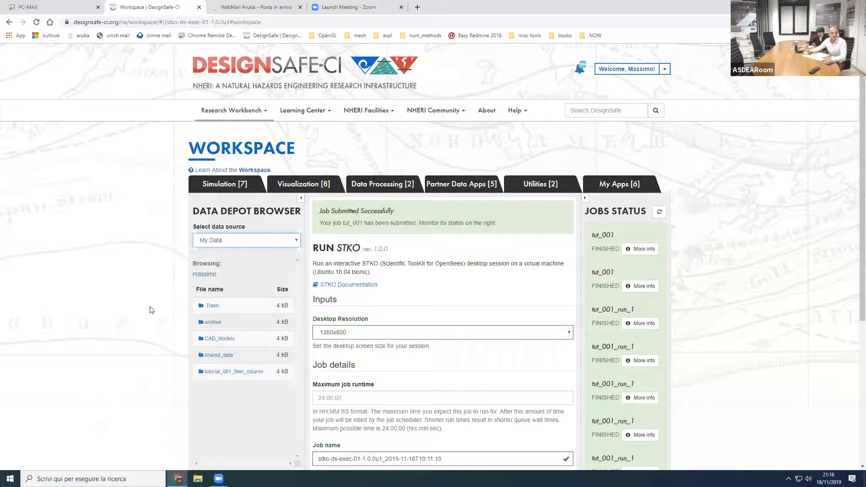
# Step: Browse the Community data source to the Webinar_STKO_Intro folder inside Training
pyautogui.click(253, 243)
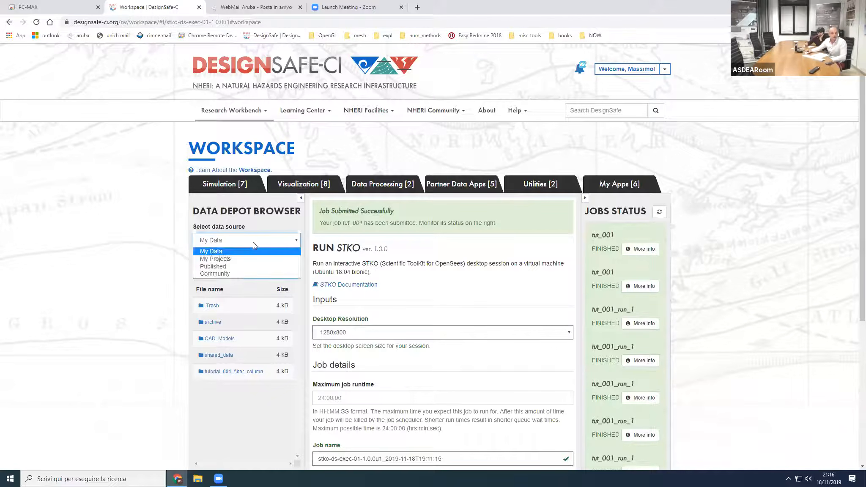
pyautogui.click(231, 274)
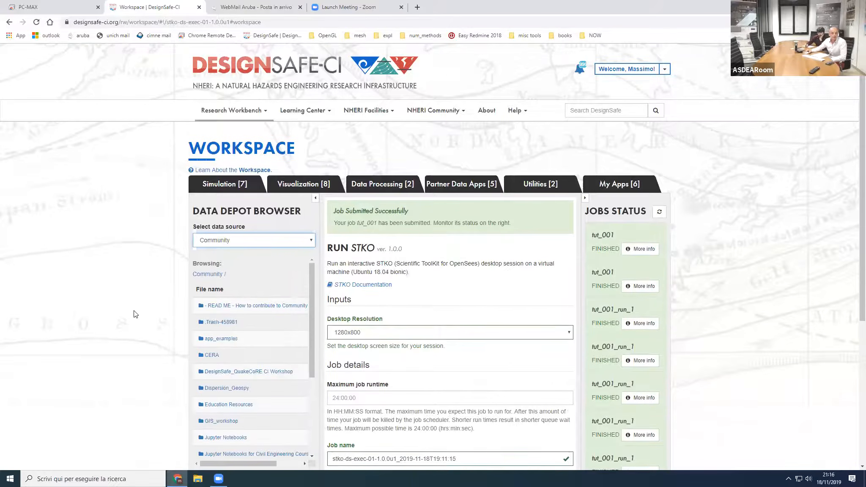
pyautogui.scroll(-2, 169, 304)
pyautogui.moveTo(310, 271); pyautogui.dragTo(309, 359)
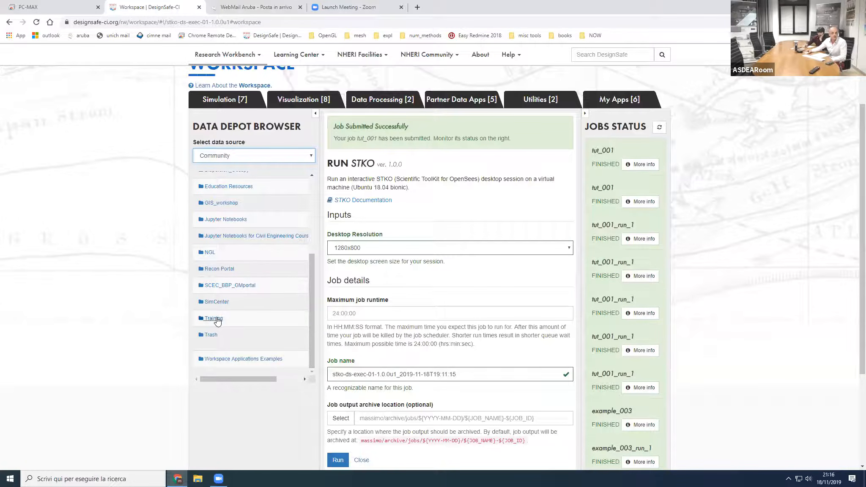
pyautogui.click(216, 319)
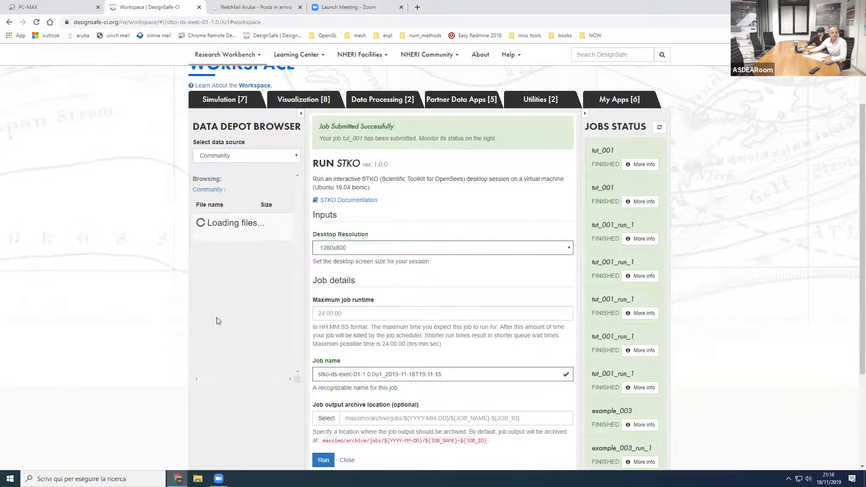
pyautogui.scroll(-1, 239, 335)
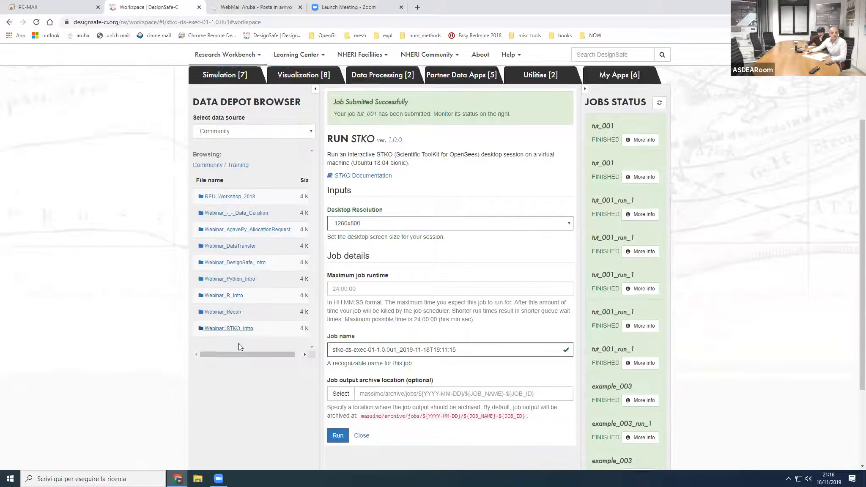
pyautogui.click(244, 312)
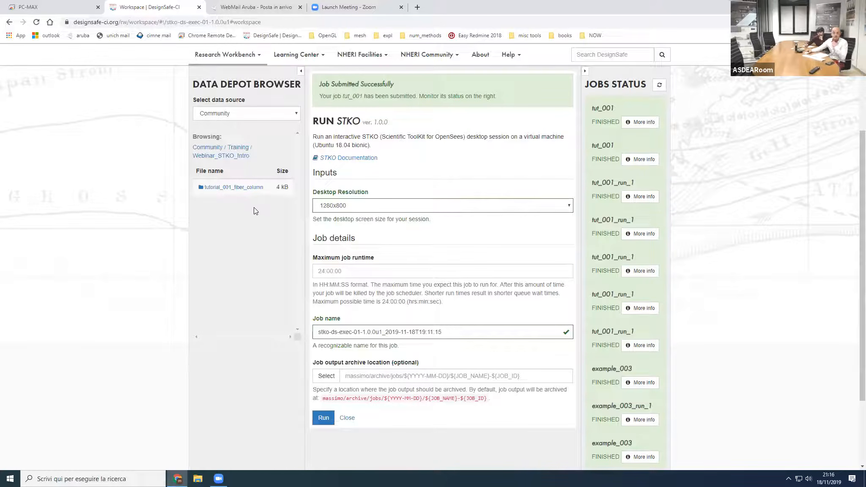
# Step: Reopen the research Workspace and select the STKO visualization app
pyautogui.scroll(2, 155, 277)
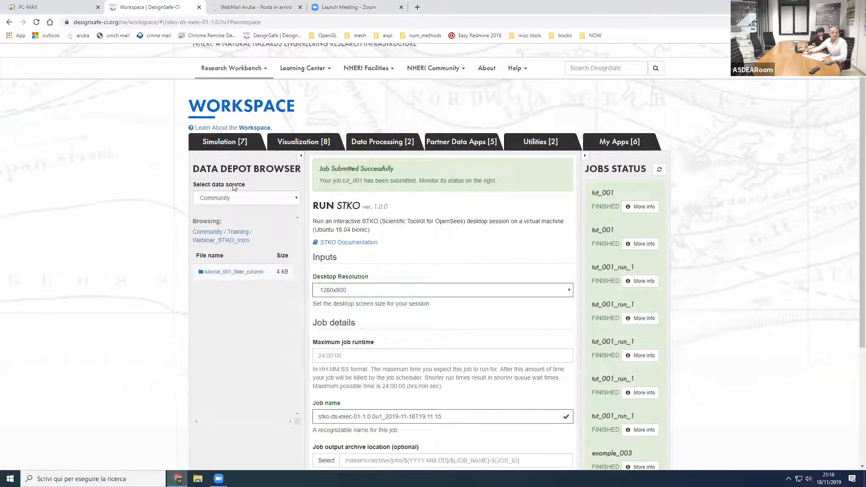
pyautogui.scroll(1, 231, 115)
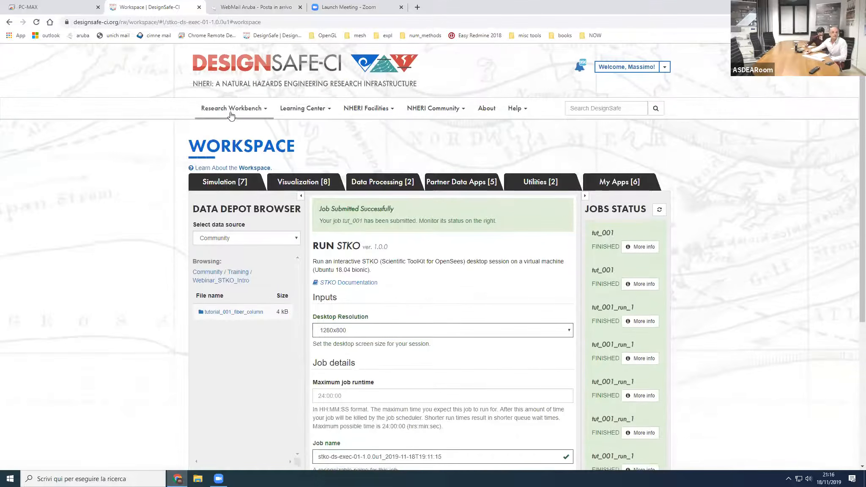
pyautogui.click(231, 116)
pyautogui.click(231, 138)
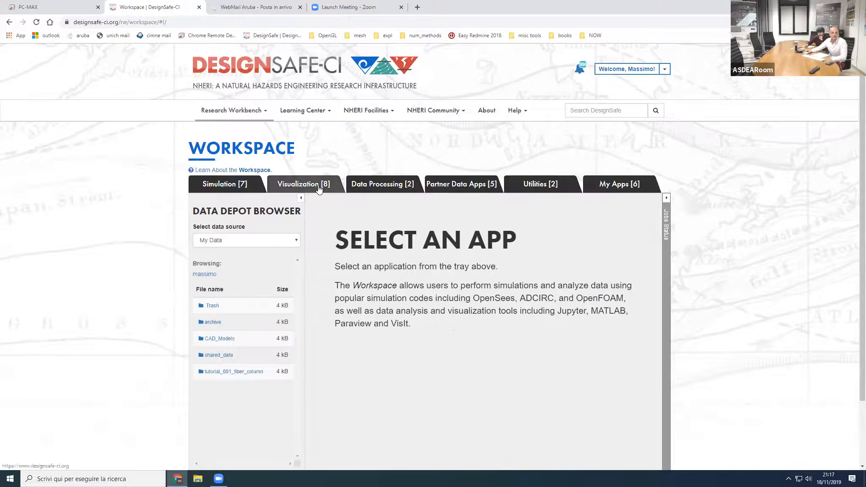
pyautogui.click(318, 188)
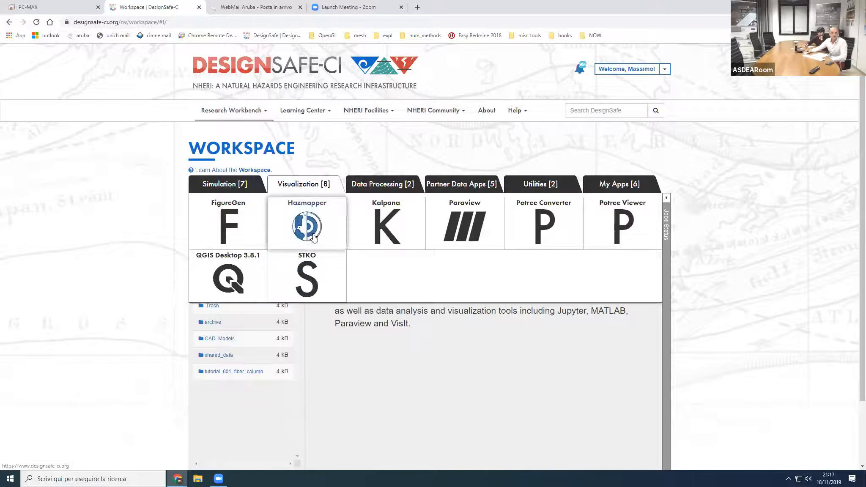
pyautogui.click(312, 272)
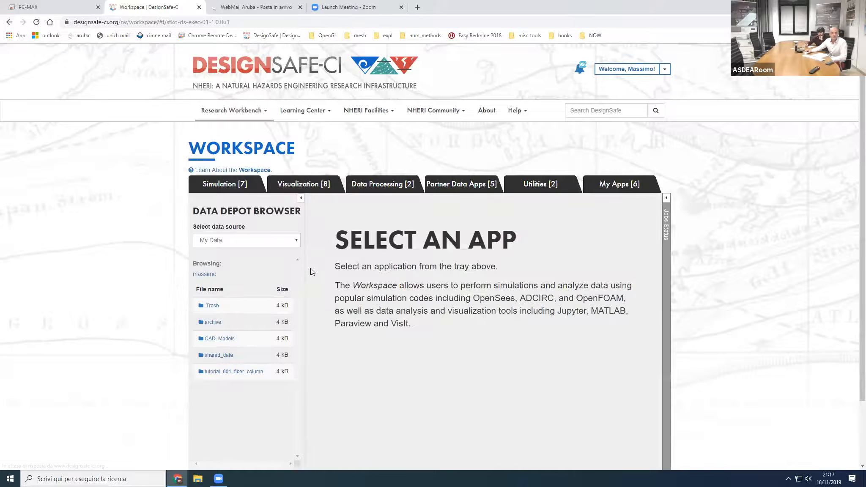
# Step: Set the STKO job's desktop resolution to 1920x1080 and its maximum runtime to 02:00:00
pyautogui.scroll(-1, 364, 290)
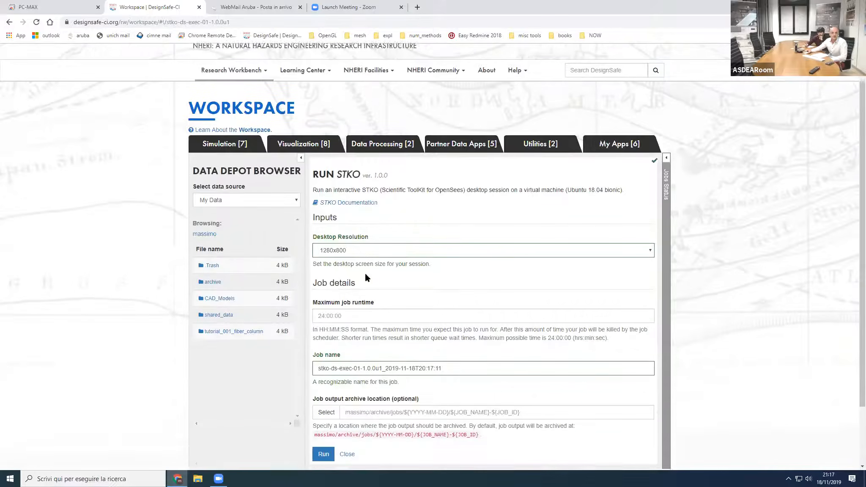
pyautogui.click(372, 252)
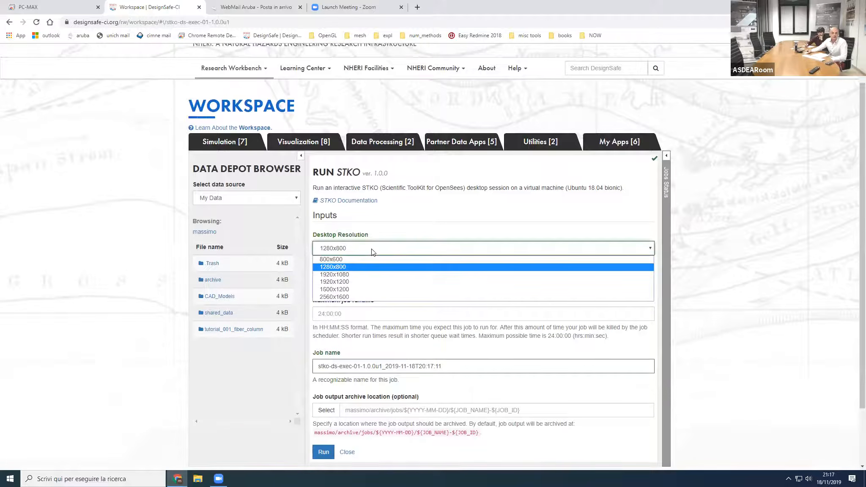
pyautogui.click(357, 274)
pyautogui.scroll(-1, 356, 286)
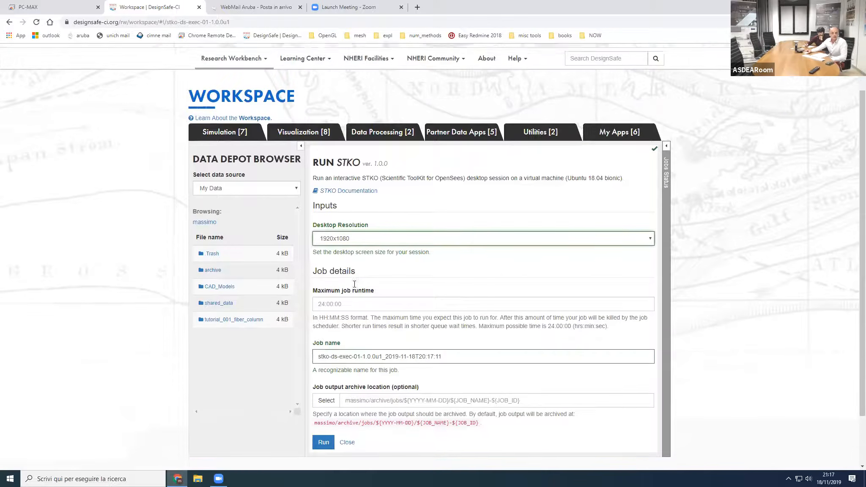
pyautogui.click(357, 273)
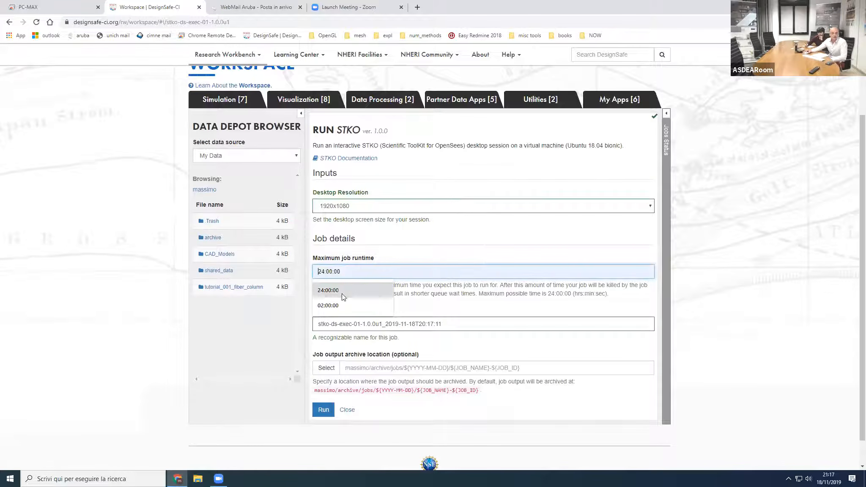
pyautogui.click(335, 302)
pyautogui.scroll(-1, 351, 296)
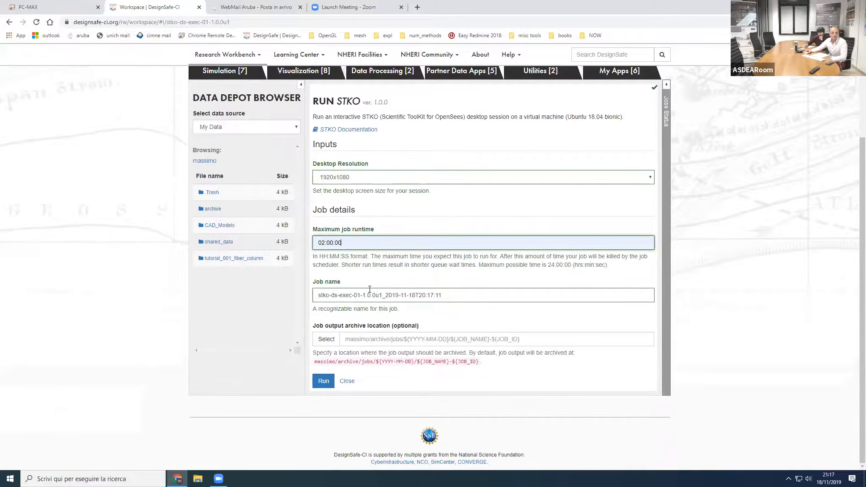
# Step: Submit the STKO job under the name tut_001 and connect to its interactive session
pyautogui.moveTo(454, 298); pyautogui.dragTo(303, 291)
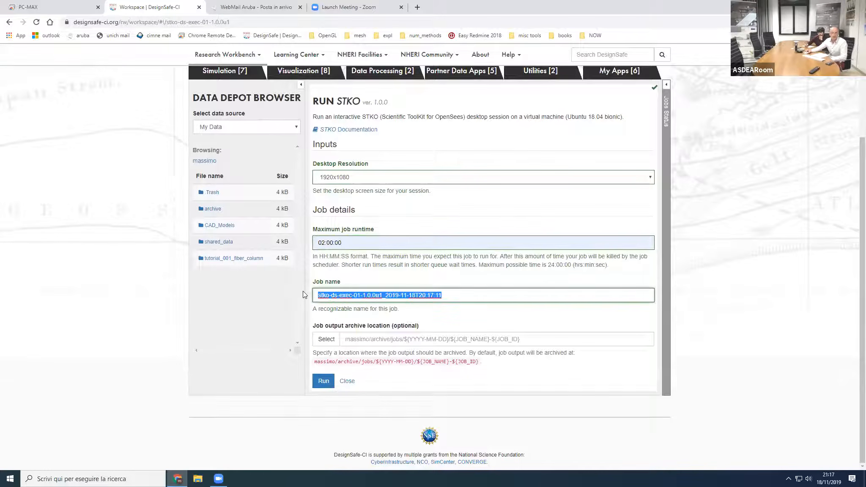
pyautogui.write('tut_001')
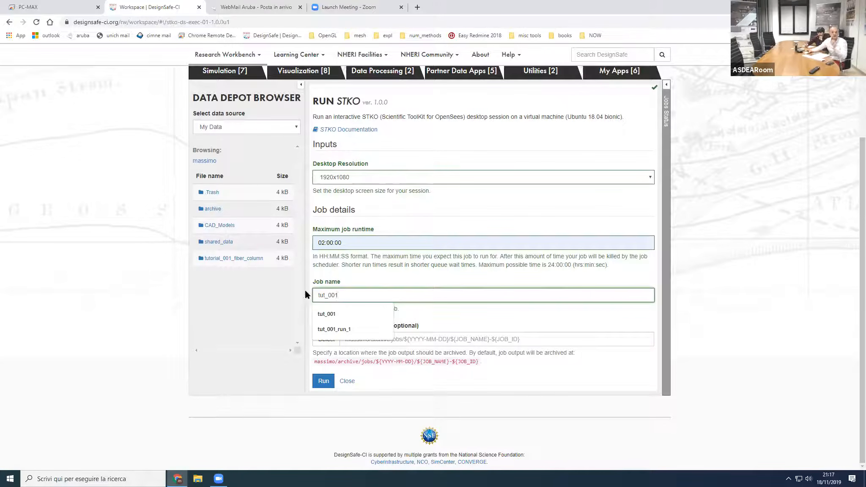
pyautogui.click(268, 298)
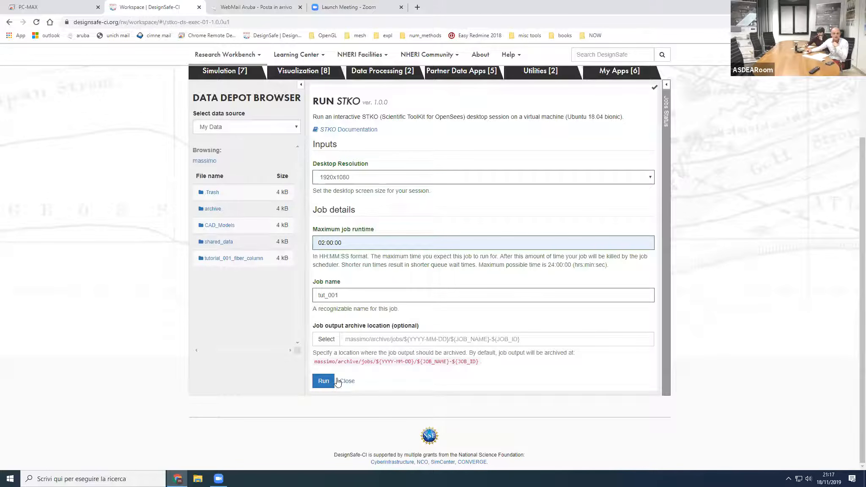
pyautogui.click(323, 381)
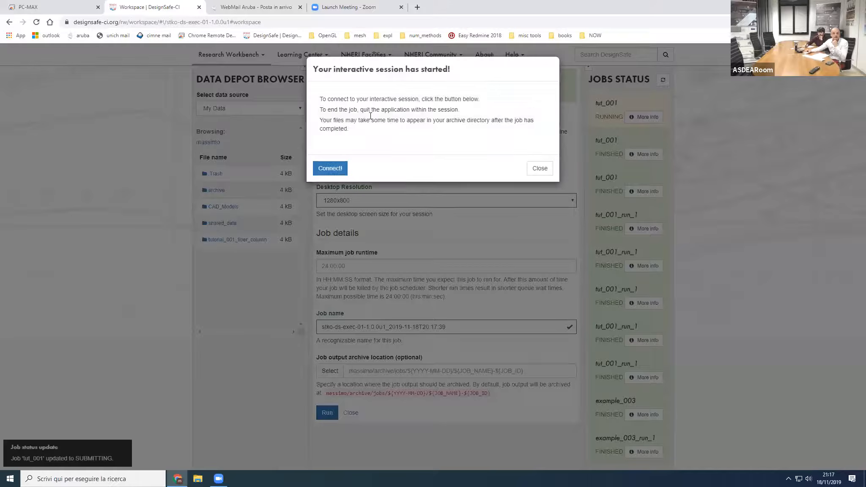
pyautogui.click(337, 169)
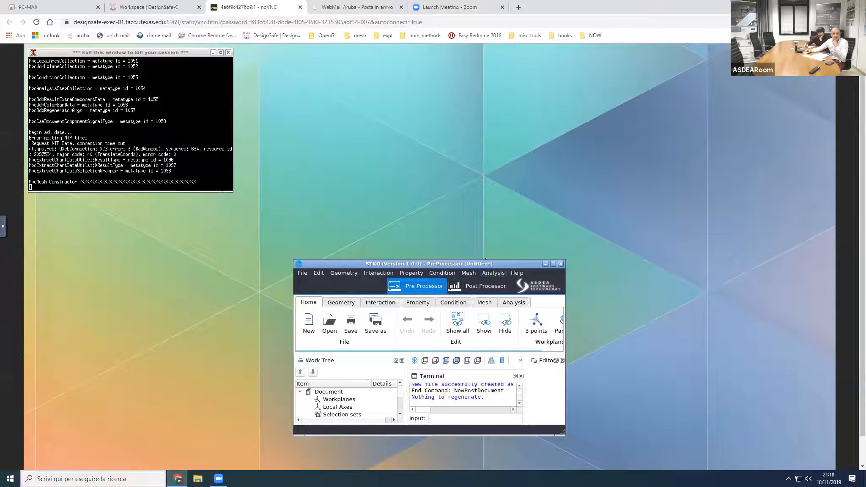
# Step: Set the remote session's scaling mode to Local Scaling and maximize the STKO window
pyautogui.moveTo(486, 261); pyautogui.dragTo(480, 252)
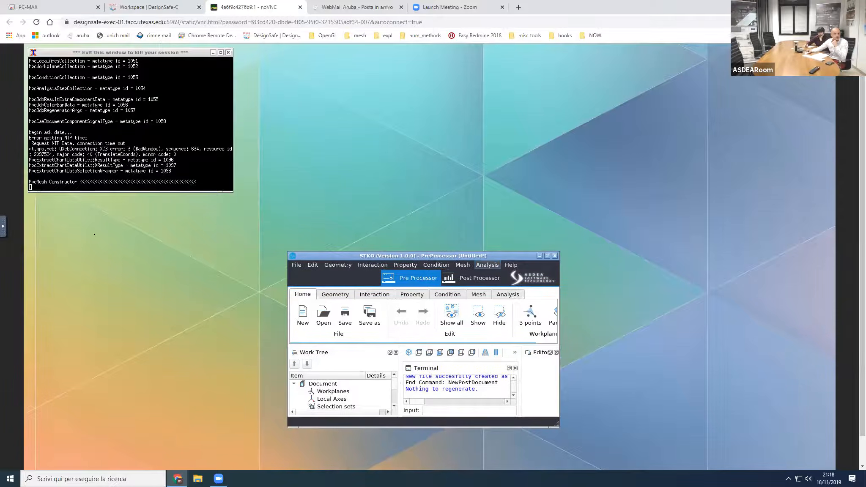
pyautogui.click(3, 226)
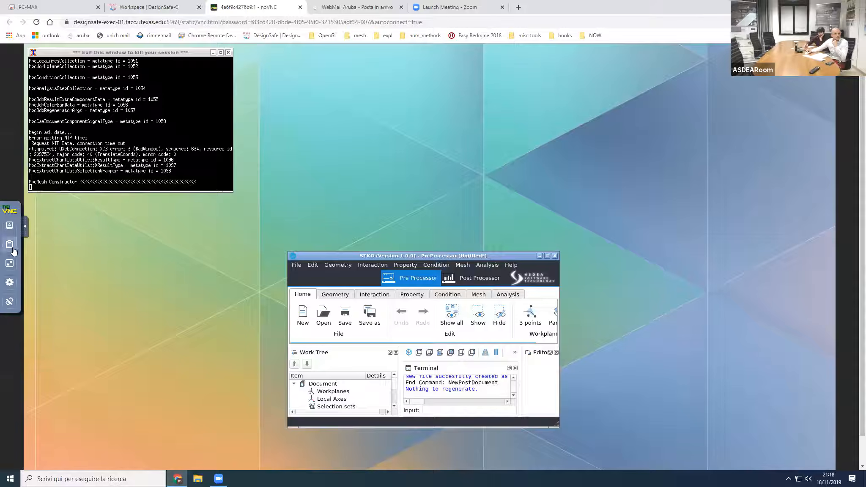
pyautogui.click(10, 288)
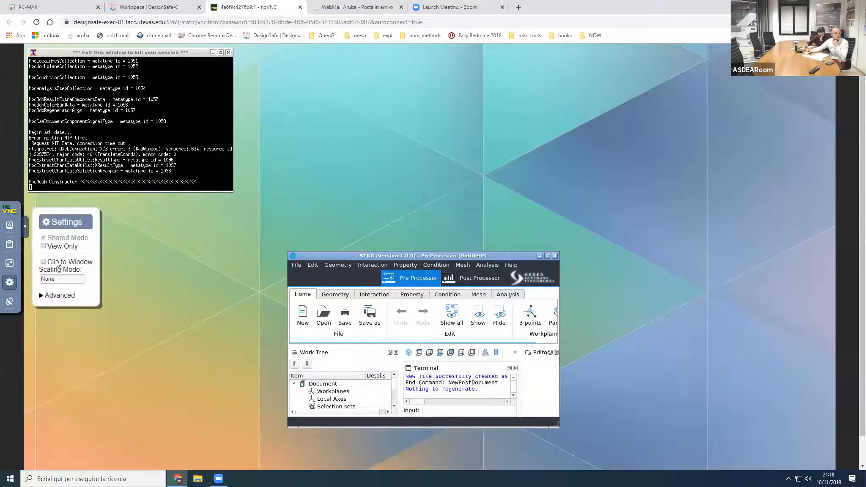
pyautogui.click(43, 261)
pyautogui.click(56, 279)
pyautogui.click(55, 290)
pyautogui.click(593, 231)
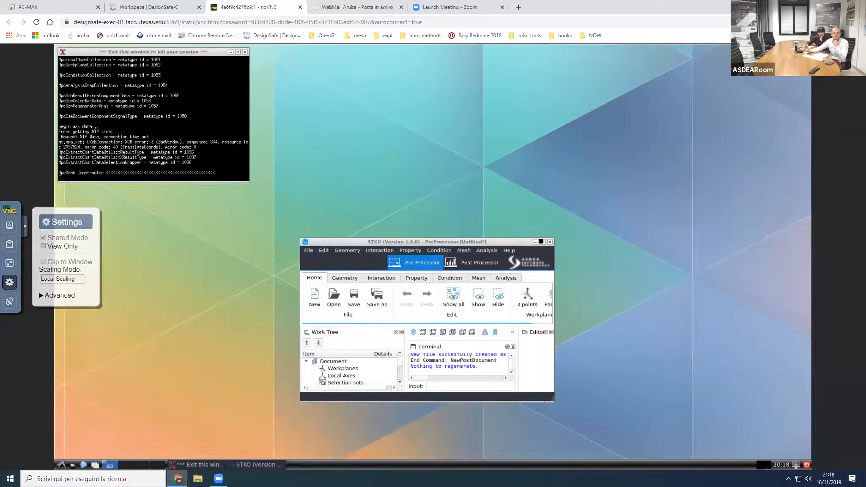
pyautogui.click(541, 242)
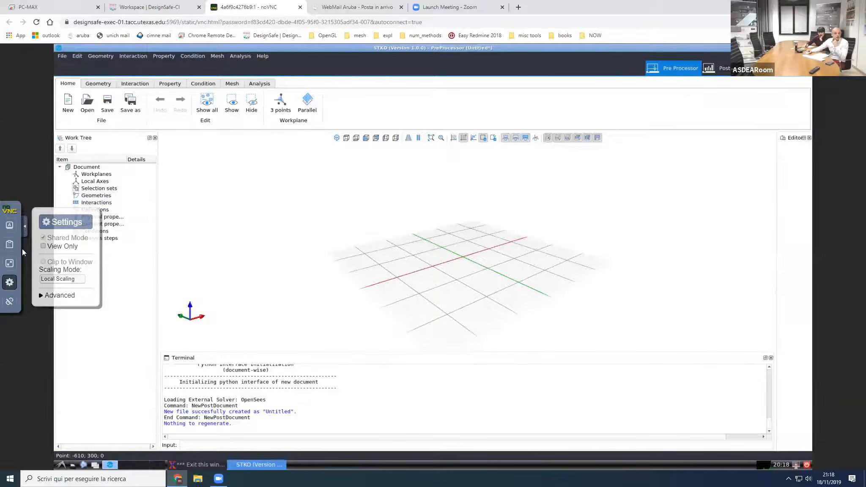
pyautogui.click(24, 230)
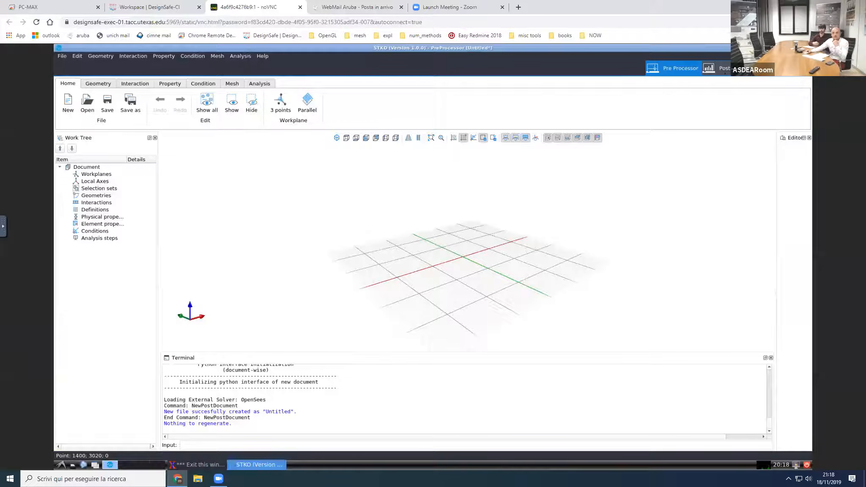
# Step: View the Post Processor environment and return to the Pre Processor
pyautogui.click(713, 68)
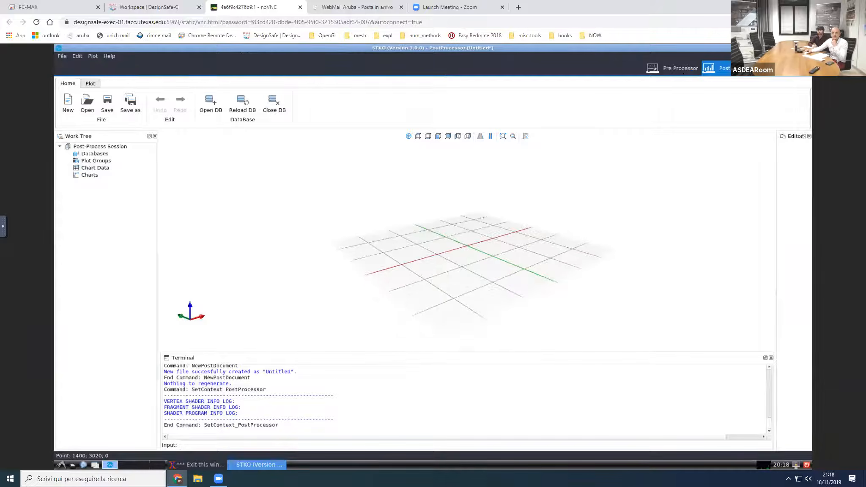
pyautogui.click(682, 70)
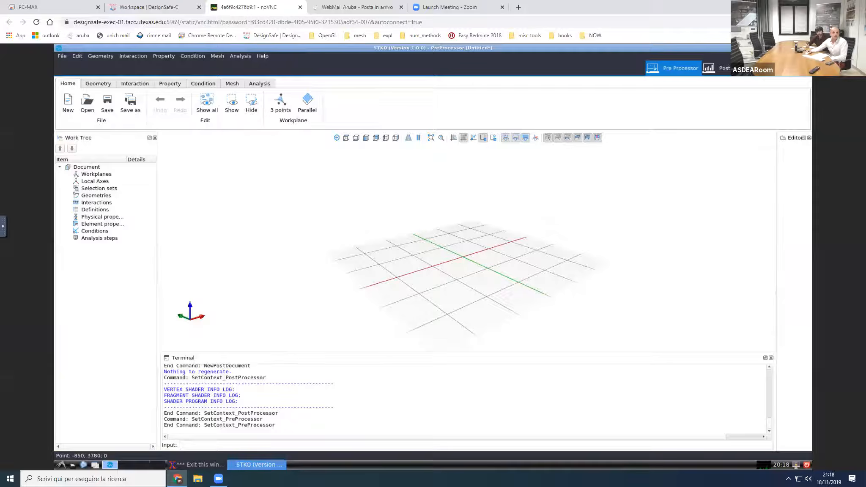
# Step: Start the Lines command from the origin and place the next point at 0 0 2900
pyautogui.click(98, 84)
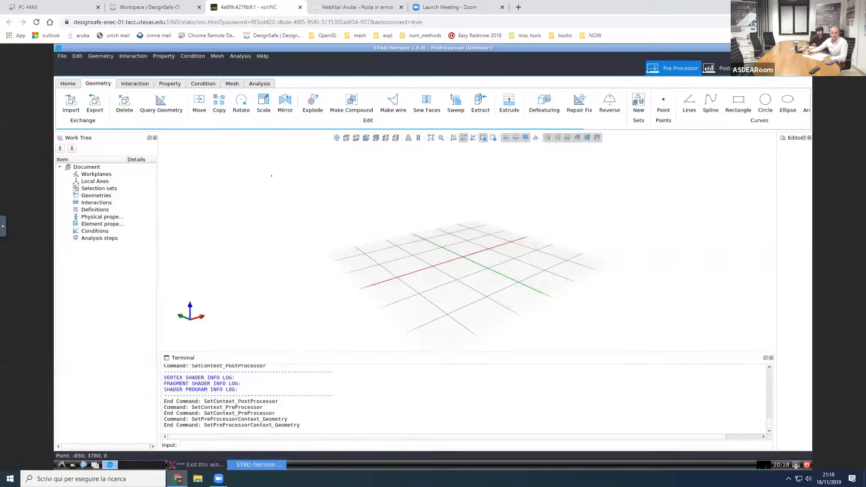
pyautogui.moveTo(476, 272); pyautogui.dragTo(478, 268, button='middle')
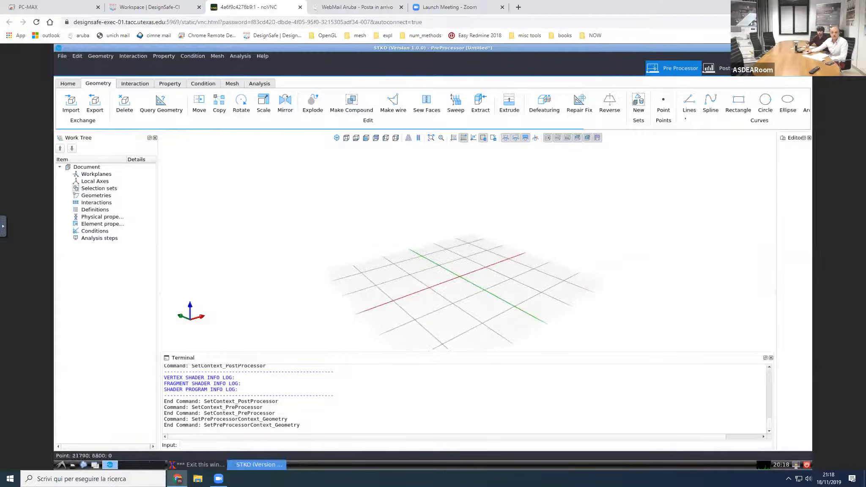
pyautogui.click(689, 105)
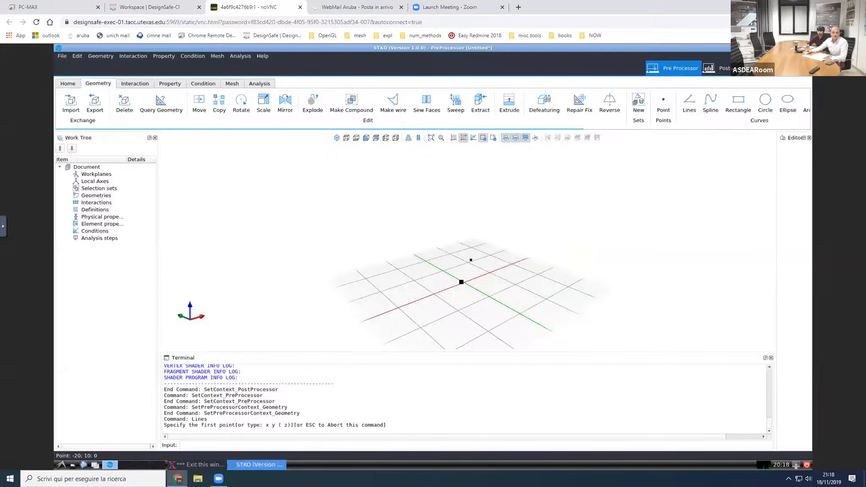
pyautogui.scroll(4, 463, 280)
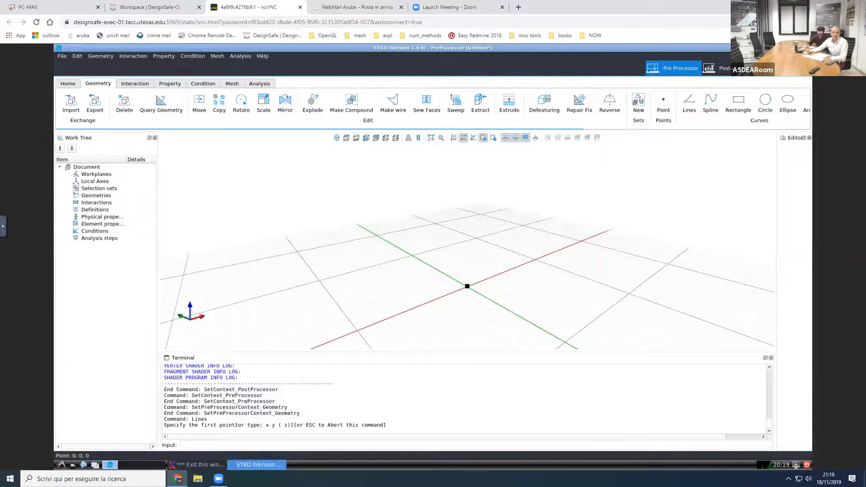
pyautogui.click(478, 283)
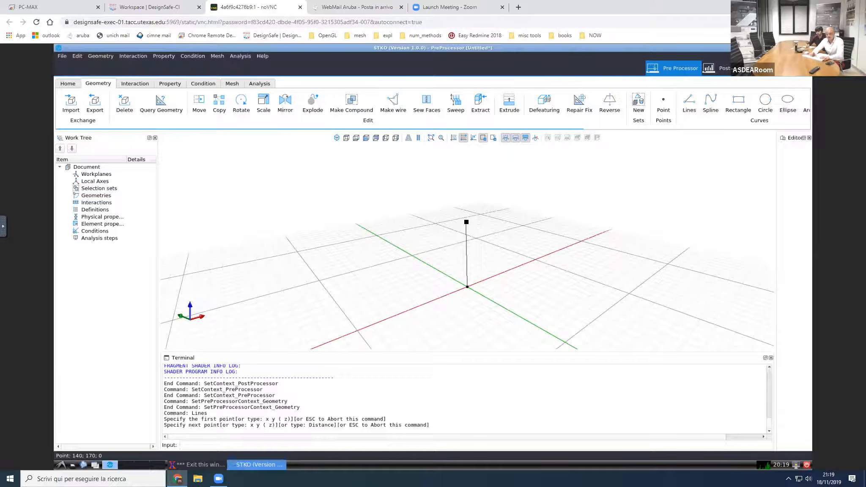
pyautogui.write('100')
pyautogui.press('Return')
pyautogui.write('0 0 2')
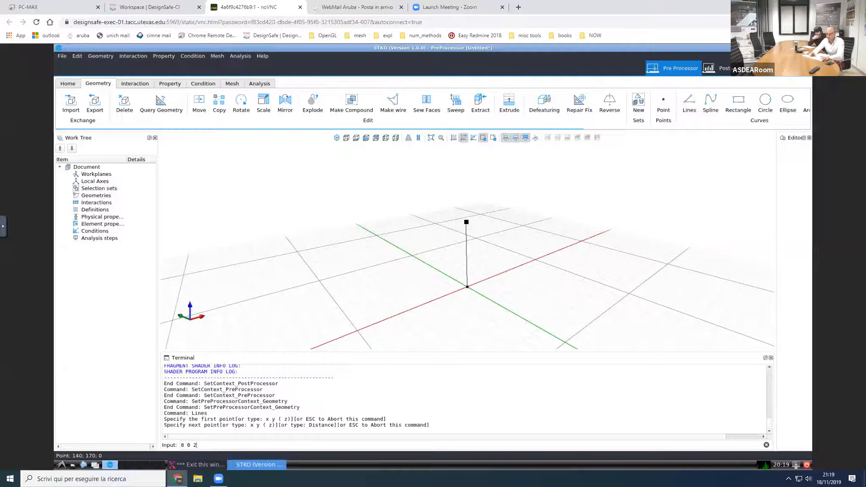
pyautogui.write('900')
pyautogui.press('Return')
# Step: Extend the line to the point 0 0 3000 and finalize the geometry
pyautogui.moveTo(503, 193); pyautogui.dragTo(514, 226, button='middle')
pyautogui.scroll(-2, 517, 203)
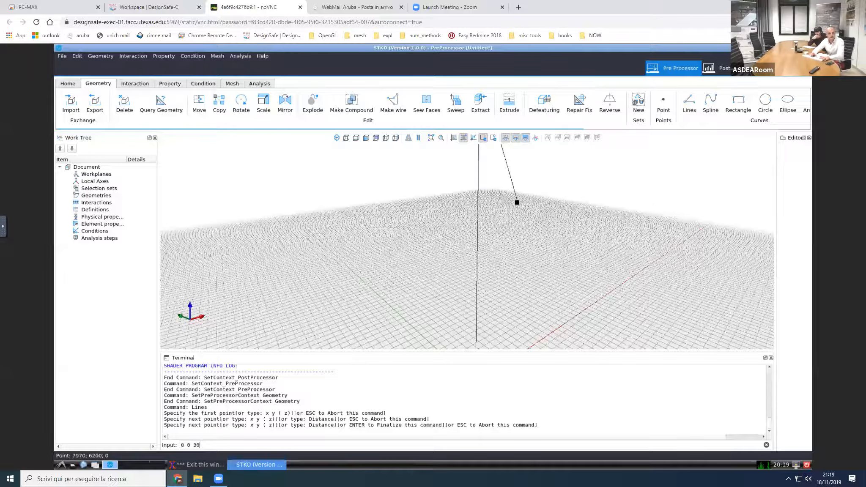
pyautogui.write('00')
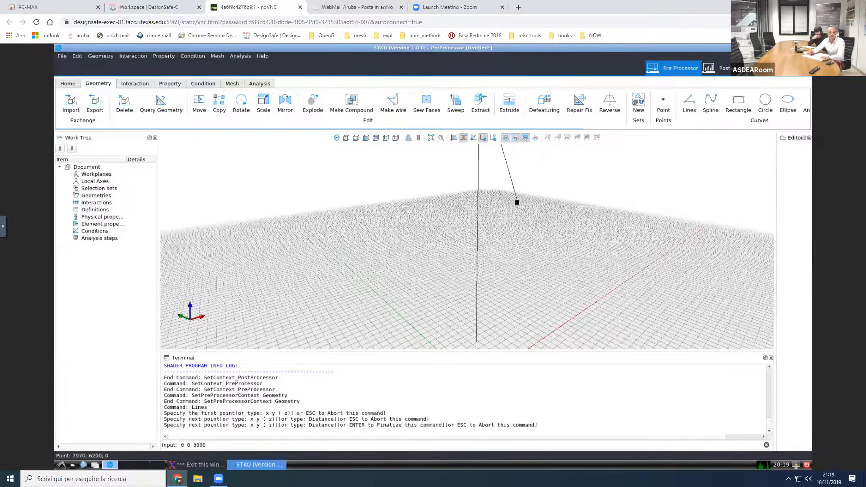
pyautogui.press('Return')
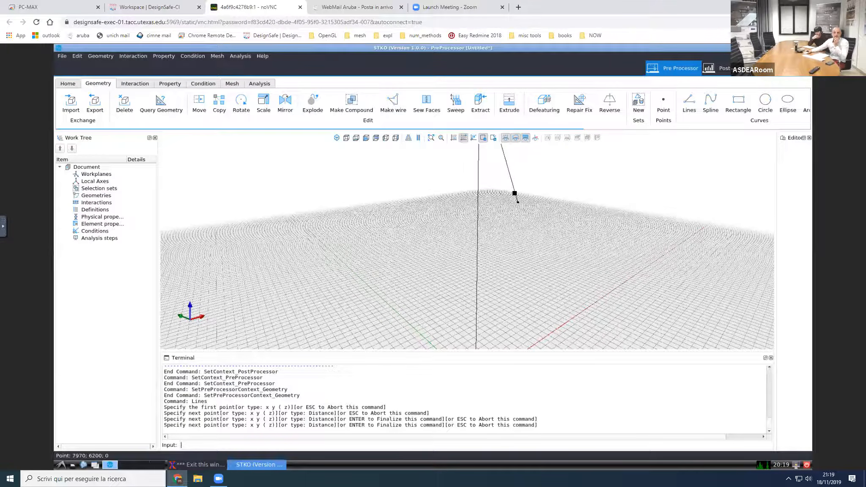
pyautogui.press('Return')
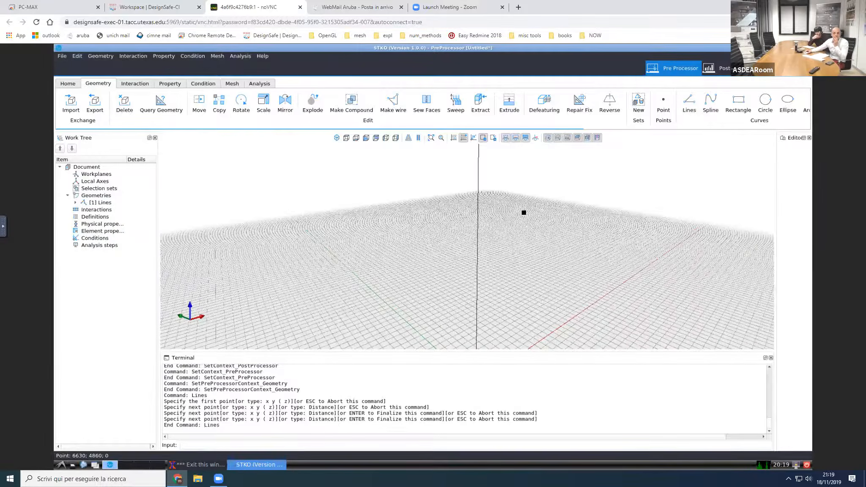
# Step: Set the grid size to 100 for the viewport grid
pyautogui.scroll(-2, 512, 196)
pyautogui.scroll(-1, 513, 189)
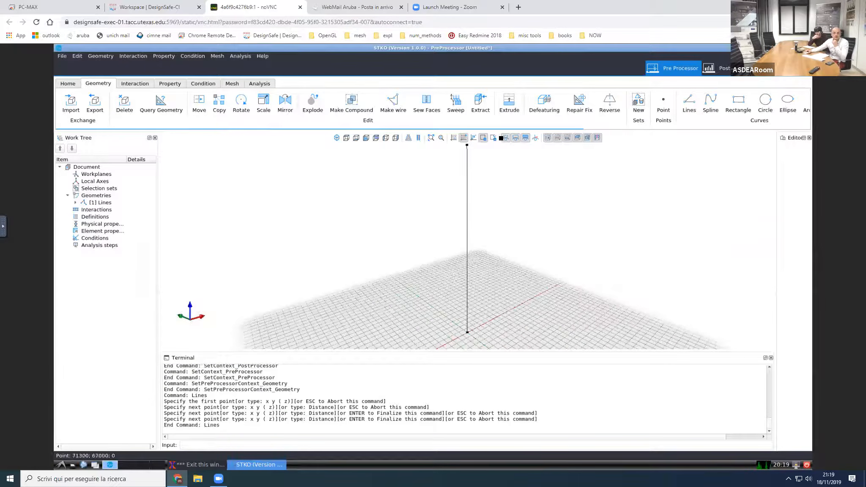
pyautogui.scroll(1, 493, 184)
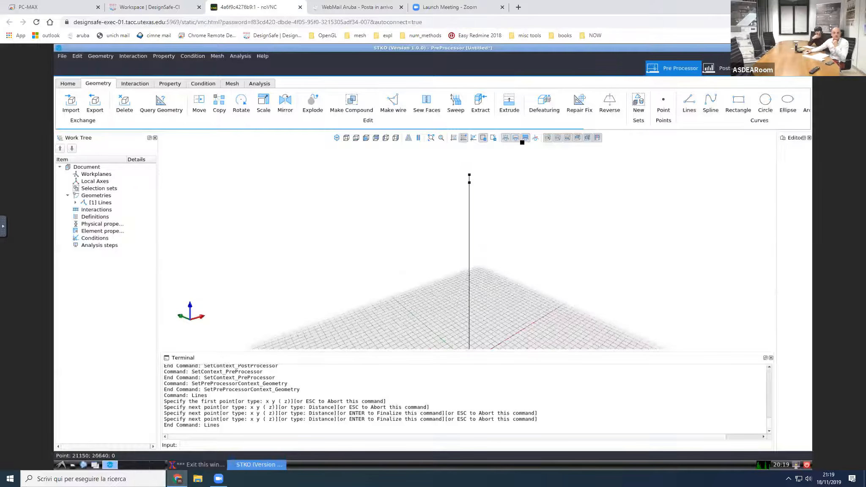
pyautogui.click(453, 138)
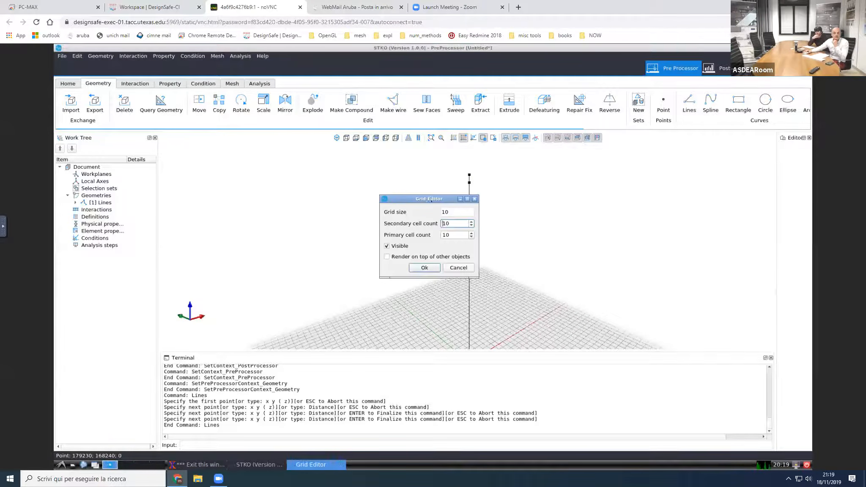
pyautogui.click(451, 211)
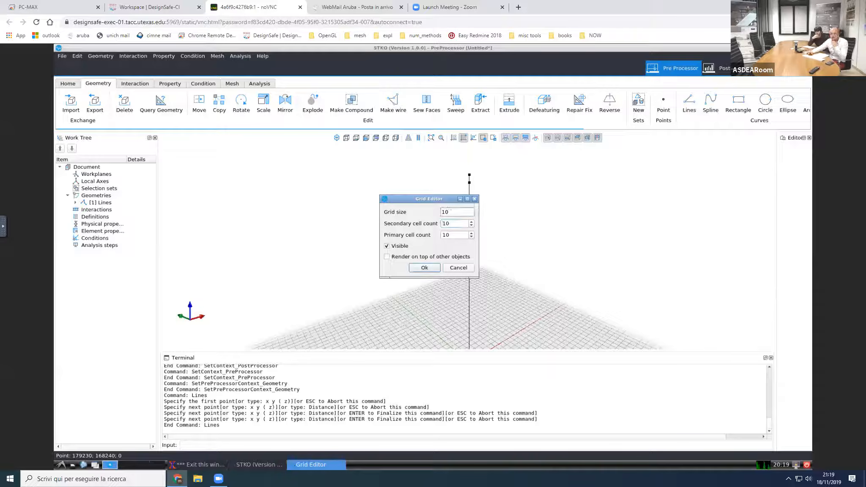
pyautogui.write('0')
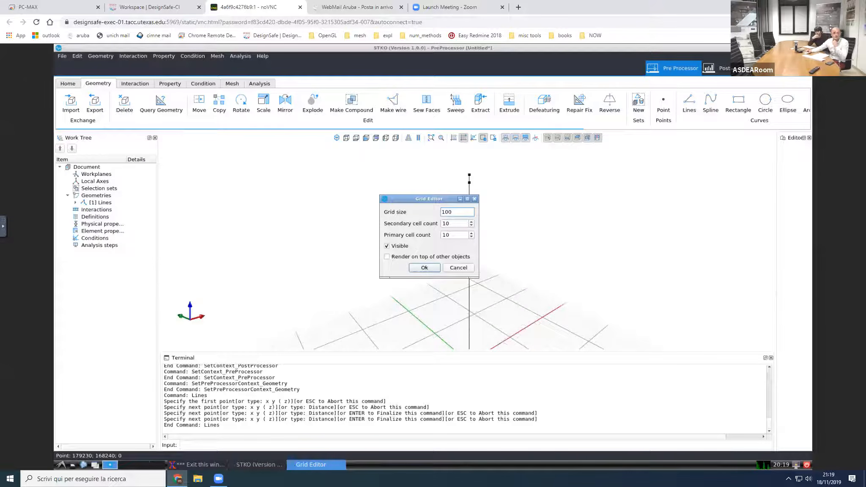
pyautogui.press('Return')
pyautogui.scroll(-1, 509, 282)
pyautogui.scroll(-2, 508, 282)
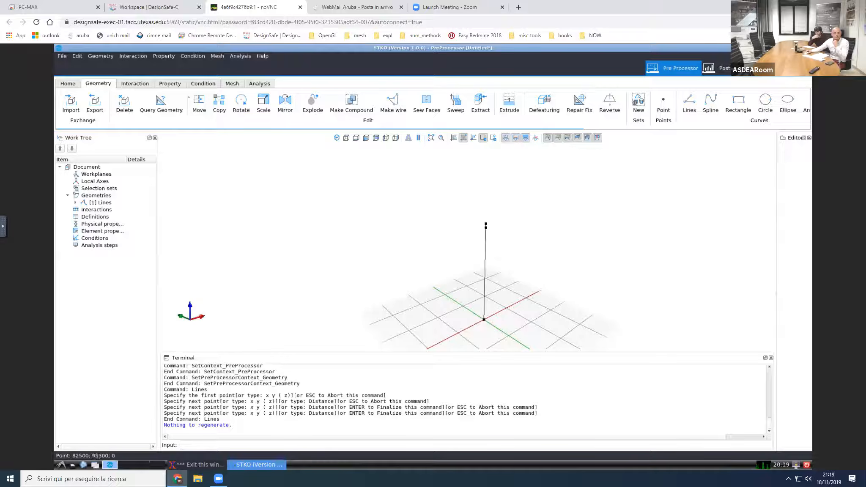
# Step: Look through the available geometry commands and inspect the edges listed under the Lines geometry
pyautogui.scroll(-5, 376, 117)
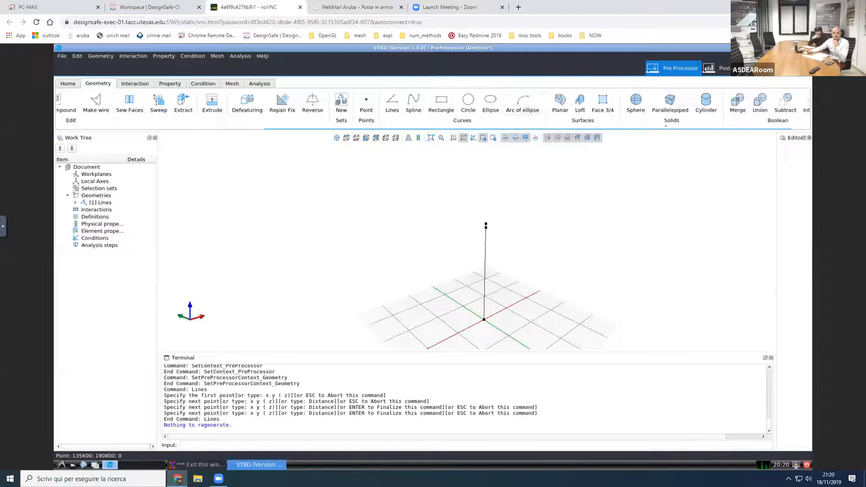
pyautogui.scroll(-2, 479, 121)
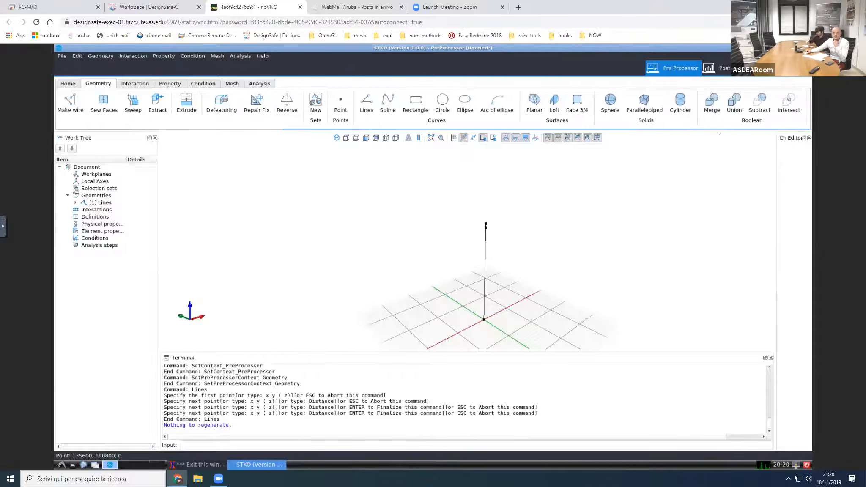
pyautogui.scroll(8, 256, 122)
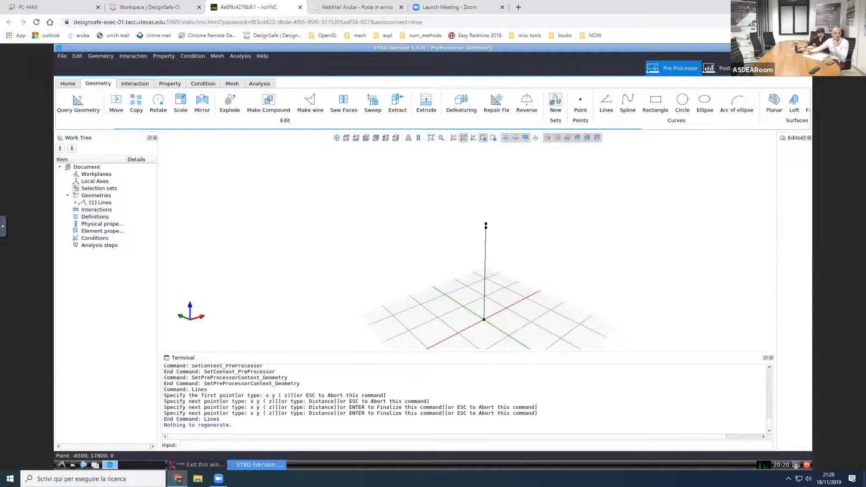
pyautogui.click(76, 202)
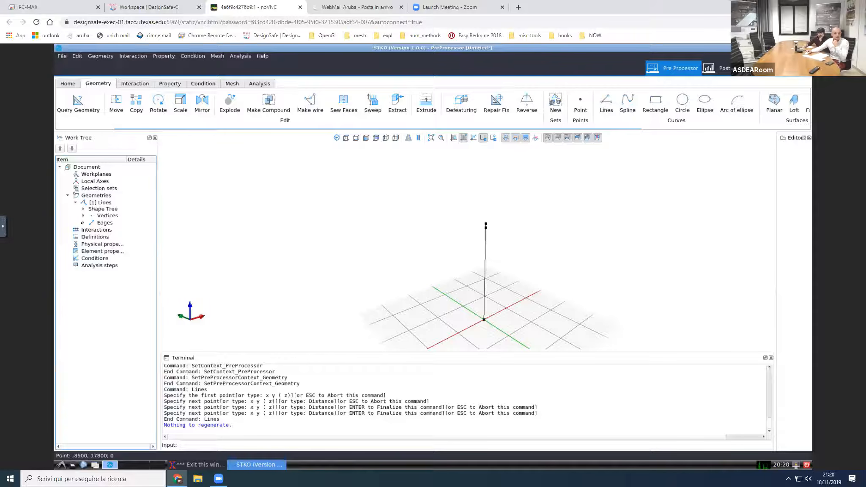
pyautogui.click(83, 222)
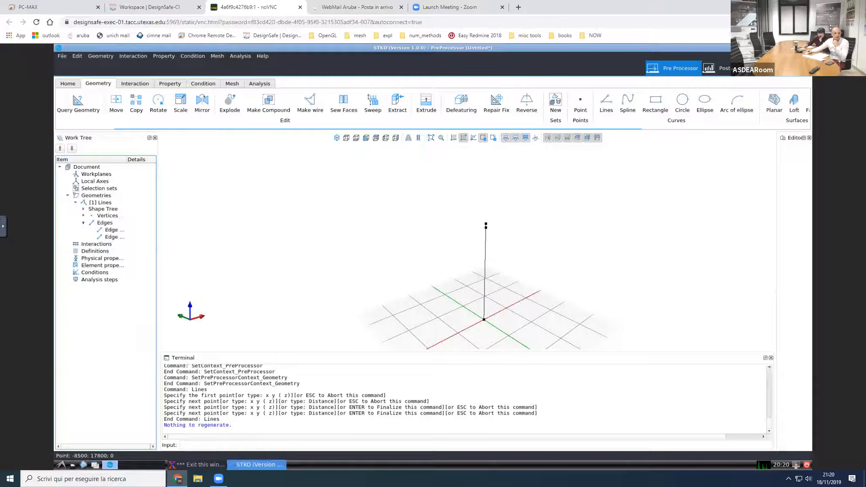
pyautogui.click(84, 222)
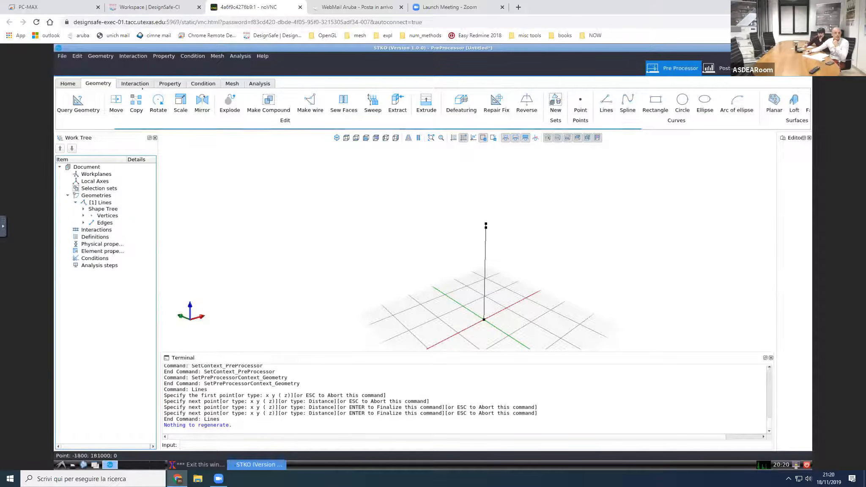
# Step: View the Interaction commands and go through the Work Tree categories from Interactions to Analysis steps
pyautogui.click(141, 84)
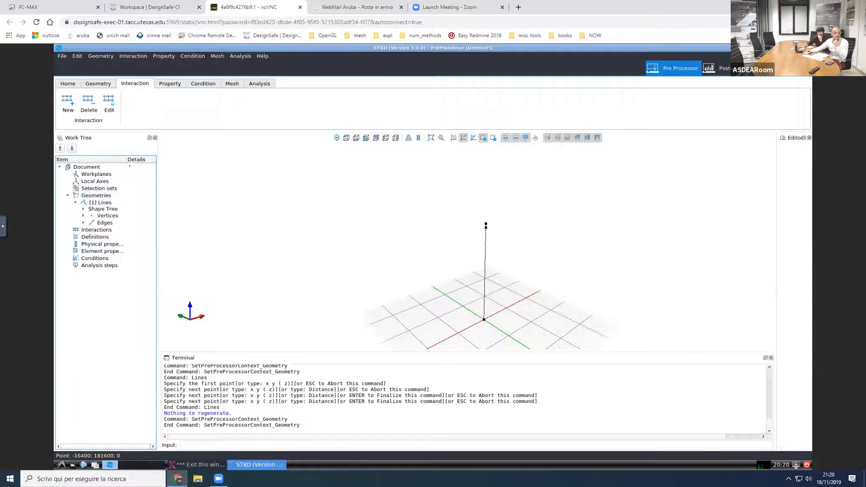
pyautogui.click(76, 202)
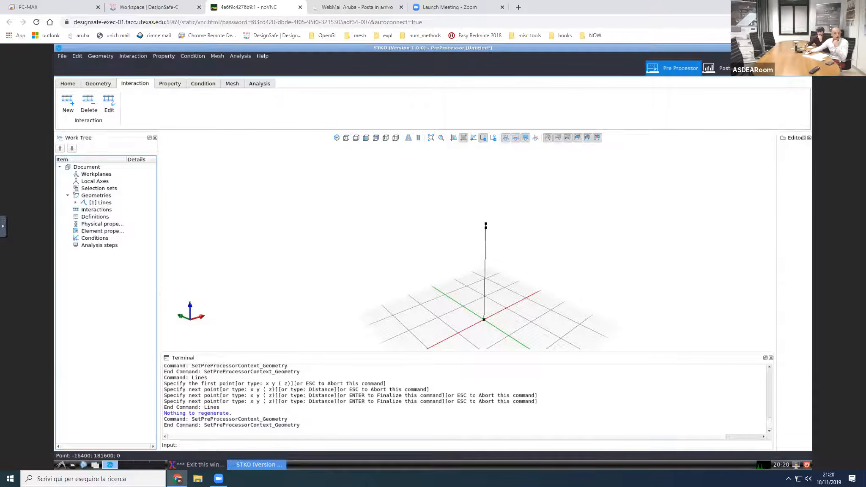
pyautogui.click(84, 210)
pyautogui.press('Down')
pyautogui.press('Down')
pyautogui.press('Down')
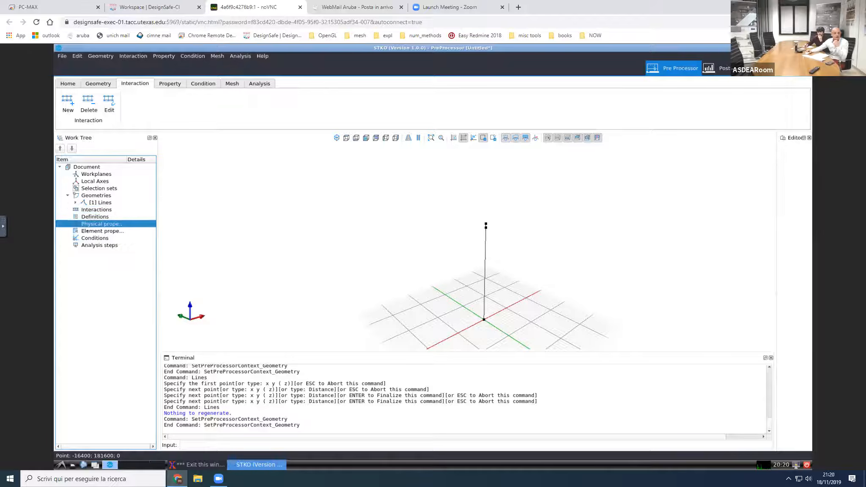
pyautogui.press('Down')
pyautogui.press('Down')
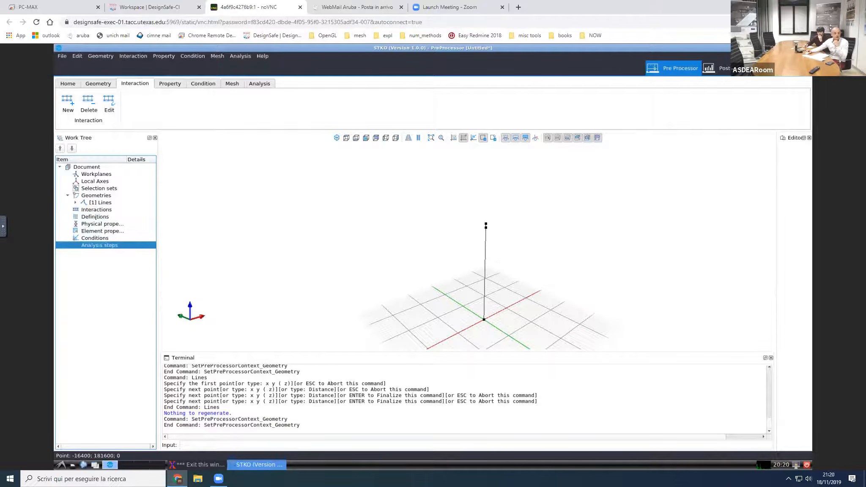
pyautogui.click(95, 217)
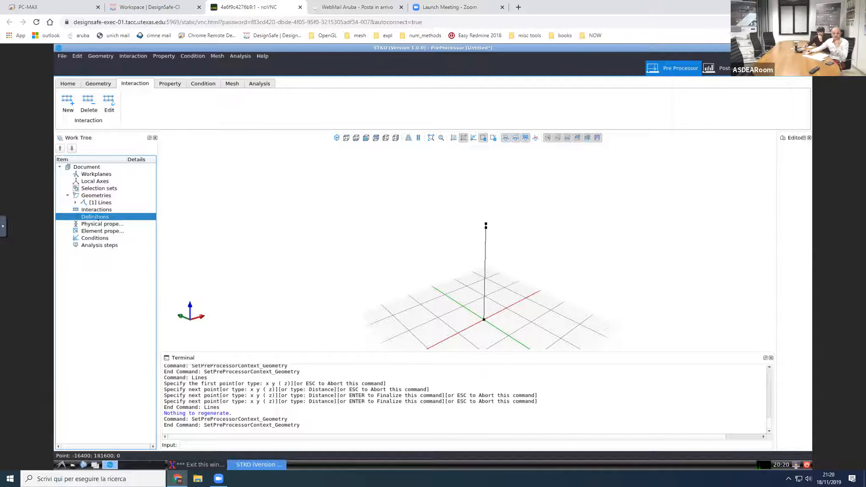
pyautogui.press('Down')
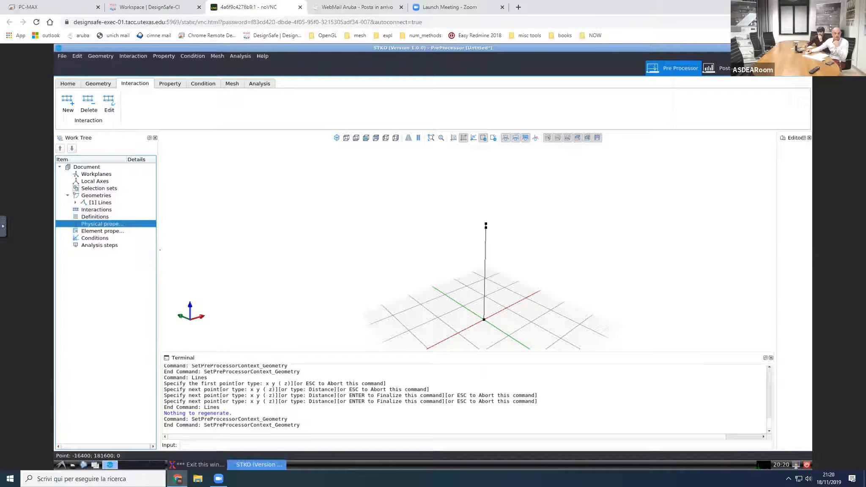
# Step: Widen the Work Tree and its Item column to fit the full category names, and select Definitions
pyautogui.moveTo(159, 250); pyautogui.dragTo(196, 250)
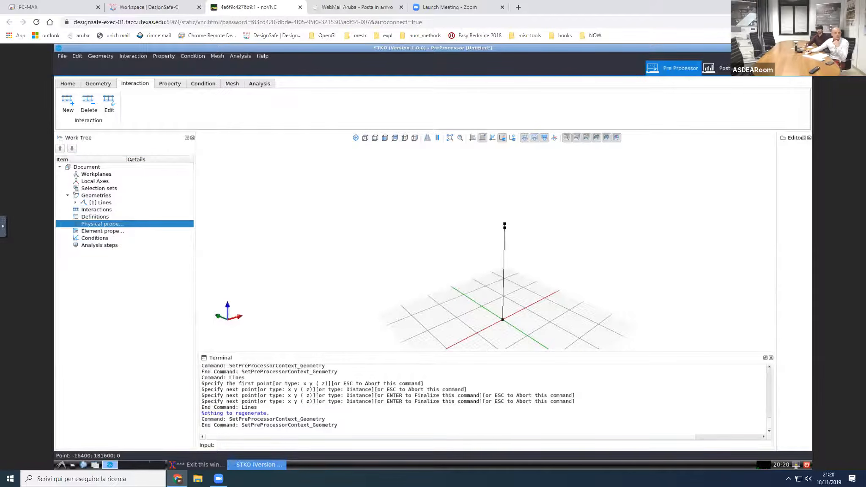
pyautogui.moveTo(127, 159); pyautogui.dragTo(153, 159)
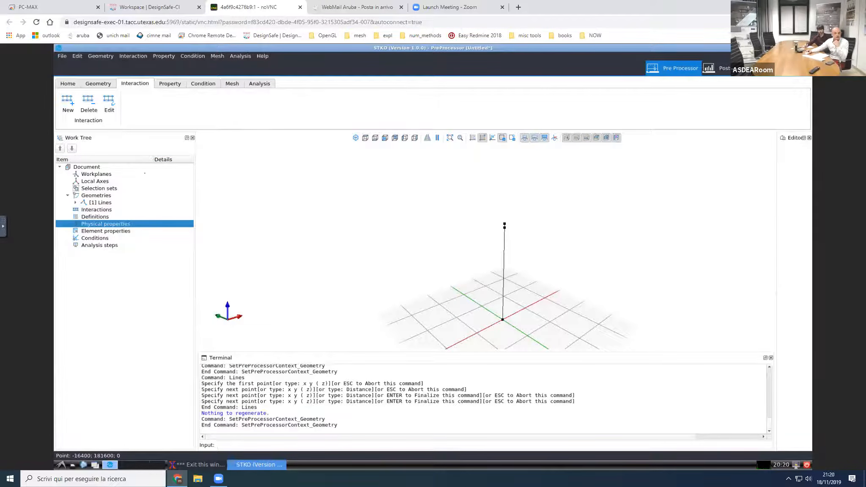
pyautogui.click(104, 216)
pyautogui.moveTo(506, 255); pyautogui.dragTo(478, 249, button='middle')
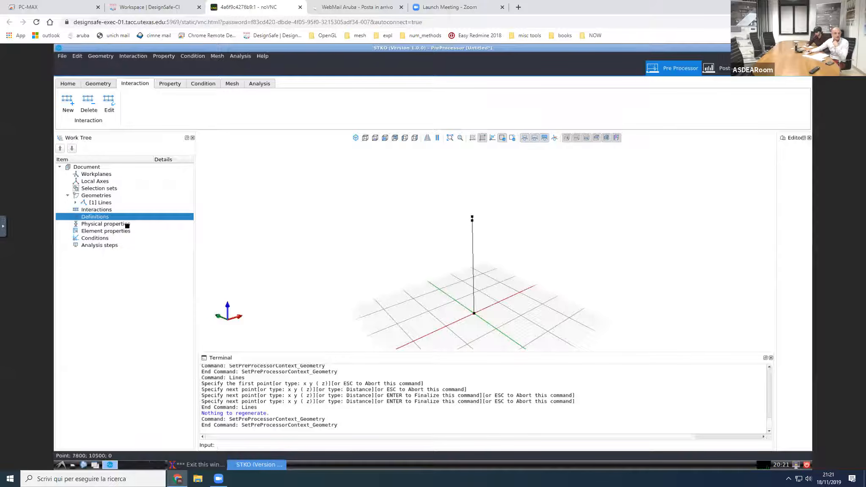
pyautogui.rightClick(109, 216)
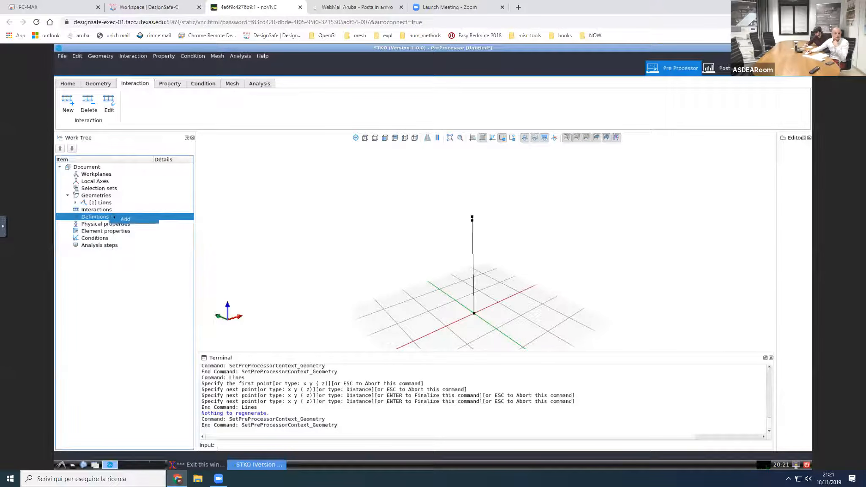
pyautogui.click(125, 219)
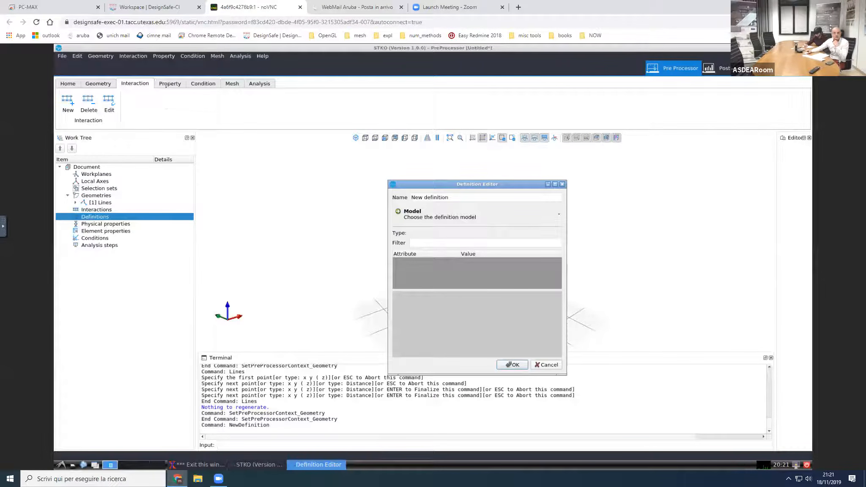
pyautogui.press('Escape')
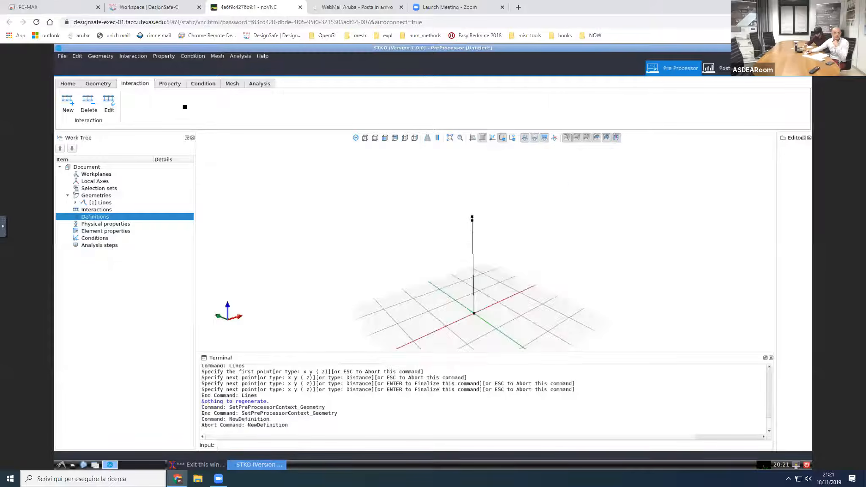
# Step: Create a new definition named "ramp" using the Linear time series model
pyautogui.click(171, 84)
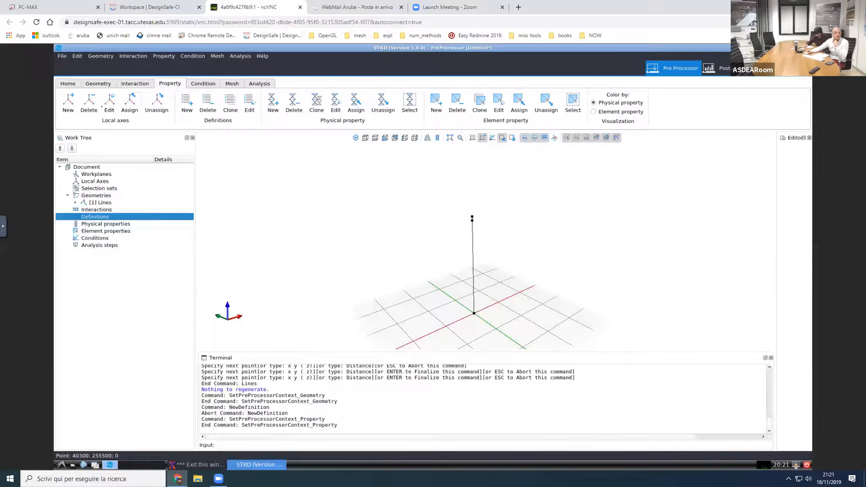
pyautogui.click(186, 100)
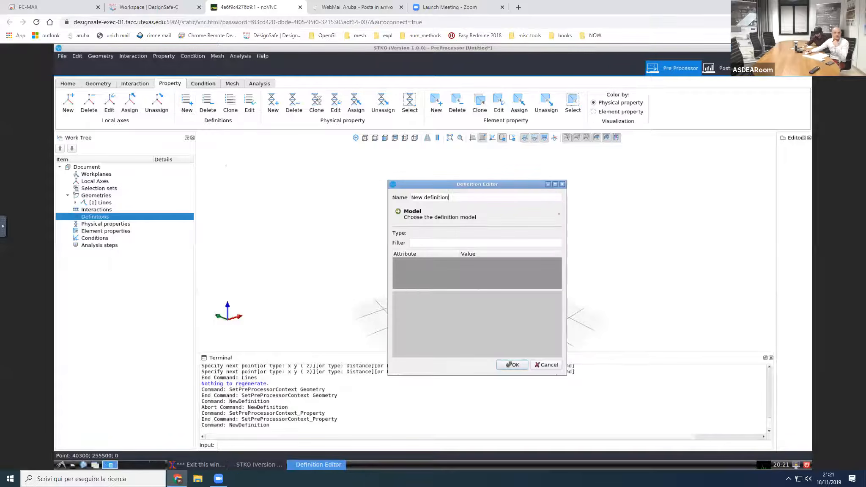
pyautogui.moveTo(449, 197); pyautogui.dragTo(393, 197)
pyautogui.write('ramp')
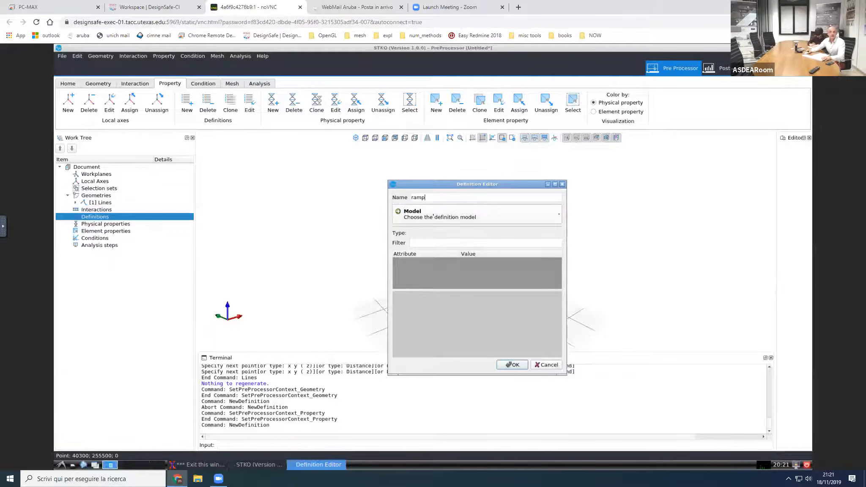
pyautogui.click(431, 215)
pyautogui.moveTo(436, 238)
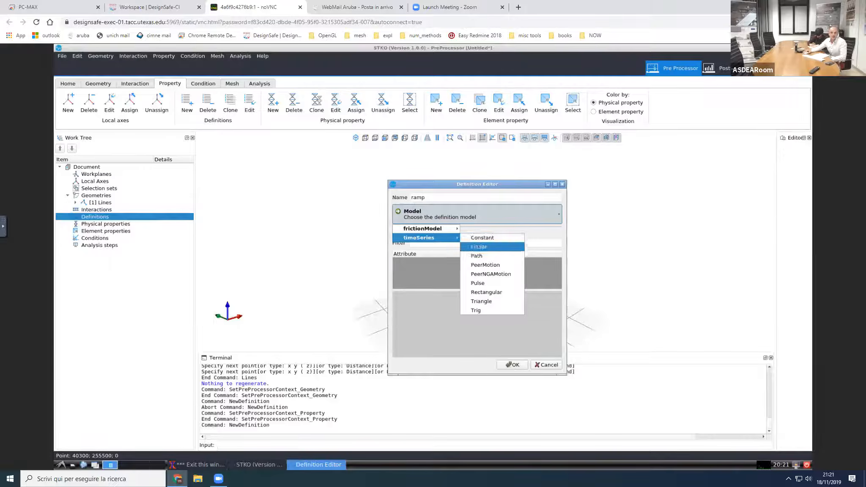
pyautogui.click(479, 246)
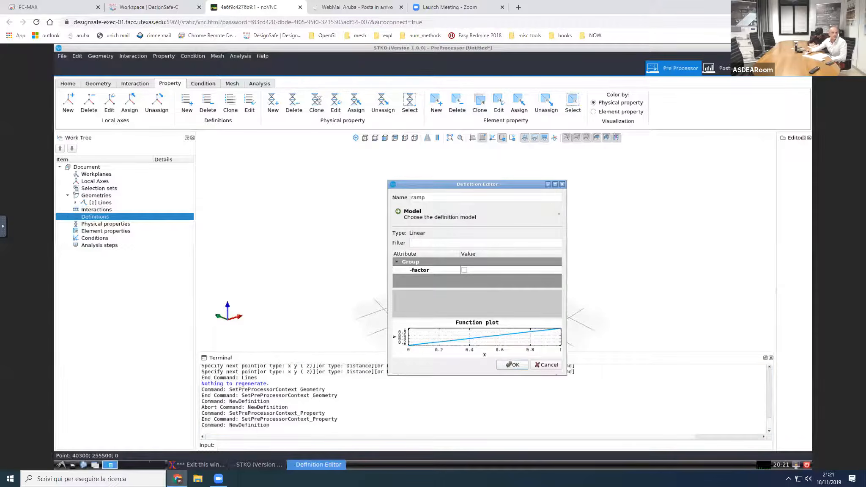
pyautogui.click(513, 365)
# Step: Add a definition named "cycle" with the Path time series model, and enlarge its attribute list to show all entries
pyautogui.rightClick(109, 216)
pyautogui.click(124, 220)
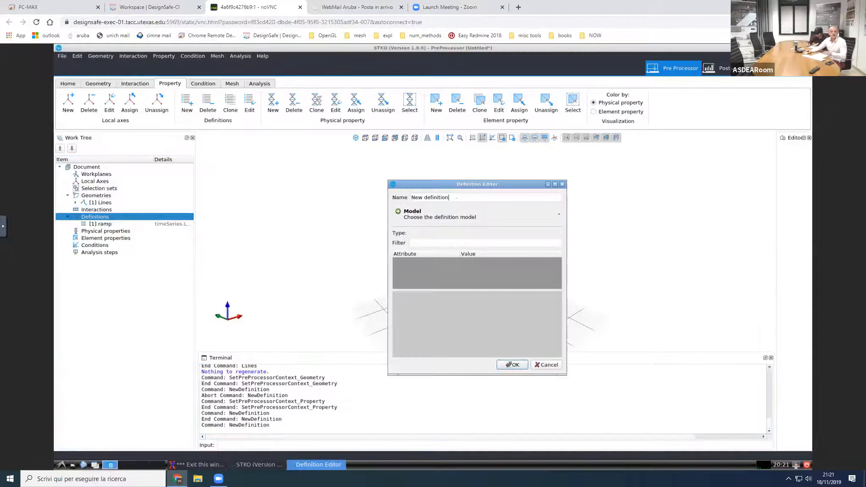
pyautogui.write('cycle')
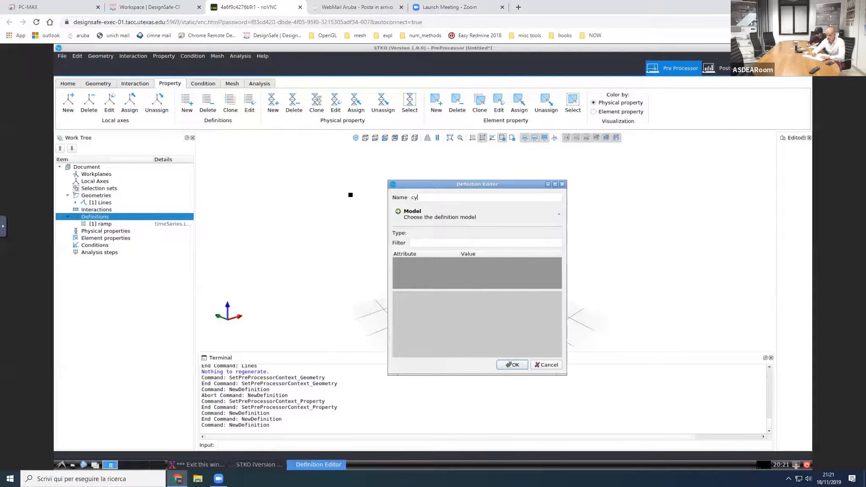
pyautogui.click(419, 220)
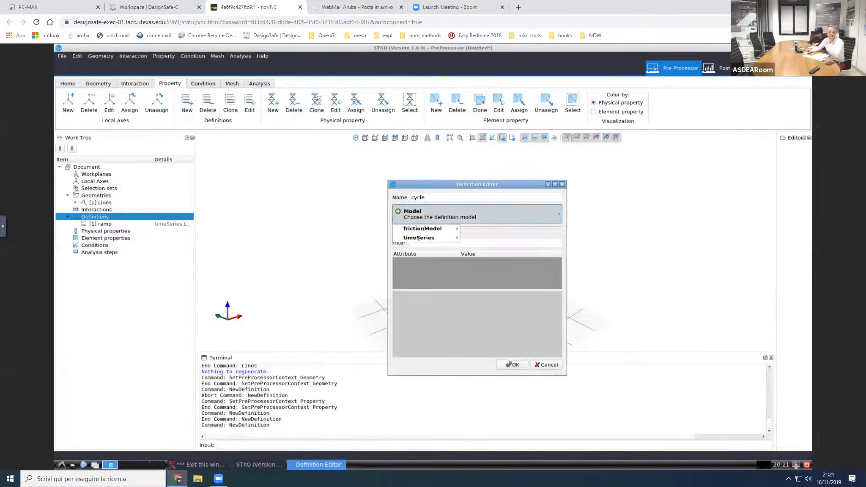
pyautogui.moveTo(418, 238)
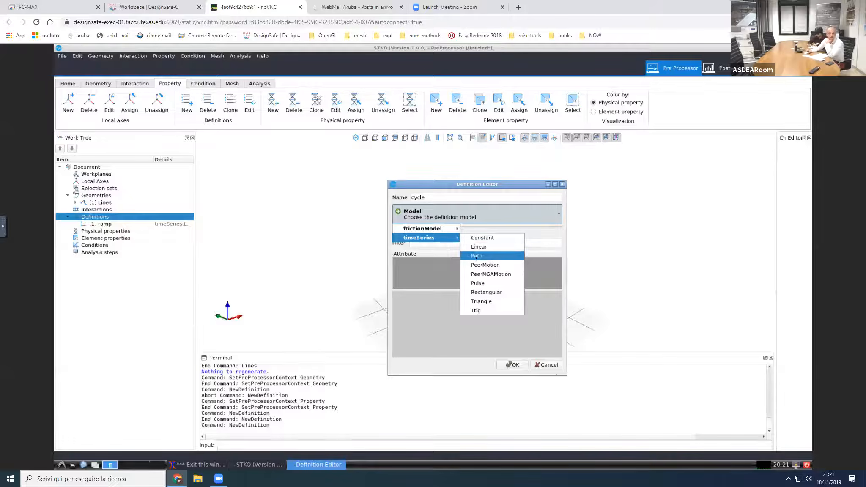
pyautogui.click(477, 256)
pyautogui.click(461, 314)
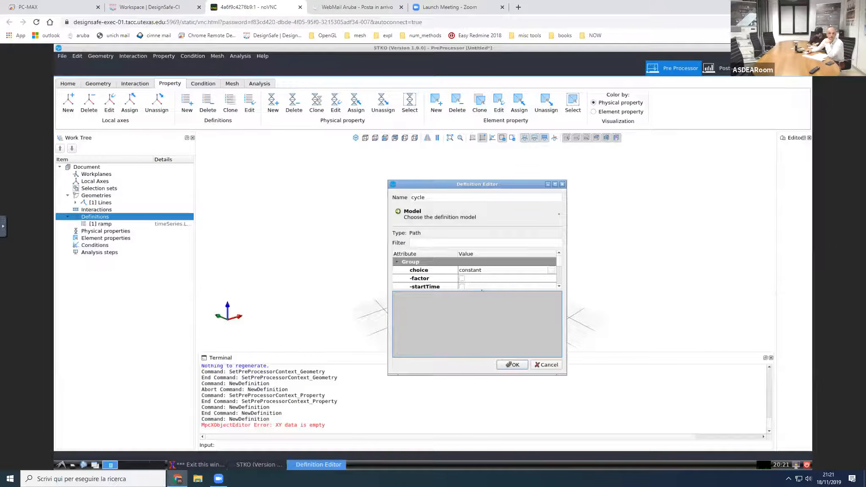
pyautogui.moveTo(476, 290); pyautogui.dragTo(478, 331)
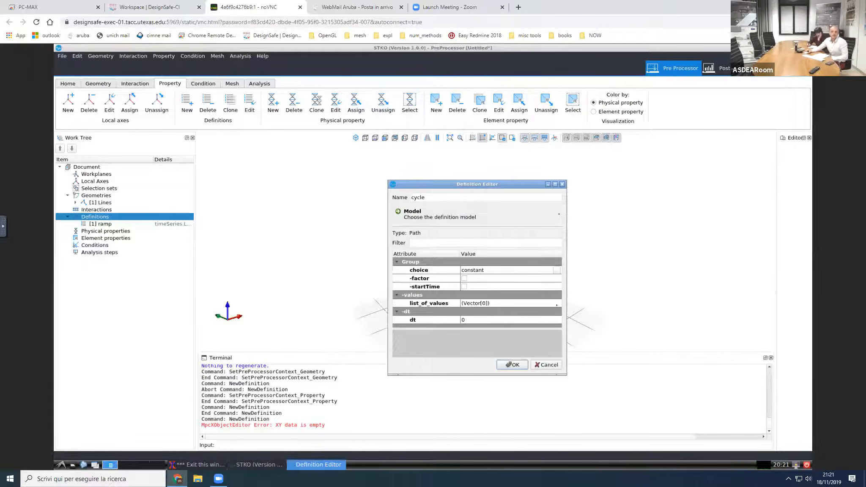
# Step: Open the list_of_values vector for editing, and open cycle.txt from the mydata/shared_data folder in Leafpad
pyautogui.click(558, 305)
pyautogui.click(558, 304)
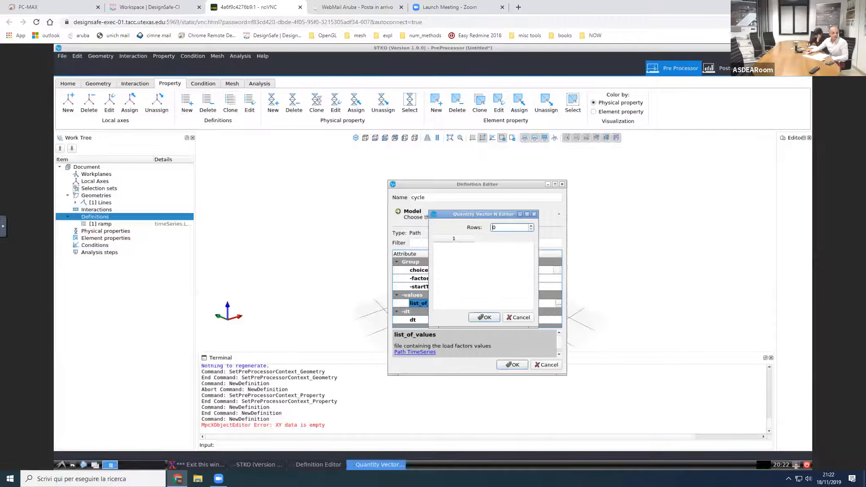
pyautogui.click(73, 465)
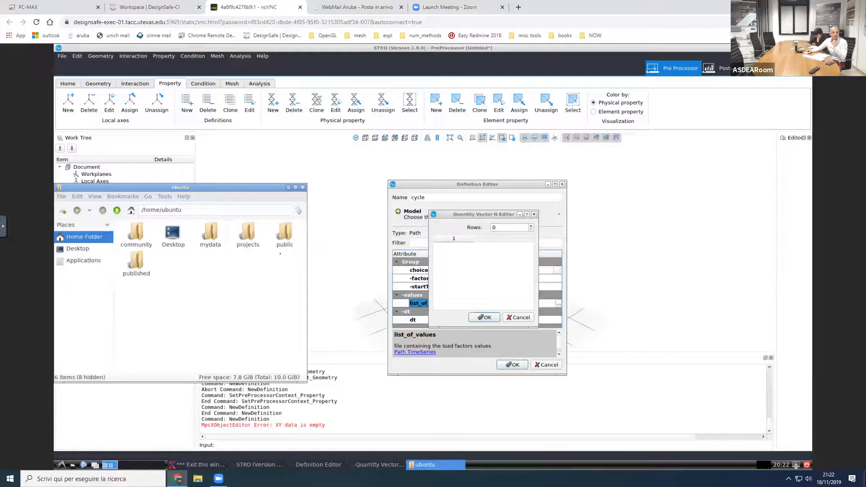
pyautogui.doubleClick(211, 233)
pyautogui.doubleClick(210, 235)
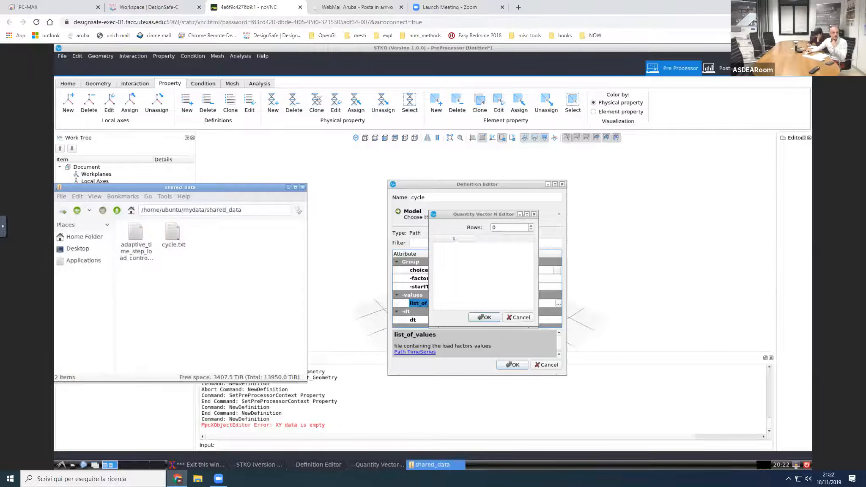
pyautogui.rightClick(178, 240)
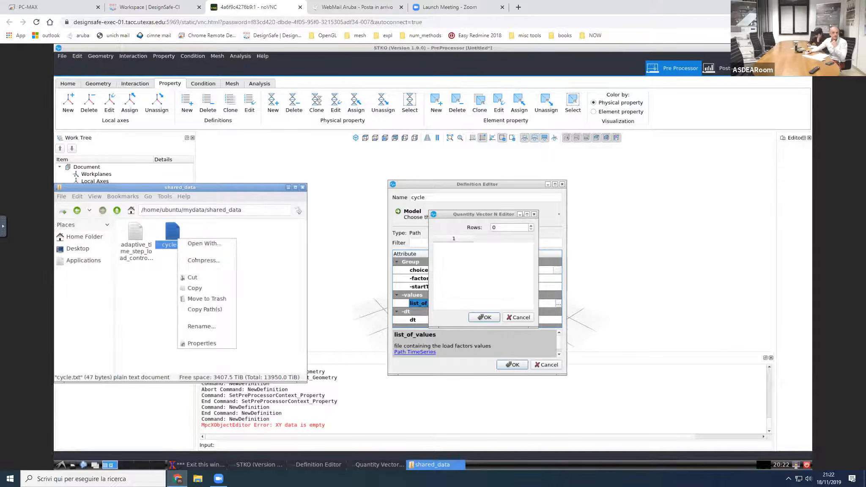
pyautogui.click(201, 244)
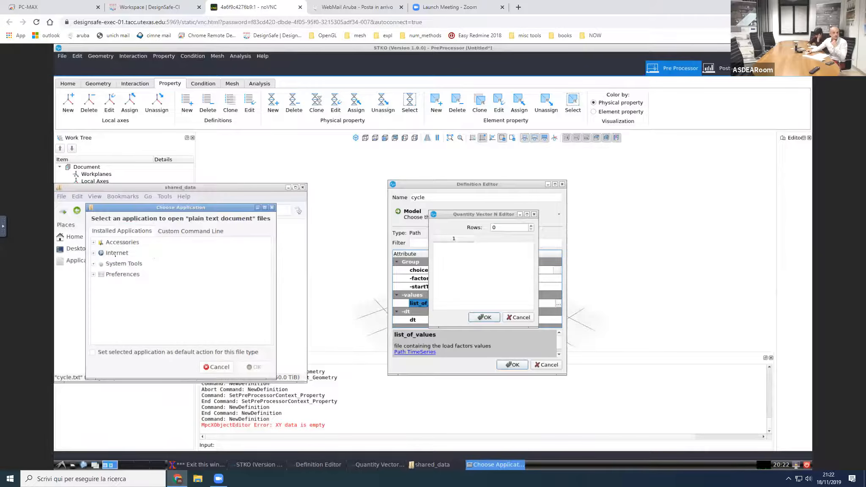
pyautogui.click(94, 242)
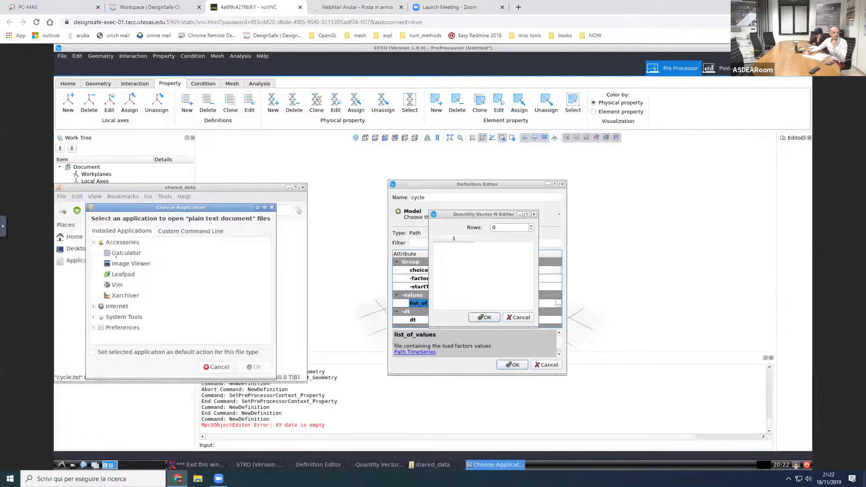
pyautogui.click(120, 275)
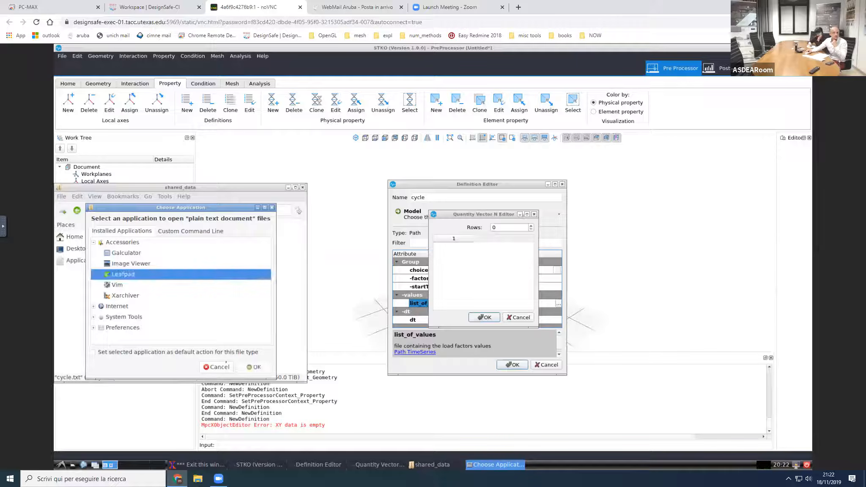
pyautogui.click(251, 368)
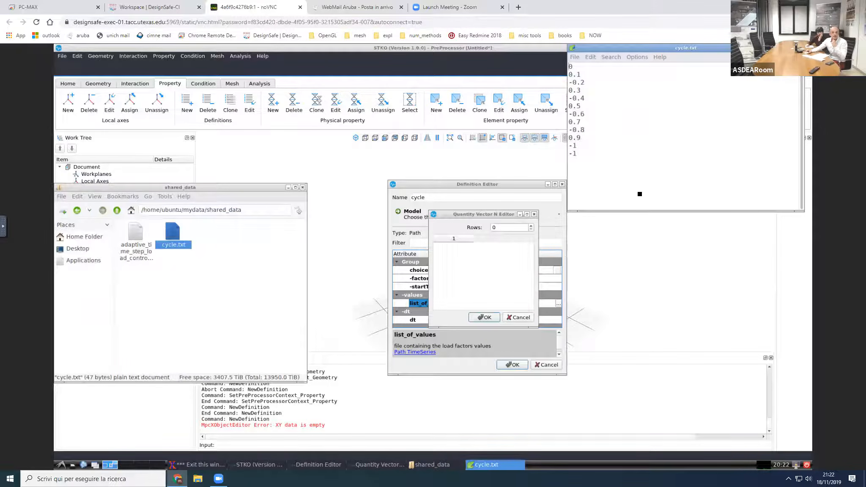
# Step: Copy all the values from cycle.txt into the list_of_values vector of the cycle definition
pyautogui.hotkey('ctrl', 'a')
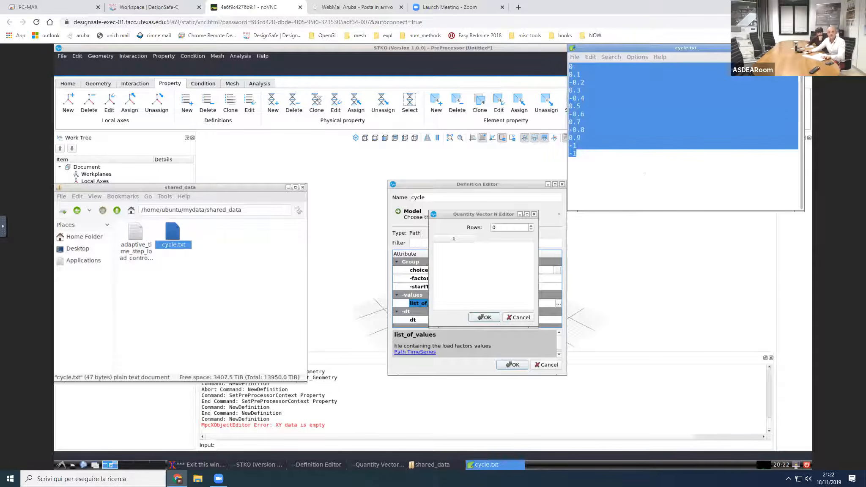
pyautogui.hotkey('ctrl', 'c')
pyautogui.click(484, 300)
pyautogui.hotkey('ctrl', 'v')
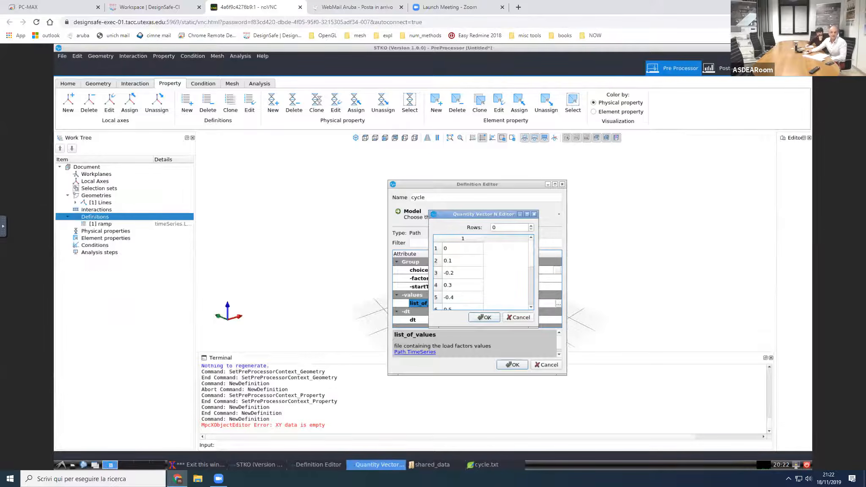
pyautogui.click(484, 318)
# Step: Set the cycle definition's time interval dt to 0.1 and accept the definition
pyautogui.click(487, 320)
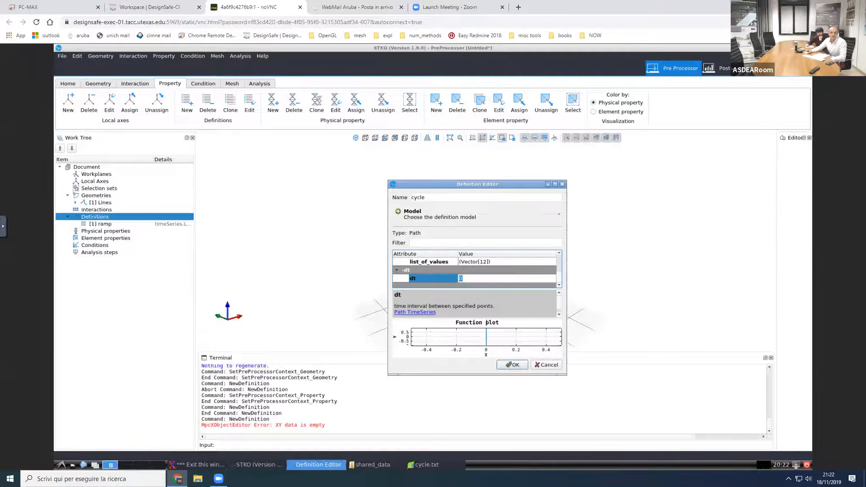
pyautogui.write('0.1')
pyautogui.press('Return')
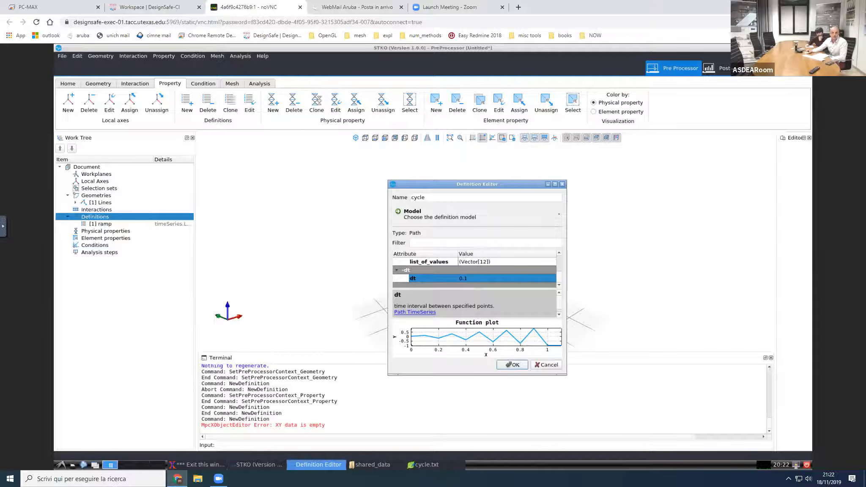
pyautogui.click(523, 365)
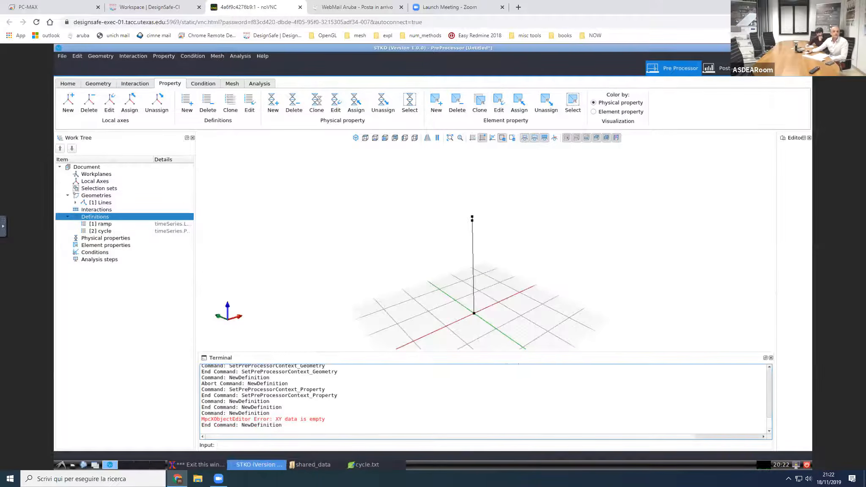
# Step: Add a physical property named "concrete", and enlarge its editor window and attribute area
pyautogui.click(110, 238)
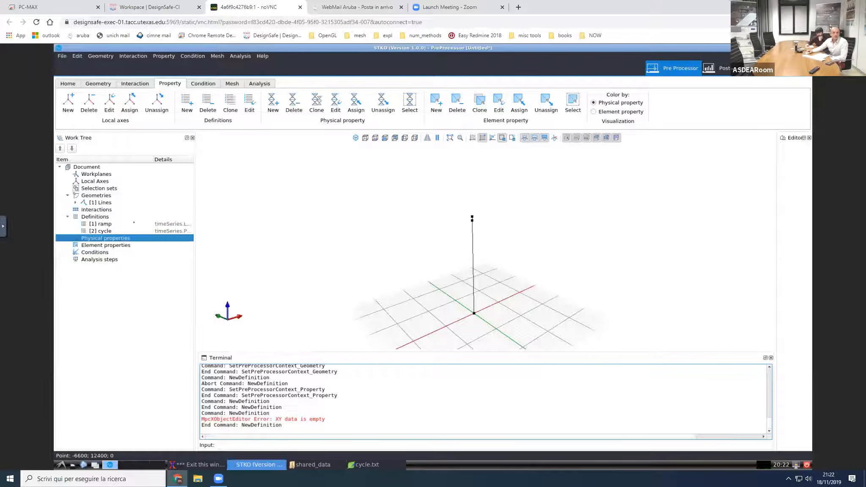
pyautogui.moveTo(451, 241)
pyautogui.mouseDown(button='middle')
pyautogui.moveTo(456, 228)
pyautogui.moveTo(465, 233)
pyautogui.mouseUp(button='middle')
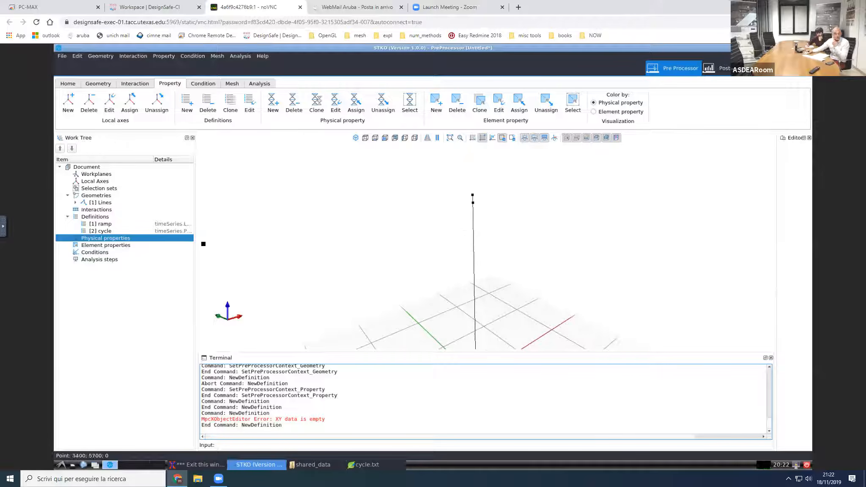
pyautogui.rightClick(141, 239)
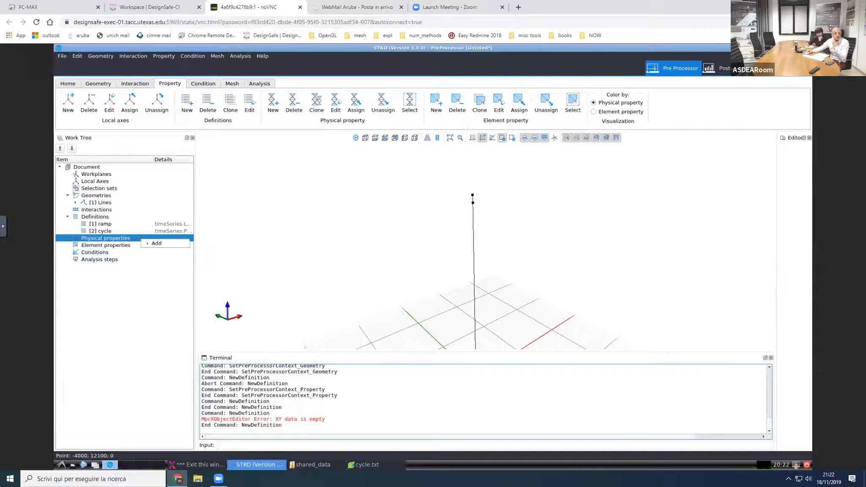
pyautogui.click(153, 243)
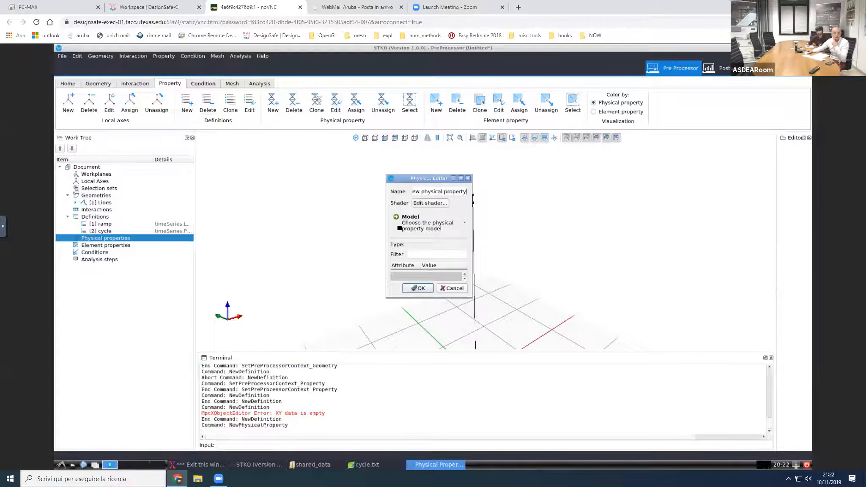
pyautogui.moveTo(410, 178); pyautogui.dragTo(345, 149)
pyautogui.moveTo(405, 269); pyautogui.dragTo(695, 382)
pyautogui.moveTo(408, 162); pyautogui.dragTo(317, 156)
pyautogui.write('concrete')
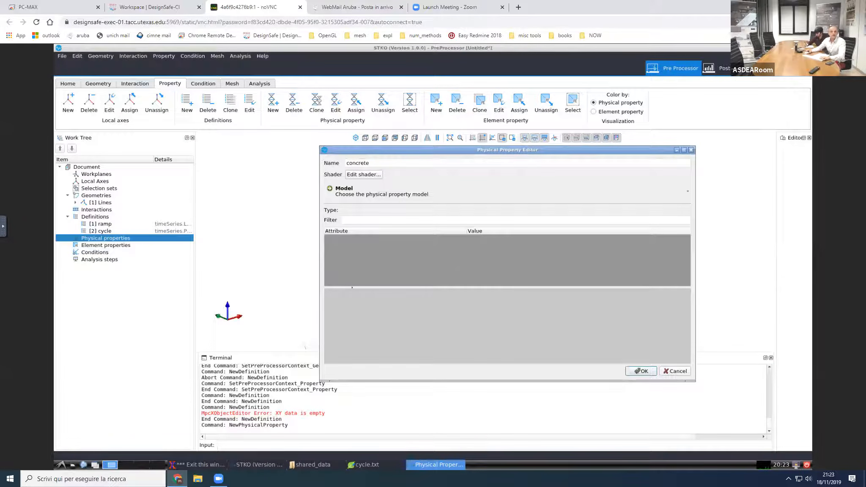
pyautogui.moveTo(357, 287); pyautogui.dragTo(363, 336)
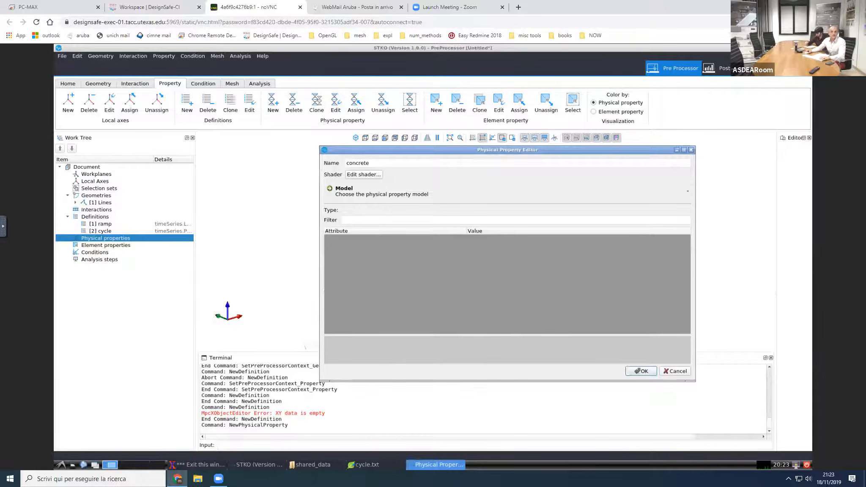
# Step: Set the diffuse color of the concrete property's shader to light orange #ffaa7f
pyautogui.click(371, 175)
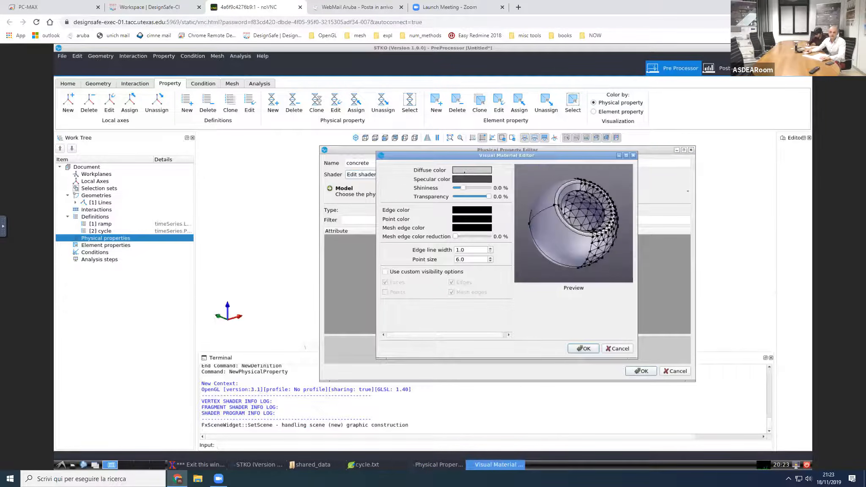
pyautogui.click(465, 171)
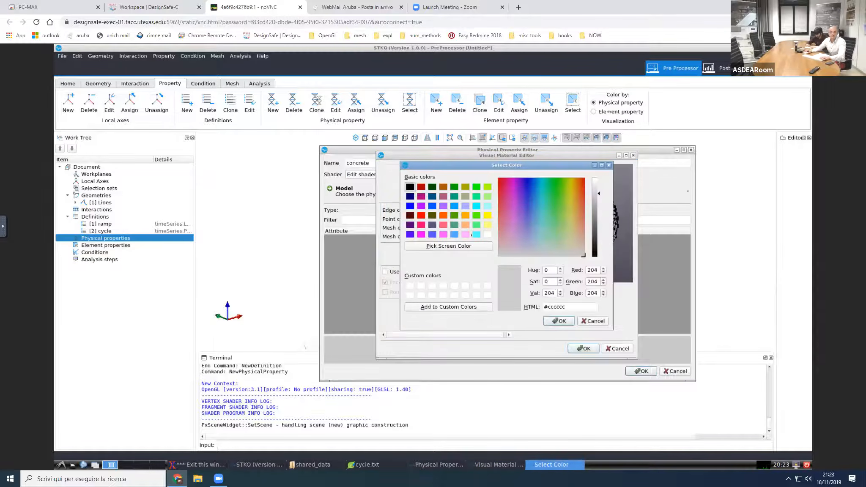
pyautogui.click(465, 225)
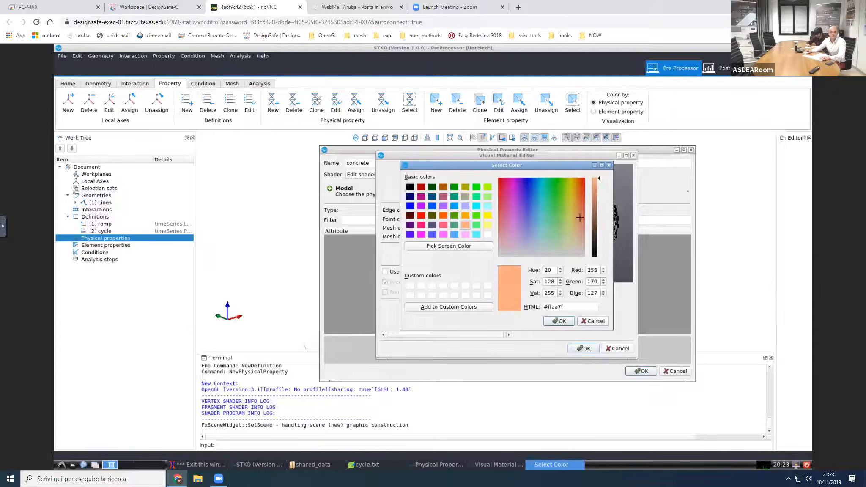
pyautogui.press('Return')
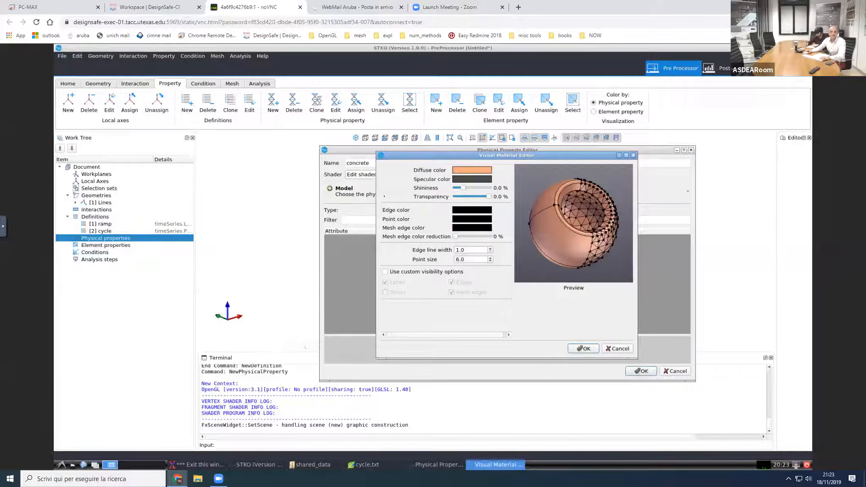
pyautogui.click(583, 348)
# Step: Assign the uniaxial Concrete02 material model to the concrete physical property
pyautogui.click(383, 194)
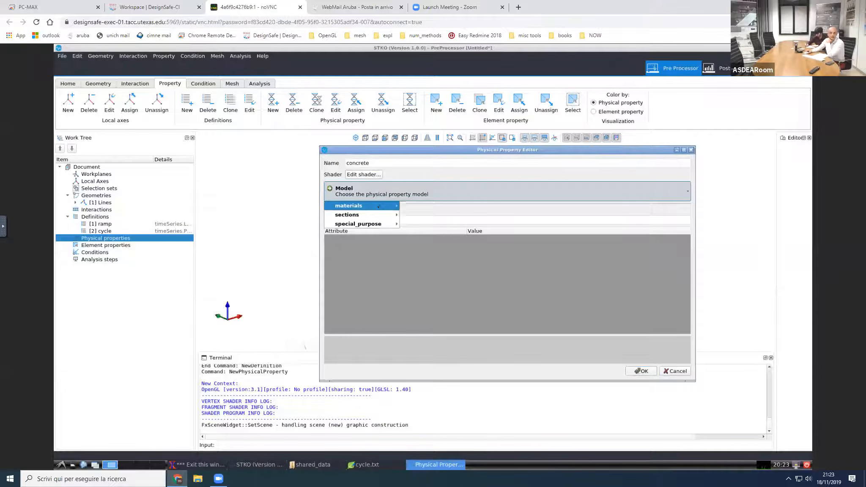
pyautogui.moveTo(379, 206)
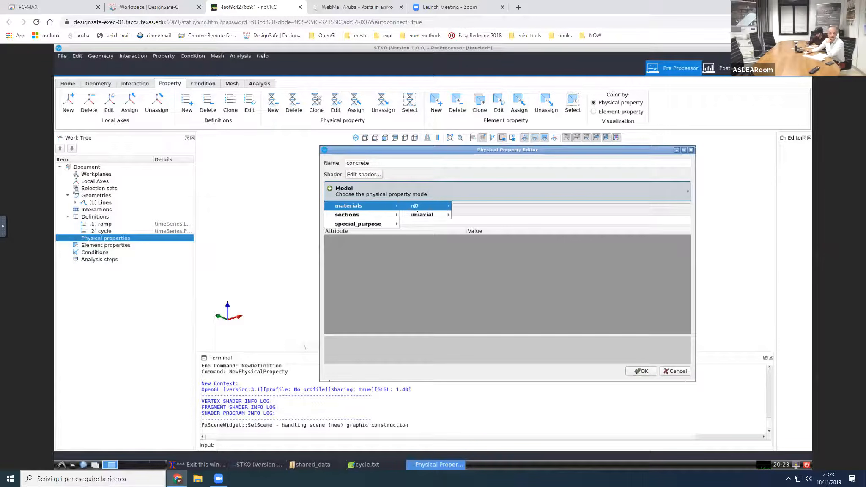
pyautogui.moveTo(421, 214)
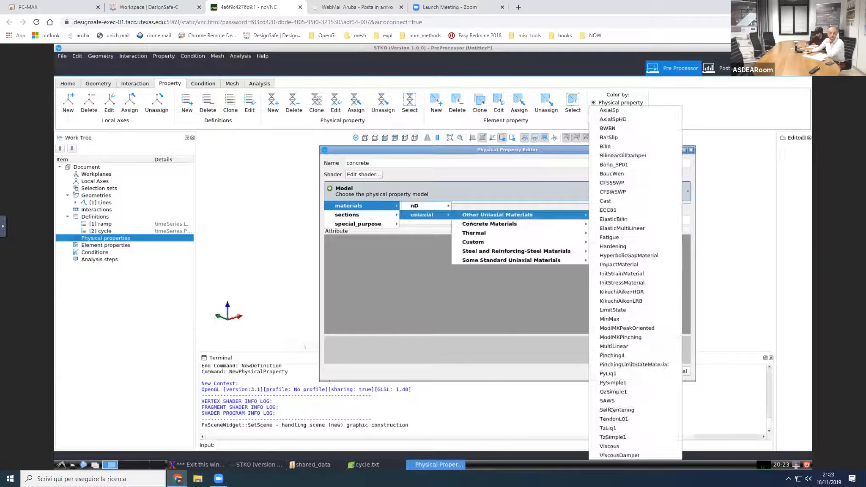
pyautogui.moveTo(490, 224)
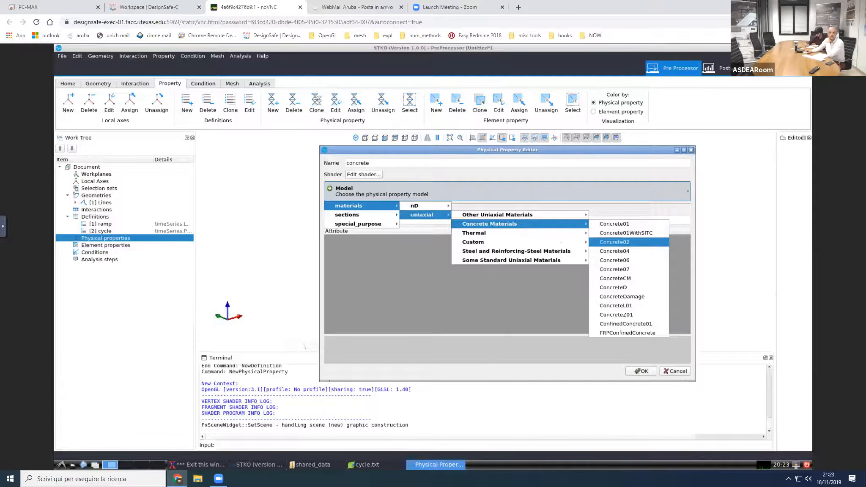
pyautogui.click(615, 242)
# Step: Set the concrete's compressive parameters: fpc to -30, epsc0 to -0.002, fpcu to -5 and epsU to -0.02
pyautogui.click(395, 247)
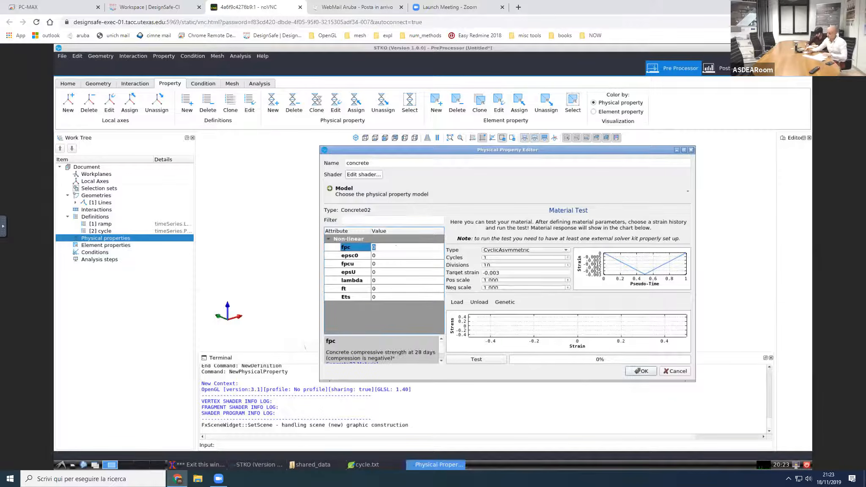
pyautogui.write('-30')
pyautogui.click(395, 253)
pyautogui.write('-0.002')
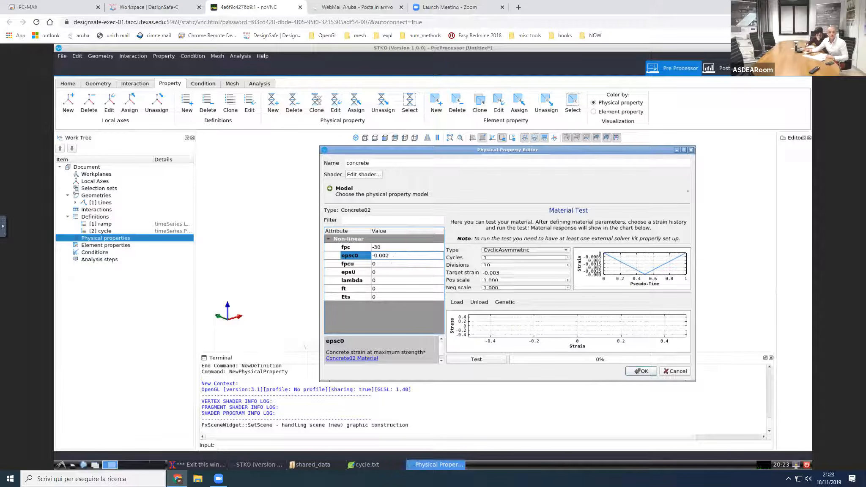
pyautogui.click(392, 263)
pyautogui.write('-5')
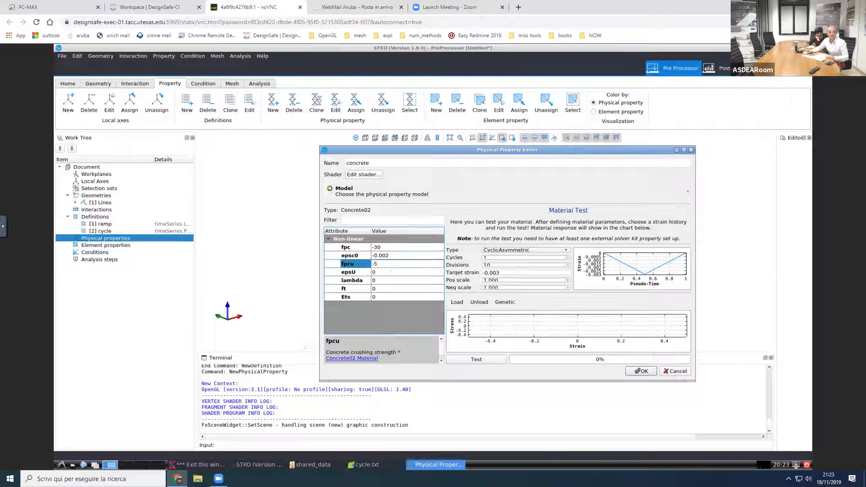
pyautogui.click(391, 271)
pyautogui.write('-0.02')
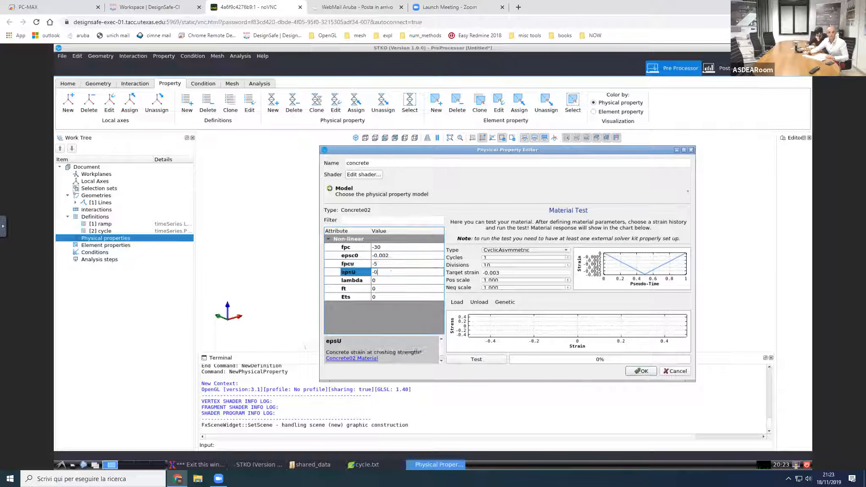
# Step: Set the concrete's lambda to 0.1, tensile strength ft to 3 and tension softening stiffness Ets to 5000
pyautogui.click(390, 279)
pyautogui.write('0.1')
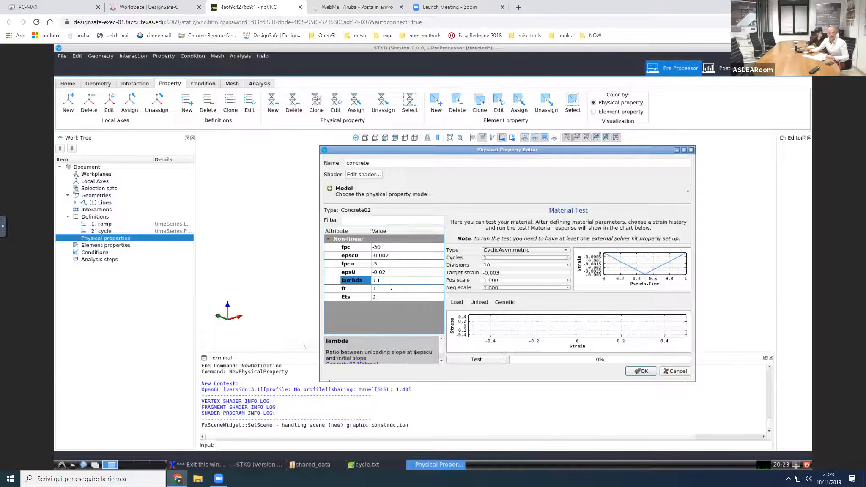
pyautogui.click(390, 288)
pyautogui.write('3')
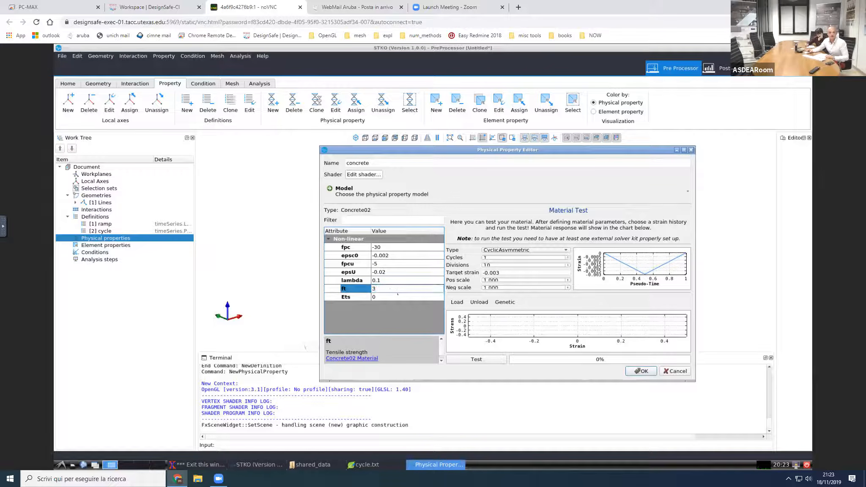
pyautogui.click(397, 295)
pyautogui.write('5000')
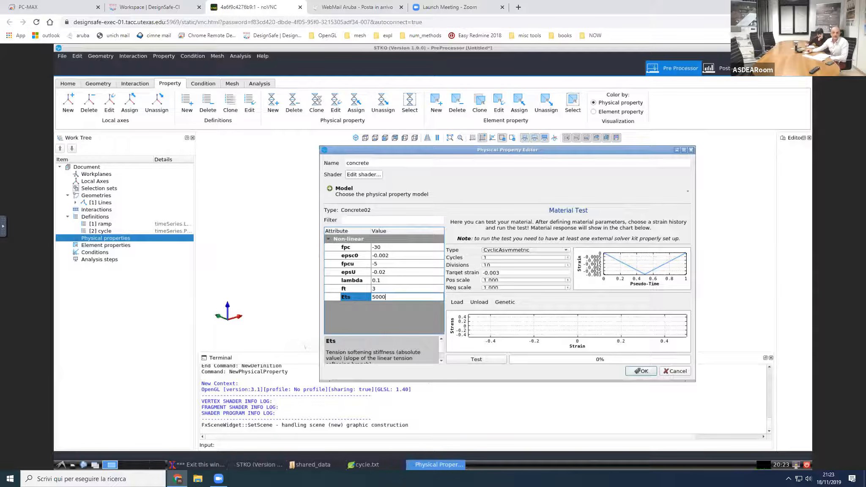
# Step: Run the concrete's material test with a CyclicEN12512 strain history, 100 divisions and positive scale 0.1, and accept the property
pyautogui.moveTo(429, 382); pyautogui.dragTo(429, 426)
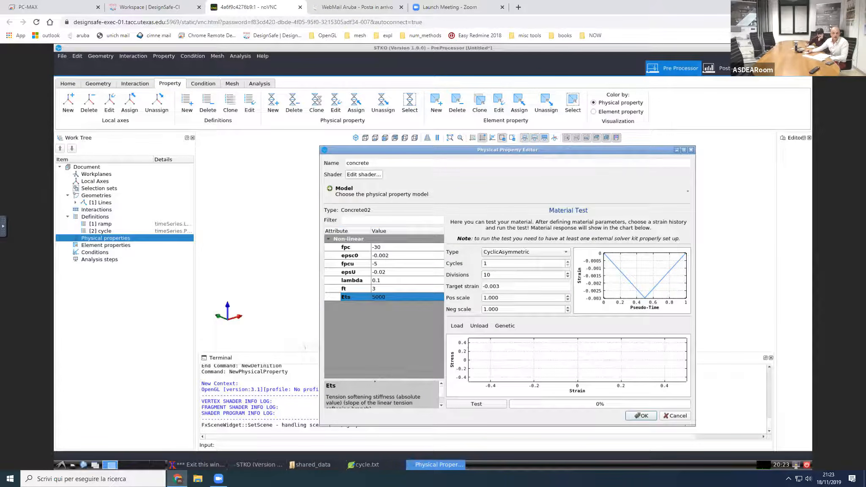
pyautogui.moveTo(375, 380); pyautogui.dragTo(375, 361)
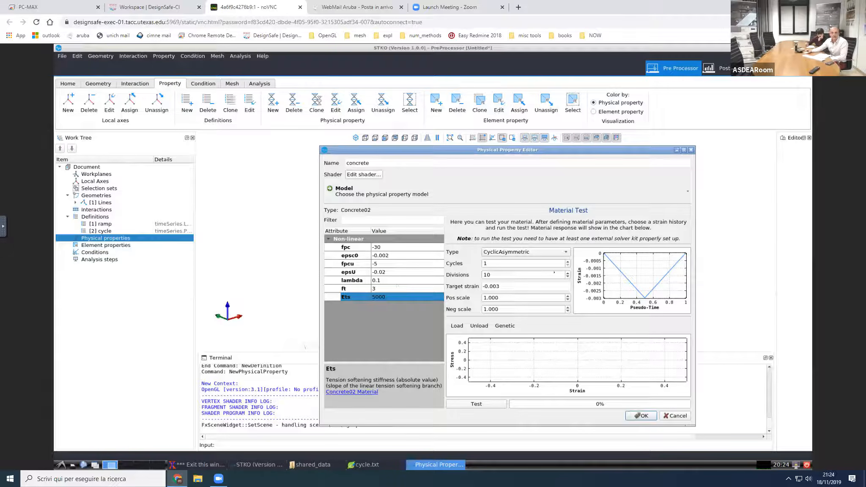
pyautogui.click(553, 252)
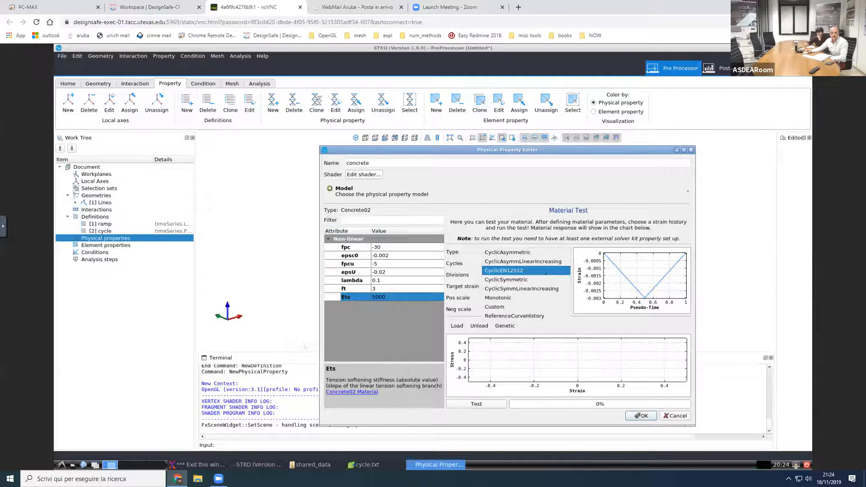
pyautogui.click(545, 272)
pyautogui.click(528, 274)
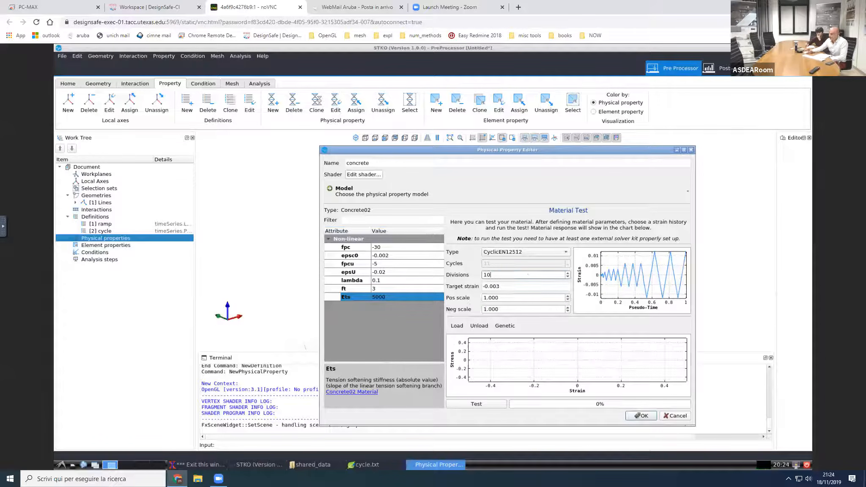
pyautogui.write('0')
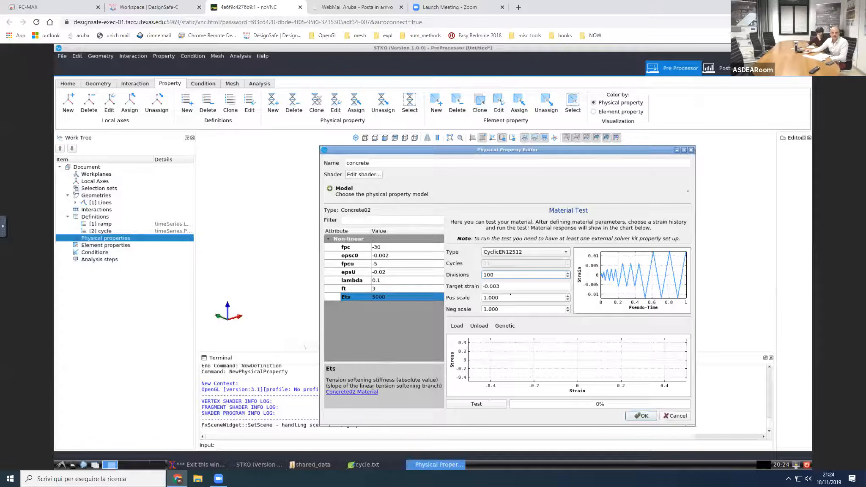
pyautogui.moveTo(503, 297); pyautogui.dragTo(453, 297)
pyautogui.write('0.1')
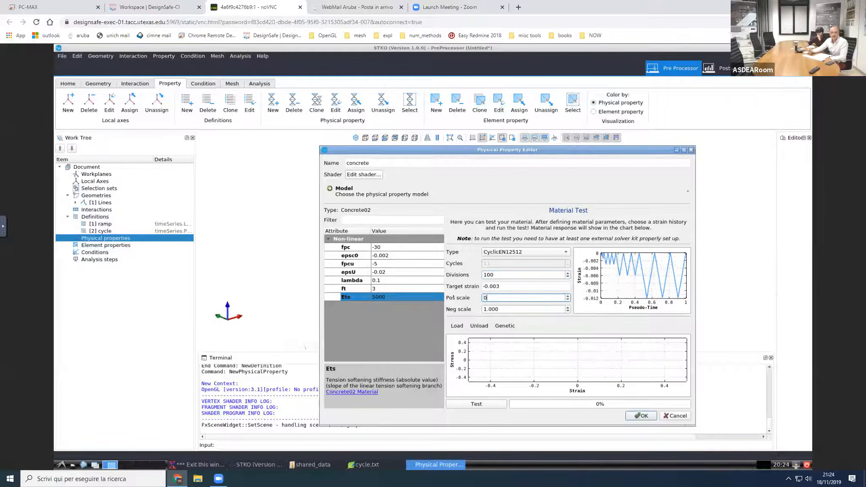
pyautogui.click(482, 404)
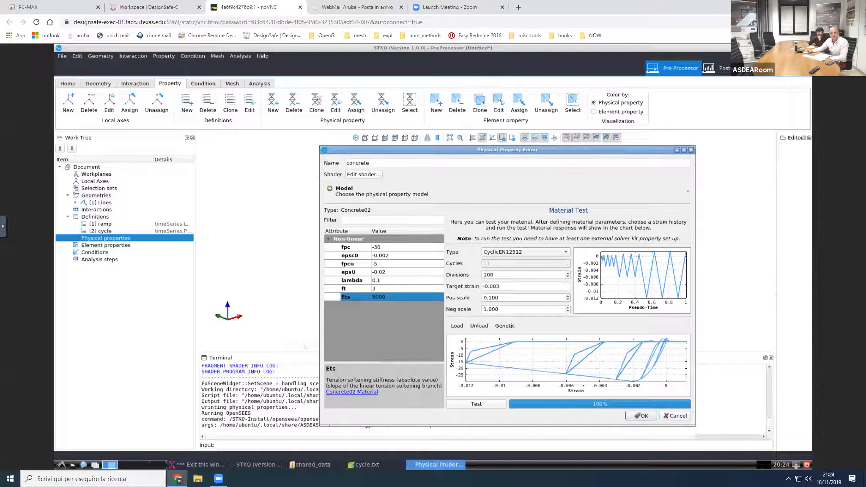
pyautogui.click(650, 416)
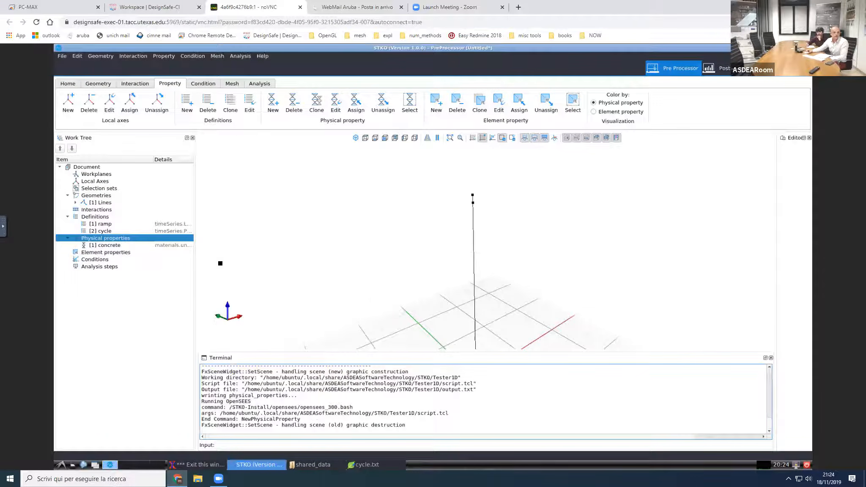
# Step: Add a new physical property named "steel"
pyautogui.rightClick(149, 239)
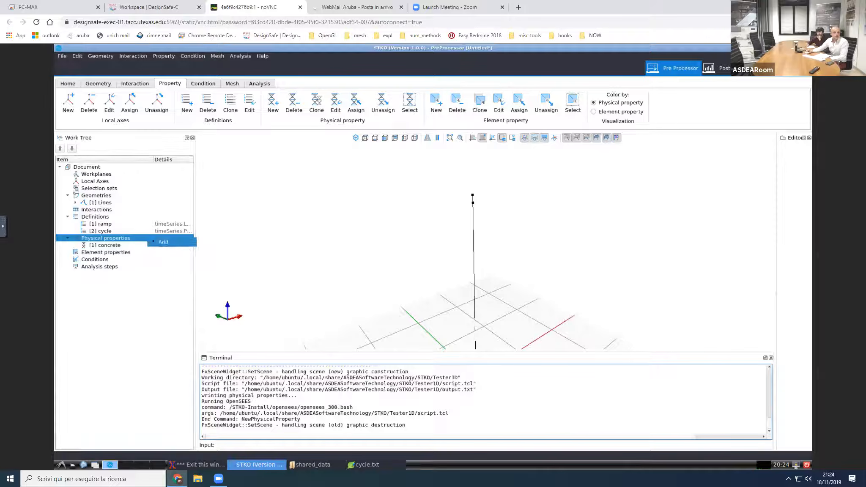
pyautogui.click(161, 242)
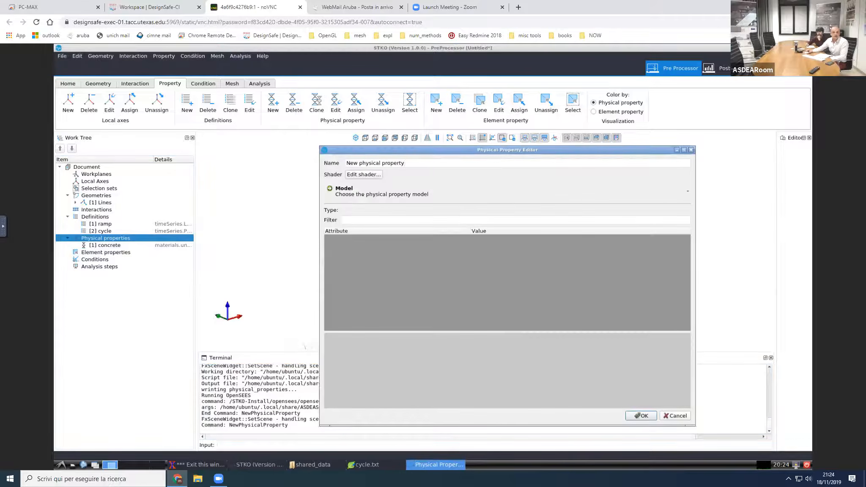
pyautogui.tripleClick(414, 166)
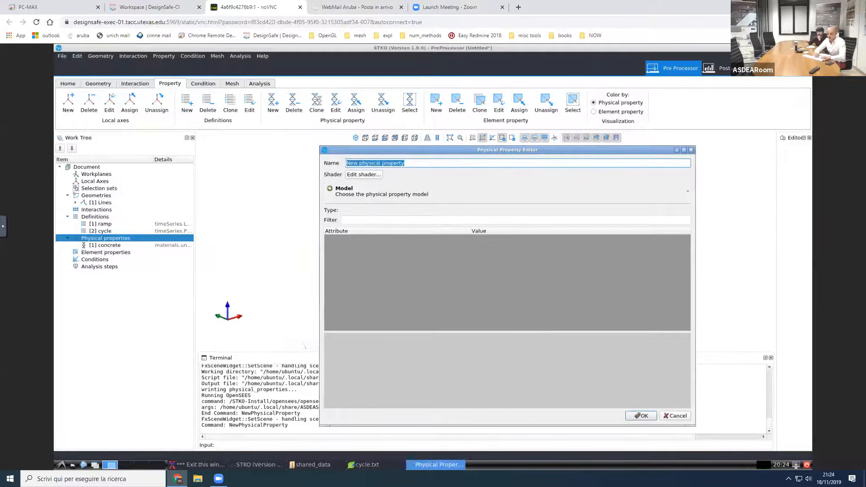
pyautogui.write('steel')
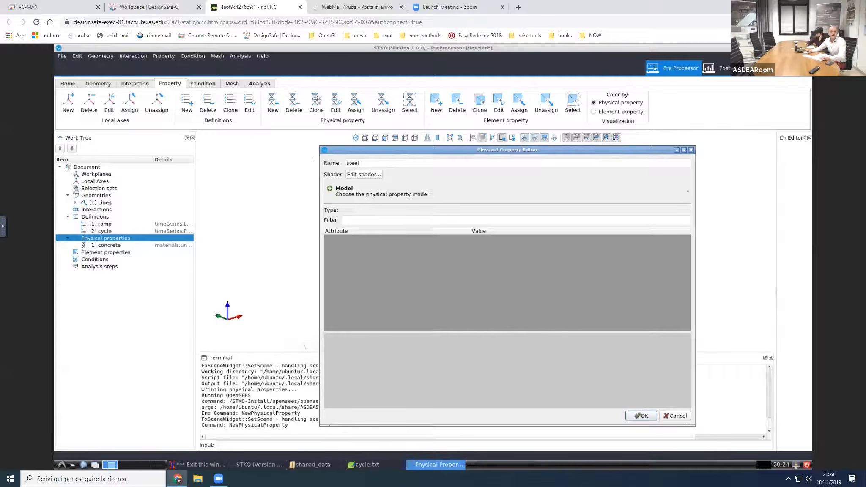
# Step: Set the diffuse color of the steel property's shader to light pink #ffaaff
pyautogui.click(355, 174)
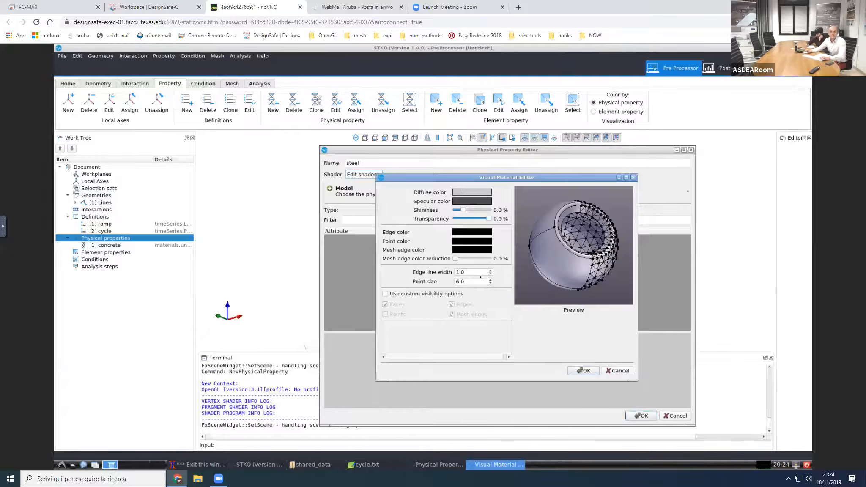
pyautogui.click(462, 192)
pyautogui.click(466, 257)
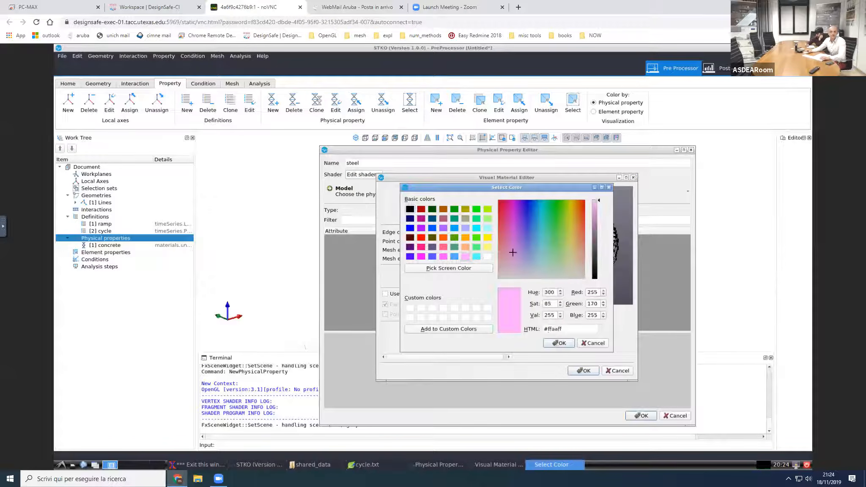
pyautogui.click(562, 345)
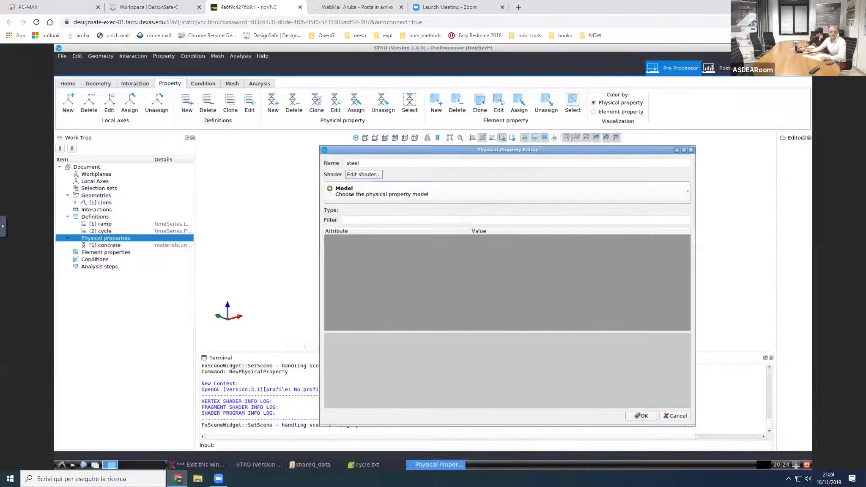
# Step: Assign the uniaxial Steel02 material model to the steel physical property
pyautogui.click(357, 192)
pyautogui.moveTo(381, 206)
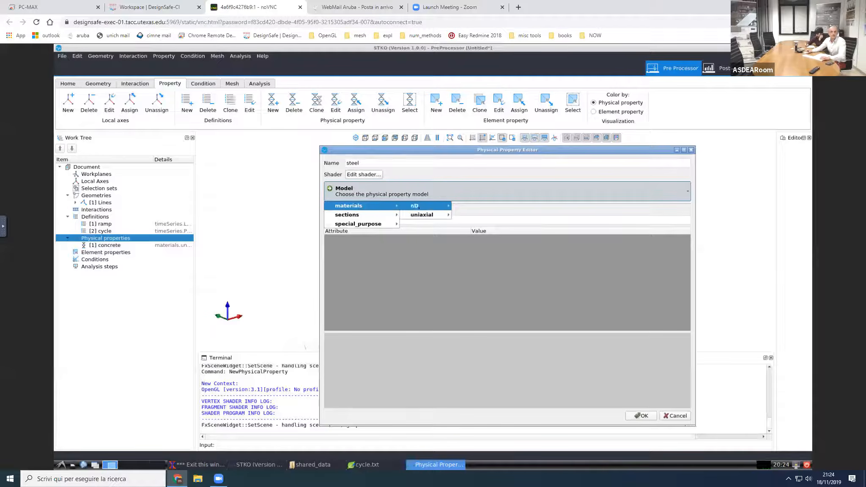
pyautogui.moveTo(423, 215)
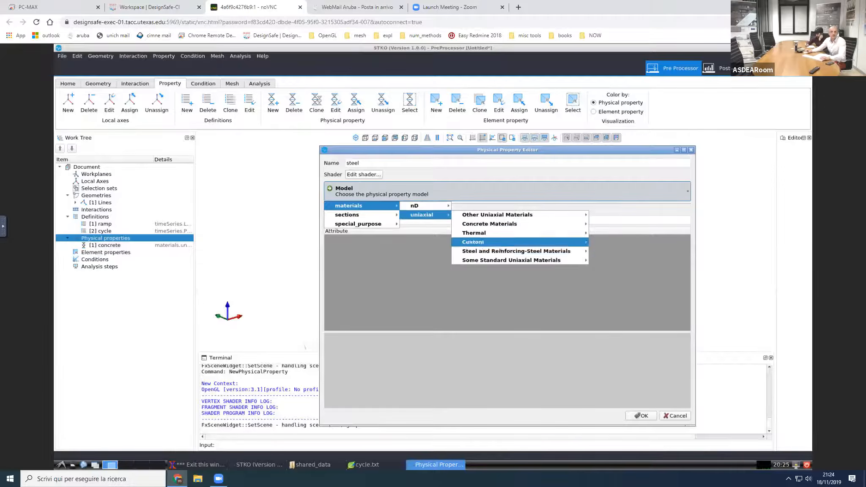
pyautogui.moveTo(577, 250)
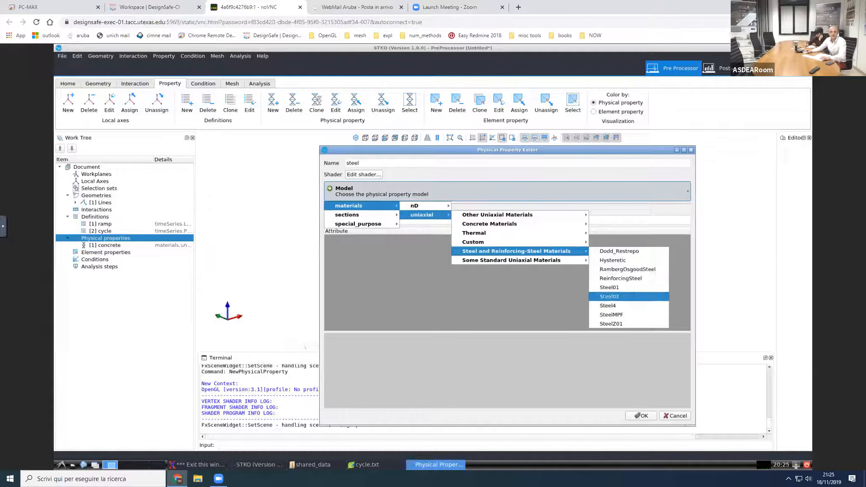
pyautogui.click(609, 296)
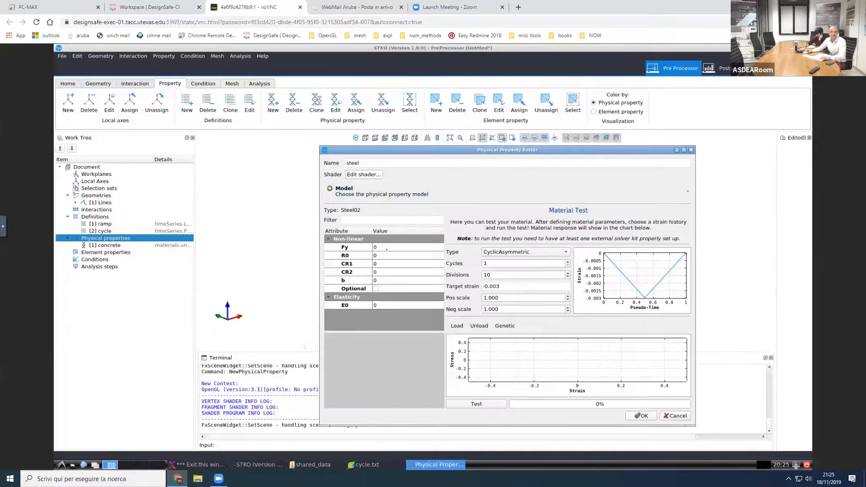
# Step: Set the steel's non-linear parameters to Fy 300, R0 20, CR1 0.925, CR2 0.2 and b 0.001
pyautogui.click(386, 249)
pyautogui.write('3000')
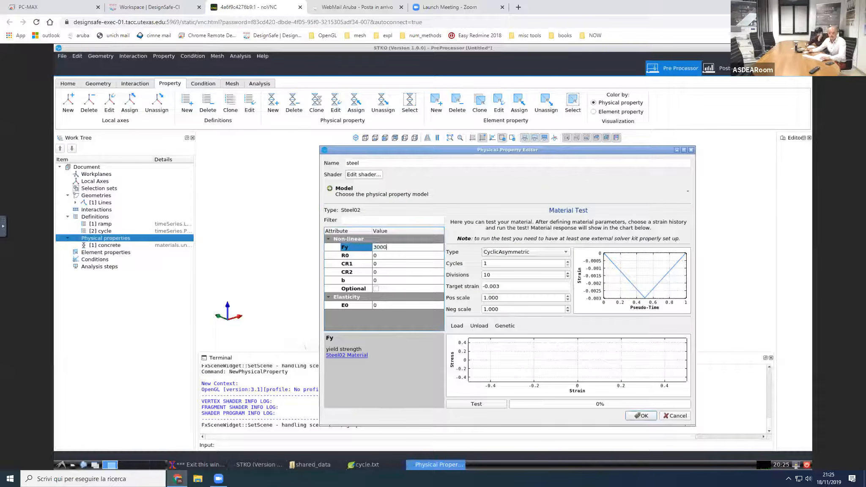
pyautogui.press('BackSpace')
pyautogui.click(389, 256)
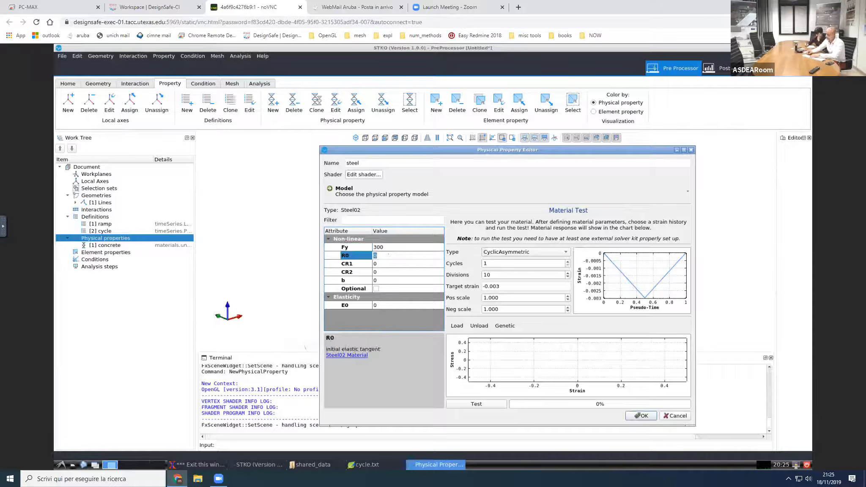
pyautogui.write('20')
pyautogui.click(390, 263)
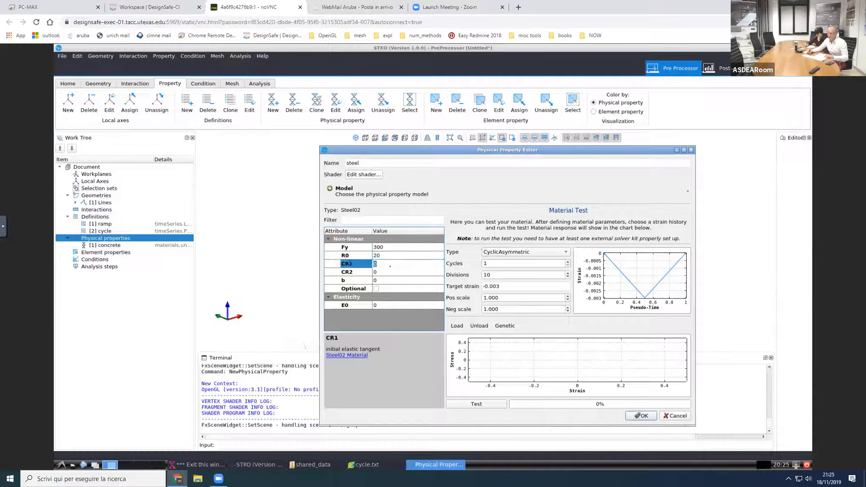
pyautogui.write('0.925')
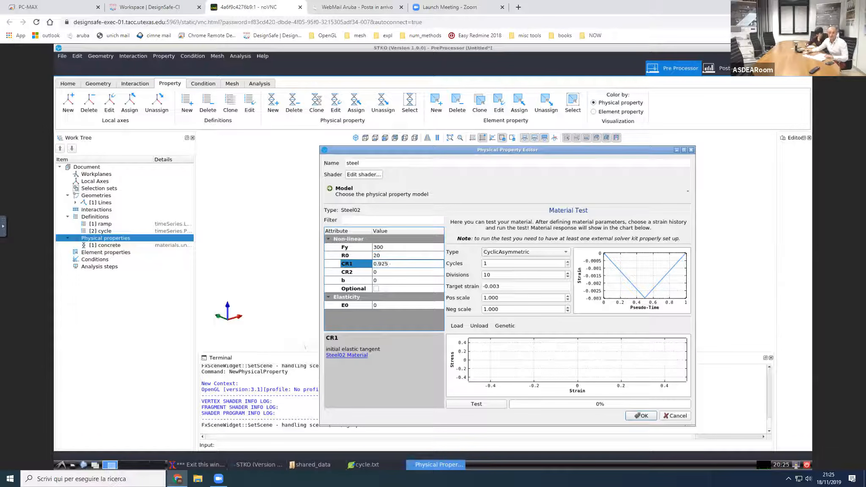
pyautogui.press('Tab')
pyautogui.write('0.2')
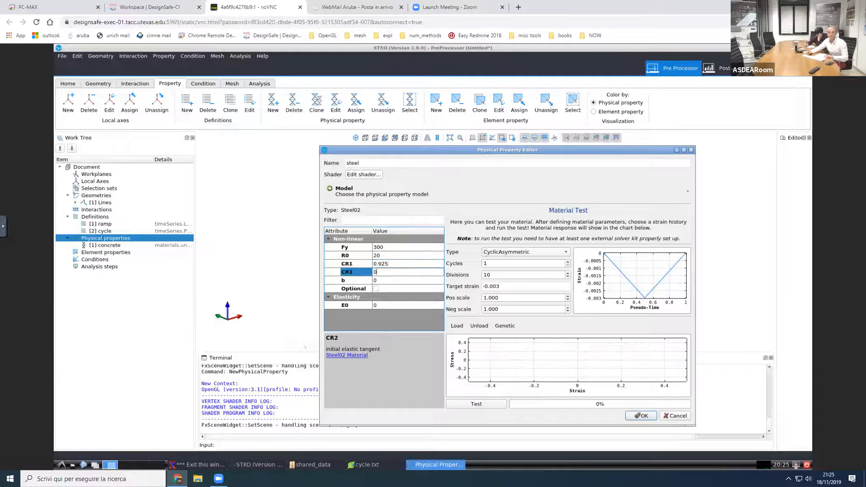
pyautogui.press('Tab')
pyautogui.write('0.001')
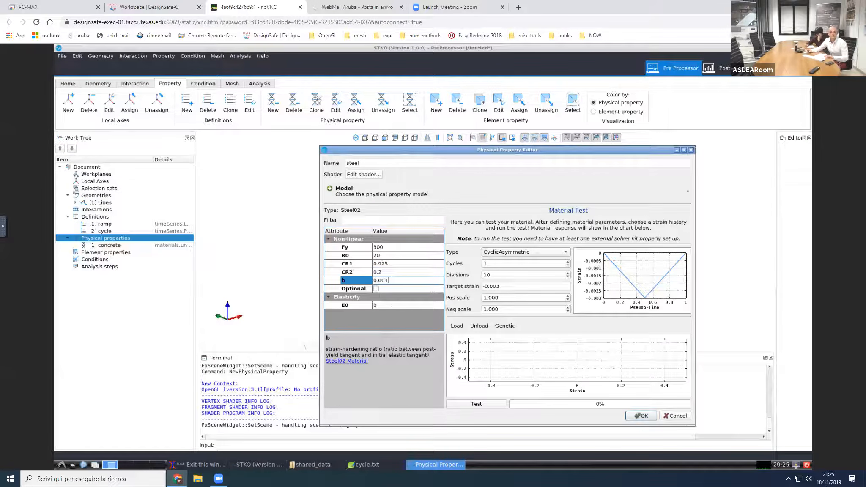
# Step: Set the steel's initial elastic tangent E0 to 210000
pyautogui.press('Tab')
pyautogui.write('210000')
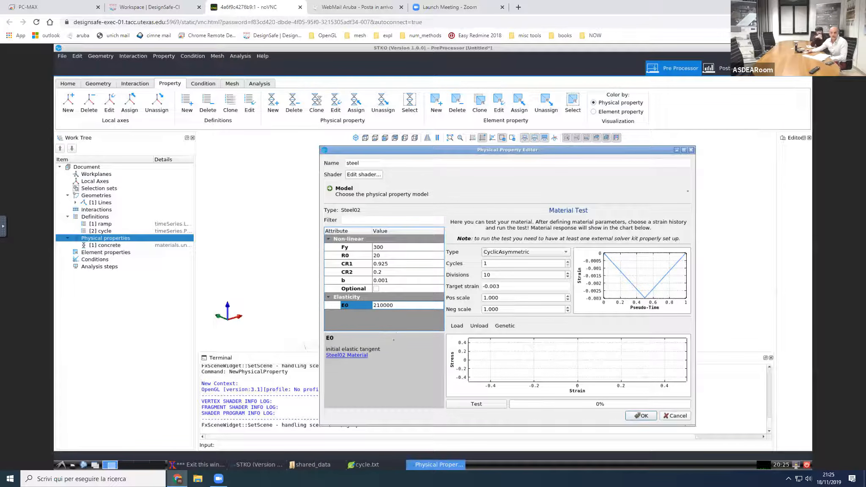
pyautogui.moveTo(396, 332); pyautogui.dragTo(394, 340)
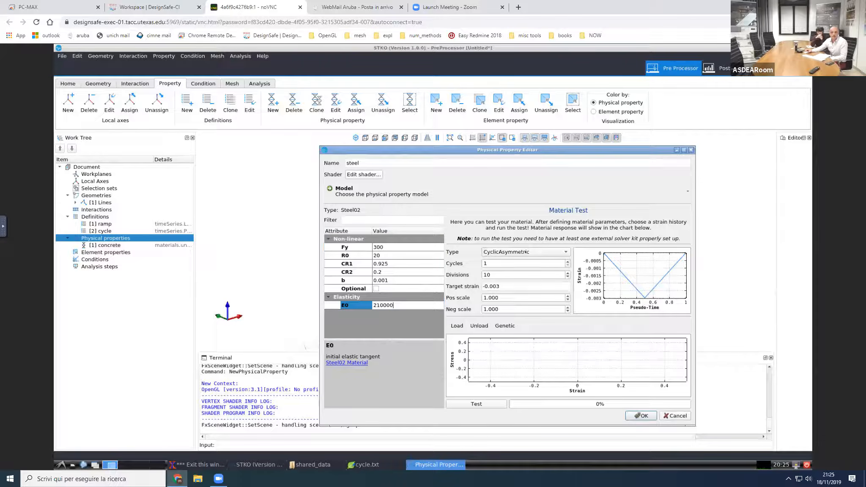
# Step: Run the steel's material test with a CyclicEN12512 strain history and 100 divisions, and accept the property
pyautogui.click(524, 252)
pyautogui.click(520, 271)
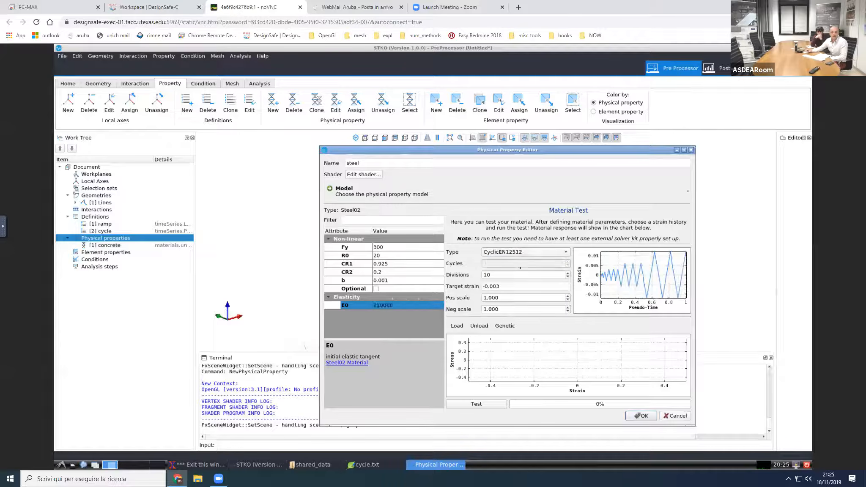
pyautogui.click(510, 274)
pyautogui.write('0')
pyautogui.click(494, 404)
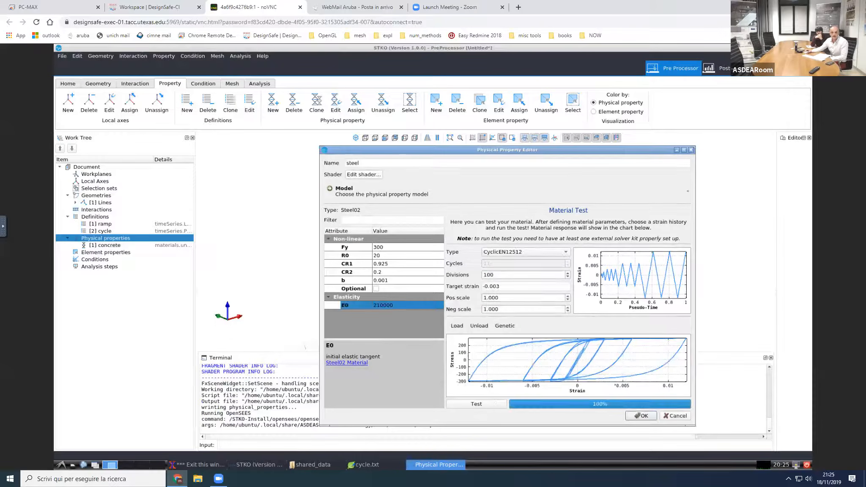
pyautogui.click(641, 416)
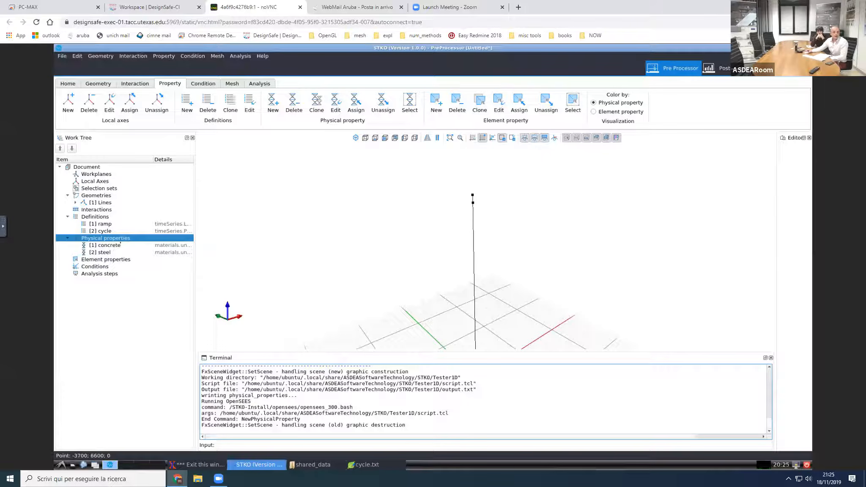
# Step: Add a new physical property named "fiber"
pyautogui.rightClick(126, 239)
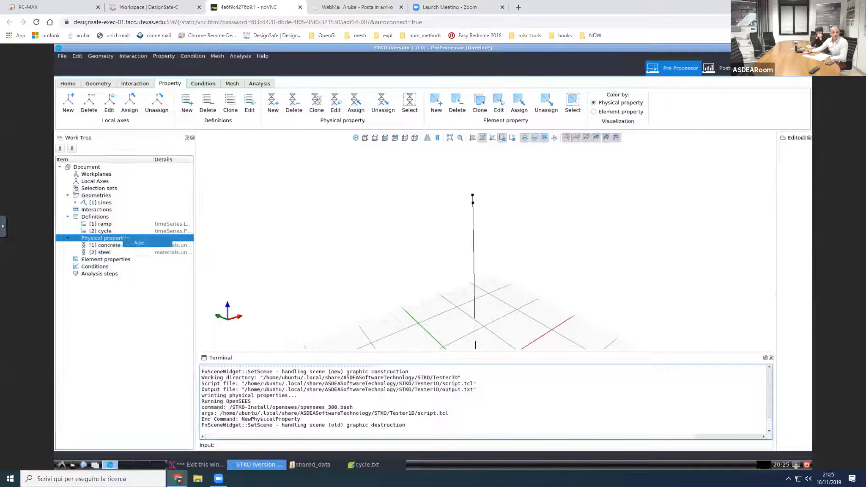
pyautogui.click(129, 243)
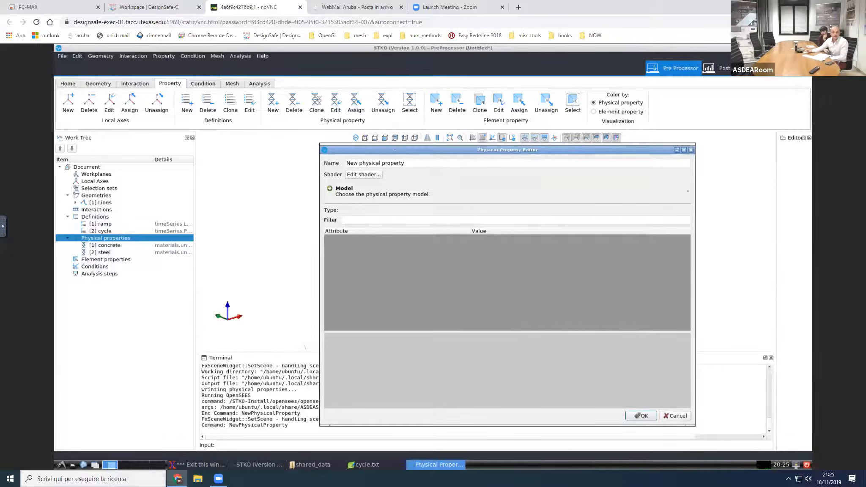
pyautogui.moveTo(405, 146); pyautogui.dragTo(333, 136)
pyautogui.write('fiber')
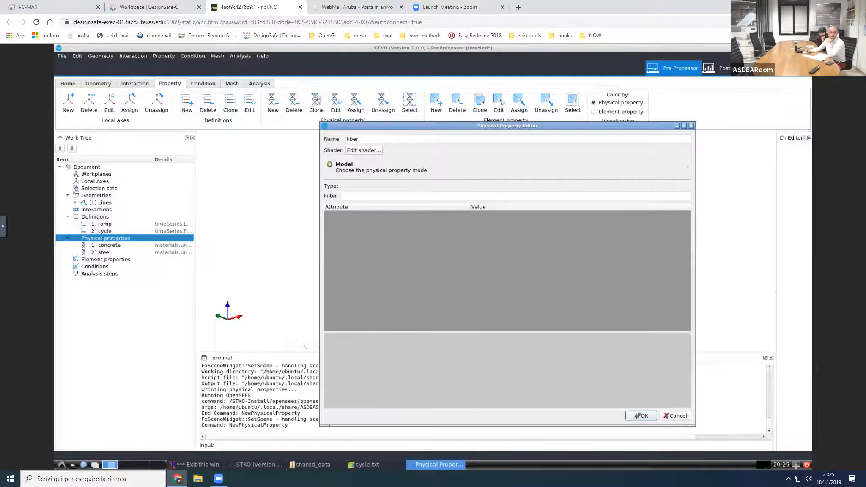
# Step: Assign the Fiber section model to the fiber property, and open and cancel its beam fiber section editor
pyautogui.click(375, 173)
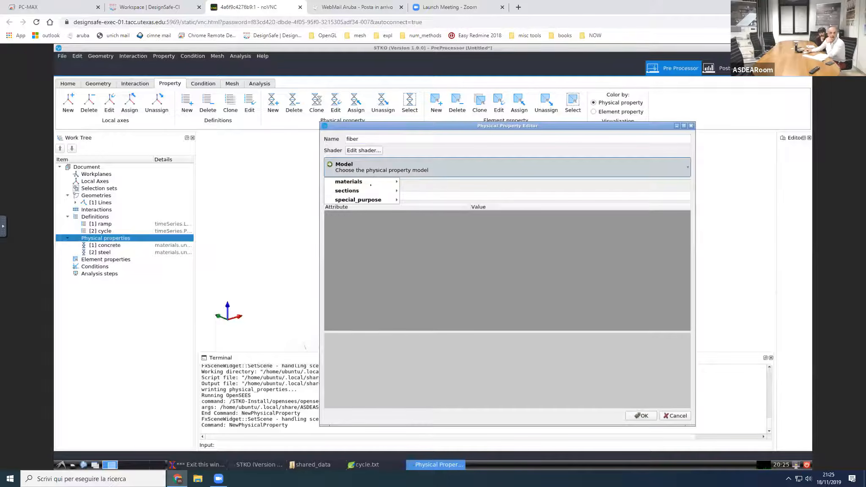
pyautogui.moveTo(376, 191)
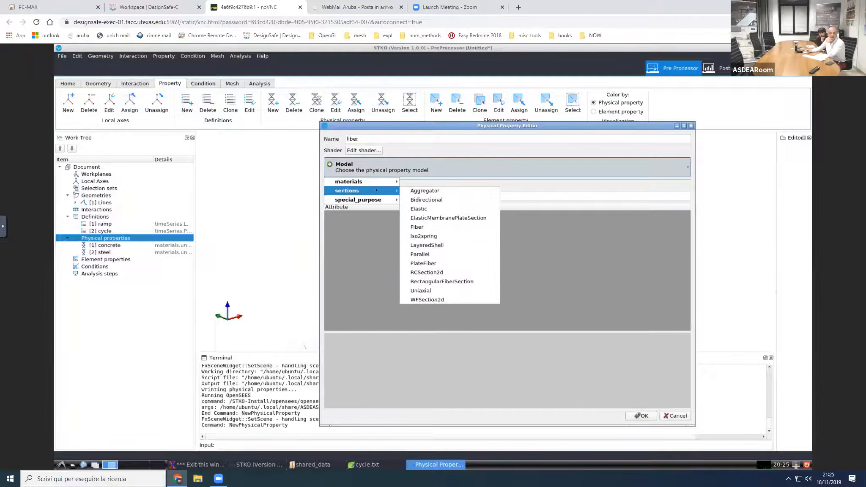
pyautogui.click(422, 227)
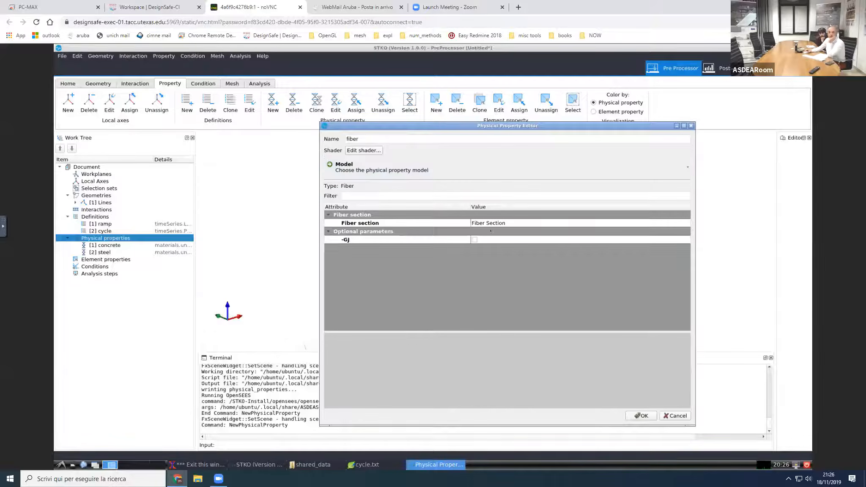
pyautogui.click(663, 224)
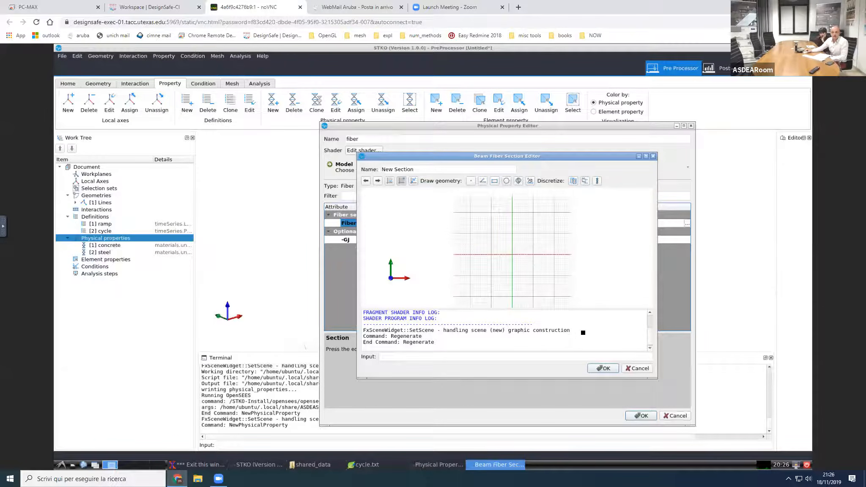
pyautogui.click(634, 369)
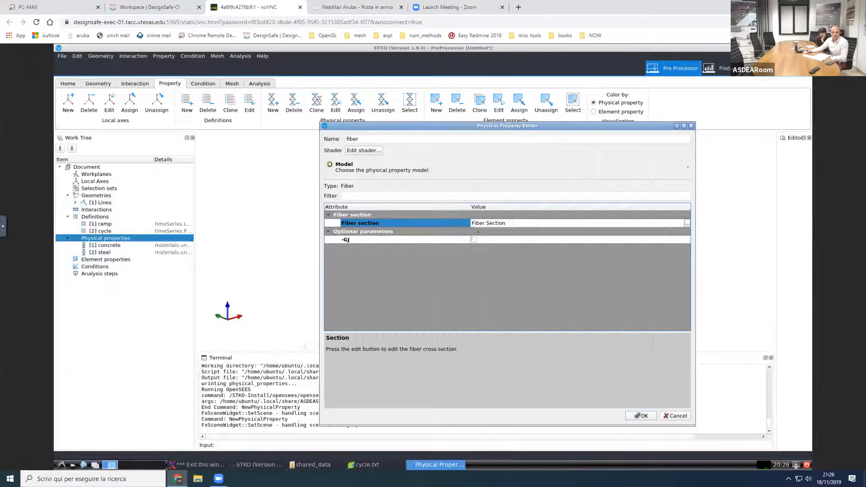
# Step: Assign the RectangularFiberSection model to the fiber property and widen the property editor to read the attribute names
pyautogui.click(382, 171)
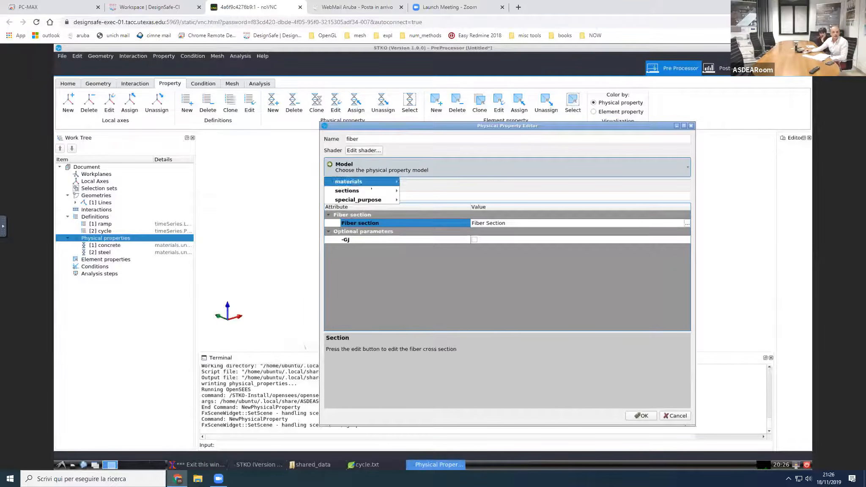
pyautogui.moveTo(360, 191)
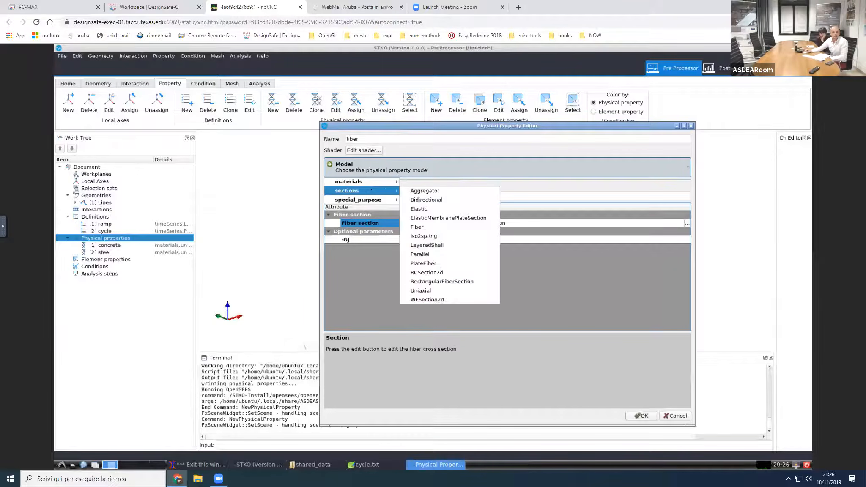
pyautogui.click(444, 281)
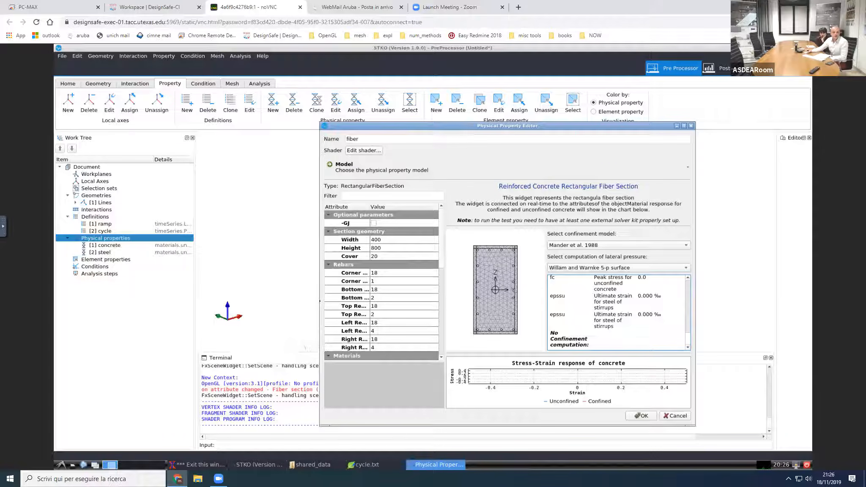
pyautogui.moveTo(320, 300); pyautogui.dragTo(274, 300)
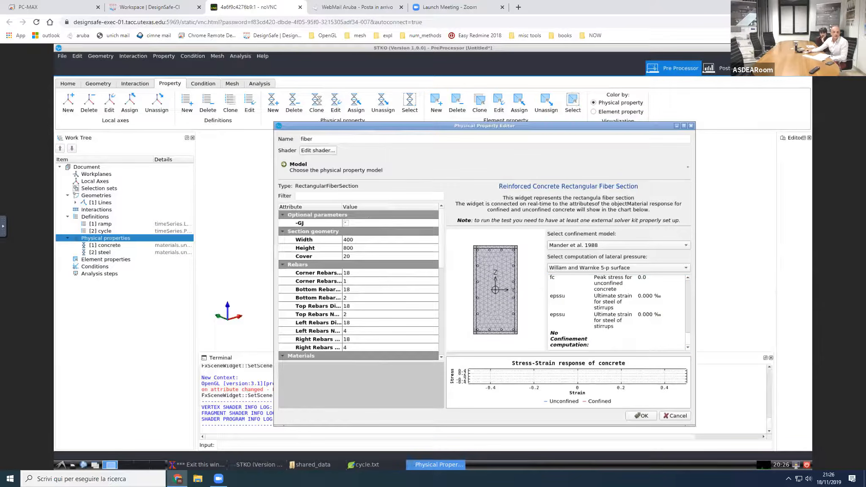
# Step: Enable the section's optional torsional stiffness -GJ and set GJ to 1e+10
pyautogui.click(345, 222)
pyautogui.click(349, 232)
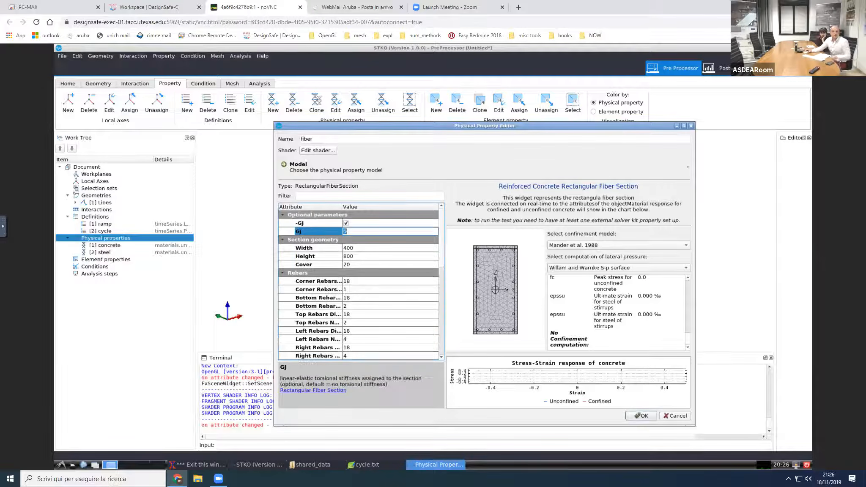
pyautogui.write('1e+1')
pyautogui.write('0')
pyautogui.press('Return')
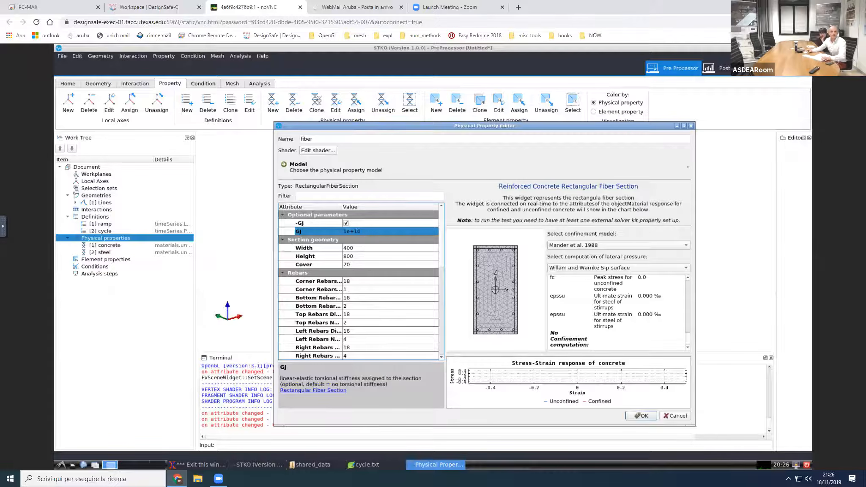
# Step: Set the rectangular fiber section's width to 300 and height to 500
pyautogui.click(362, 247)
pyautogui.write('300')
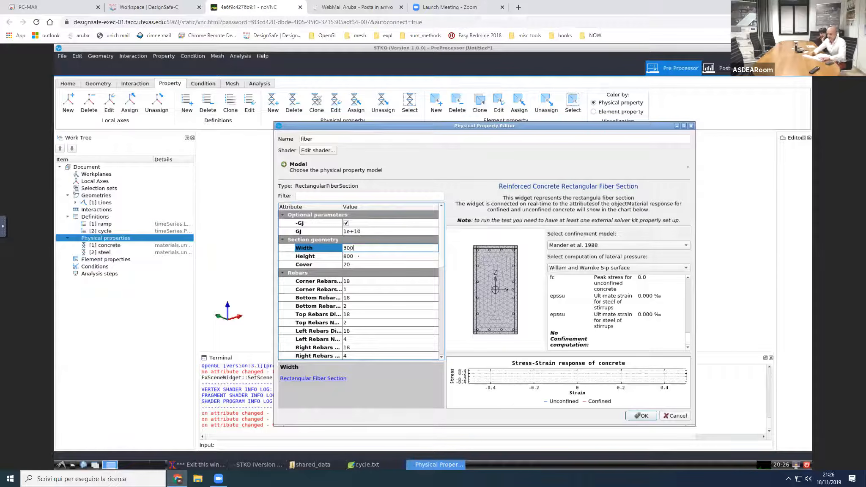
pyautogui.click(358, 256)
pyautogui.write('500')
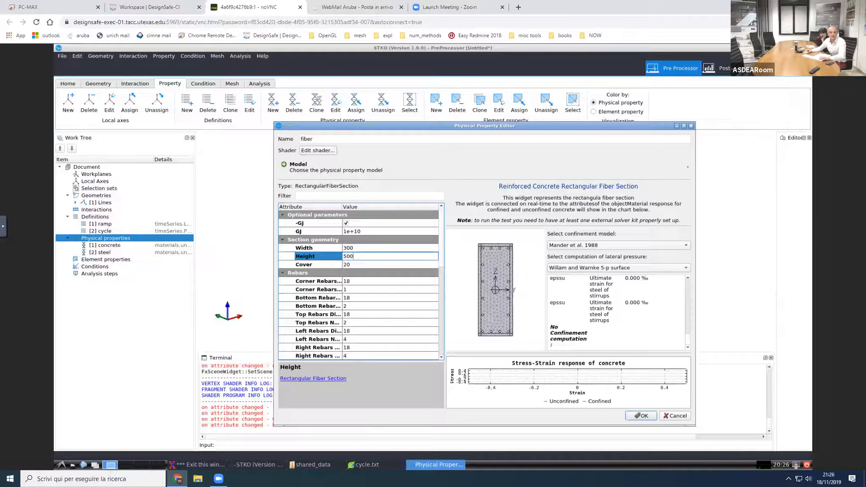
# Step: Set the diameters of the section's corner, bottom and top rebars to 16
pyautogui.click(360, 281)
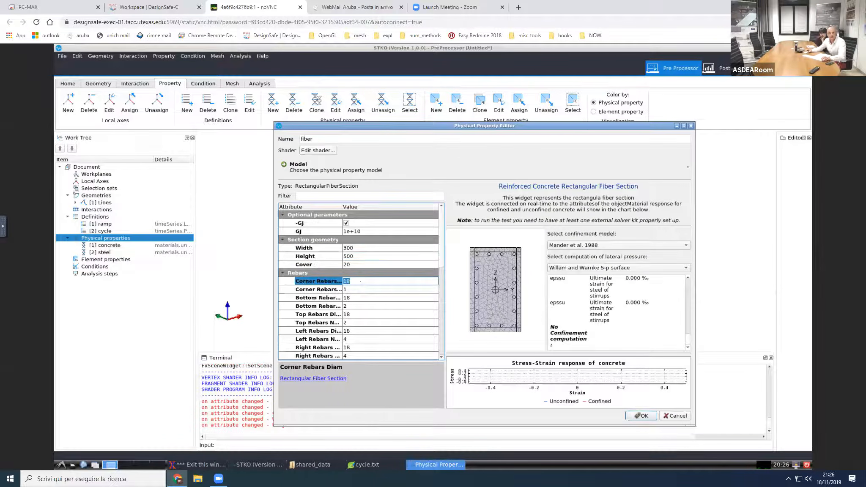
pyautogui.write('16')
pyautogui.click(361, 297)
pyautogui.write('1')
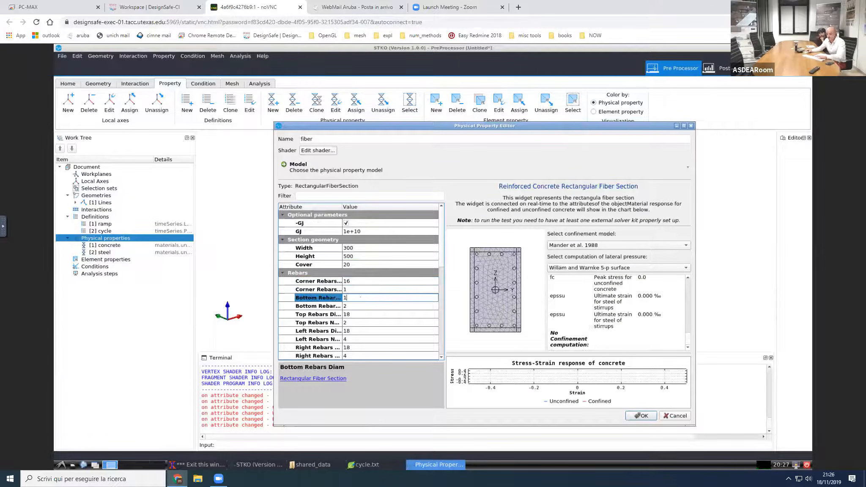
pyautogui.write('6')
pyautogui.click(357, 314)
pyautogui.write('16')
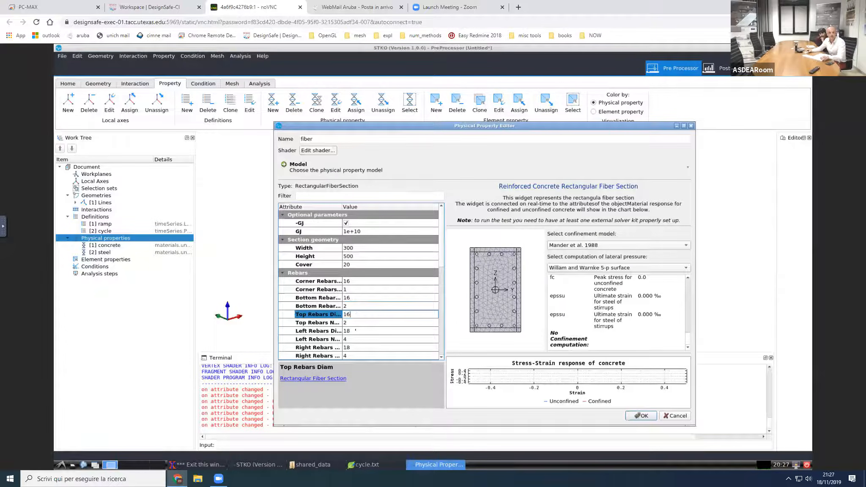
# Step: Set the section's left and right rebars to diameter 16 with 2 bars on each side
pyautogui.click(354, 330)
pyautogui.write('16')
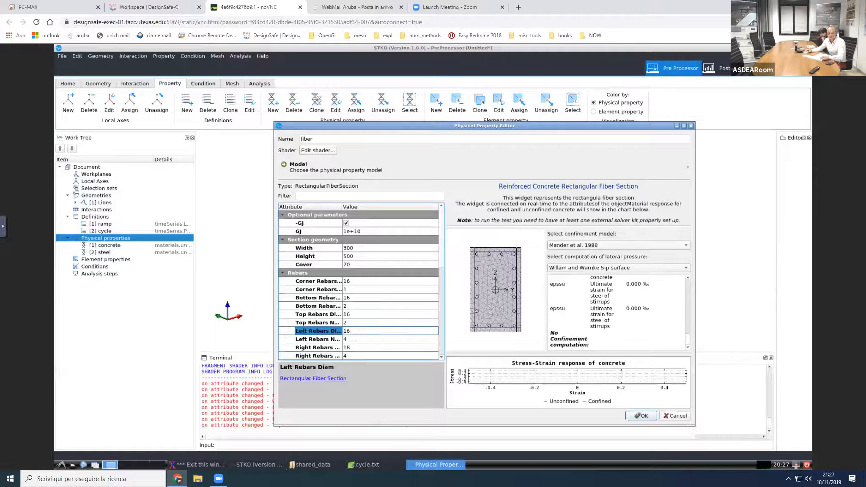
pyautogui.click(355, 339)
pyautogui.write('2')
pyautogui.click(355, 347)
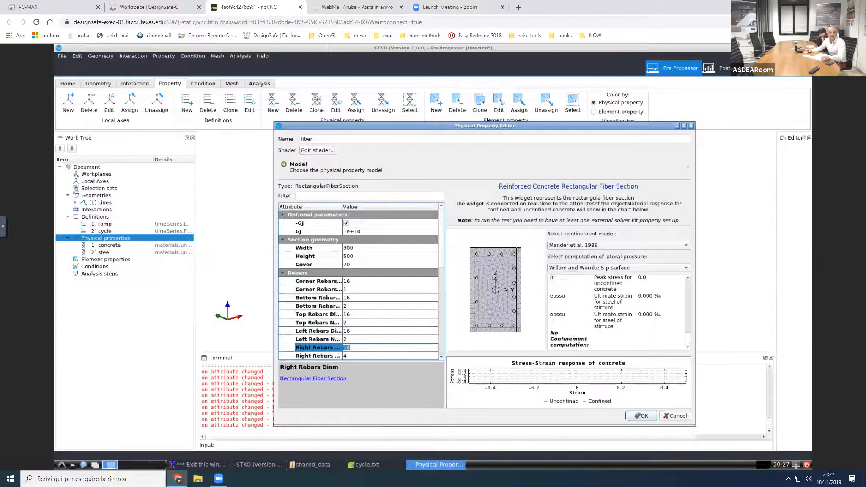
pyautogui.write('16')
pyautogui.doubleClick(352, 347)
pyautogui.write('16')
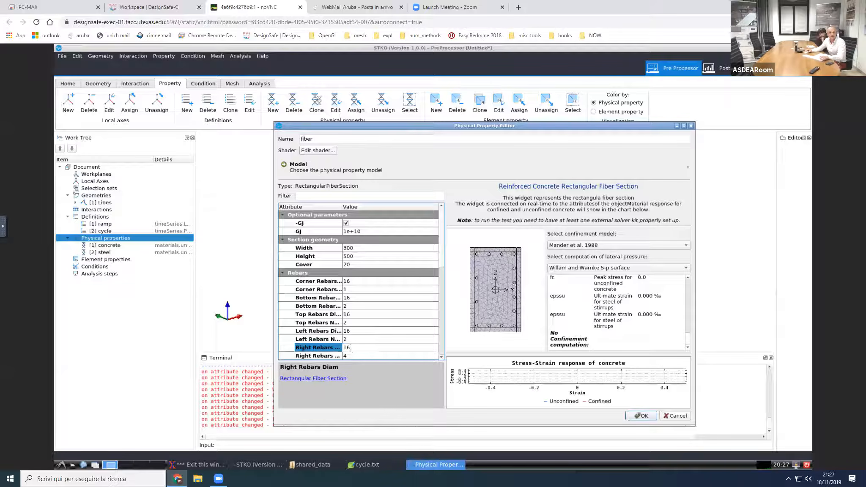
pyautogui.click(353, 355)
pyautogui.write('2')
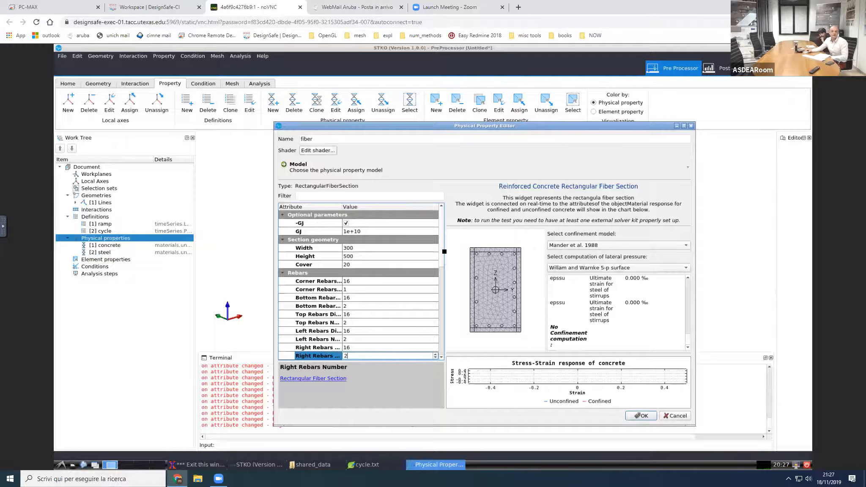
pyautogui.scroll(-5, 388, 288)
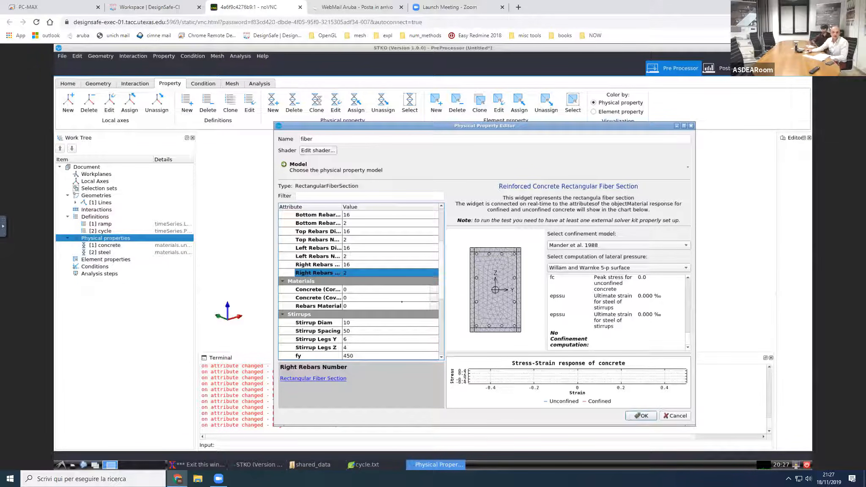
# Step: Assign the concrete material to the fiber section's core and cover and steel to its rebars, and accept the section
pyautogui.click(432, 290)
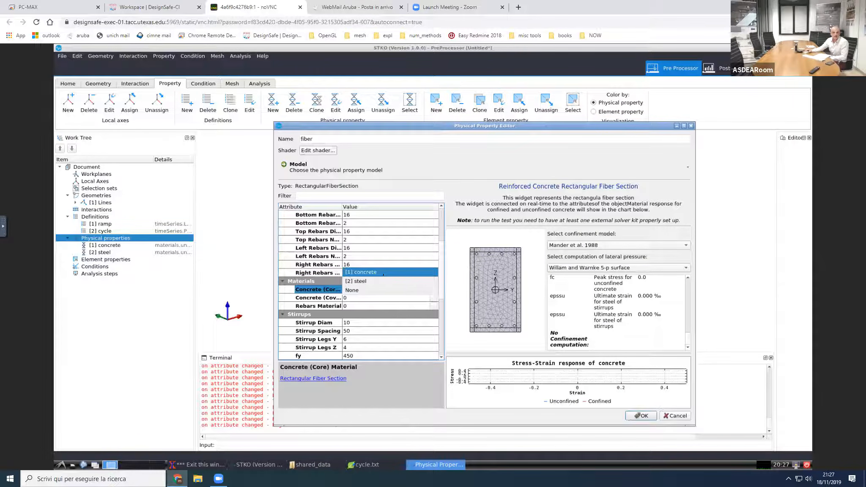
pyautogui.click(383, 273)
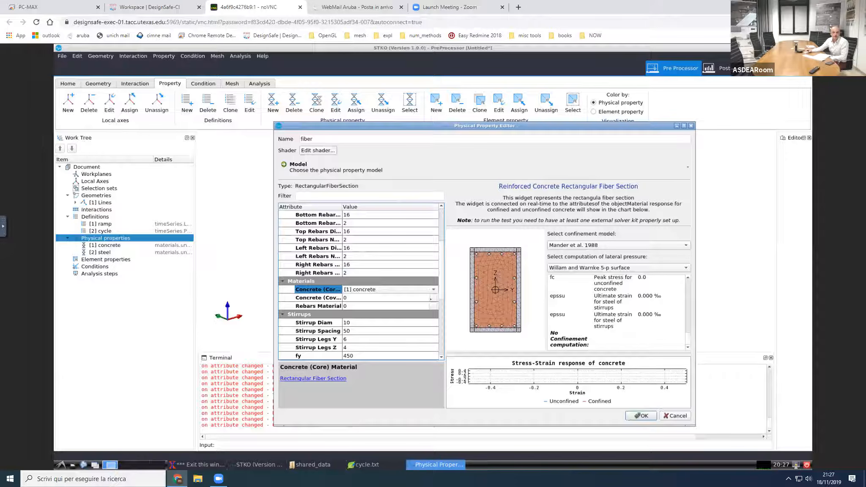
pyautogui.click(431, 298)
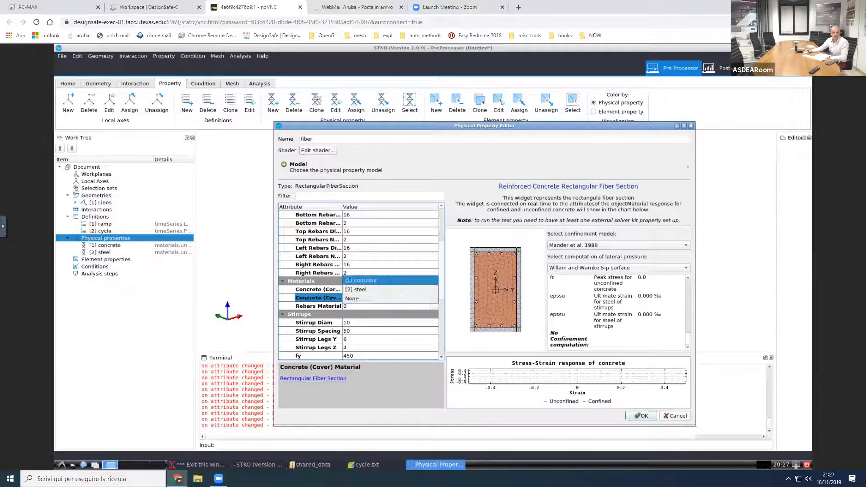
pyautogui.click(390, 281)
pyautogui.click(431, 306)
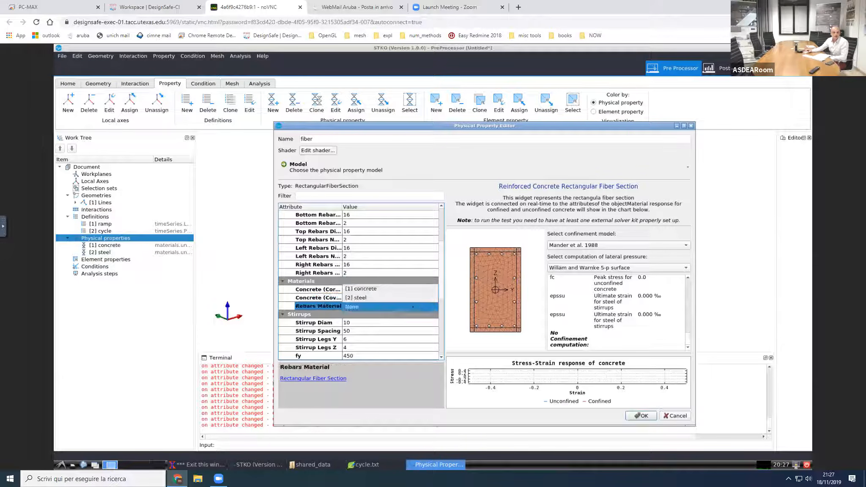
pyautogui.click(431, 306)
pyautogui.click(397, 299)
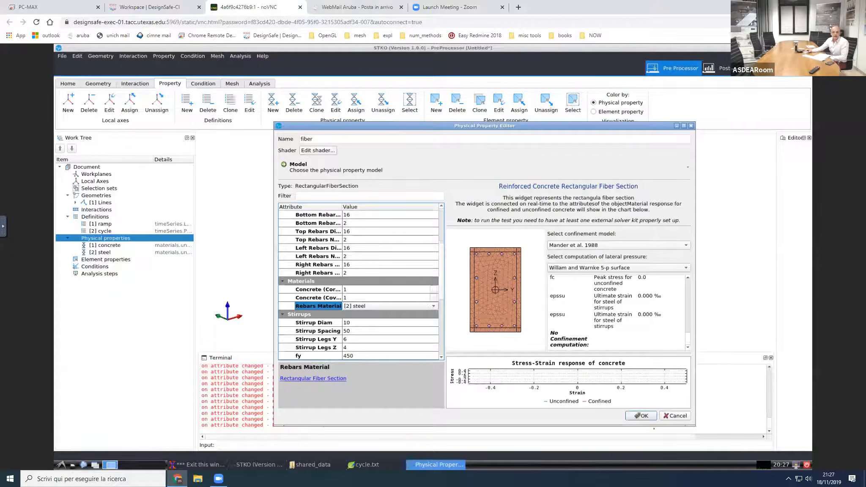
pyautogui.click(650, 417)
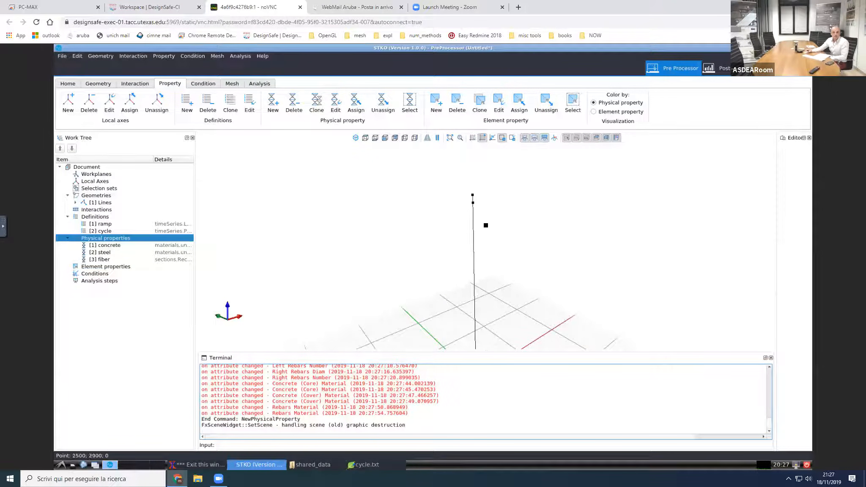
# Step: Add a physical property named "elastic sec" using the Elastic section model
pyautogui.click(473, 197)
pyautogui.scroll(2, 469, 195)
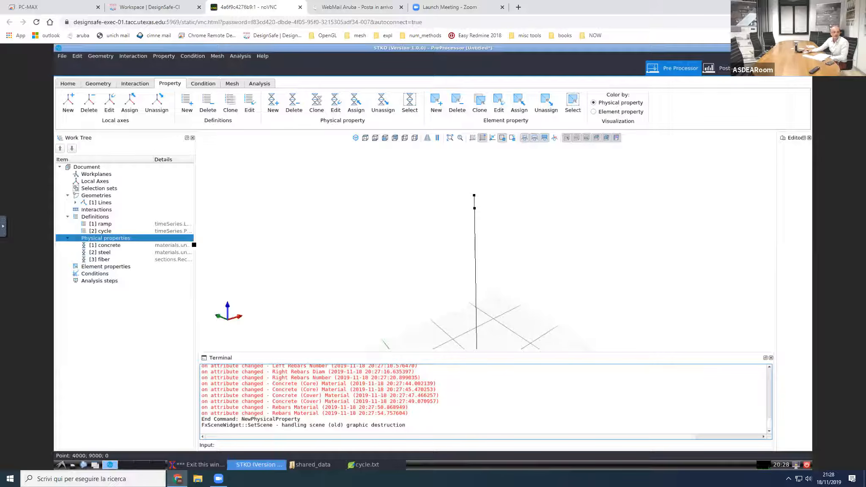
pyautogui.rightClick(131, 239)
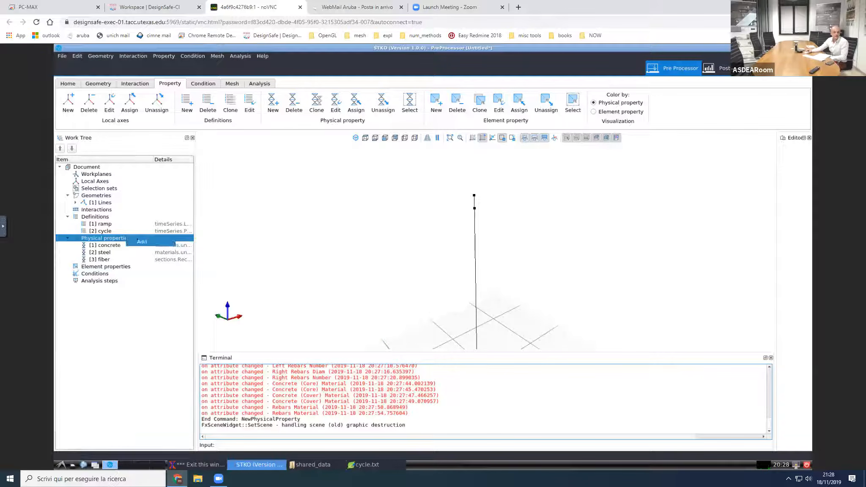
pyautogui.click(141, 242)
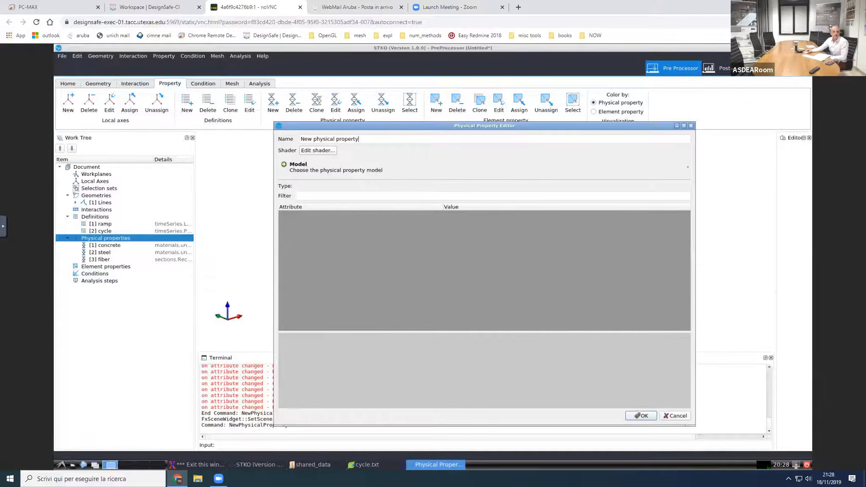
pyautogui.moveTo(364, 139); pyautogui.dragTo(281, 140)
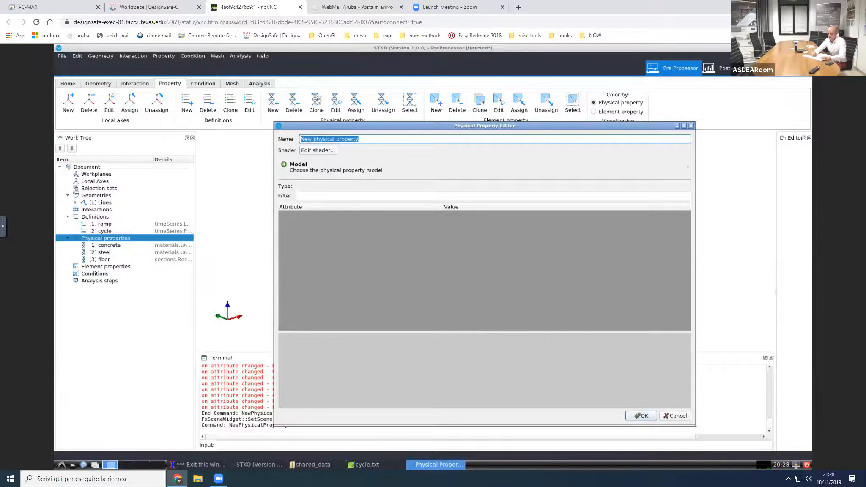
pyautogui.write('elastic sec')
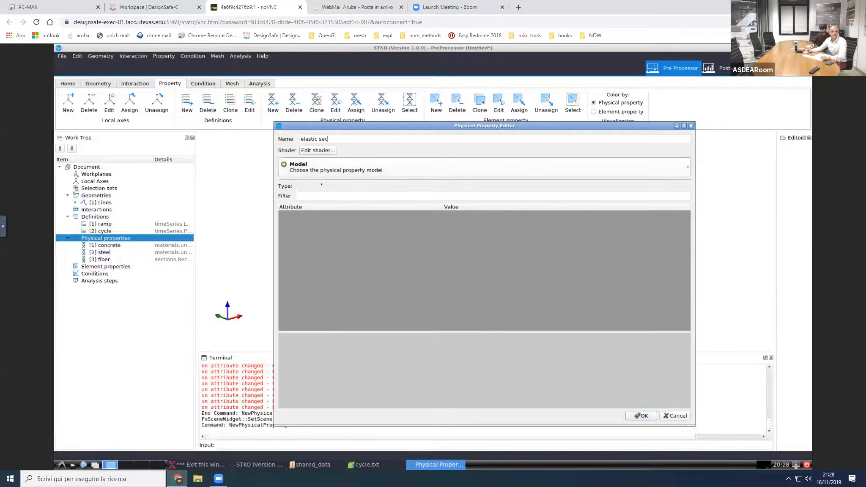
pyautogui.click(321, 170)
pyautogui.moveTo(315, 191)
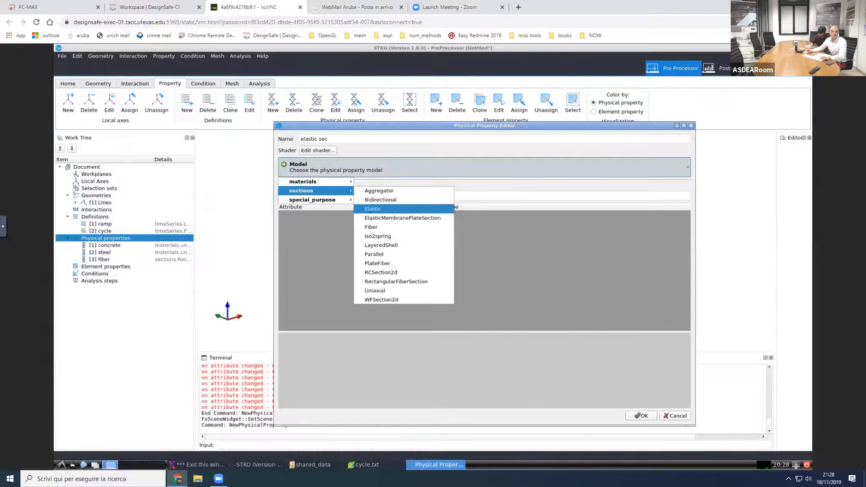
pyautogui.click(379, 210)
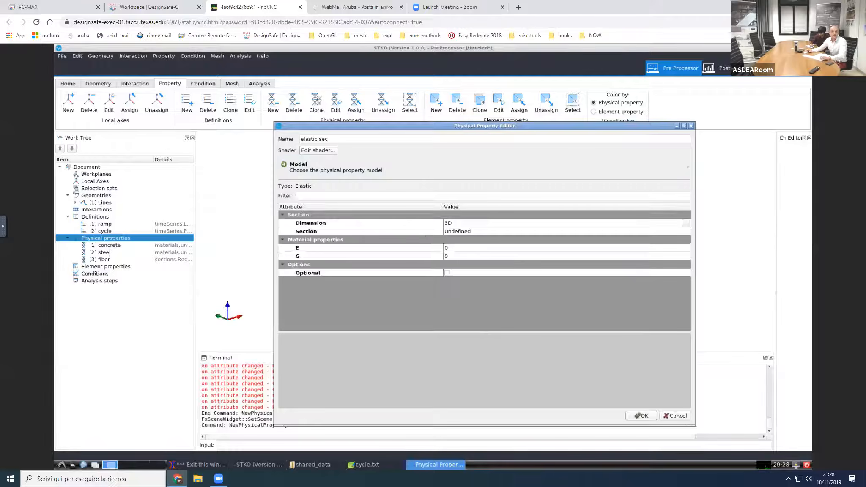
# Step: Define the elastic section's cross section from section_Box with h 500 mm and b 300 mm
pyautogui.click(509, 232)
pyautogui.click(687, 232)
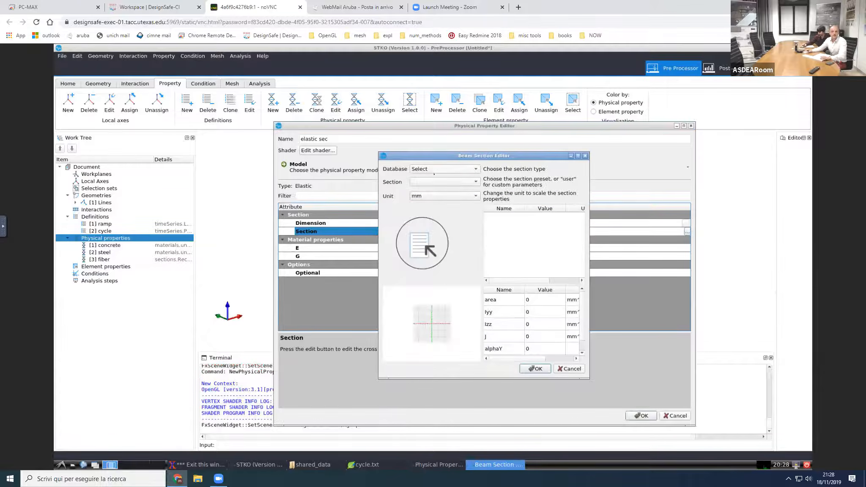
pyautogui.click(435, 168)
pyautogui.click(433, 180)
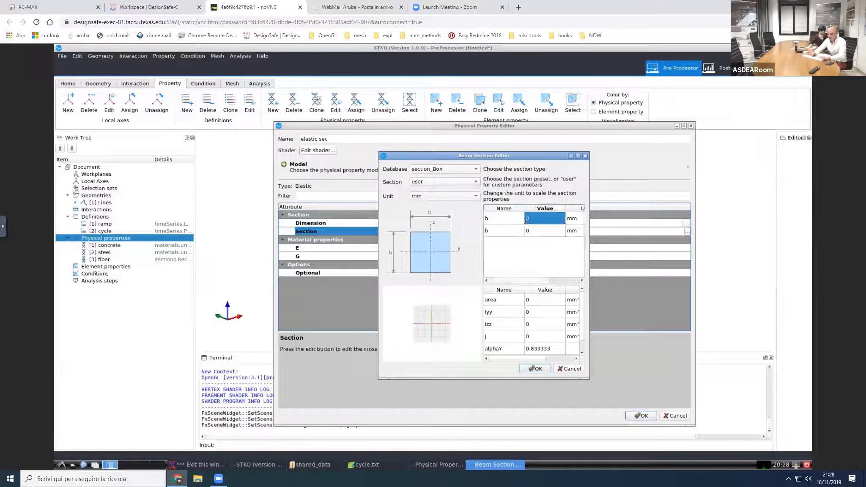
pyautogui.write('500')
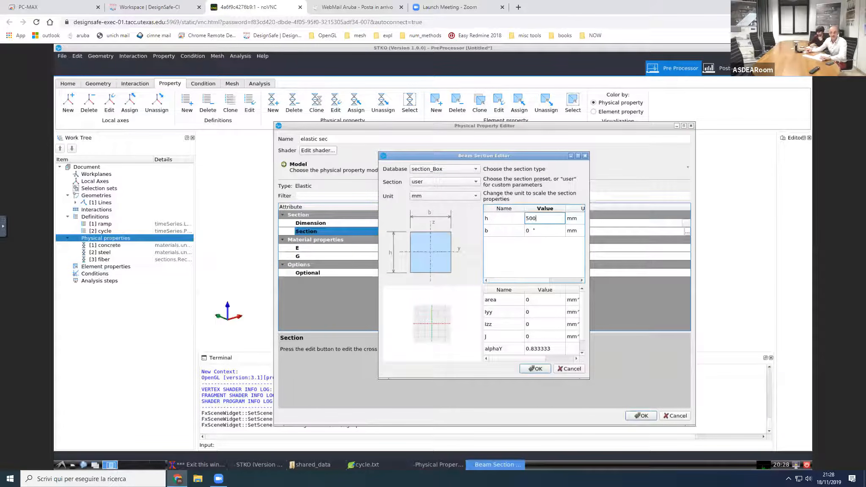
pyautogui.click(534, 231)
pyautogui.write('300')
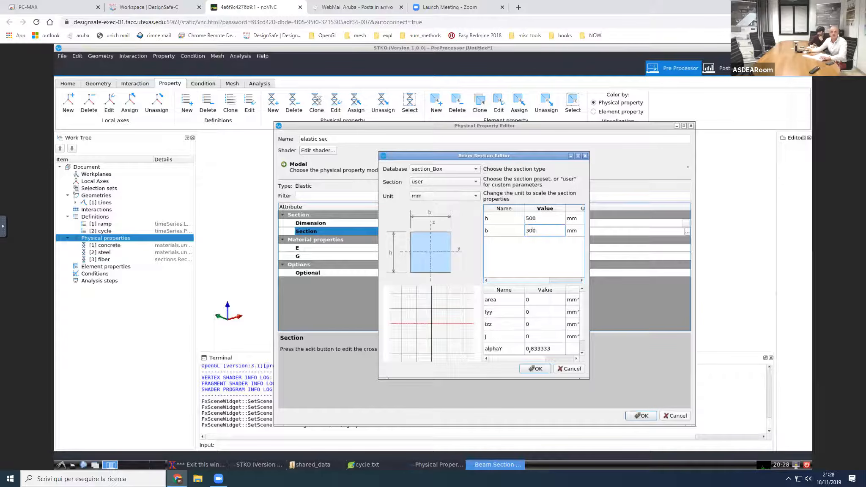
pyautogui.click(535, 369)
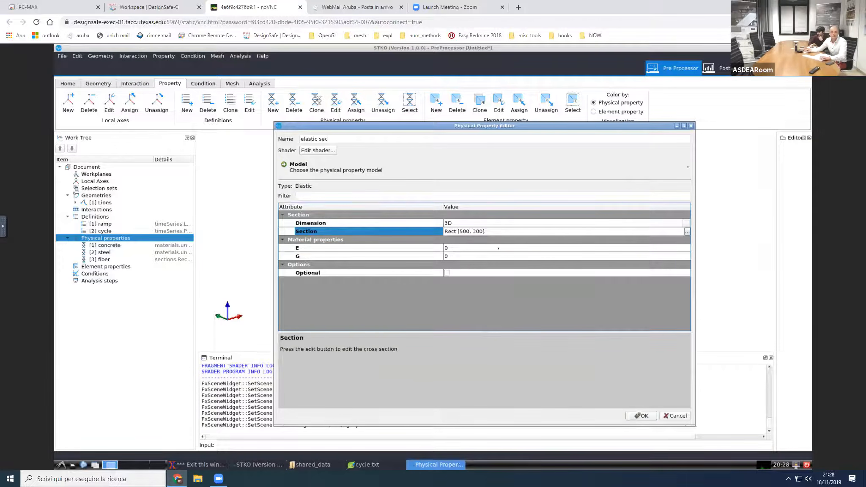
# Step: Set the elastic section's Young's modulus E to 30000 and shear modulus G to 15000, and accept the property
pyautogui.click(498, 248)
pyautogui.write('30000')
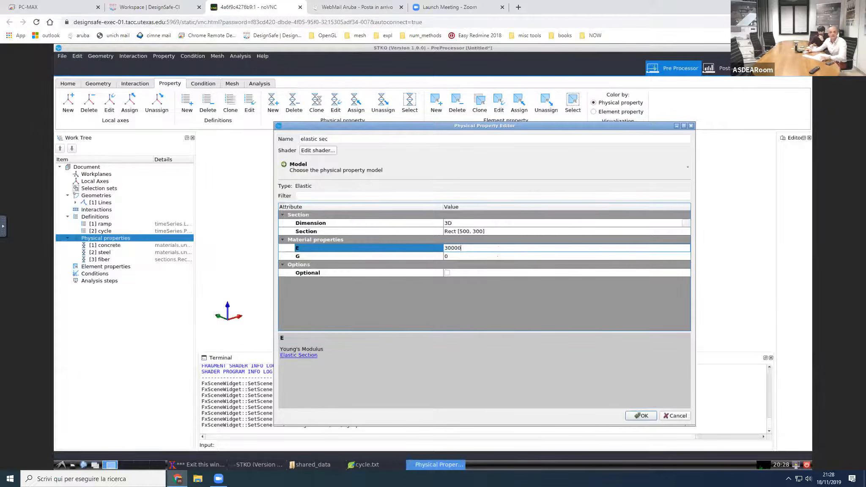
pyautogui.click(498, 256)
pyautogui.write('15000')
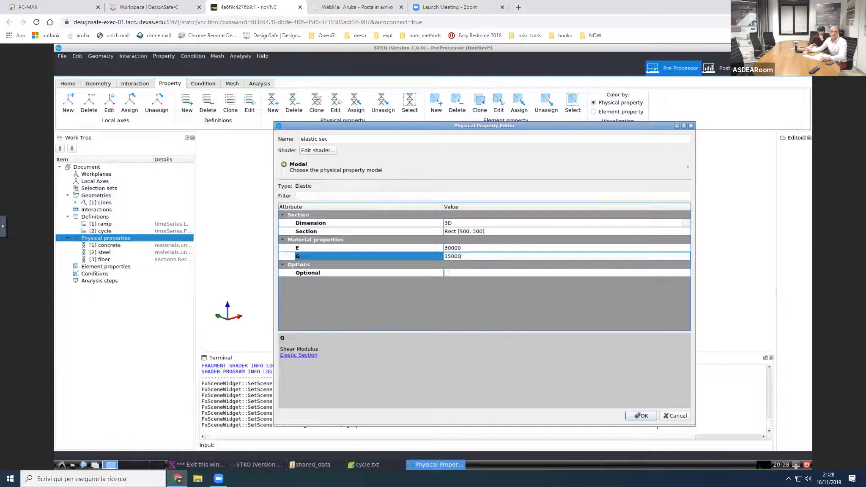
pyautogui.click(652, 417)
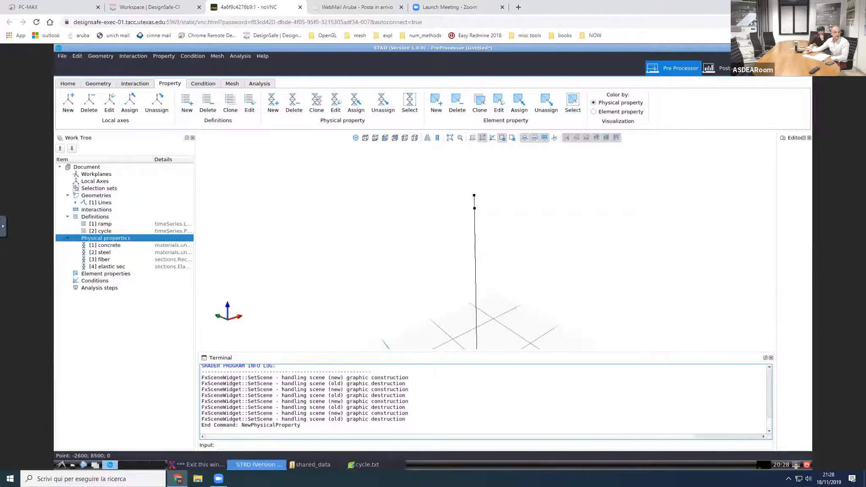
# Step: Add a physical property named "beam prop lin" using the special-purpose Beam-Column model BeamSectionProperty
pyautogui.rightClick(127, 238)
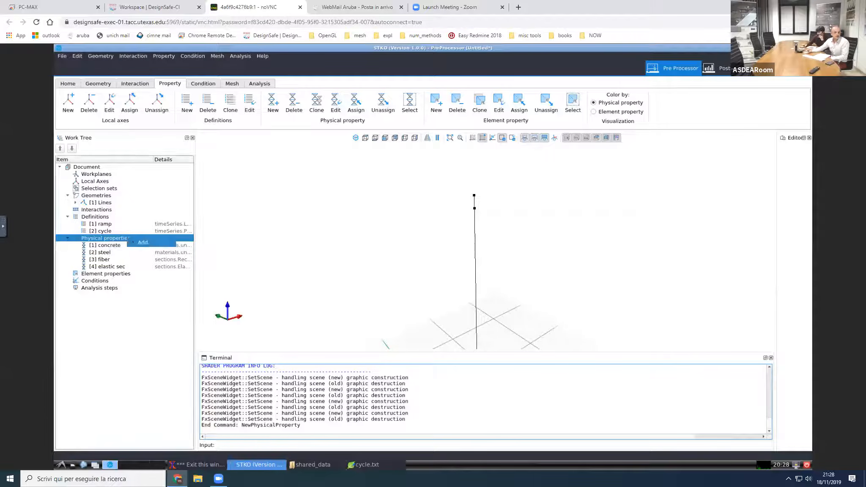
pyautogui.click(133, 242)
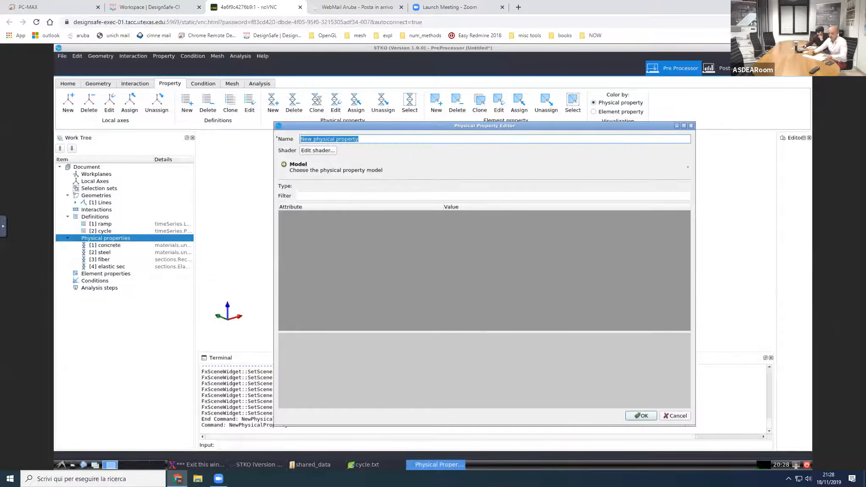
pyautogui.write('beam')
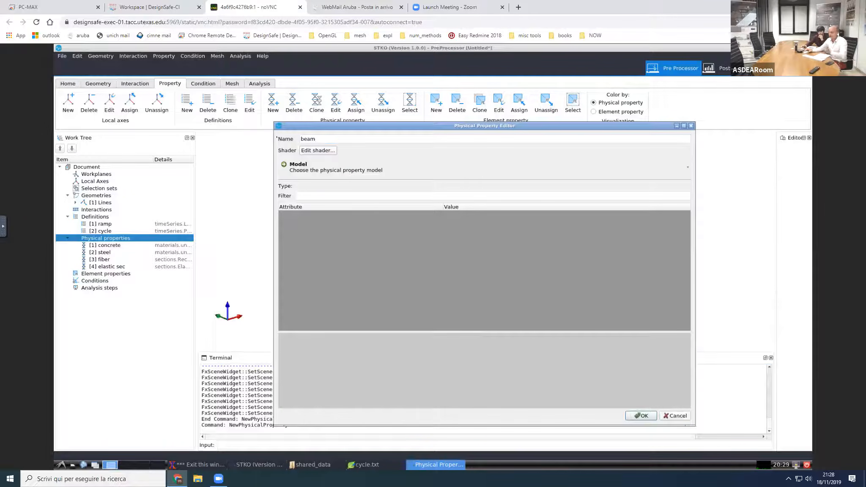
pyautogui.write(' prop')
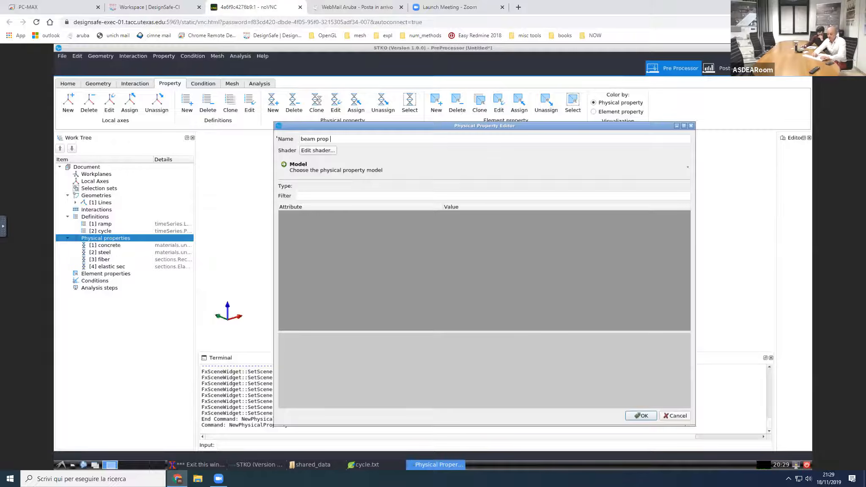
pyautogui.write('lin')
pyautogui.click(313, 169)
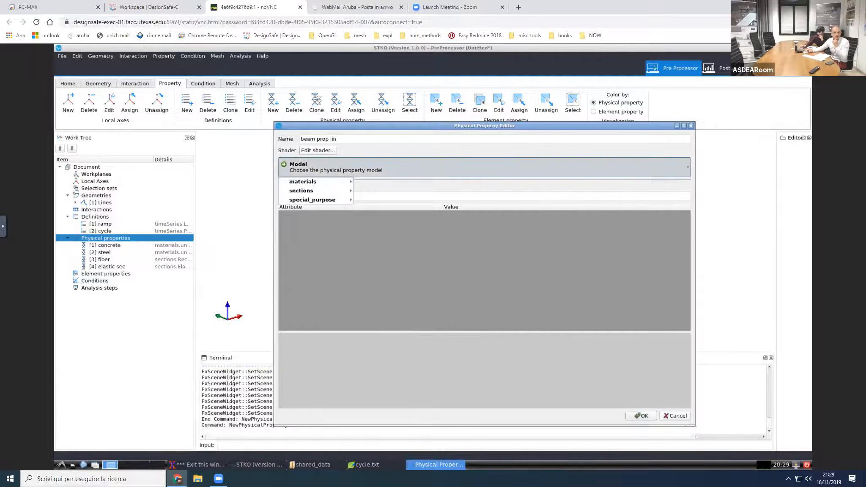
pyautogui.moveTo(321, 200)
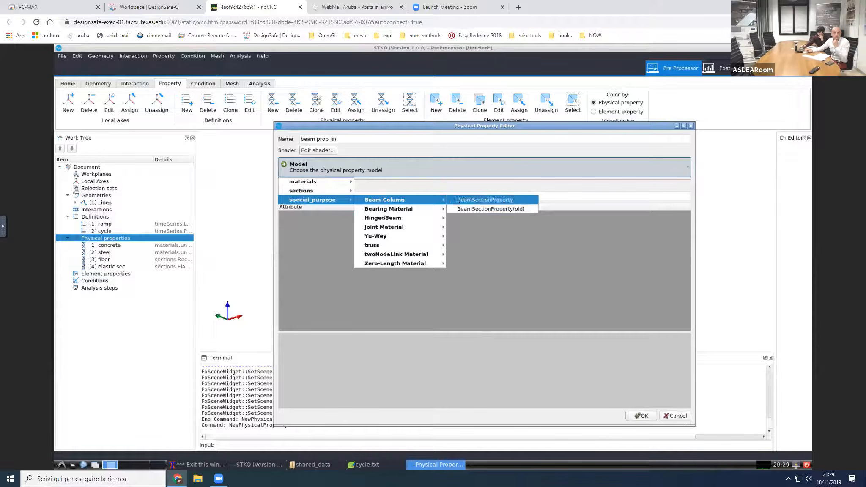
pyautogui.click(459, 200)
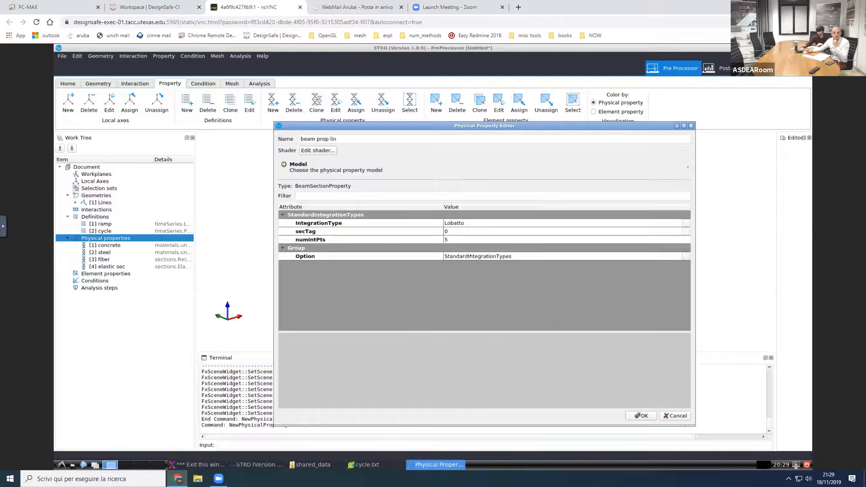
# Step: Keep StandardIntegrationTypes as the beam property's option and assign the elastic sec section as its secTag
pyautogui.click(469, 257)
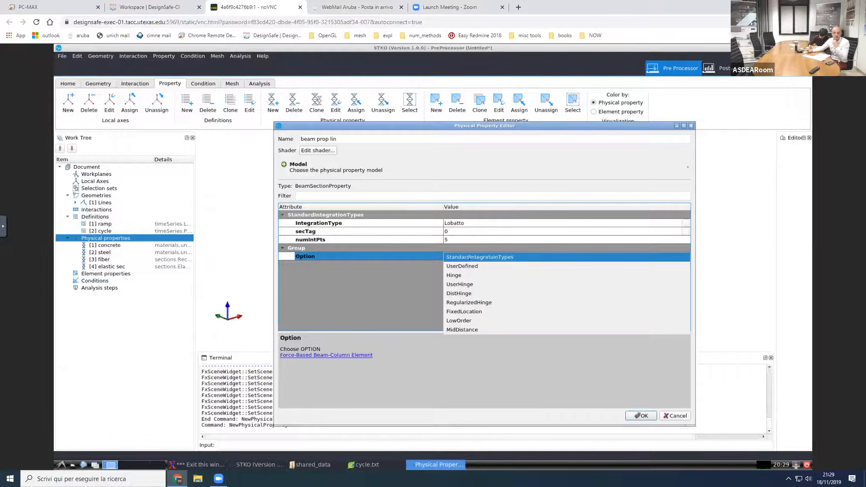
pyautogui.click(470, 257)
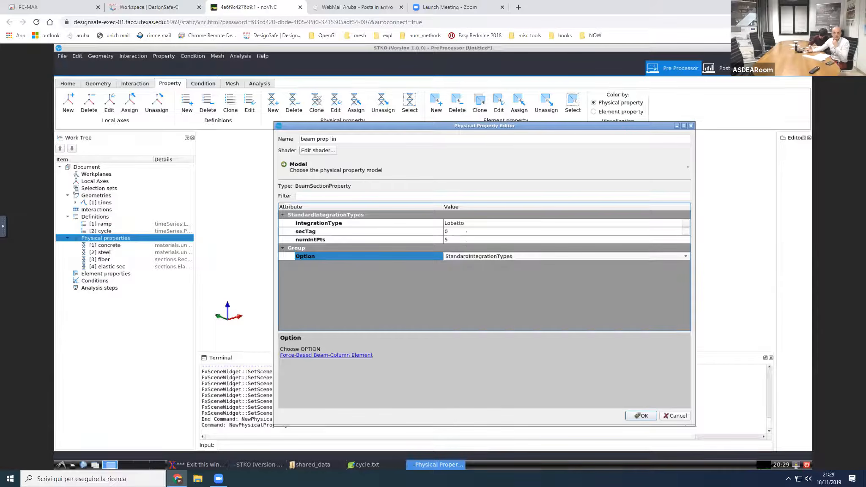
pyautogui.click(466, 231)
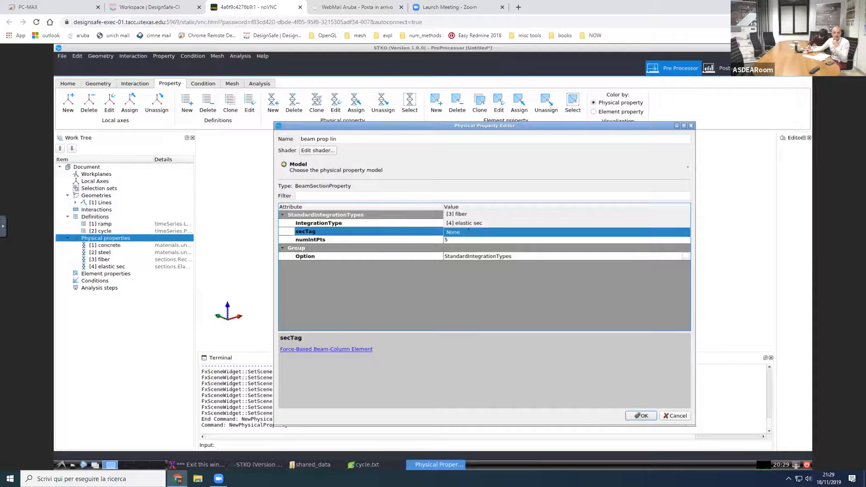
pyautogui.click(470, 224)
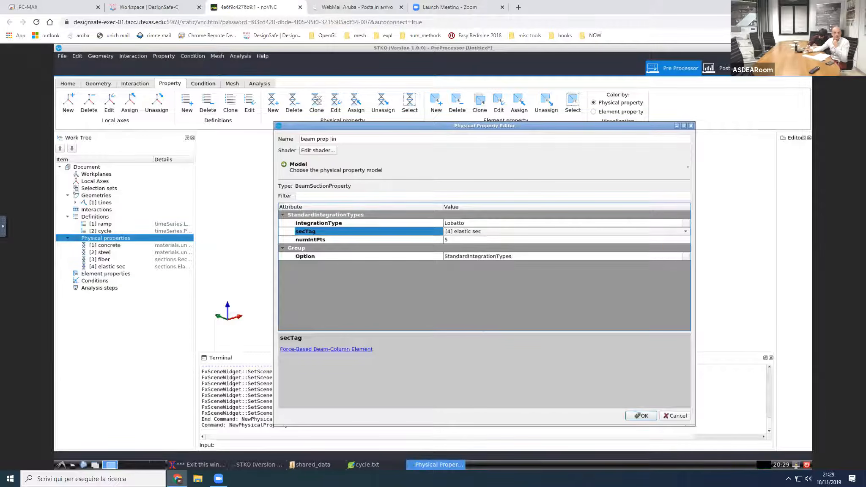
# Step: Set the shader's diffuse color of the beam prop lin property to light yellow #ffff7f and accept the property
pyautogui.click(317, 150)
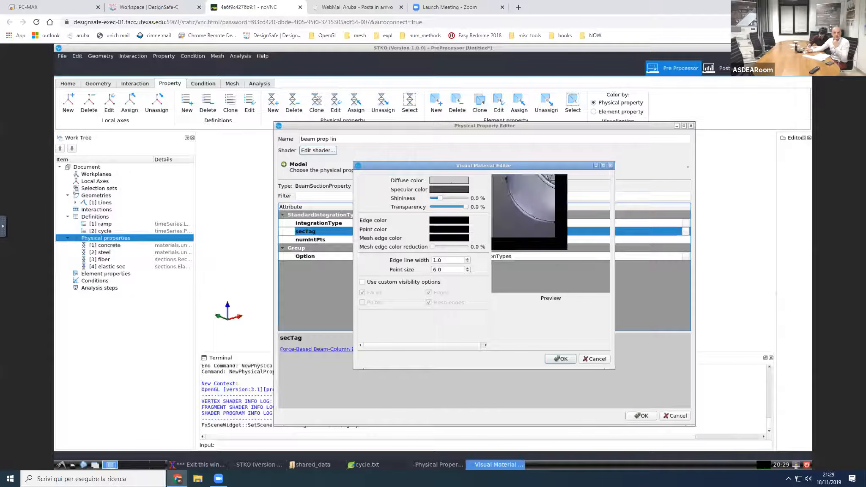
pyautogui.click(450, 180)
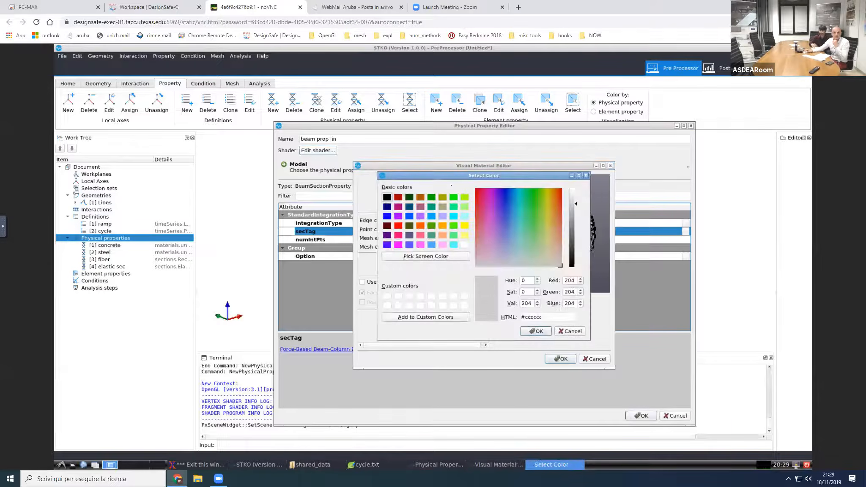
pyautogui.click(464, 235)
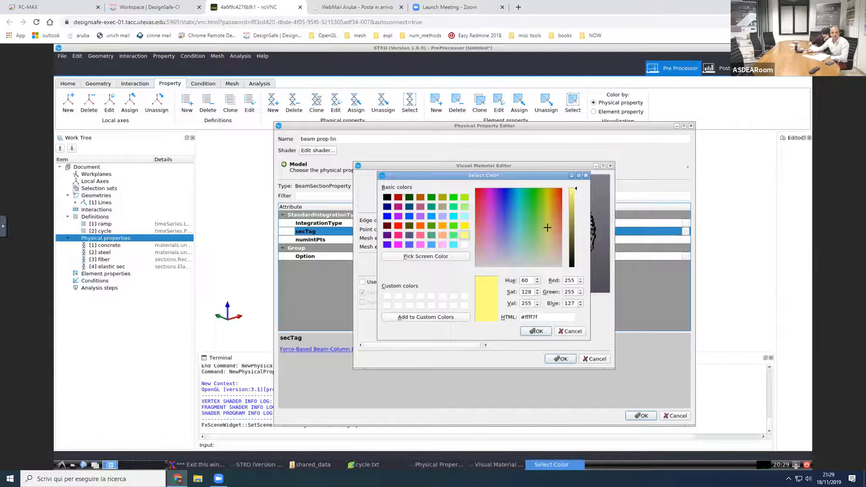
pyautogui.click(535, 331)
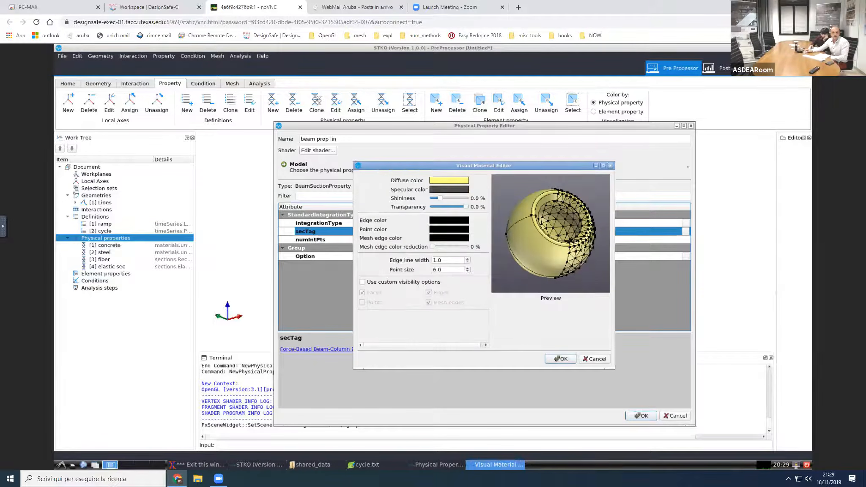
pyautogui.click(559, 359)
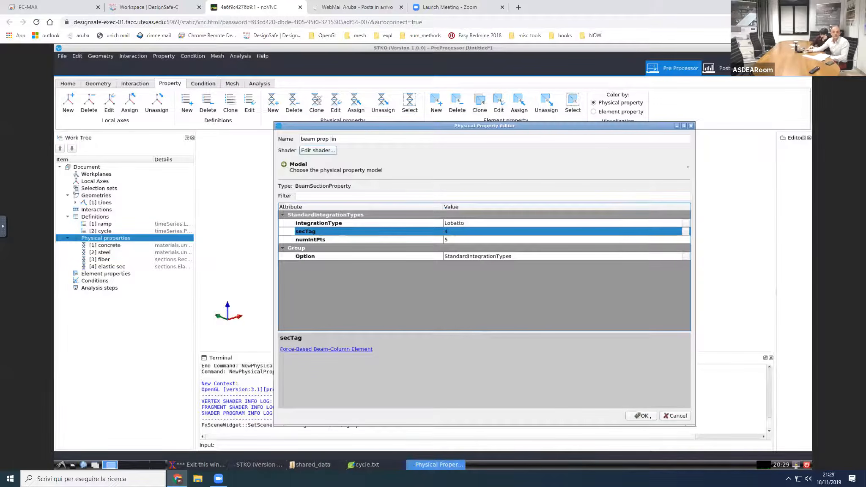
pyautogui.press('Return')
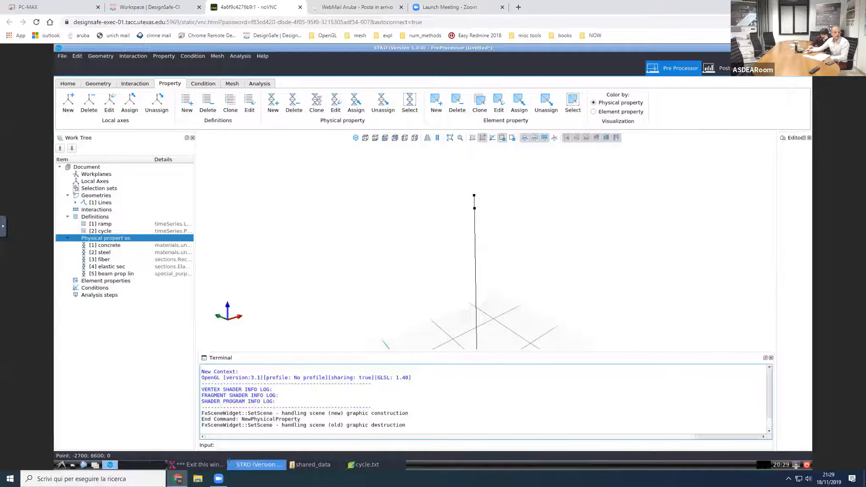
# Step: Clone the beam prop lin physical property and rename the copy to "beam prop nonlin"
pyautogui.rightClick(119, 273)
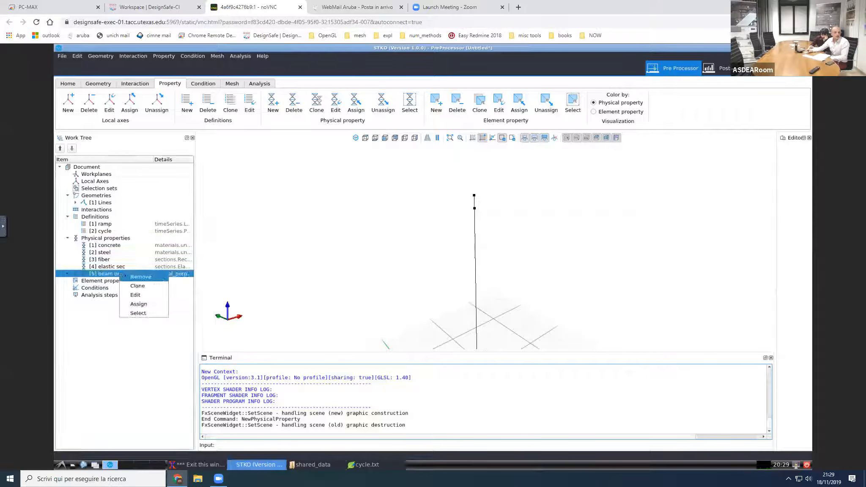
pyautogui.click(128, 284)
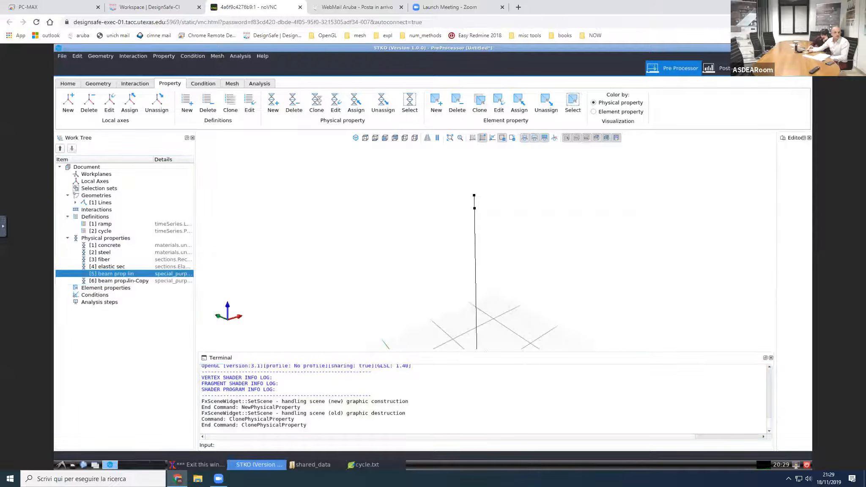
pyautogui.rightClick(127, 281)
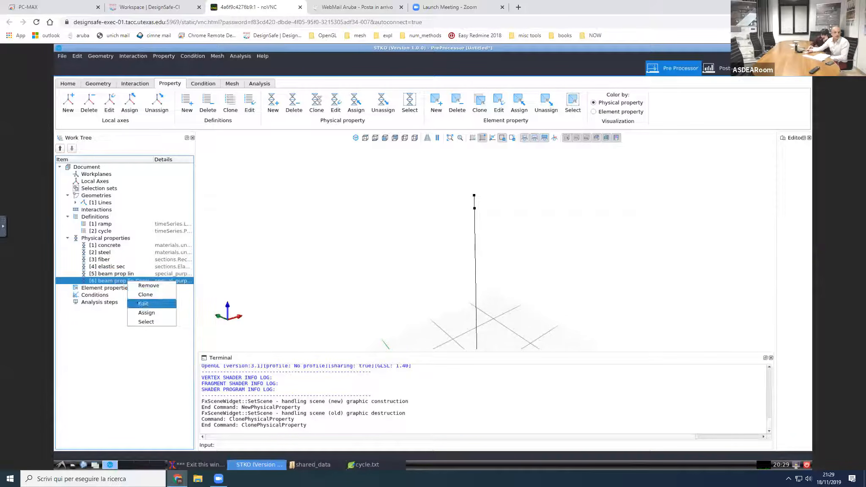
pyautogui.click(140, 303)
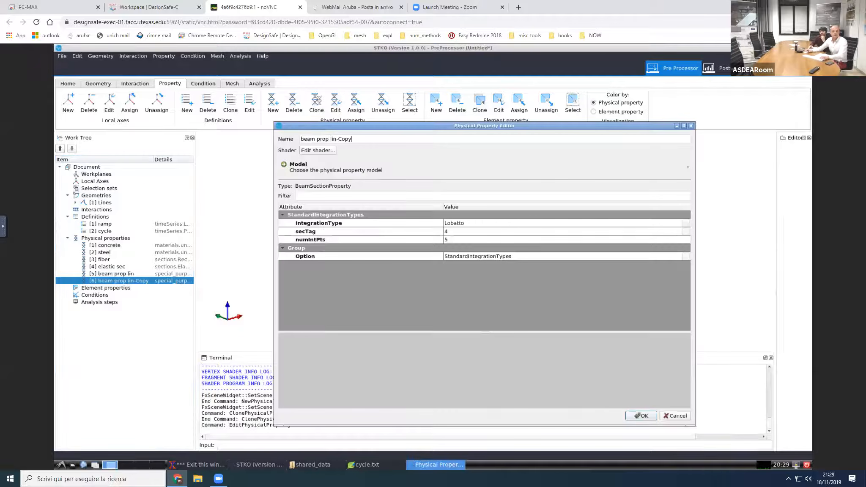
pyautogui.doubleClick(353, 138)
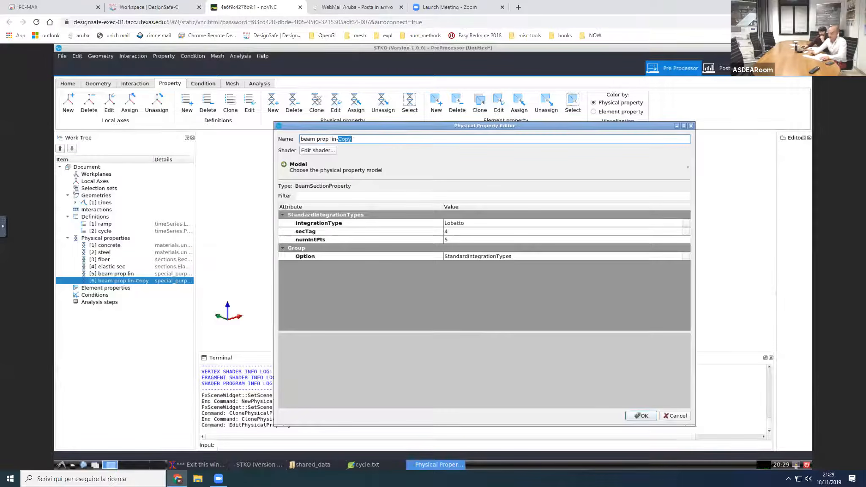
pyautogui.press('BackSpace')
pyautogui.press('BackSpace')
pyautogui.press('BackSpace')
pyautogui.press('BackSpace')
pyautogui.press('BackSpace')
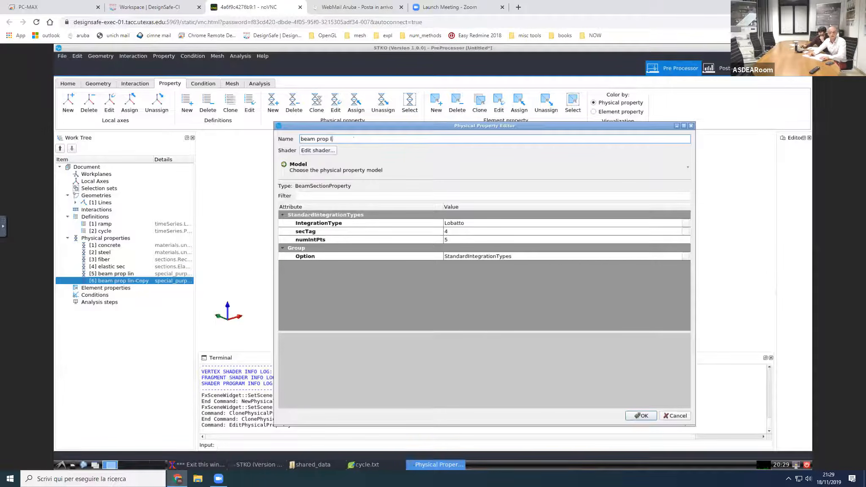
pyautogui.write('nonlin')
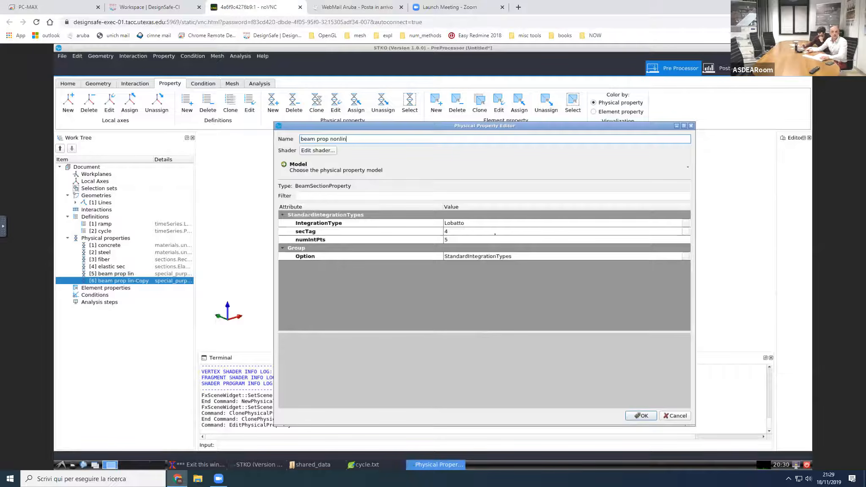
# Step: Assign the fiber section as beam prop nonlin's secTag, set its shader's diffuse color to green #55ff00, and accept the property
pyautogui.click(495, 232)
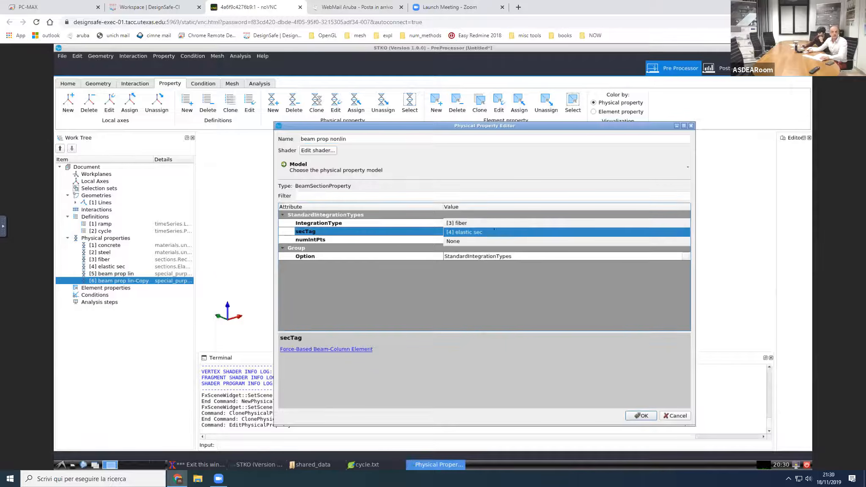
pyautogui.click(493, 225)
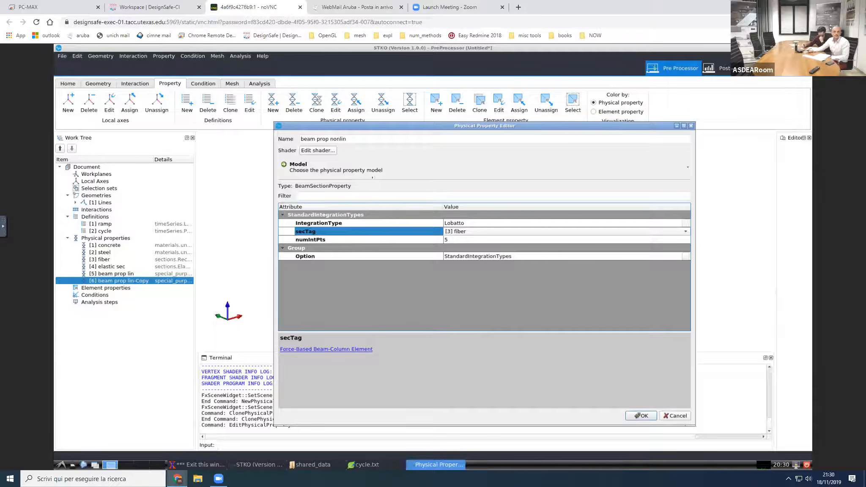
pyautogui.click(325, 152)
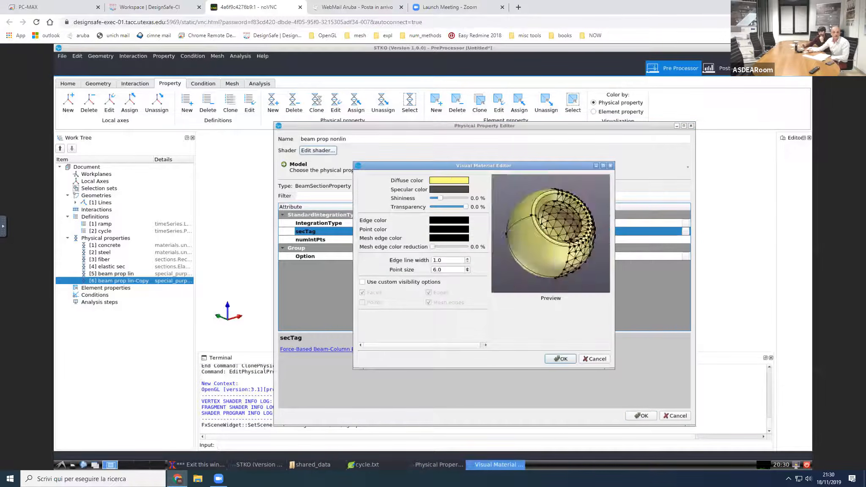
pyautogui.click(450, 180)
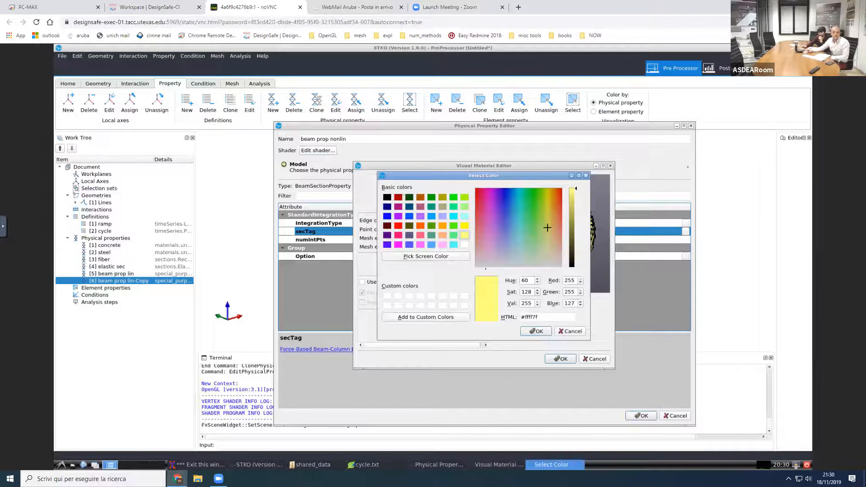
pyautogui.click(454, 226)
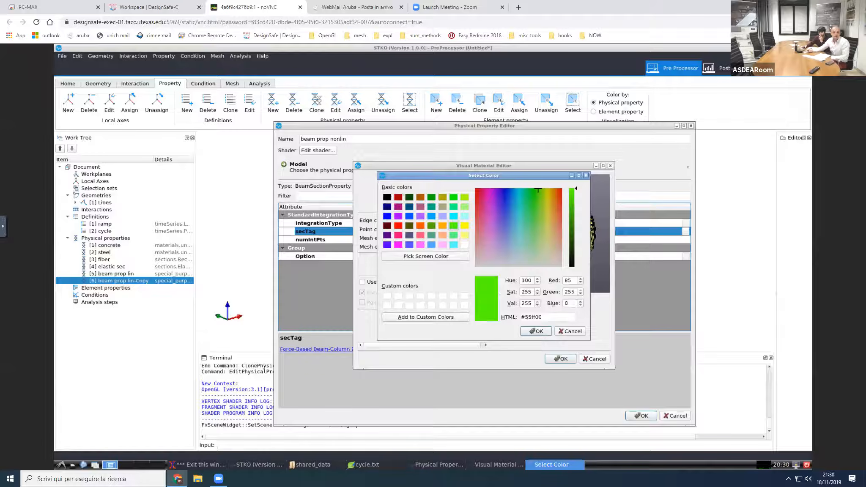
pyautogui.click(539, 333)
pyautogui.click(560, 359)
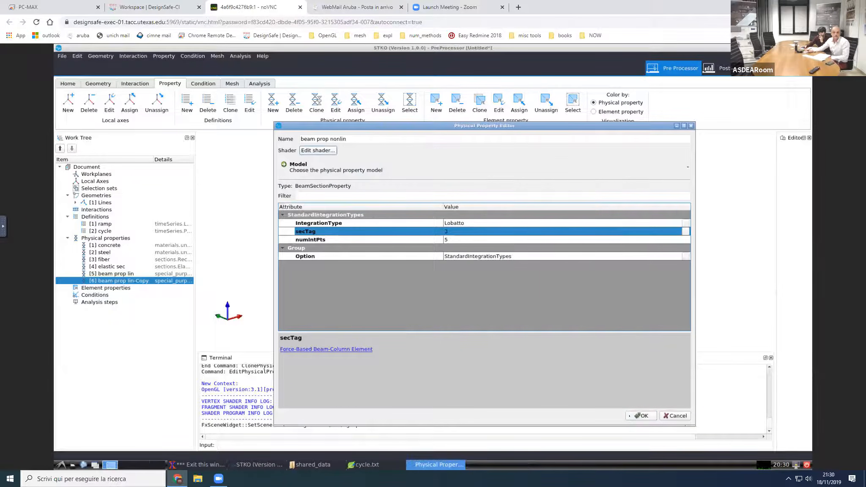
pyautogui.click(631, 416)
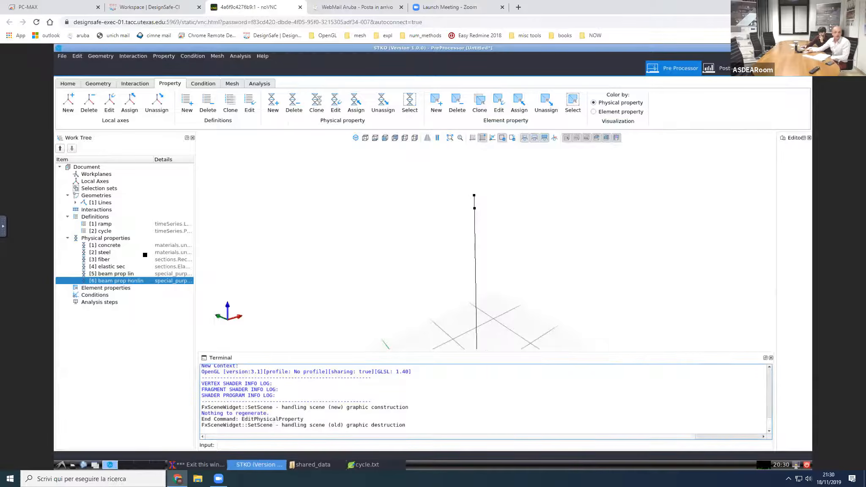
# Step: Assign beam prop nonlin to the column's long lower line and beam prop lin to the short line at its top
pyautogui.click(475, 228)
pyautogui.click(570, 180)
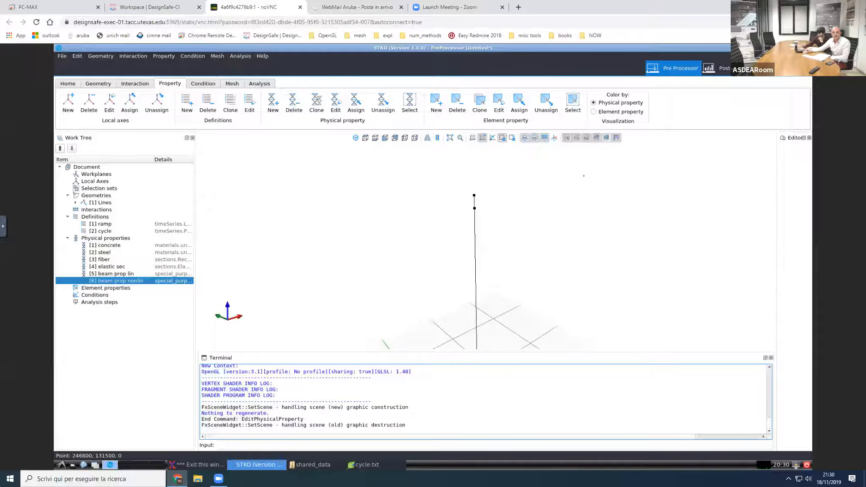
pyautogui.moveTo(455, 256); pyautogui.dragTo(485, 275)
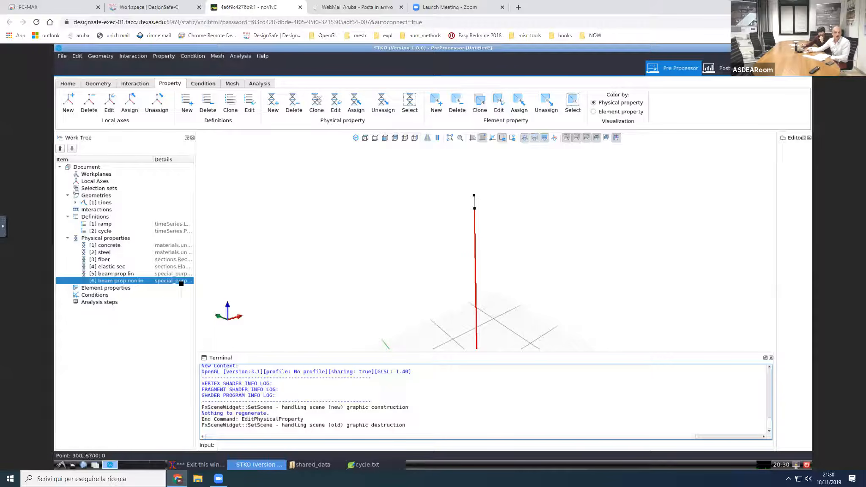
pyautogui.moveTo(146, 281); pyautogui.dragTo(329, 280)
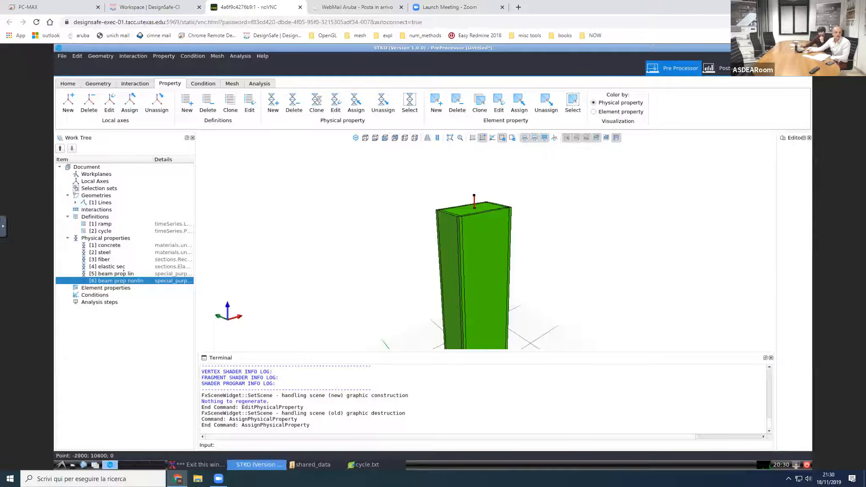
pyautogui.moveTo(140, 274); pyautogui.dragTo(494, 283)
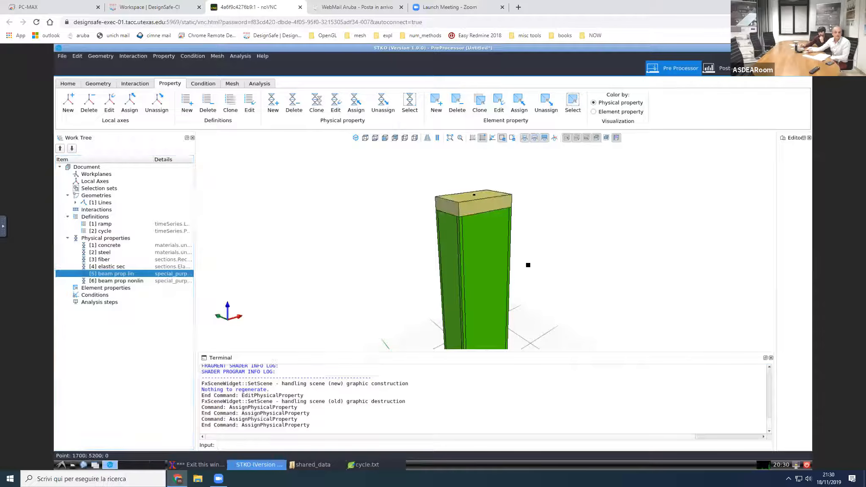
pyautogui.scroll(-3, 521, 256)
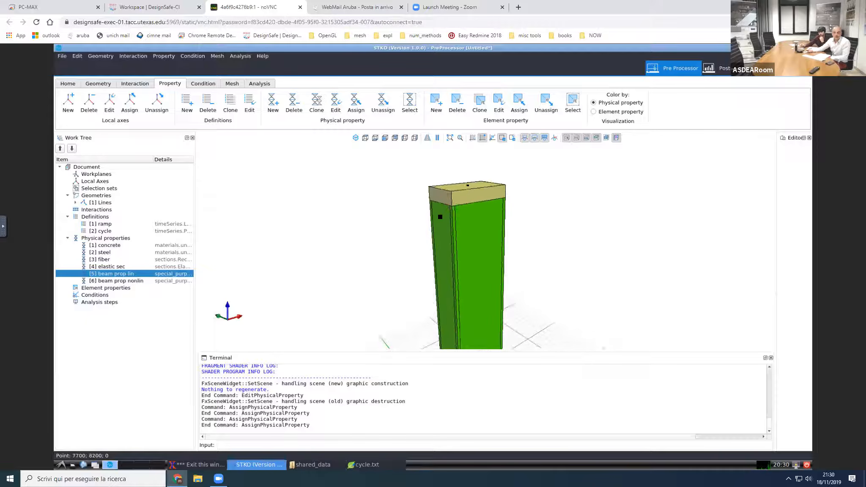
pyautogui.scroll(-2, 484, 250)
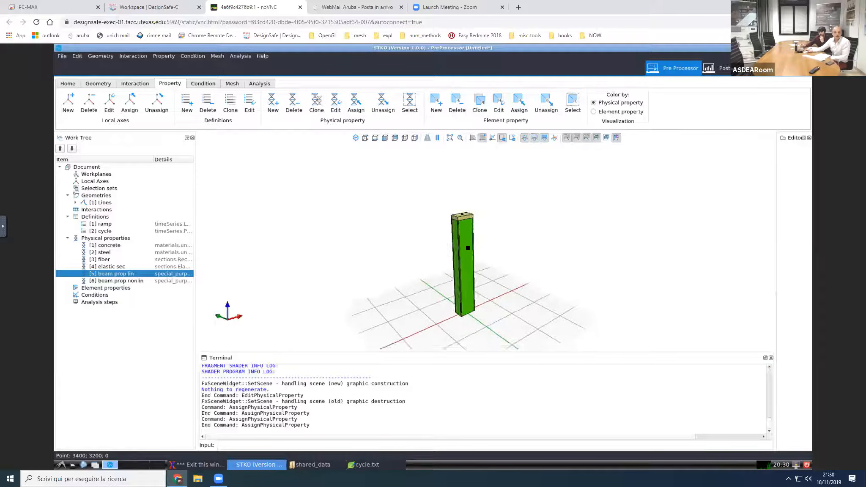
pyautogui.scroll(3, 468, 249)
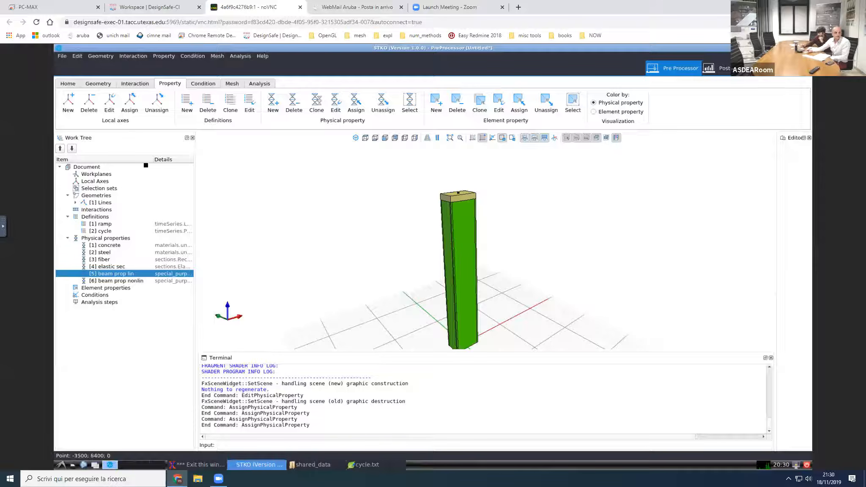
# Step: Start saving the document and create a new folder named tutorial_002 inside mydata
pyautogui.click(68, 84)
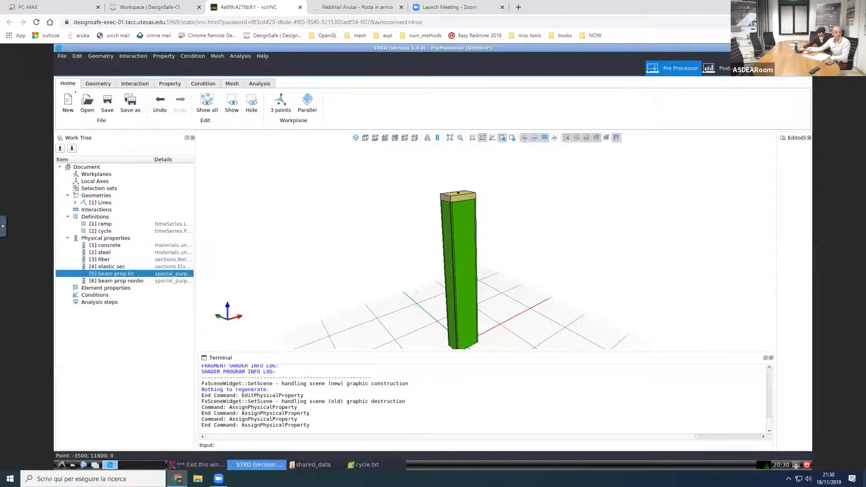
pyautogui.click(107, 108)
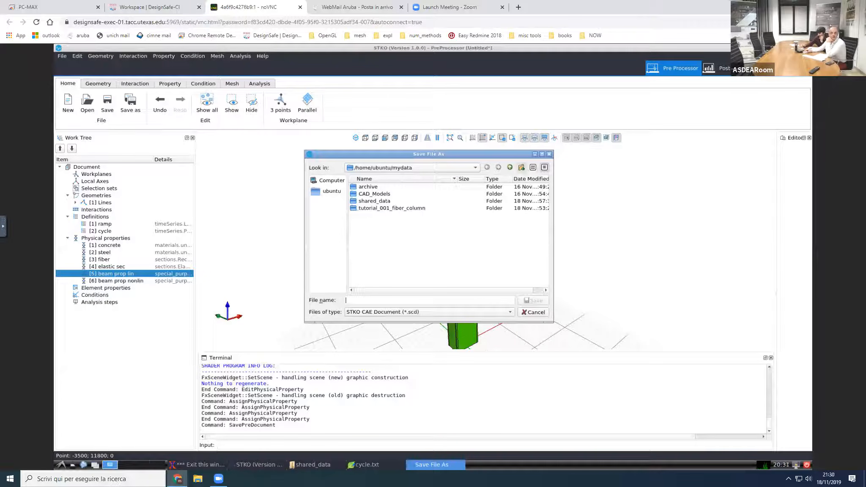
pyautogui.click(521, 167)
pyautogui.write('tut')
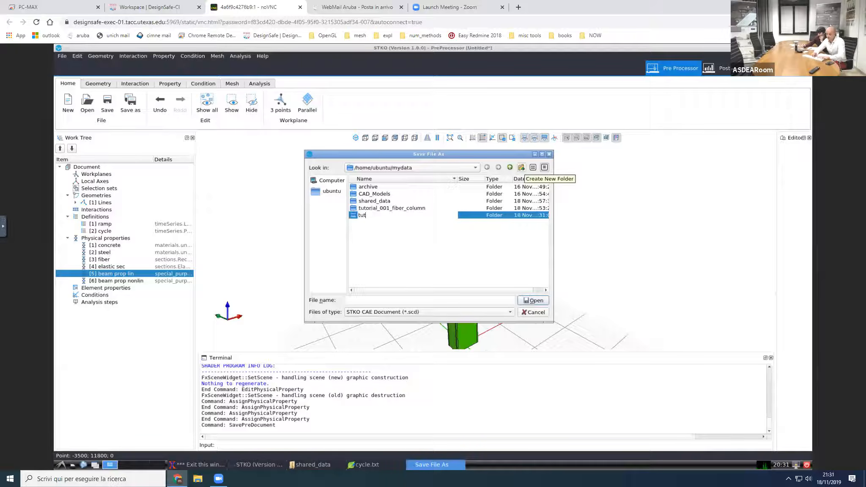
pyautogui.write('orial_002')
pyautogui.press('Return')
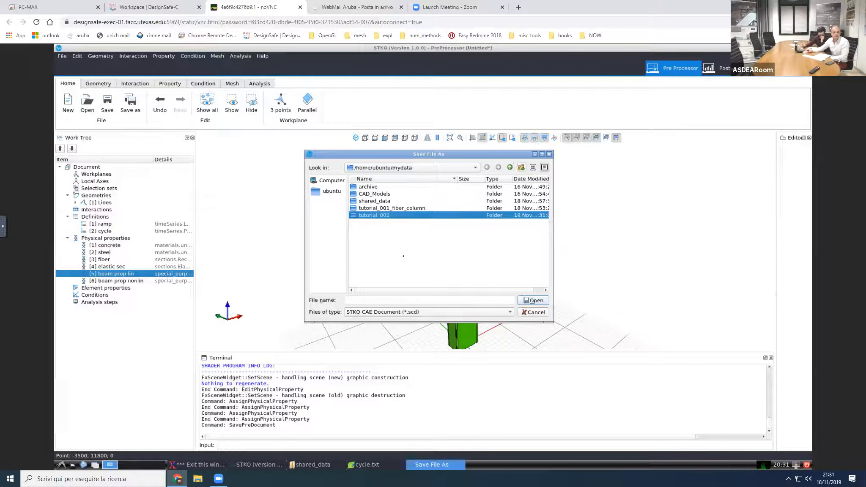
# Step: Save the document as tutorial_002 inside the tutorial_002 folder
pyautogui.press('Return')
pyautogui.click(384, 301)
pyautogui.write('tutorial_002')
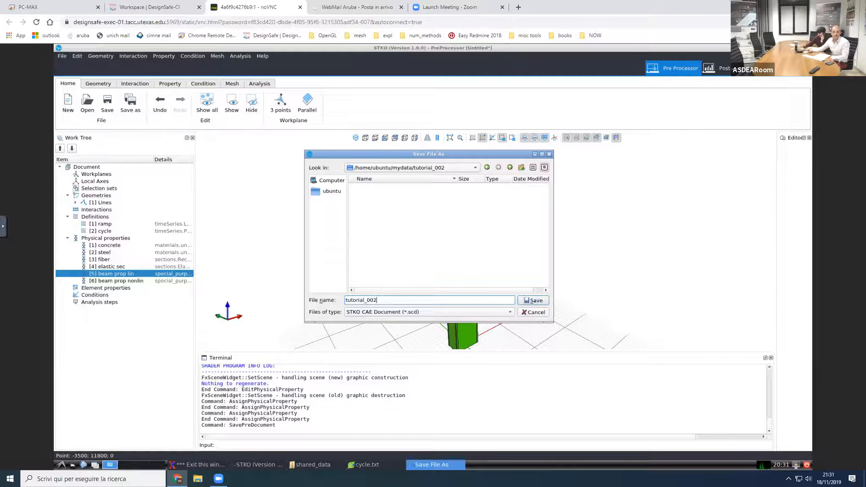
pyautogui.click(535, 300)
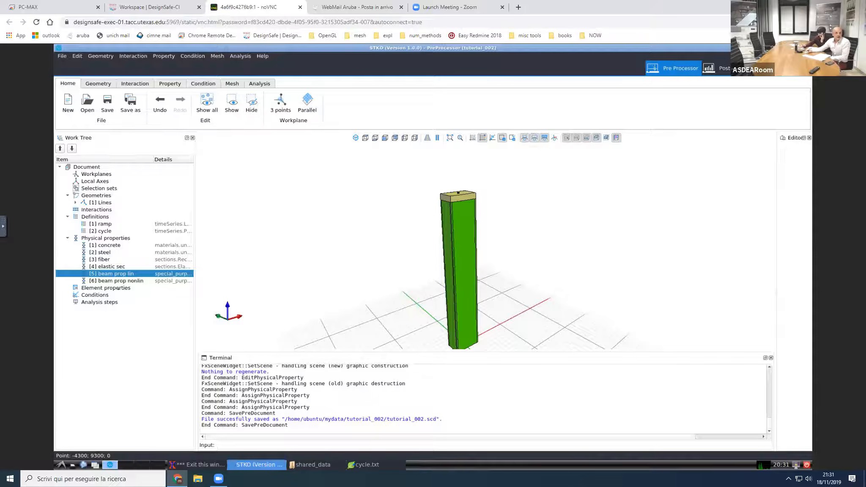
# Step: Create a new element property and choose dispBeamColumn from the beam_column_elements as its model
pyautogui.click(117, 288)
pyautogui.doubleClick(120, 288)
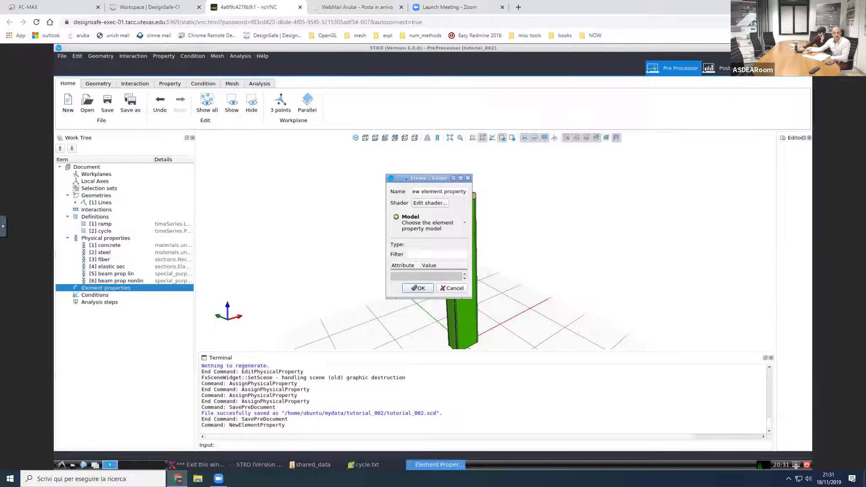
pyautogui.moveTo(406, 179); pyautogui.dragTo(300, 167)
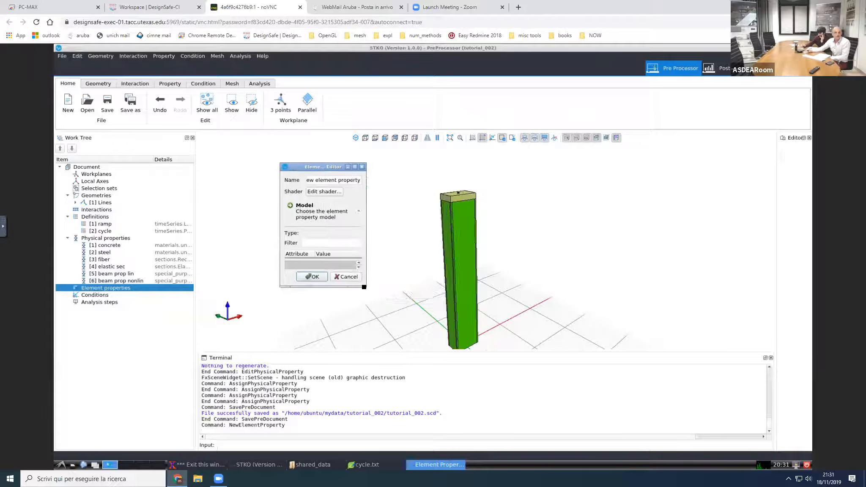
pyautogui.moveTo(366, 286); pyautogui.dragTo(424, 358)
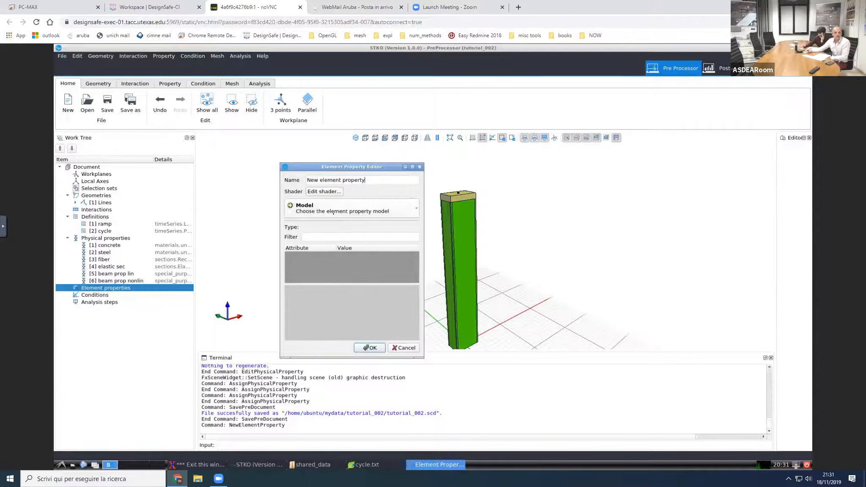
pyautogui.click(347, 208)
pyautogui.moveTo(345, 225)
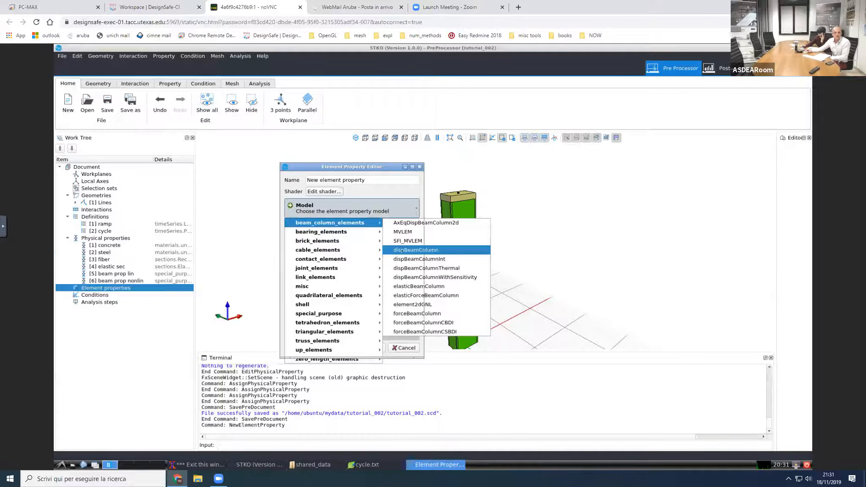
pyautogui.click(402, 251)
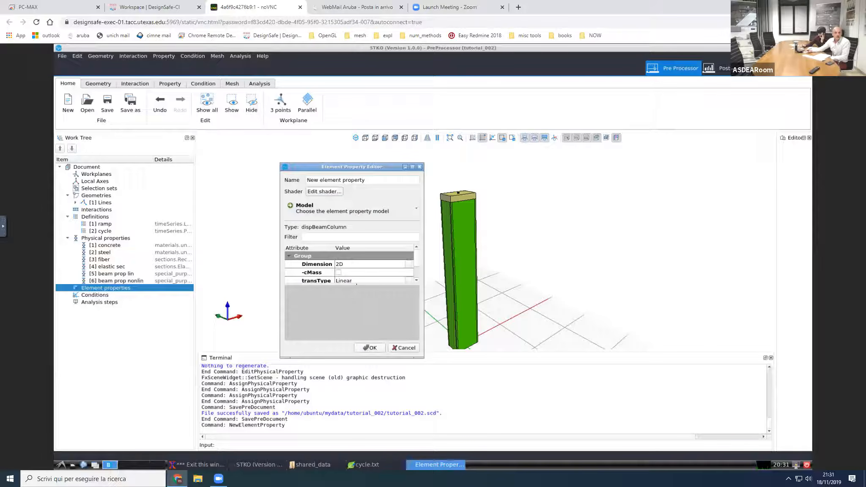
# Step: Set the dispBeamColumn element property's dimension to 3D and accept the property
pyautogui.moveTo(356, 284); pyautogui.dragTo(354, 318)
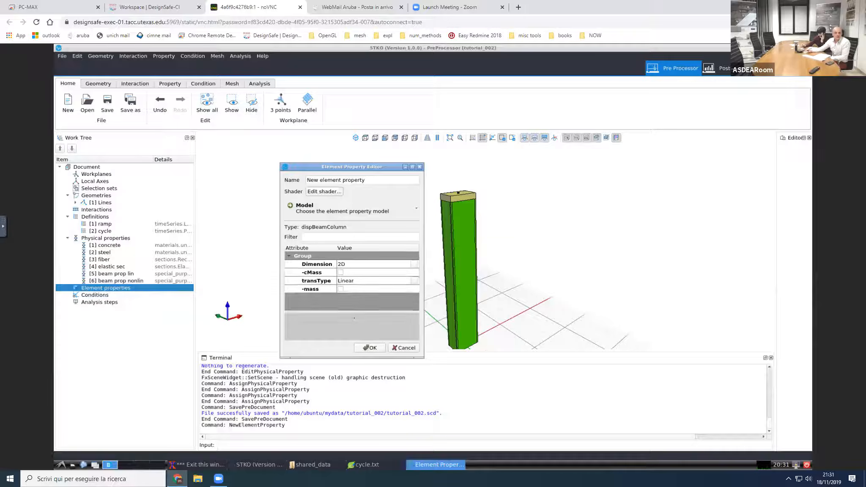
pyautogui.click(360, 264)
pyautogui.click(360, 264)
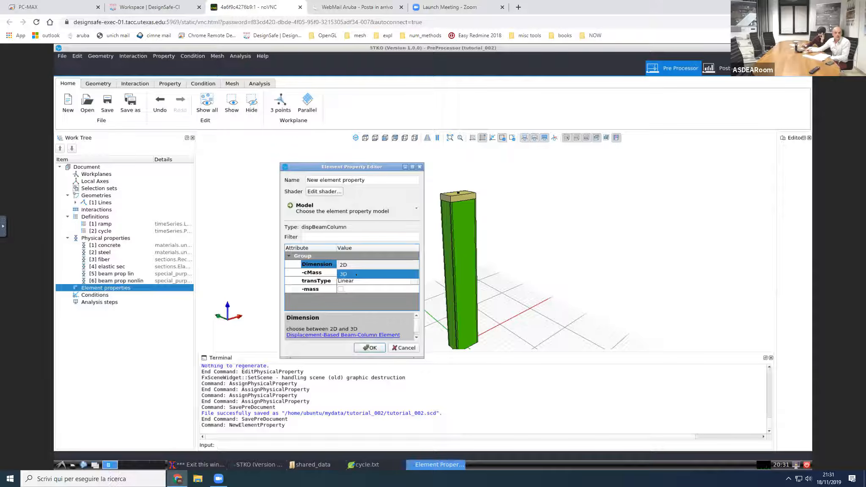
pyautogui.click(356, 275)
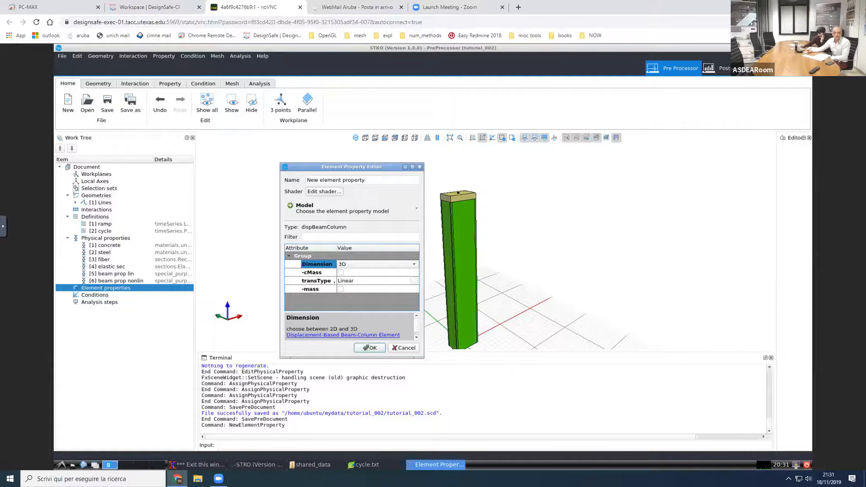
pyautogui.click(369, 347)
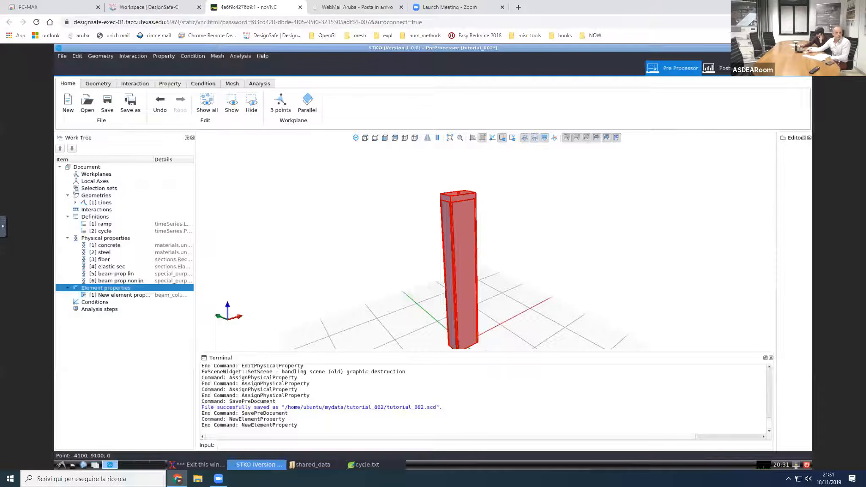
# Step: Assign the new dispBeamColumn element property to both lines of the column
pyautogui.moveTo(128, 296); pyautogui.dragTo(307, 269)
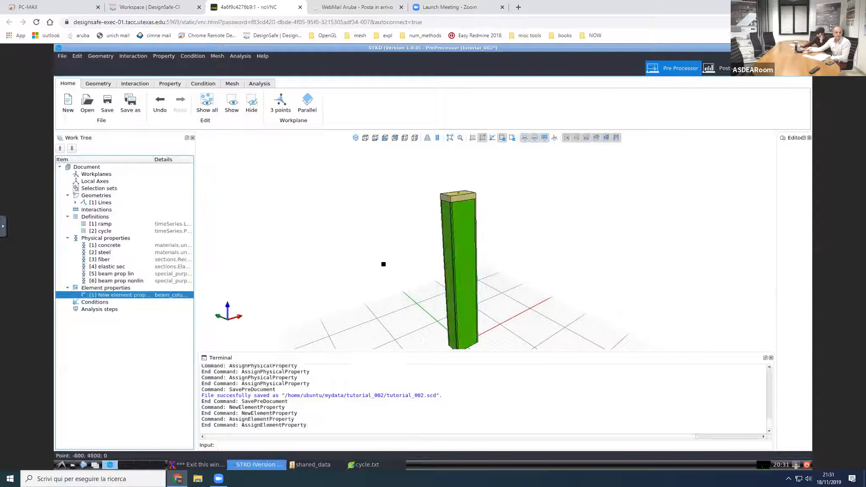
pyautogui.scroll(1, 383, 264)
pyautogui.scroll(-3, 382, 265)
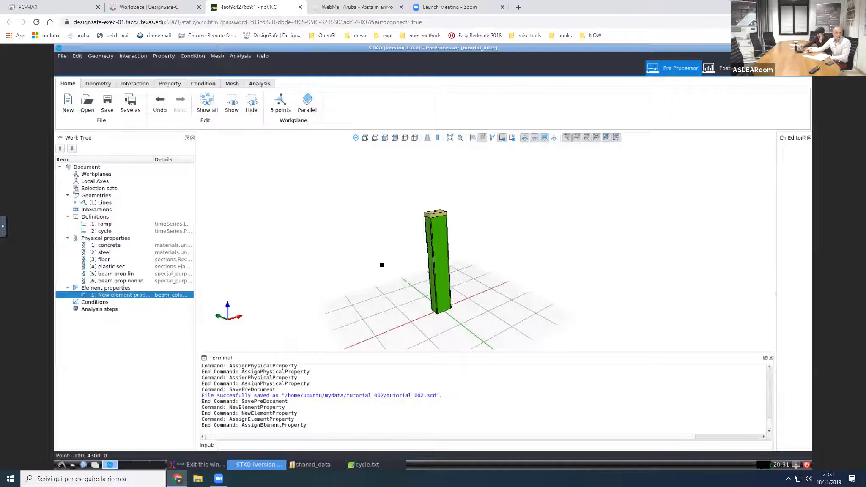
# Step: Switch the pre-processor to the Condition context to work at the column's base point
pyautogui.click(96, 302)
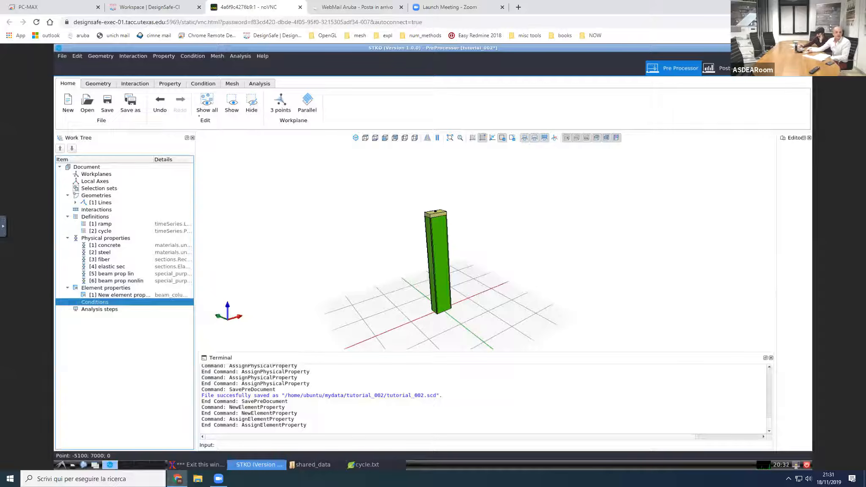
pyautogui.click(209, 83)
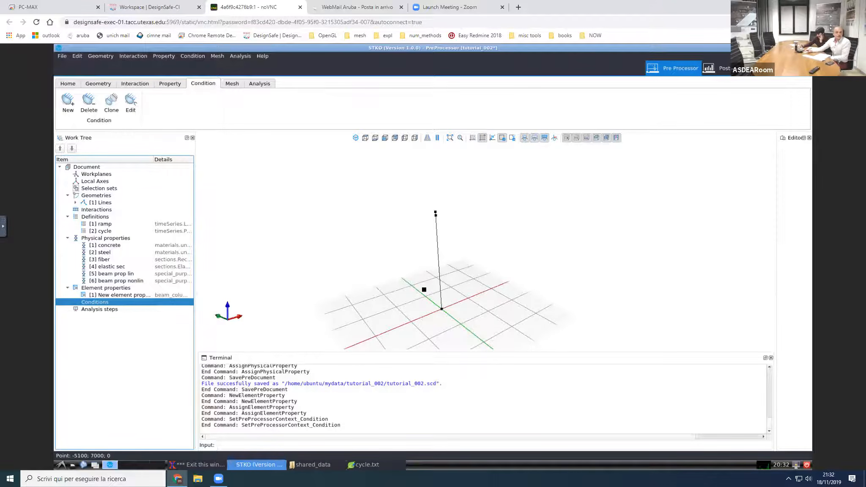
pyautogui.scroll(3, 424, 289)
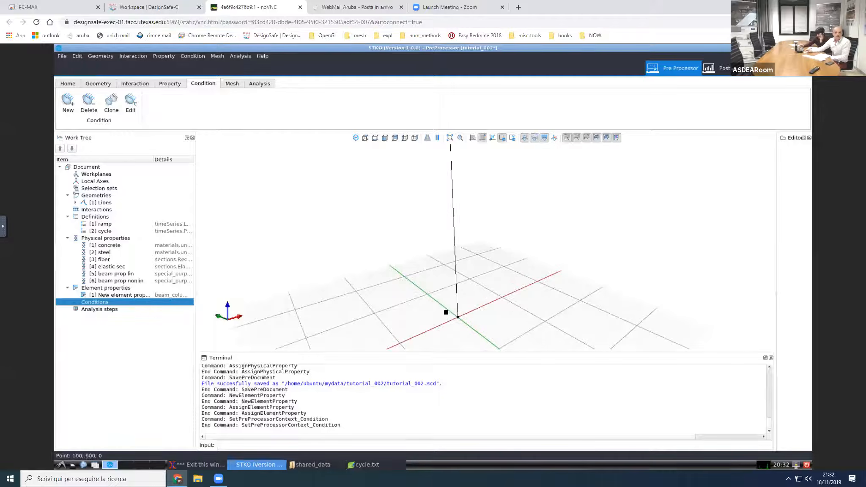
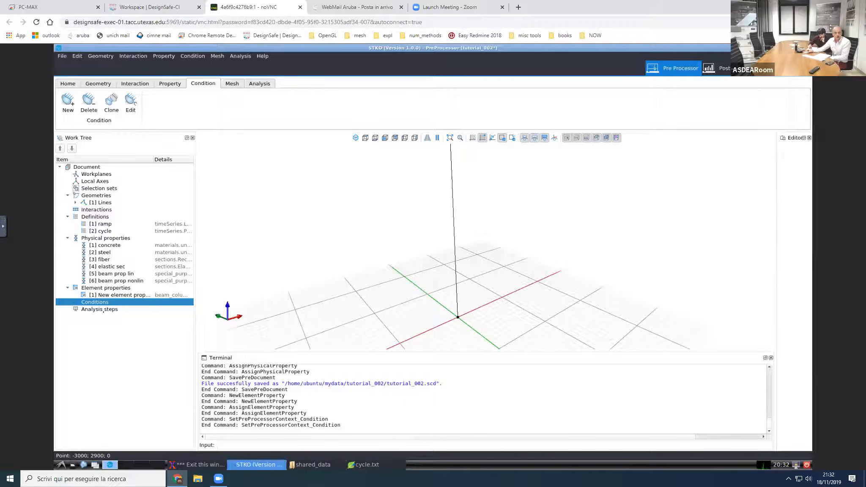
# Step: Create a new condition and name it fix base
pyautogui.click(110, 310)
pyautogui.click(107, 303)
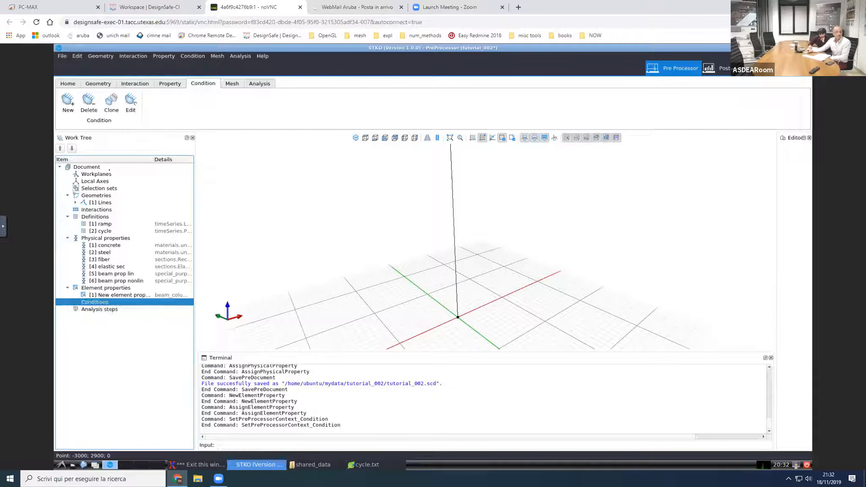
pyautogui.click(68, 102)
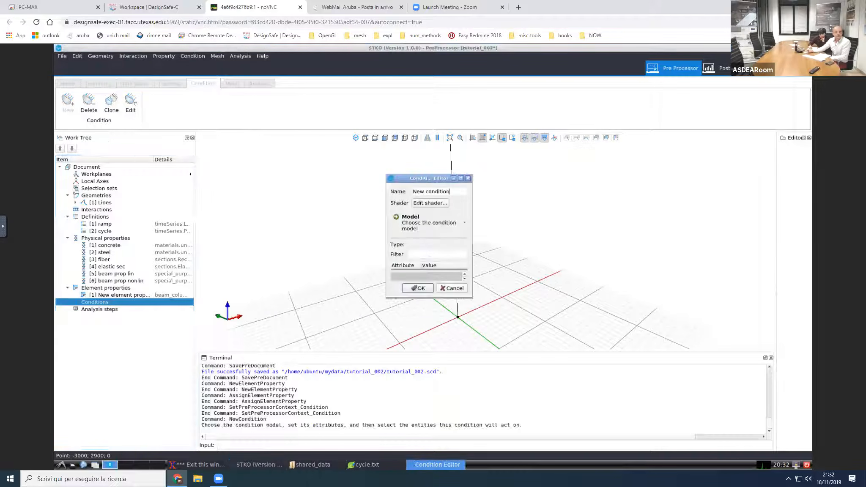
pyautogui.moveTo(429, 178); pyautogui.dragTo(308, 159)
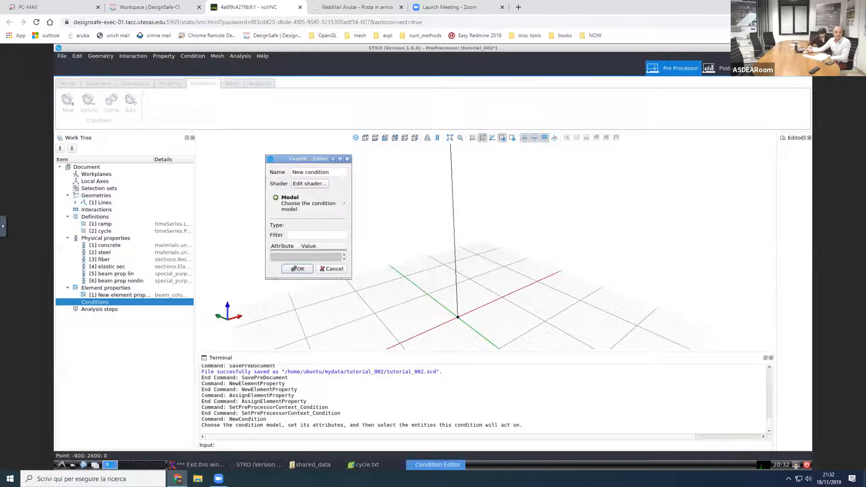
pyautogui.moveTo(351, 279); pyautogui.dragTo(418, 381)
pyautogui.moveTo(337, 172); pyautogui.dragTo(271, 171)
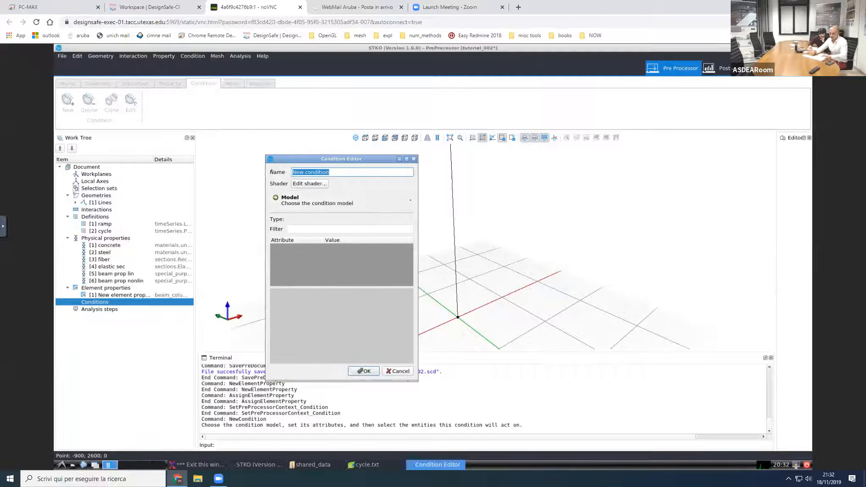
pyautogui.write('fix base')
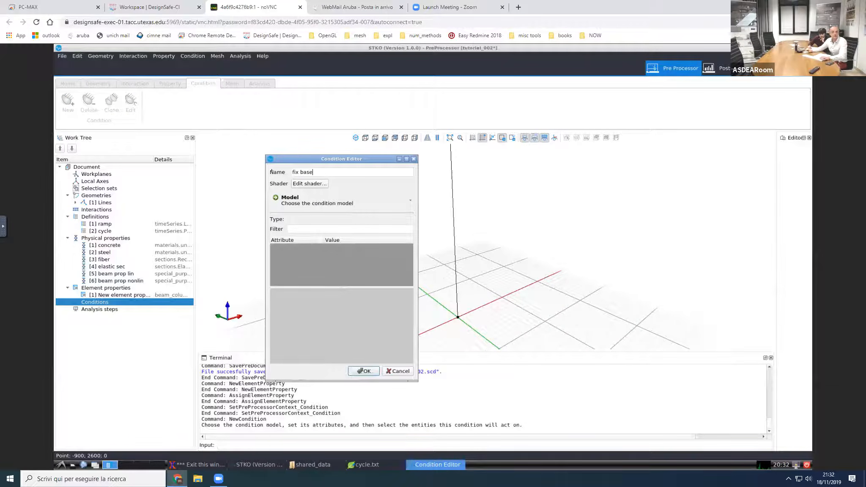
# Step: Choose the sp fix constraint as the fix base model, with 3D dimension and model type U-R (Displacement+Rotation)
pyautogui.click(308, 202)
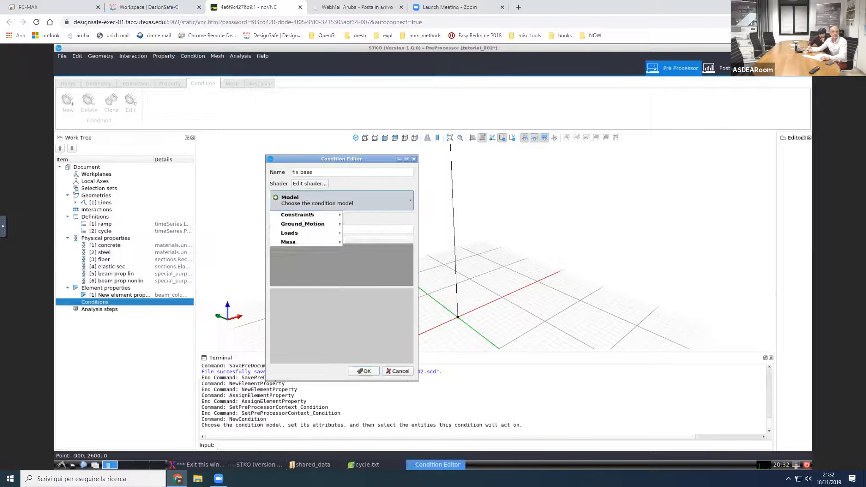
pyautogui.moveTo(311, 215)
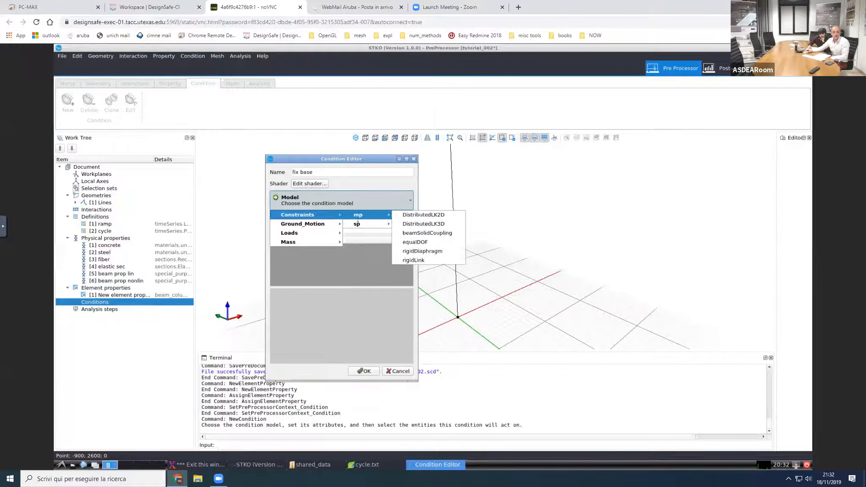
pyautogui.moveTo(357, 224)
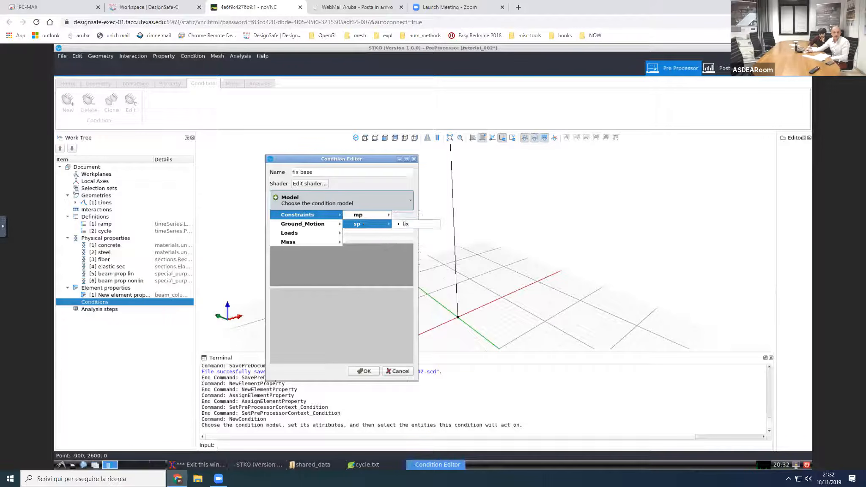
pyautogui.click(405, 224)
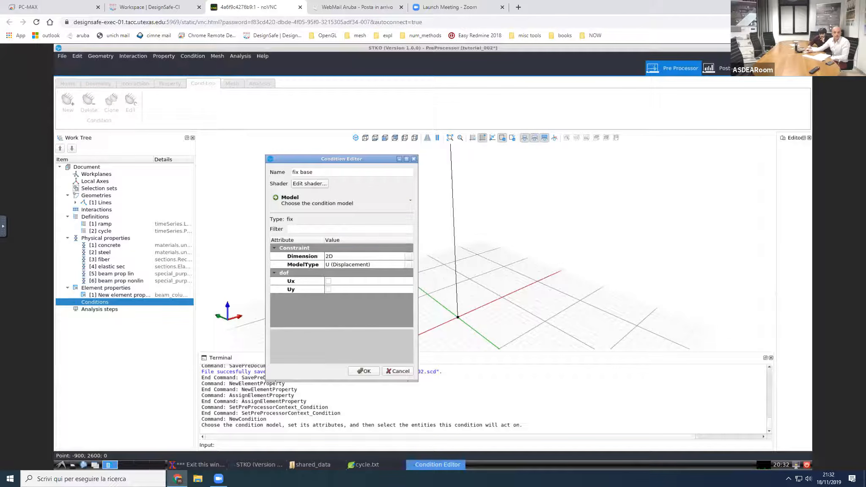
pyautogui.click(305, 258)
pyautogui.click(342, 256)
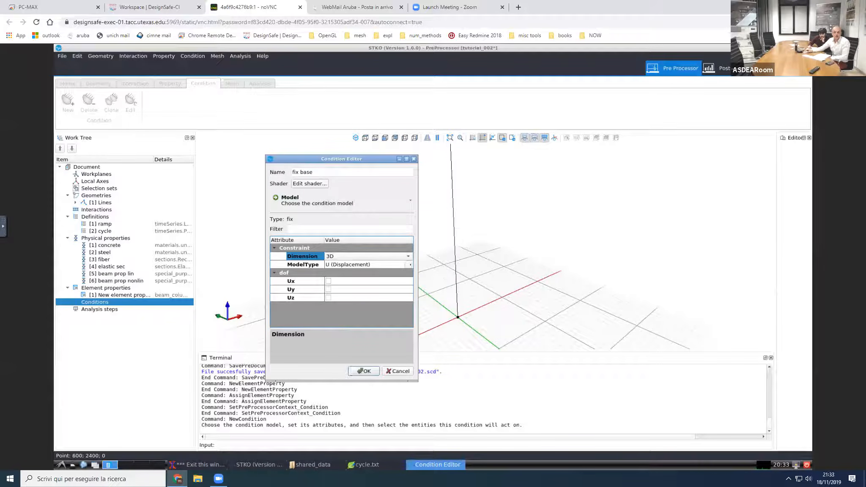
pyautogui.click(410, 264)
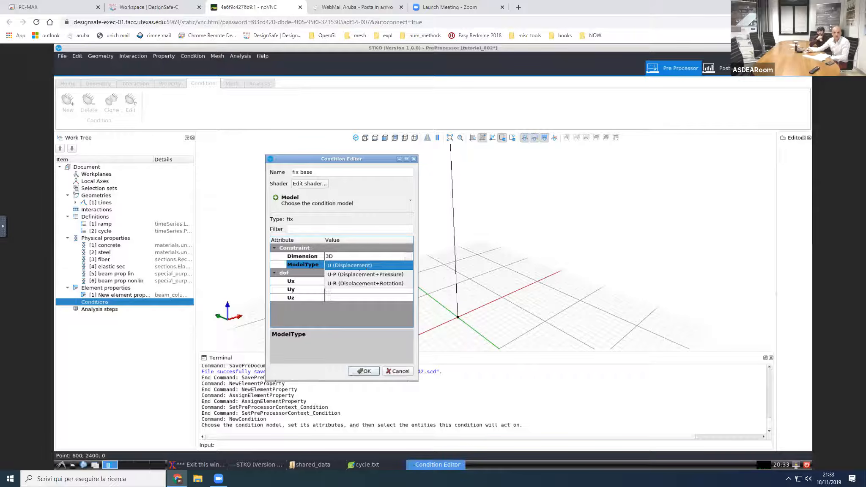
pyautogui.click(358, 283)
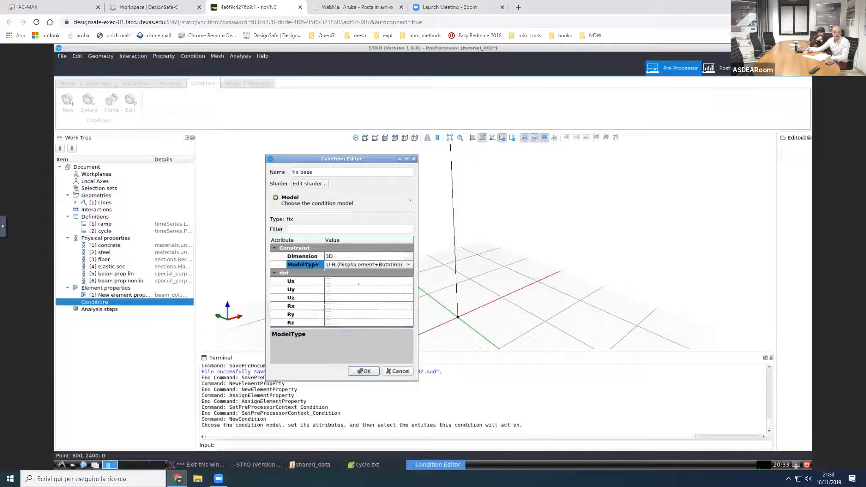
# Step: Restrain all six degrees of freedom of the fix base condition: Ux, Uy, Uz, Rx, Ry and Rz
pyautogui.click(328, 282)
pyautogui.click(328, 289)
pyautogui.click(328, 298)
pyautogui.click(328, 306)
pyautogui.click(328, 314)
pyautogui.click(329, 323)
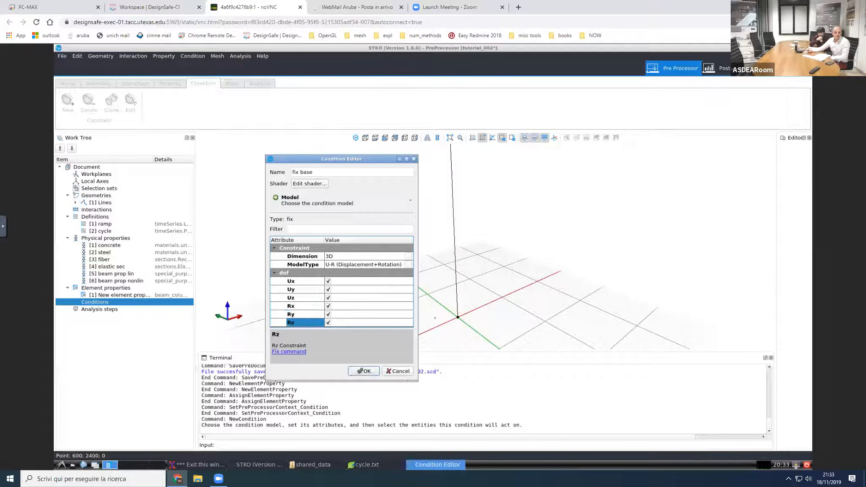
# Step: Apply the fix base condition to the column's base point and accept it
pyautogui.moveTo(446, 310); pyautogui.dragTo(479, 336)
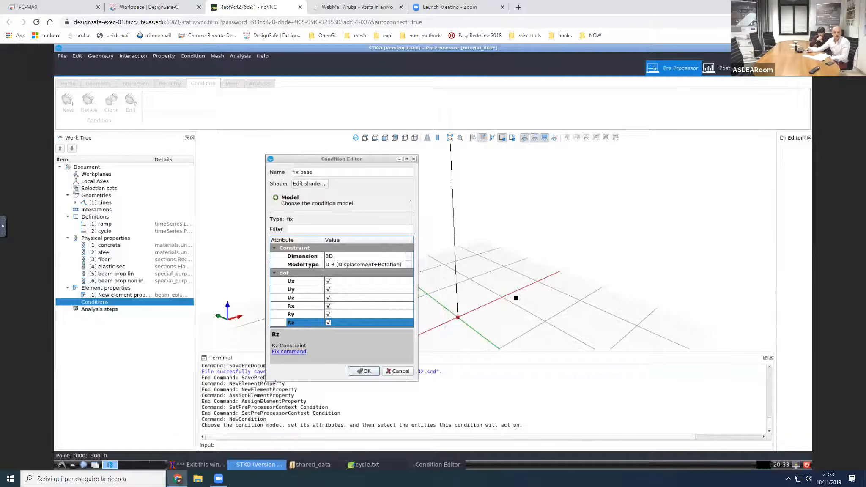
pyautogui.scroll(-3, 516, 308)
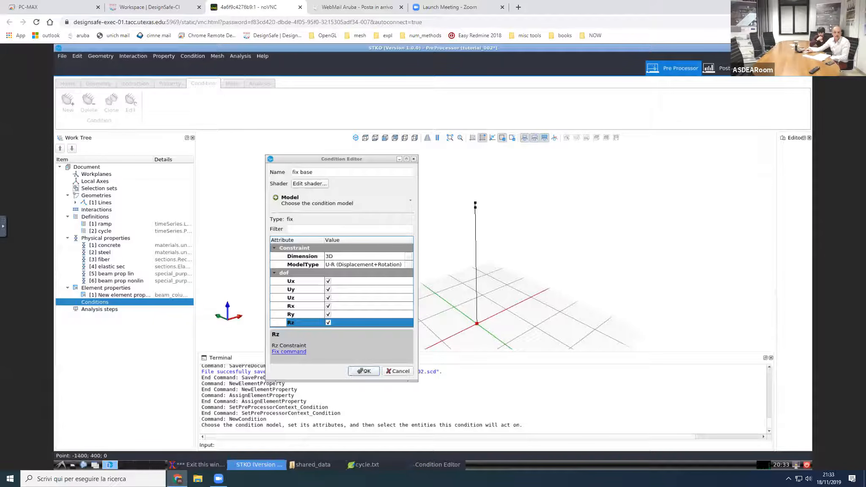
pyautogui.click(363, 371)
# Step: Add a second condition named vload and choose the NodeForce load as its model
pyautogui.scroll(3, 462, 304)
pyautogui.scroll(-3, 464, 228)
pyautogui.scroll(3, 464, 228)
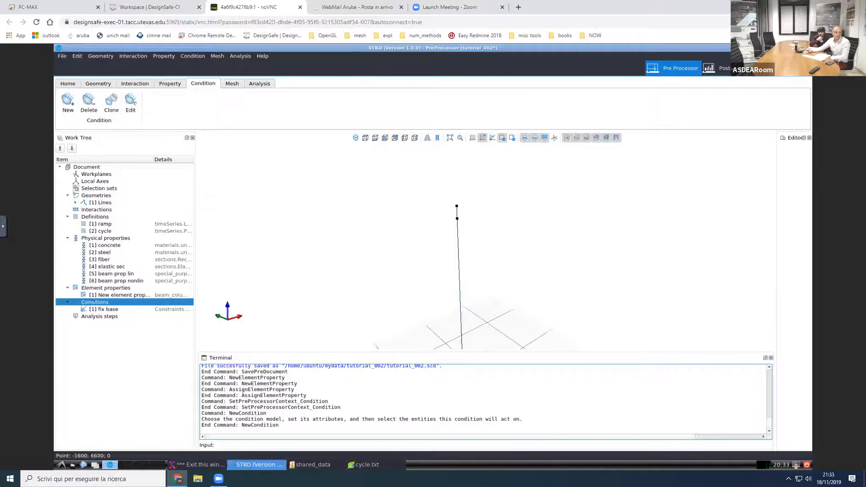
pyautogui.rightClick(98, 301)
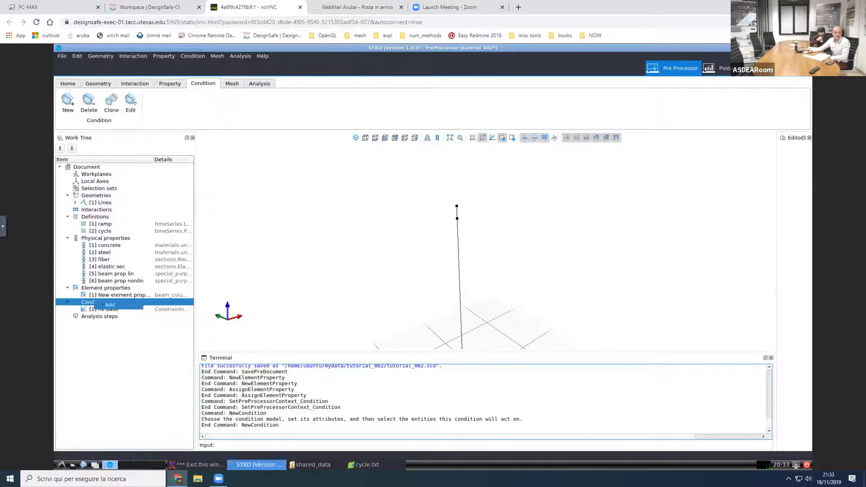
pyautogui.click(107, 304)
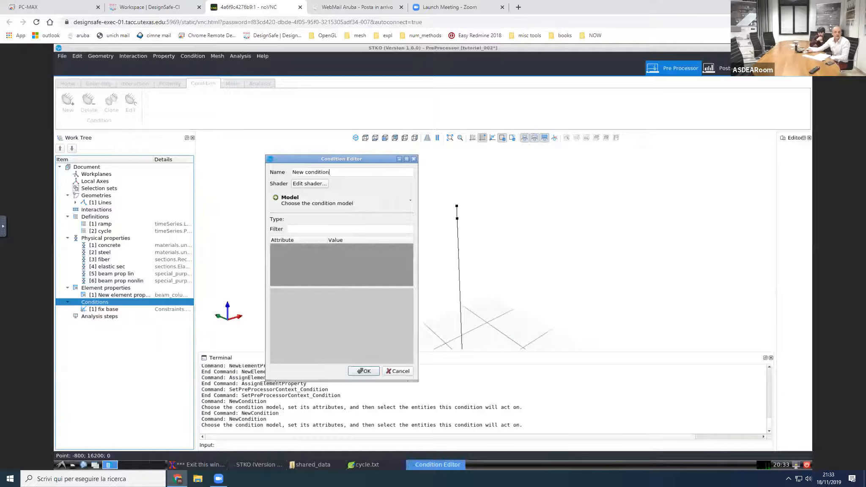
pyautogui.hotkey('ctrl', 'a')
pyautogui.write('vload')
pyautogui.click(296, 205)
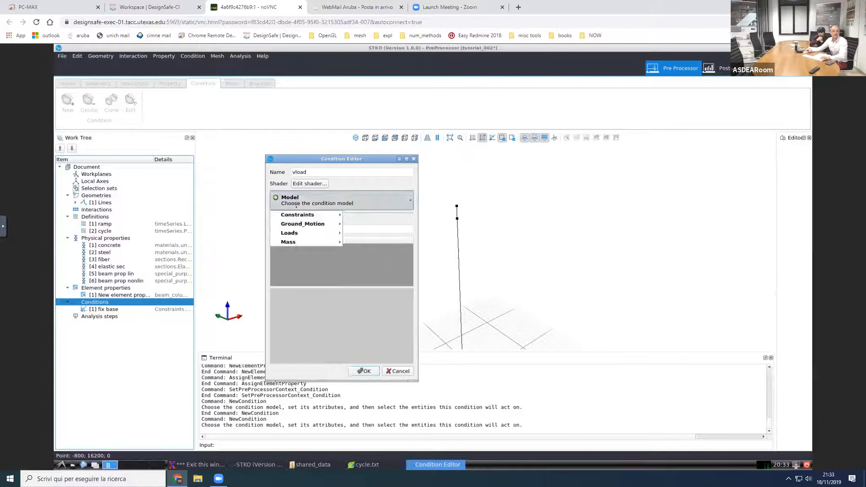
pyautogui.moveTo(295, 233)
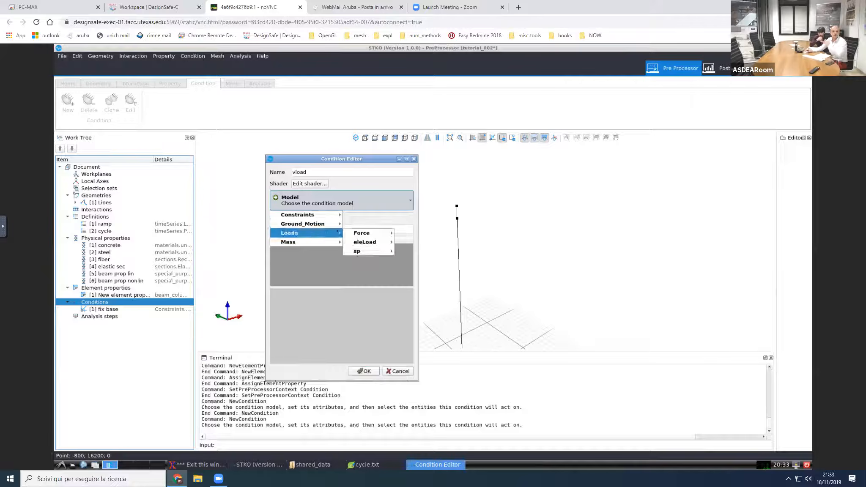
pyautogui.moveTo(363, 234)
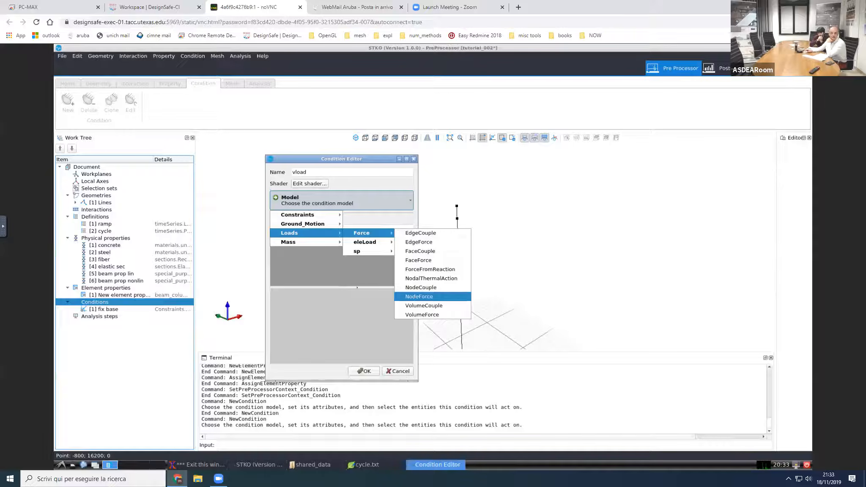
pyautogui.click(419, 296)
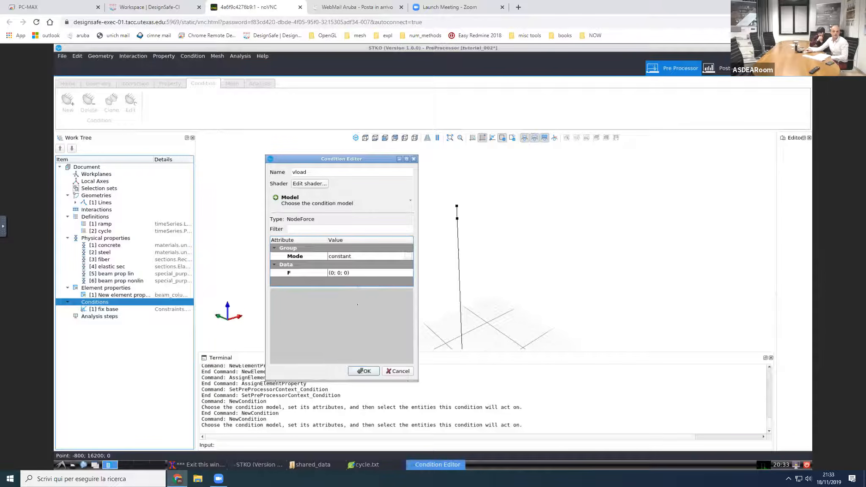
# Step: Give vload a constant force with third component -500e3 and apply it to the column's top point
pyautogui.moveTo(358, 287); pyautogui.dragTo(357, 304)
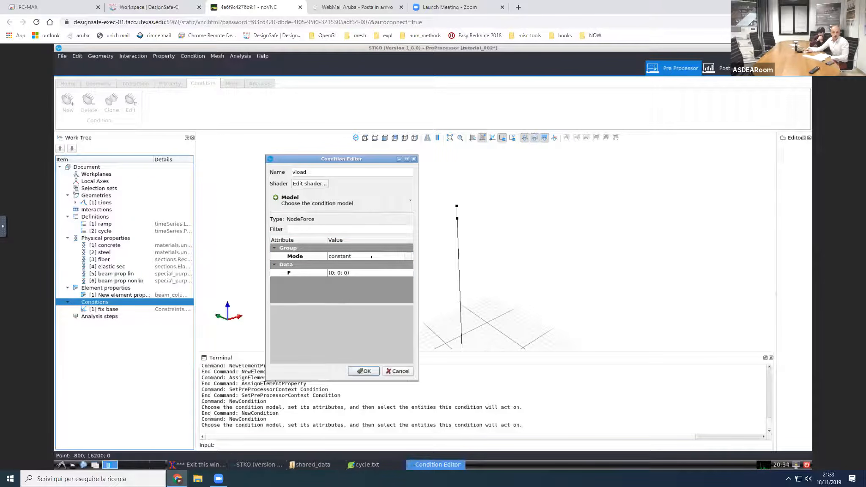
pyautogui.click(400, 257)
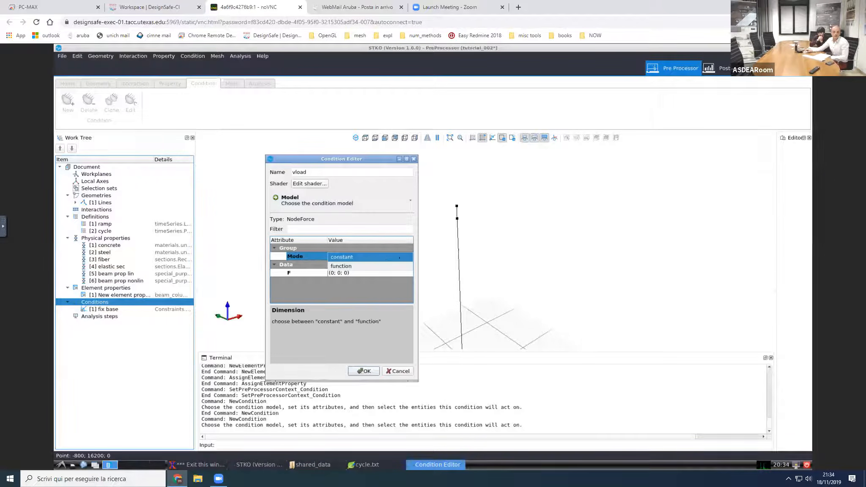
pyautogui.click(362, 257)
pyautogui.click(376, 273)
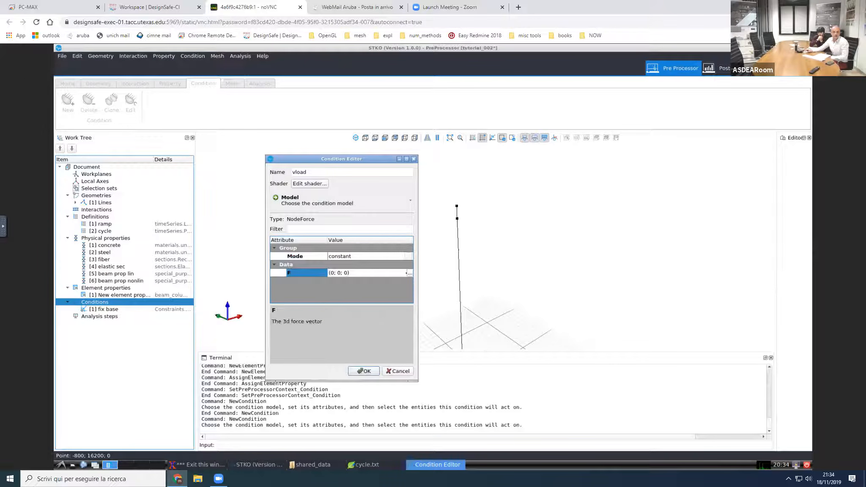
pyautogui.click(410, 274)
pyautogui.doubleClick(320, 258)
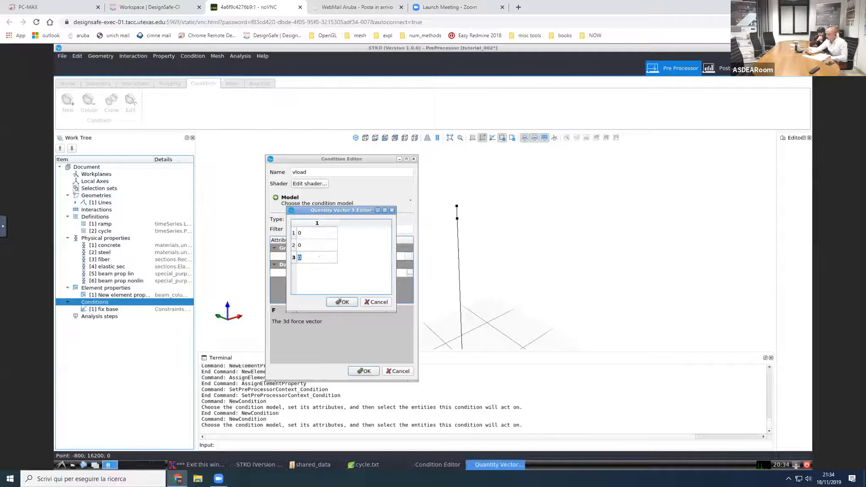
pyautogui.write('-500')
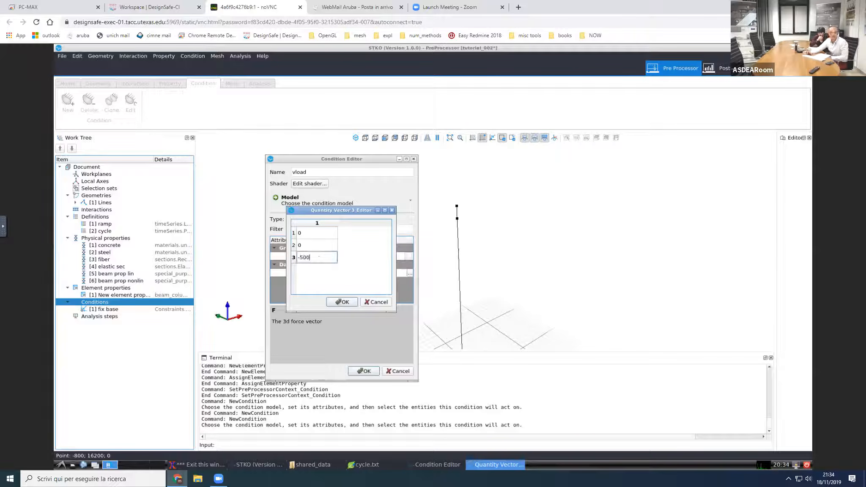
pyautogui.write('e3')
pyautogui.press('Return')
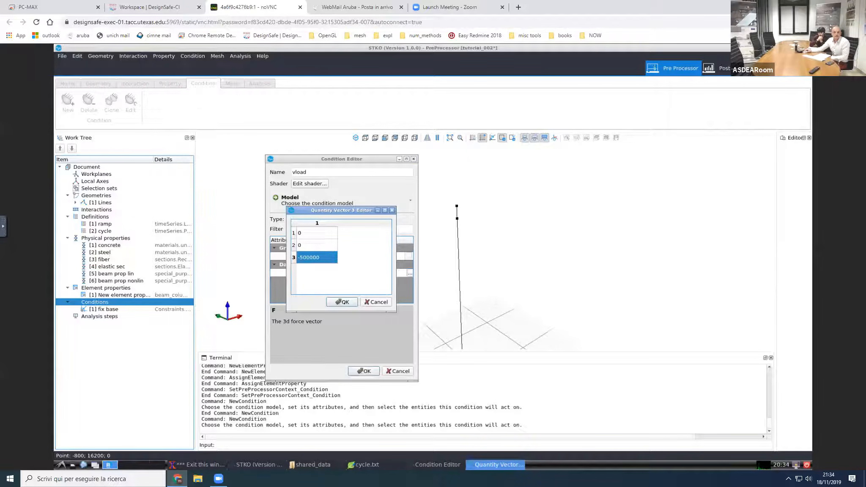
pyautogui.press('Return')
pyautogui.moveTo(449, 199); pyautogui.dragTo(463, 209)
pyautogui.click(363, 371)
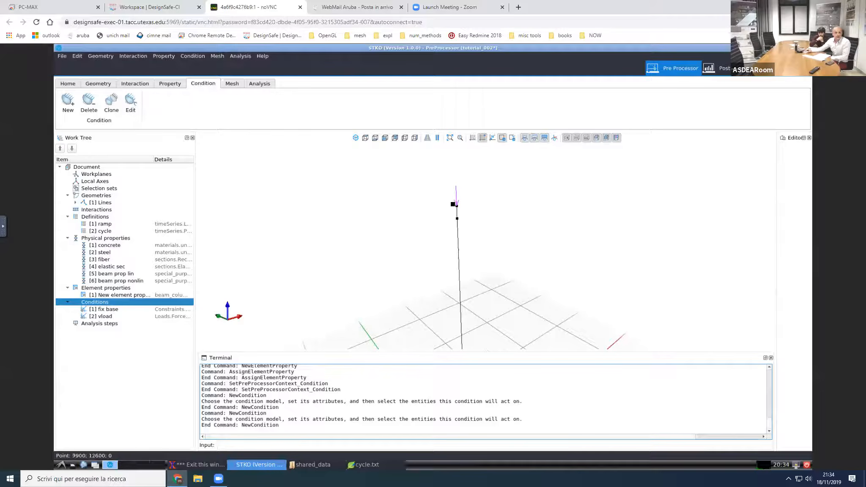
# Step: Add a third condition named push and choose the sp(prescribedNodalValue) load as its model
pyautogui.rightClick(118, 304)
pyautogui.click(125, 306)
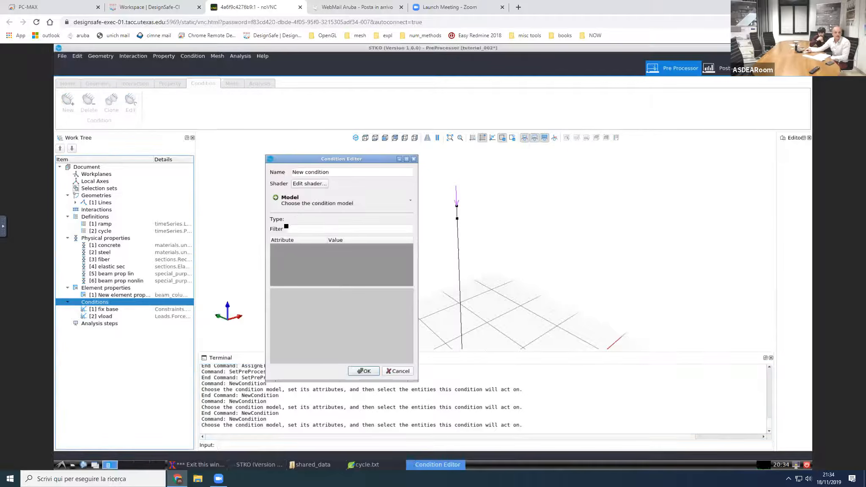
pyautogui.moveTo(326, 173); pyautogui.dragTo(276, 173)
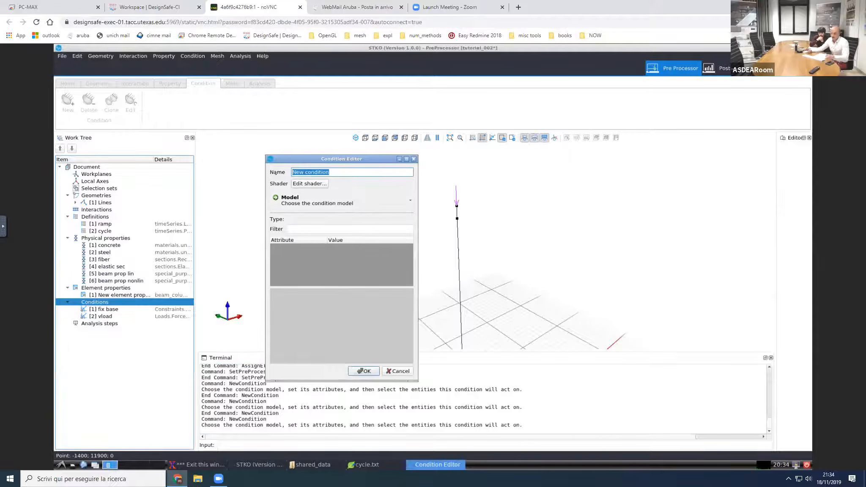
pyautogui.write('push')
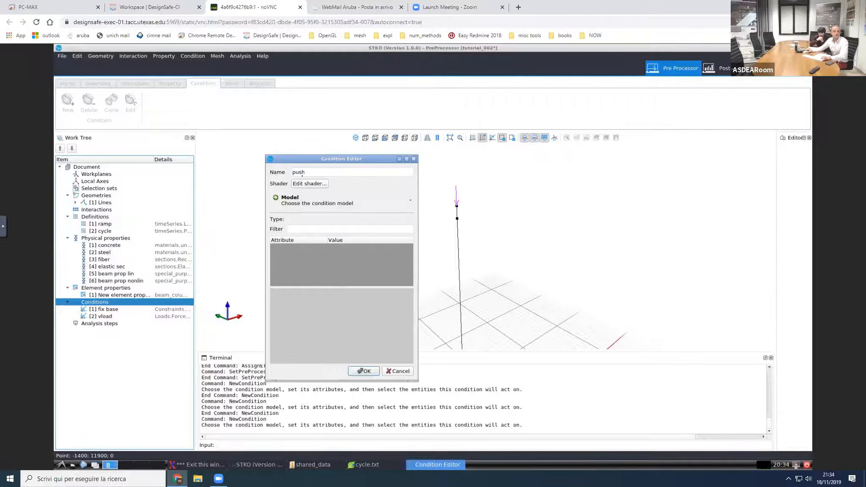
pyautogui.click(305, 201)
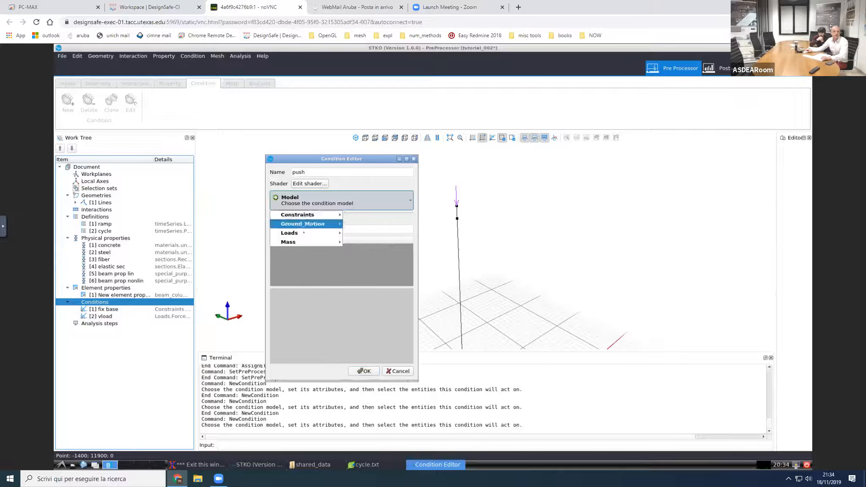
pyautogui.moveTo(329, 232)
pyautogui.moveTo(372, 251)
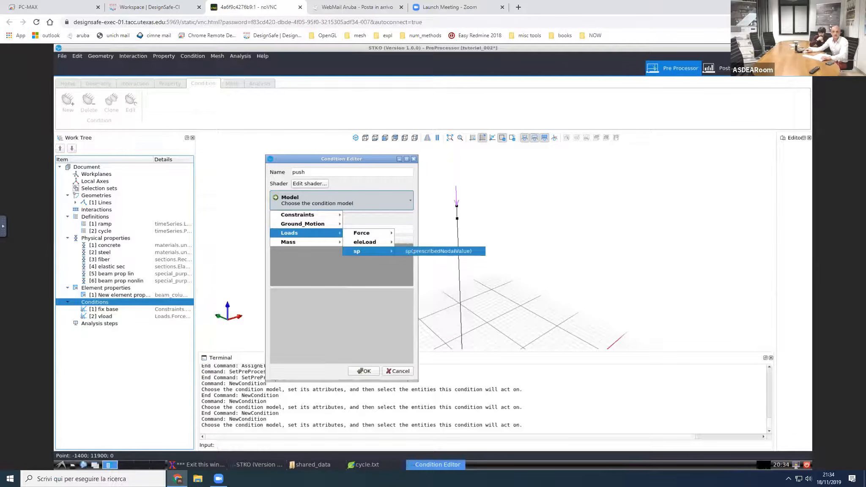
pyautogui.click(400, 252)
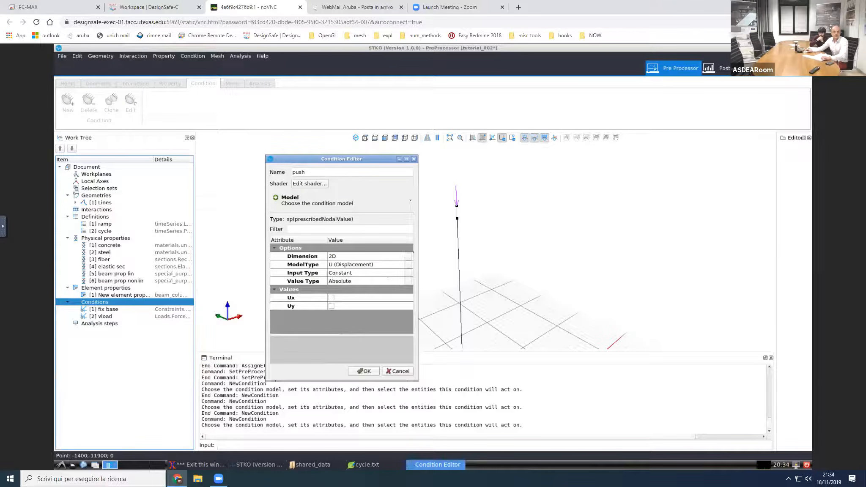
# Step: Set the push condition to 3D with U-R (Displacement+Rotation) model type, and prescribe a Ux value of 120
pyautogui.click(409, 258)
pyautogui.click(409, 257)
pyautogui.click(372, 265)
pyautogui.click(372, 265)
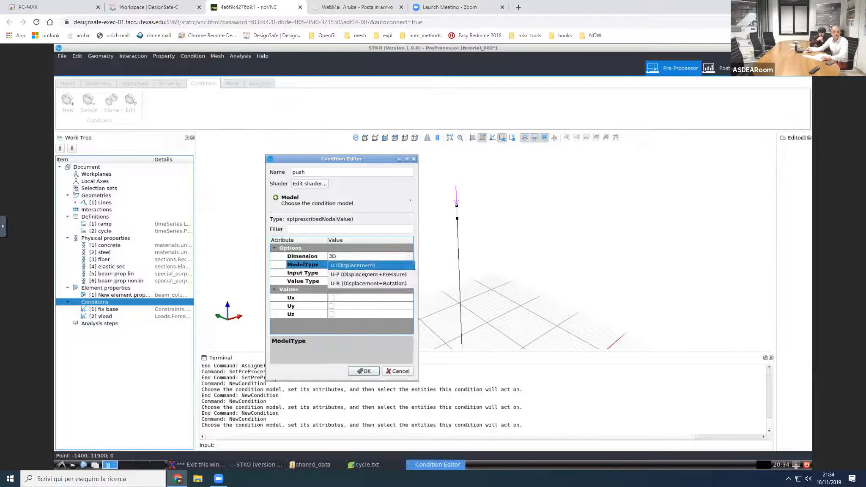
pyautogui.click(363, 283)
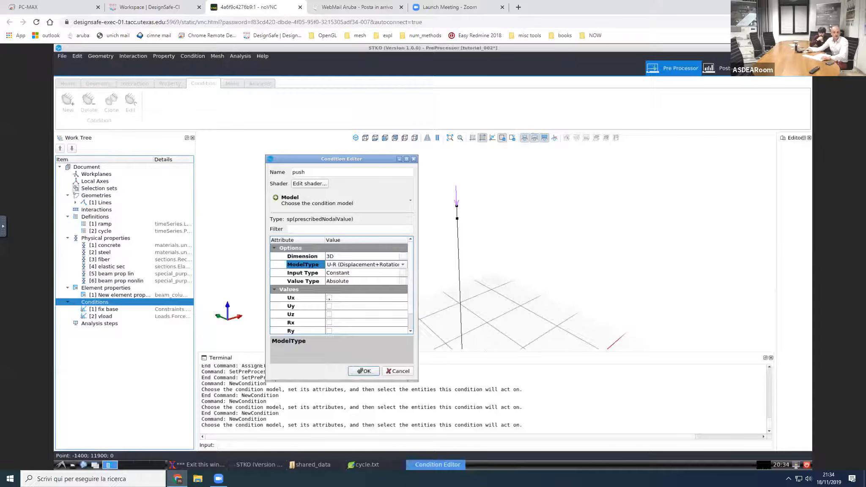
pyautogui.click(329, 297)
pyautogui.click(334, 306)
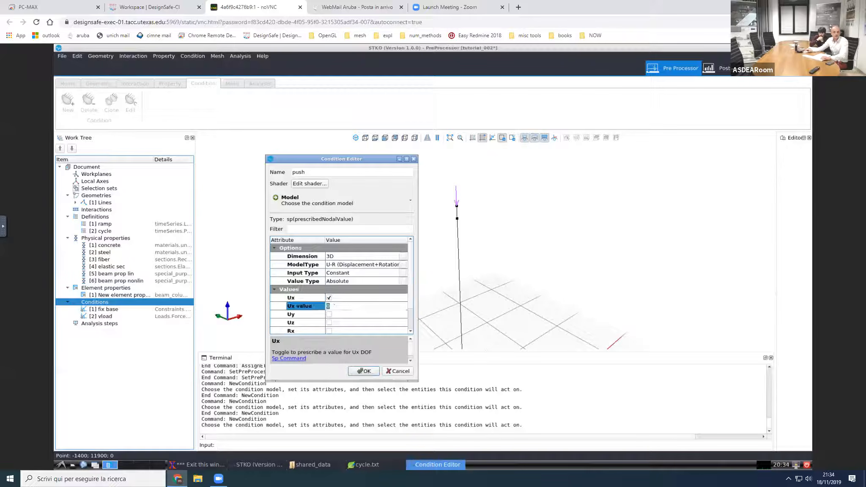
pyautogui.write('120')
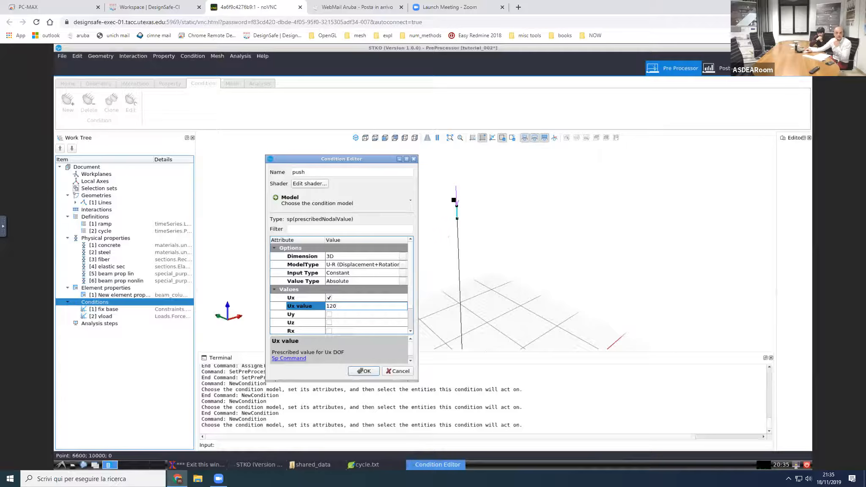
# Step: Apply the push condition to the column's top point, accept it and save the document
pyautogui.click(460, 207)
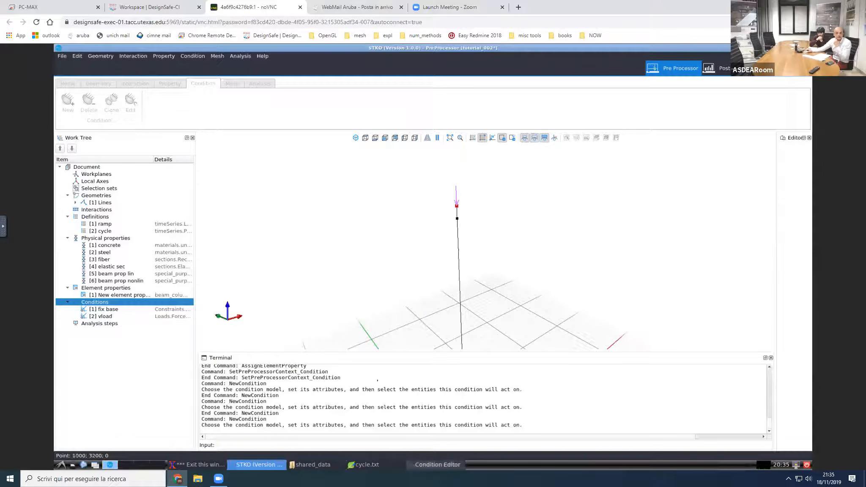
pyautogui.click(437, 465)
pyautogui.click(364, 371)
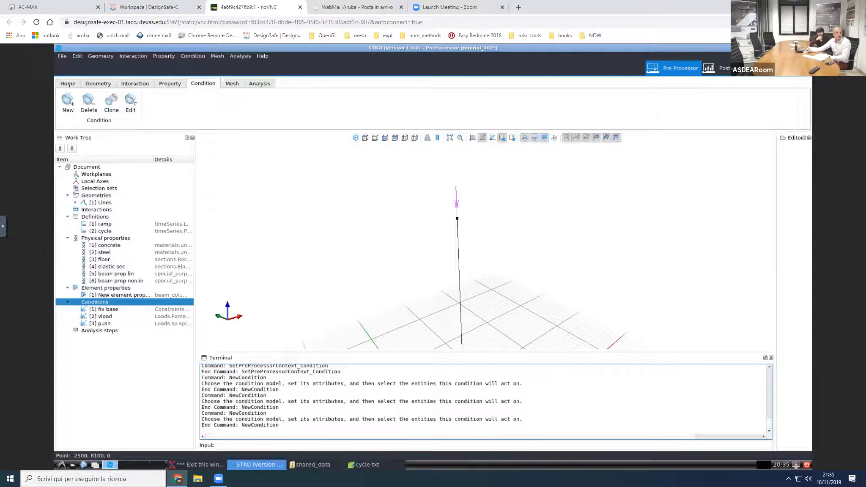
pyautogui.click(62, 56)
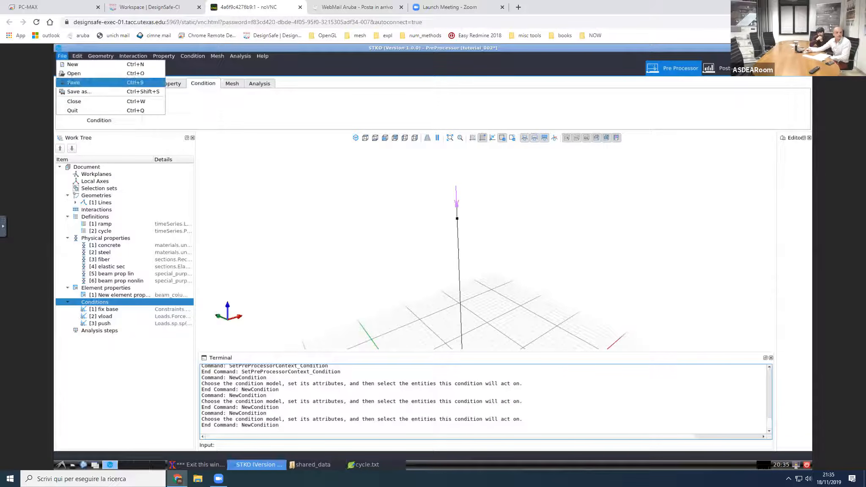
pyautogui.click(70, 82)
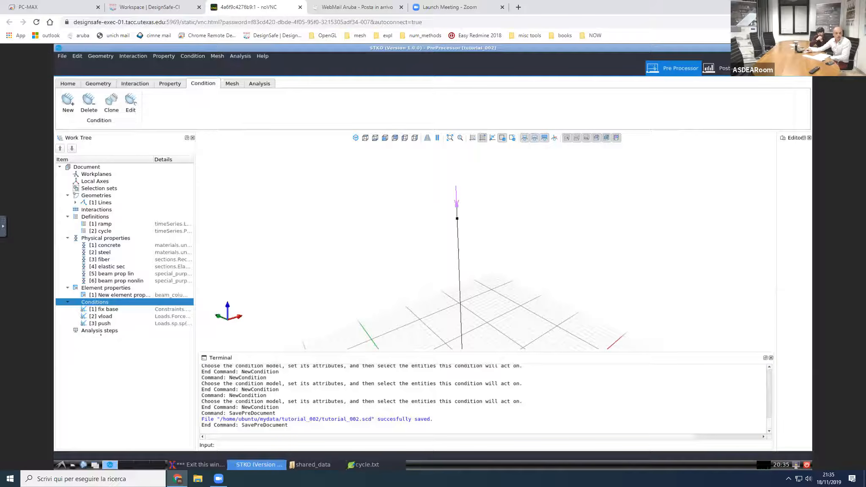
# Step: Add an analysis step named rec and choose MPCORecorder as its model
pyautogui.click(93, 332)
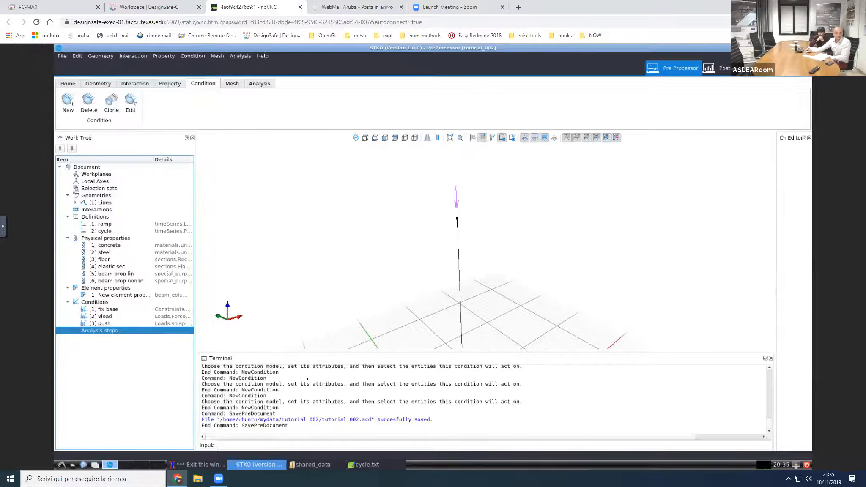
pyautogui.moveTo(307, 351); pyautogui.dragTo(307, 379)
pyautogui.rightClick(116, 332)
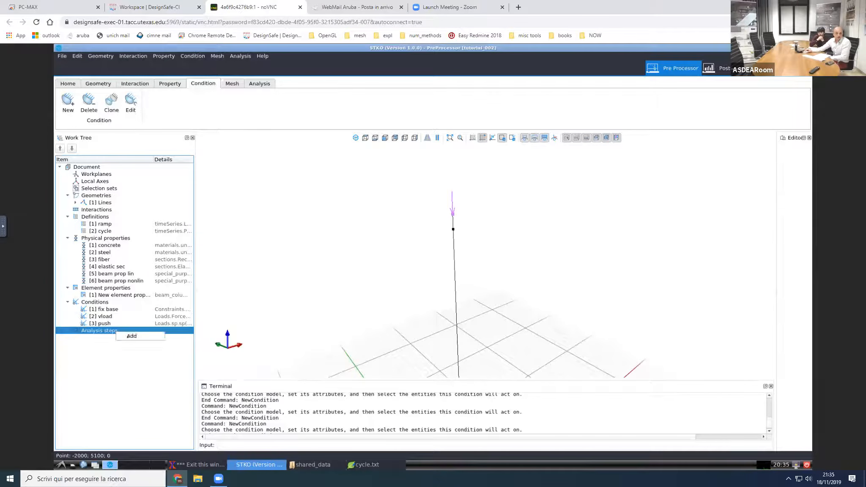
pyautogui.click(129, 336)
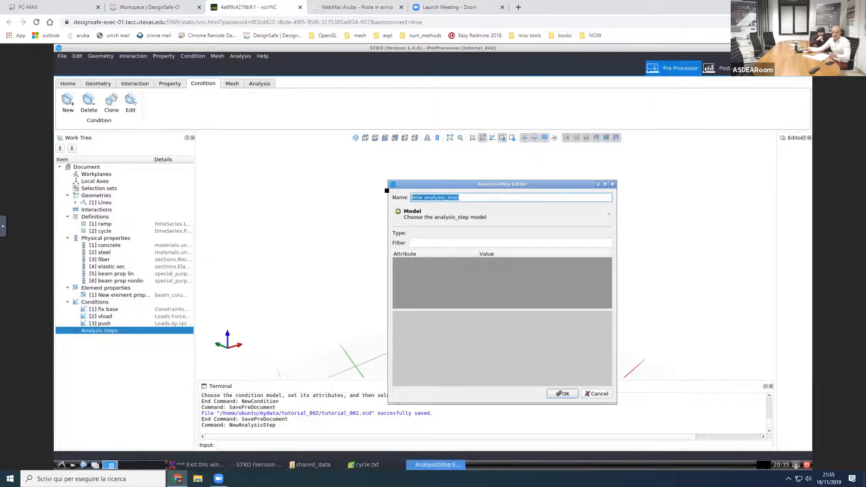
pyautogui.write('rec')
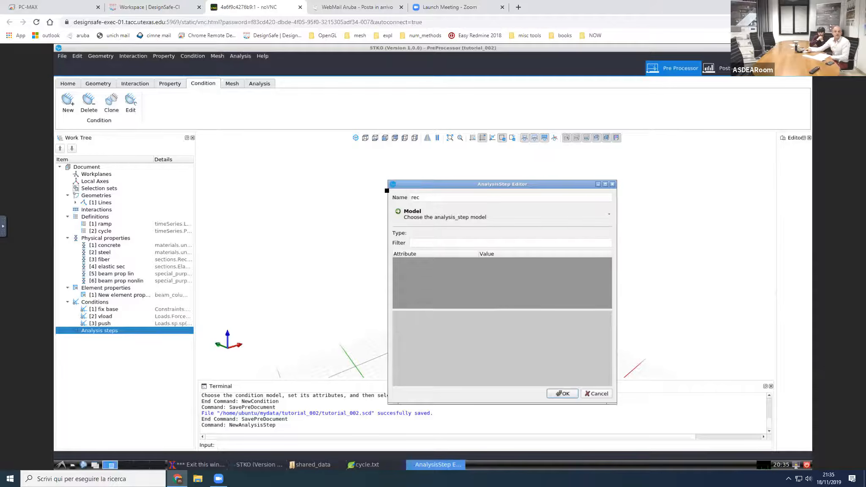
pyautogui.click(428, 217)
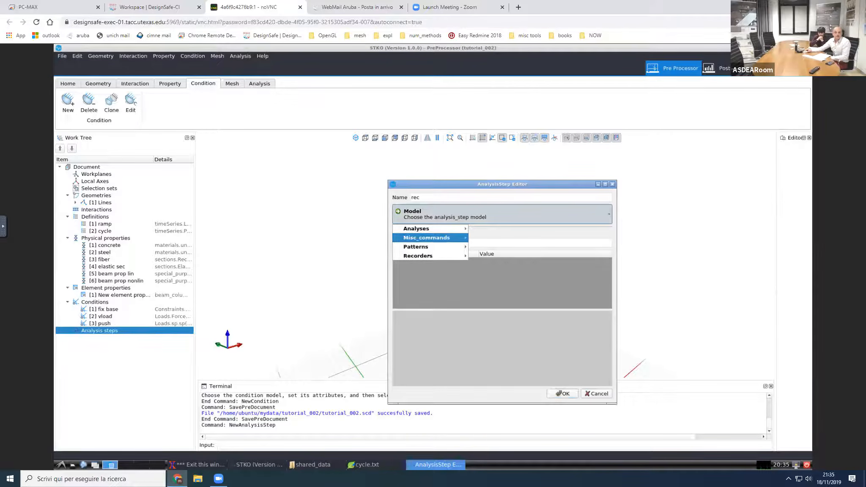
pyautogui.moveTo(438, 256)
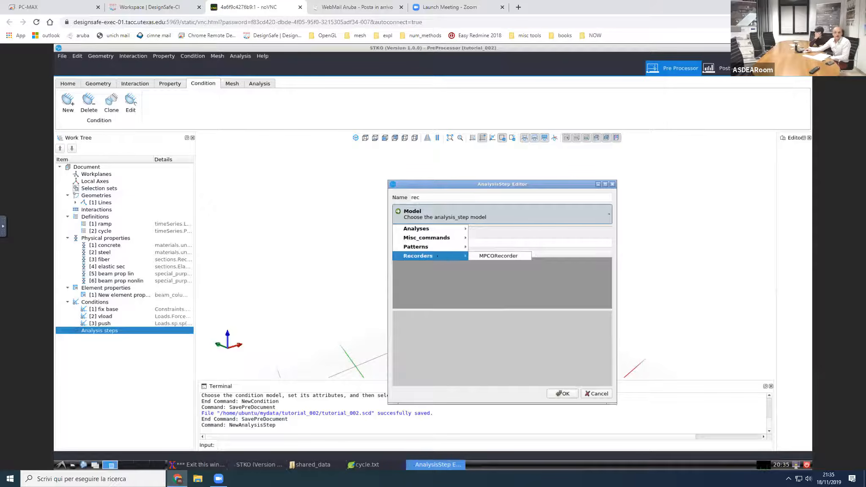
pyautogui.click(487, 257)
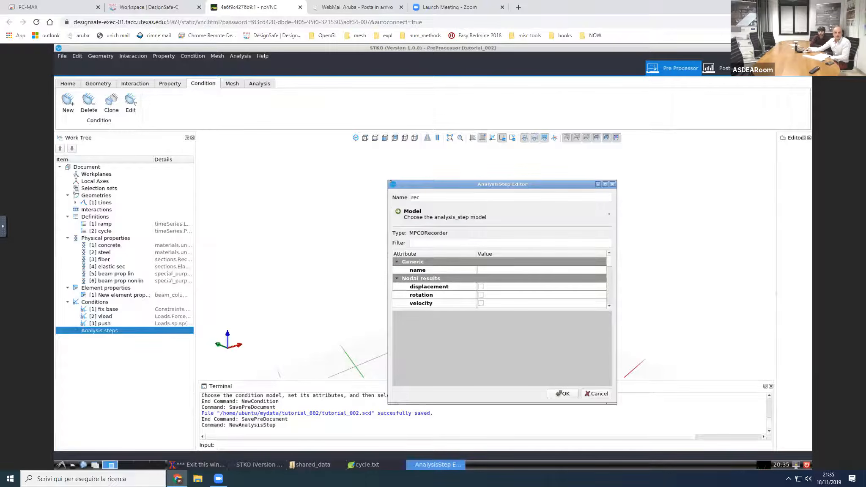
# Step: Enlarge the analysis step editor and collapse the nodal, time, element, custom element and region attribute groups
pyautogui.moveTo(390, 182); pyautogui.dragTo(369, 157)
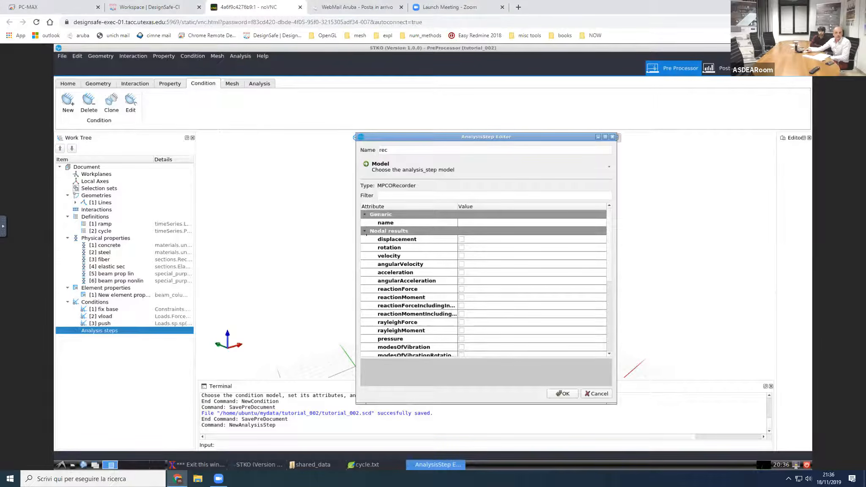
pyautogui.click(364, 231)
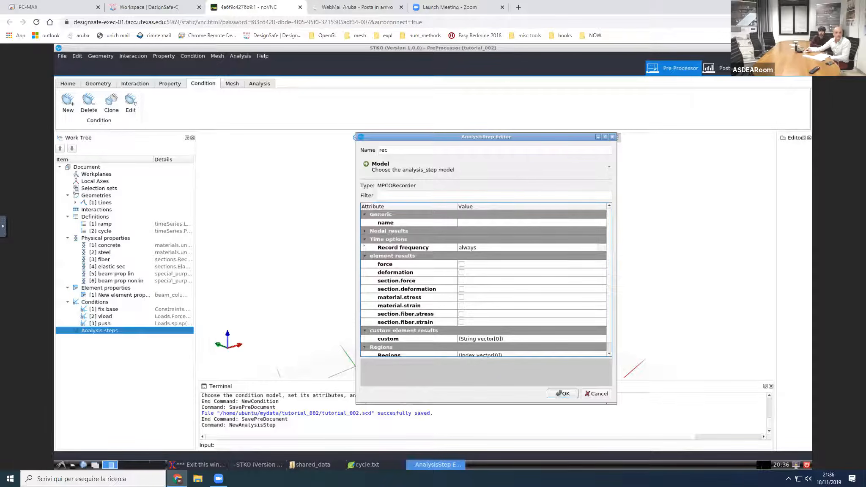
pyautogui.click(364, 240)
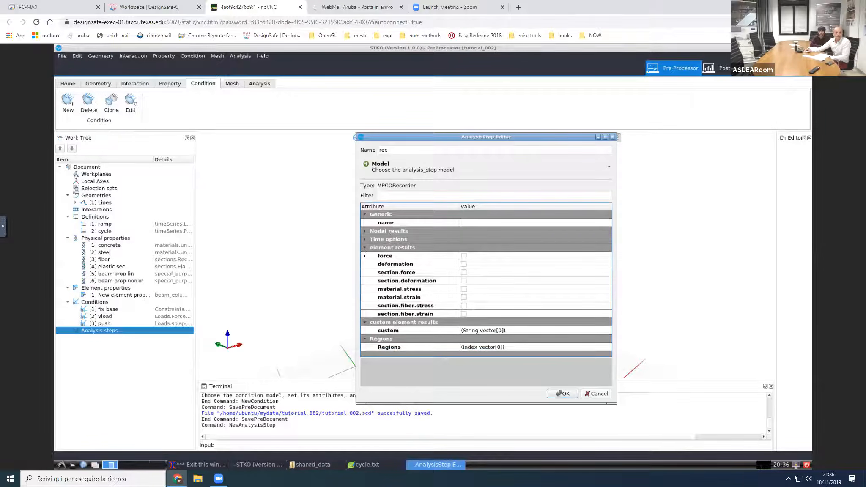
pyautogui.click(365, 248)
pyautogui.click(365, 256)
pyautogui.click(365, 265)
# Step: Set the recorder's generic name attribute to example_002
pyautogui.click(472, 223)
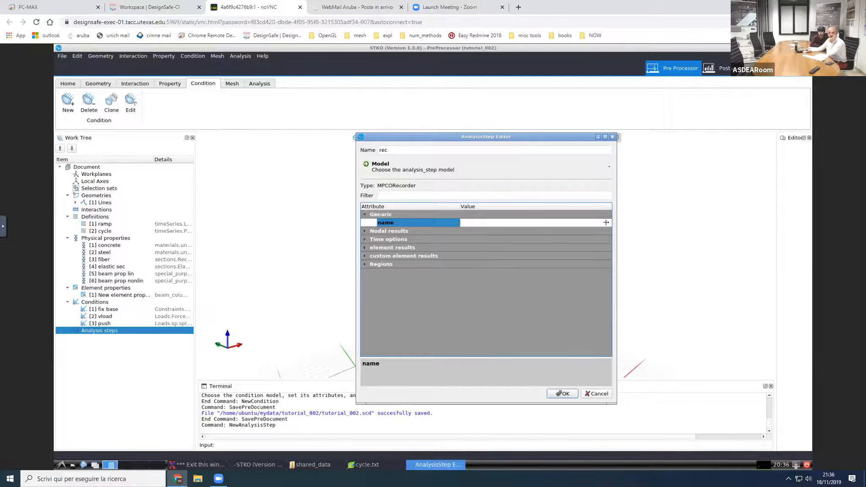
pyautogui.click(606, 222)
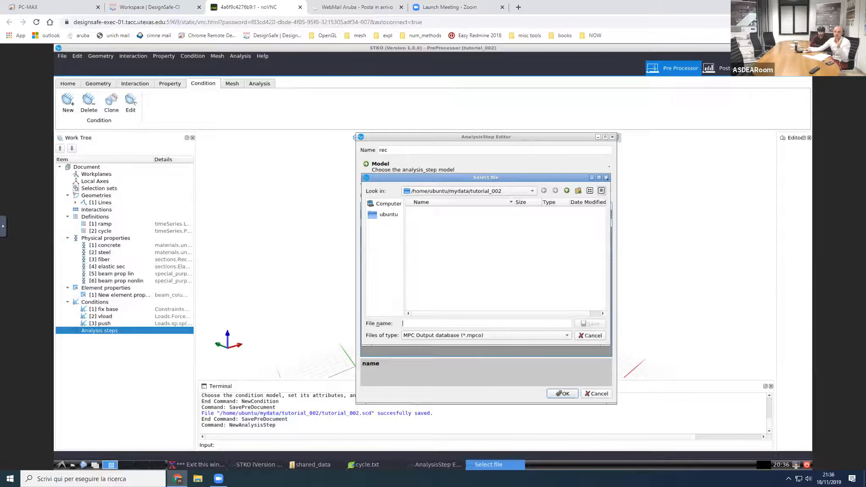
pyautogui.press('Escape')
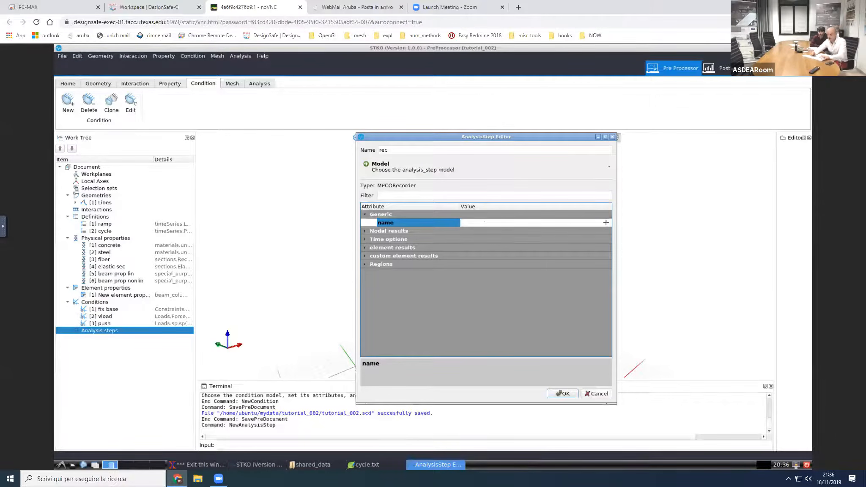
pyautogui.write('ex')
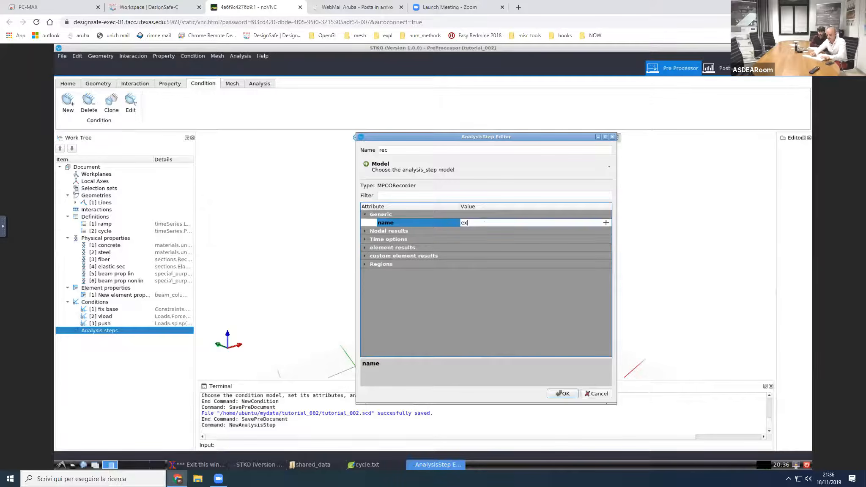
pyautogui.write('ample_002')
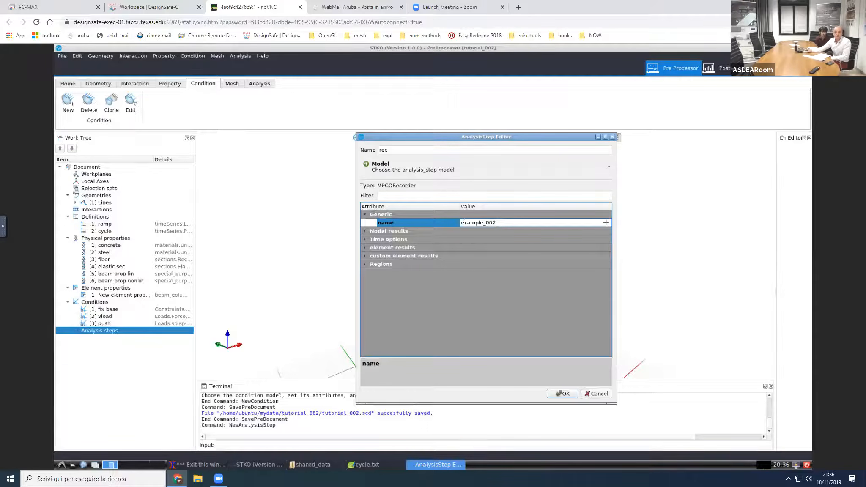
pyautogui.press('Return')
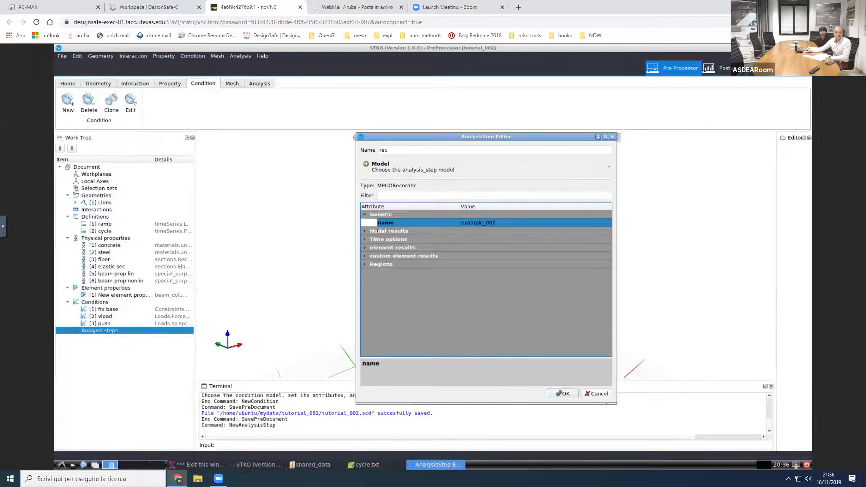
# Step: Enable displacement, rotation, reactionForce and reactionMoment among the recorder's nodal results, and collapse that group
pyautogui.click(365, 231)
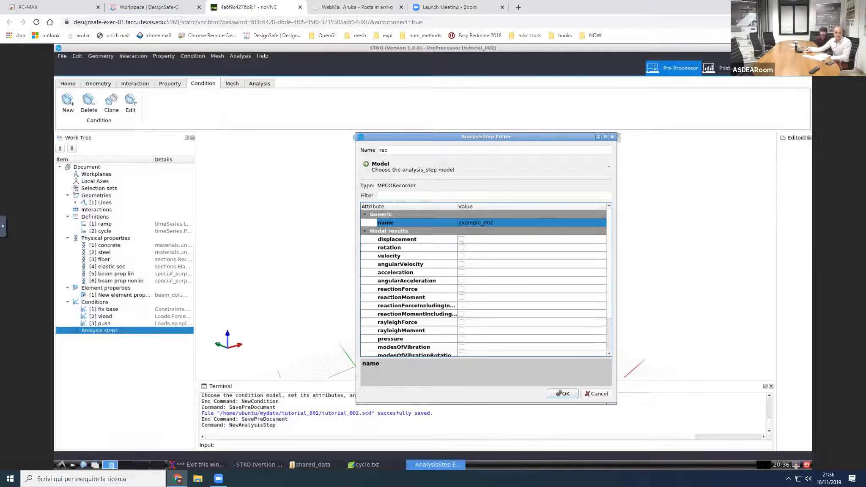
pyautogui.click(461, 240)
pyautogui.click(462, 248)
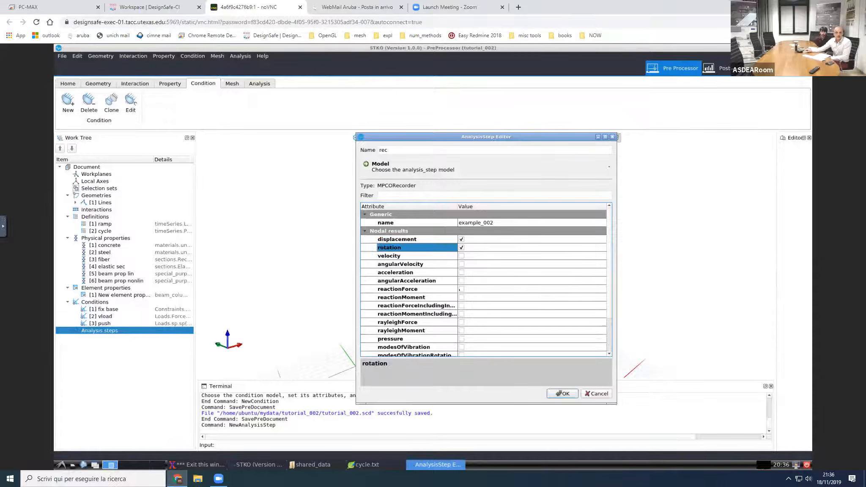
pyautogui.click(462, 289)
pyautogui.click(461, 298)
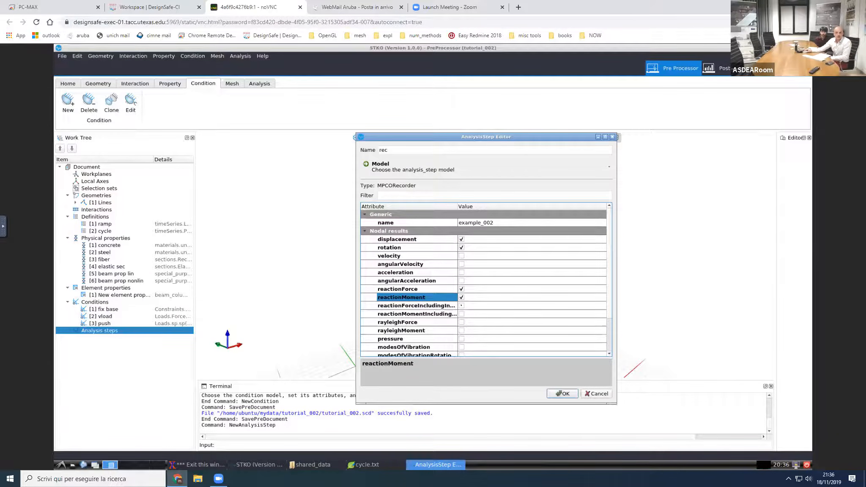
pyautogui.scroll(-2, 415, 318)
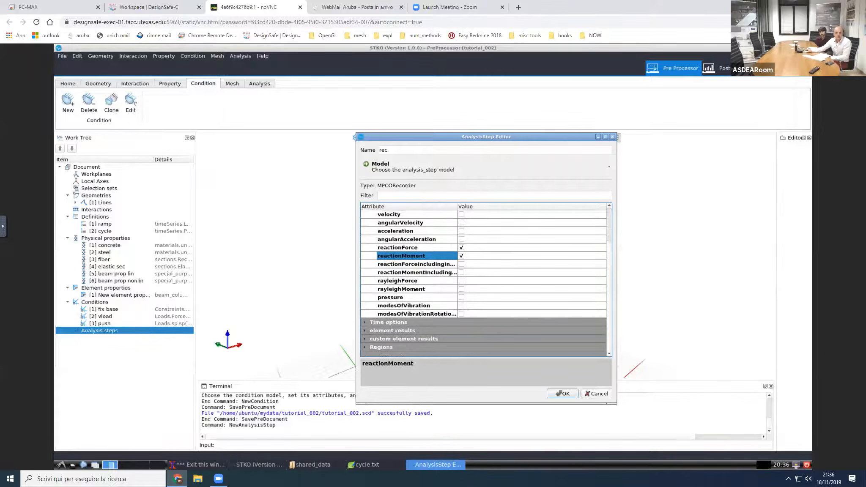
pyautogui.scroll(2, 405, 286)
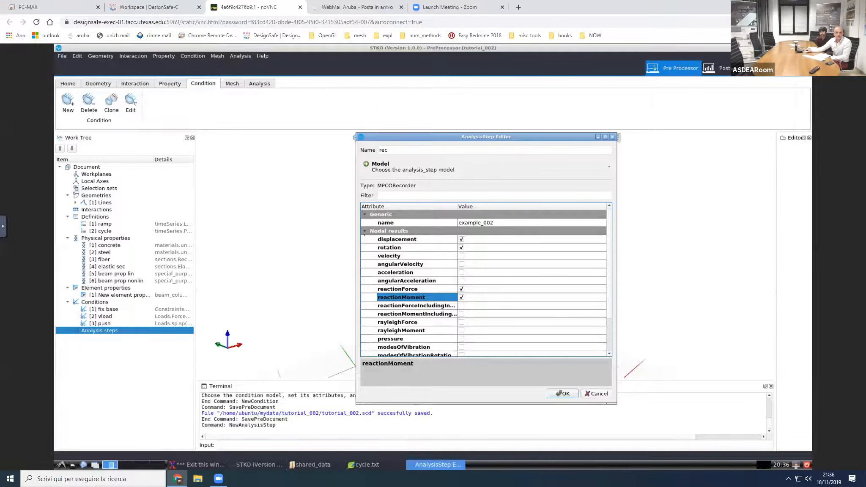
pyautogui.click(364, 231)
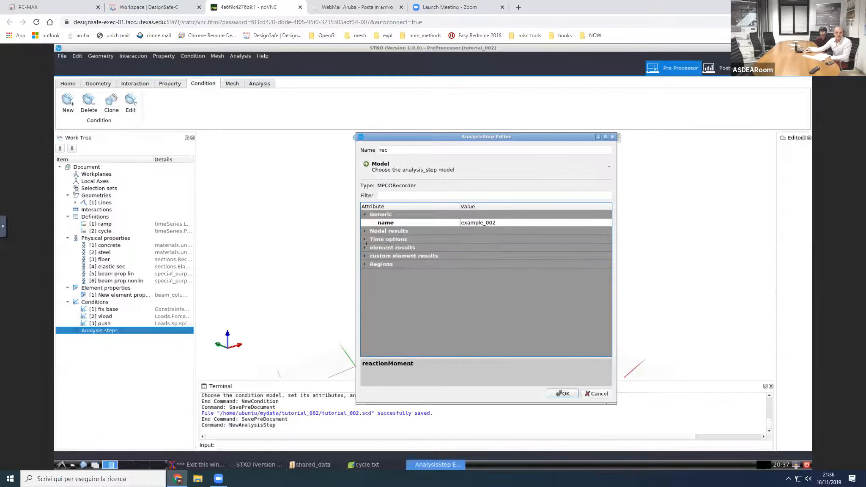
# Step: Enable section.force, section.deformation, section.fiber.stress and section.fiber.strain among the recorder's element results
pyautogui.click(365, 248)
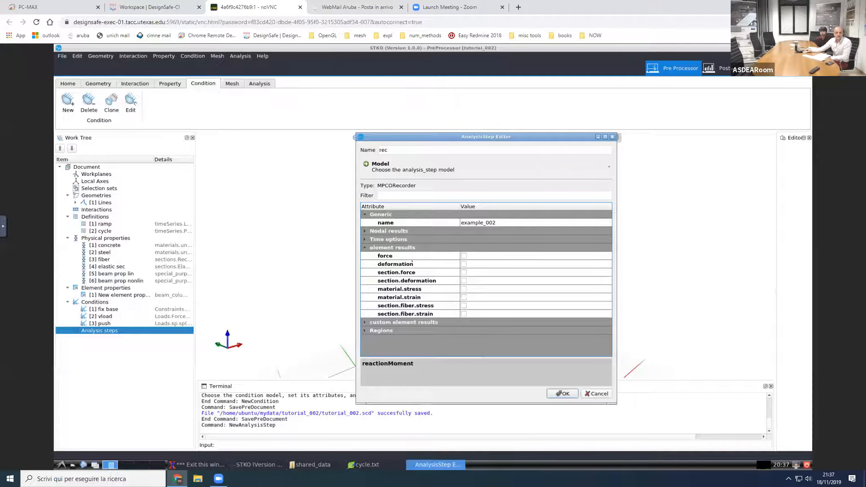
pyautogui.click(464, 272)
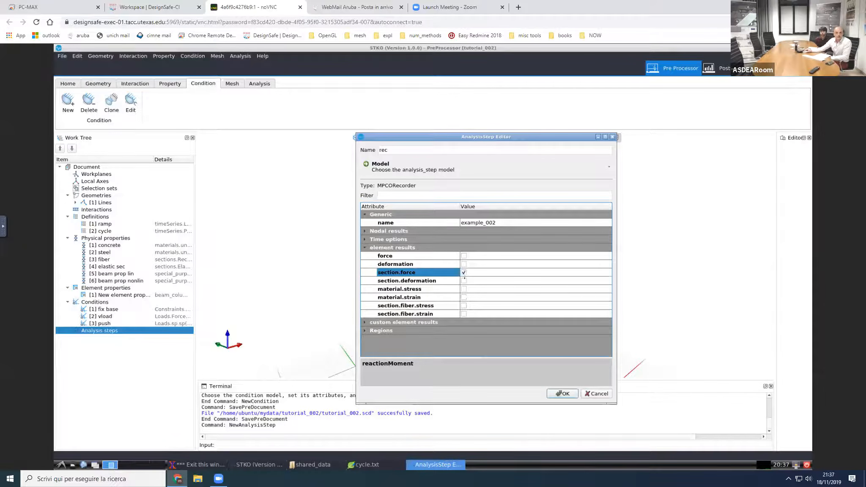
pyautogui.click(464, 281)
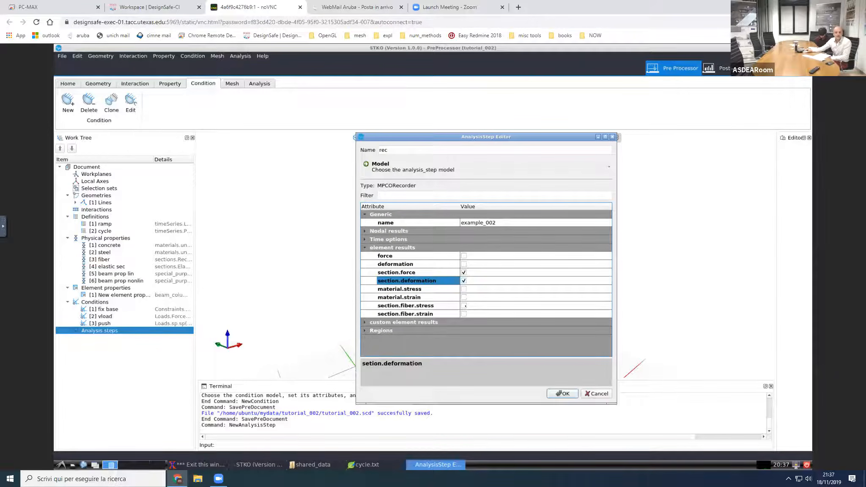
pyautogui.click(464, 306)
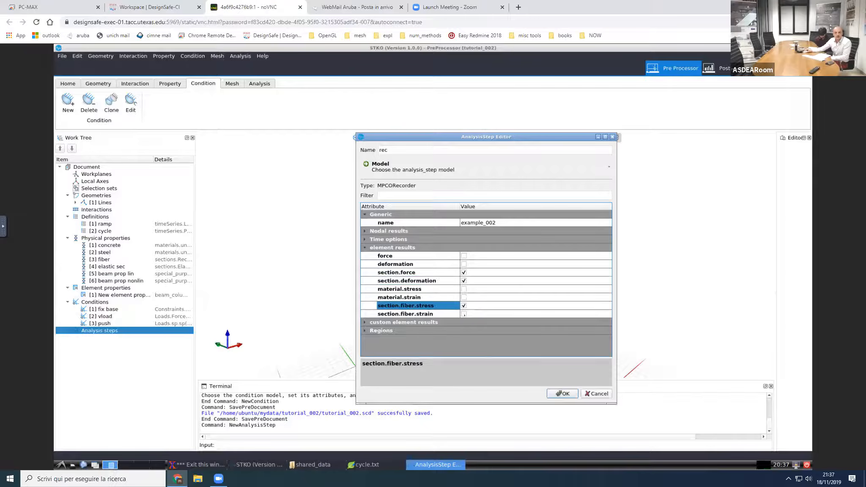
pyautogui.click(464, 314)
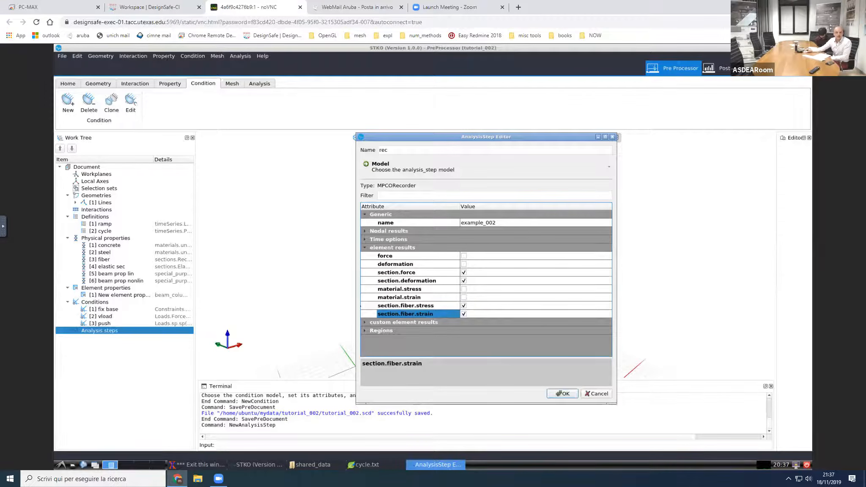
pyautogui.click(365, 322)
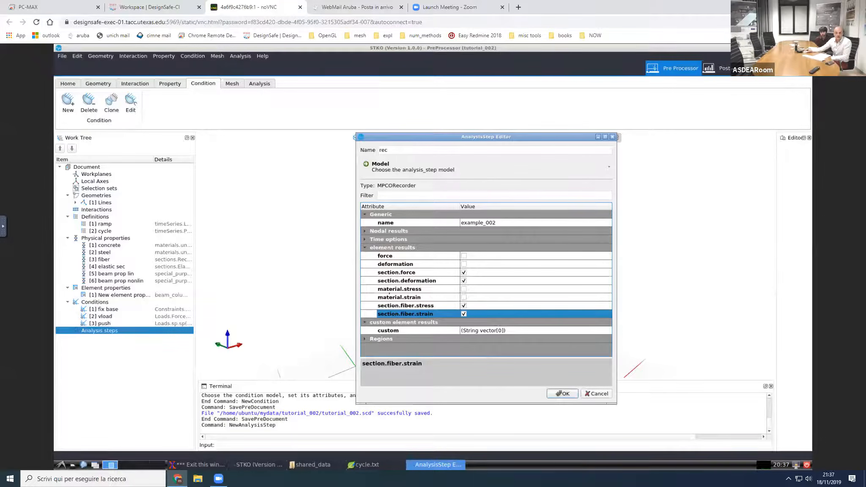
pyautogui.click(438, 331)
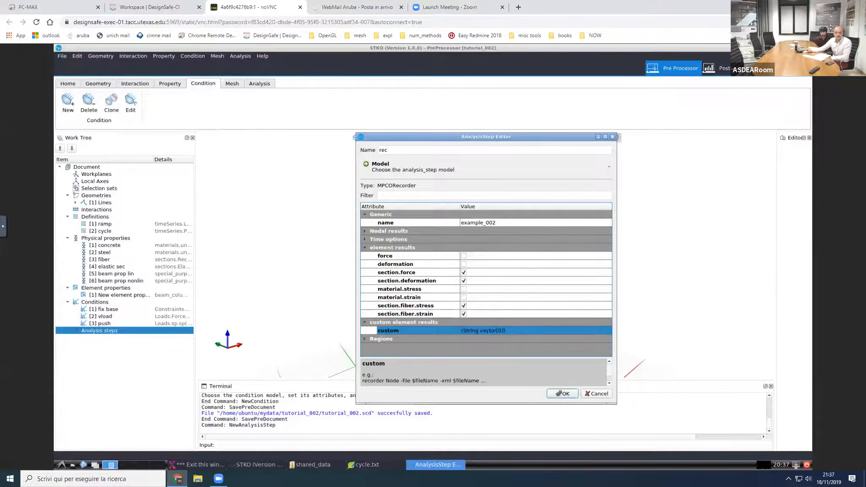
pyautogui.click(547, 331)
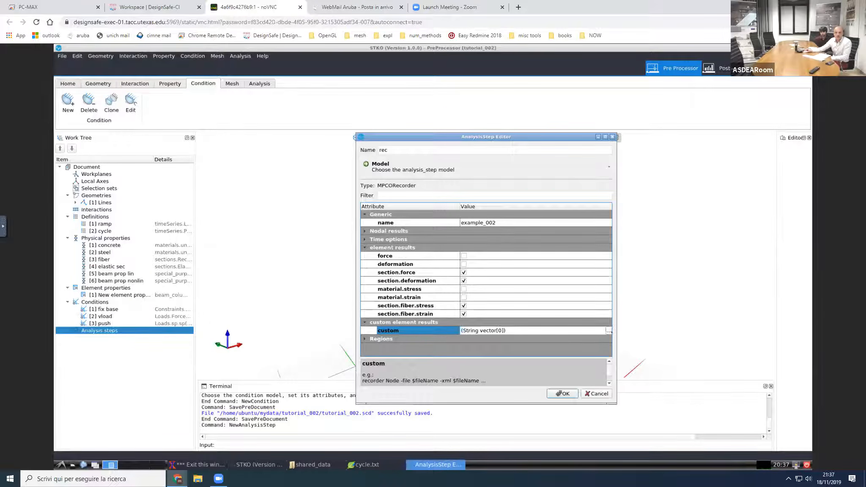
pyautogui.click(608, 330)
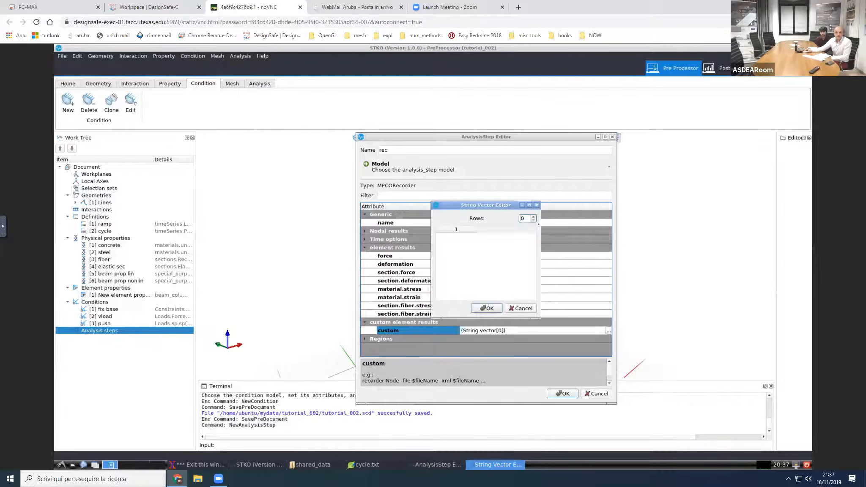
pyautogui.press('Up')
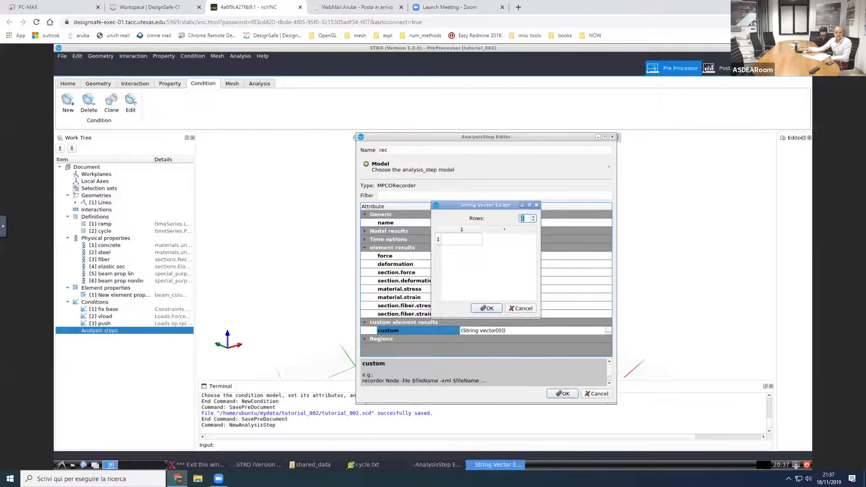
pyautogui.doubleClick(466, 240)
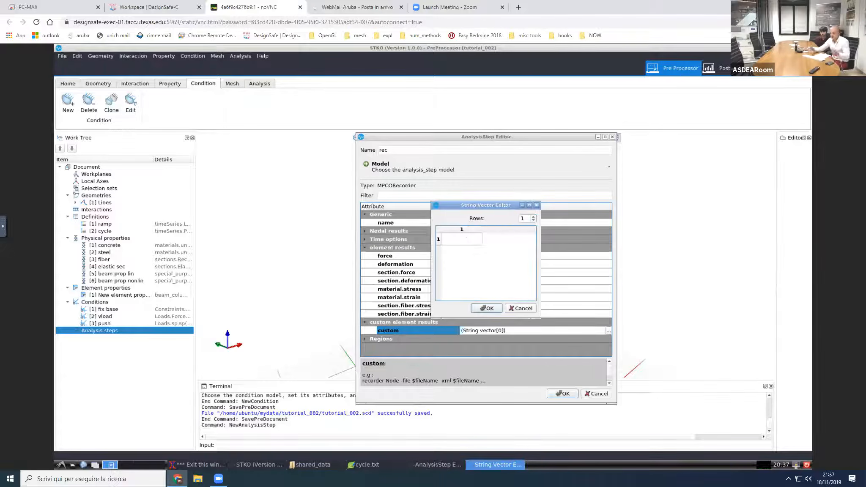
pyautogui.write('damge')
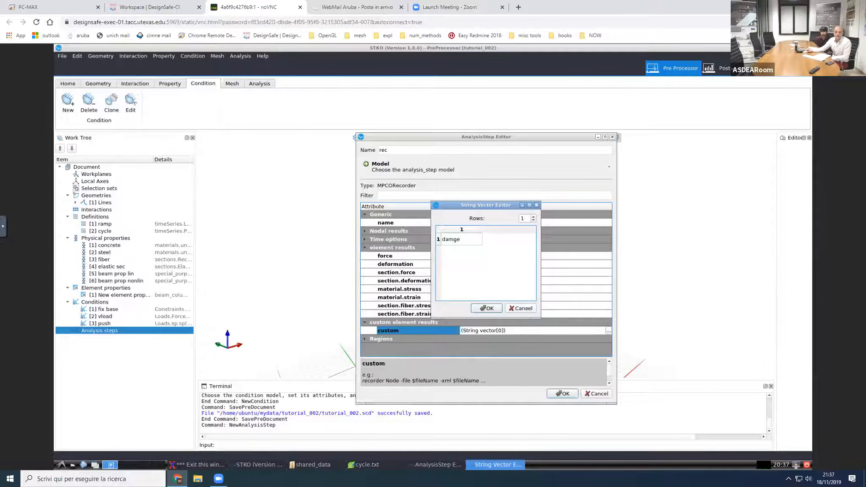
pyautogui.click(527, 308)
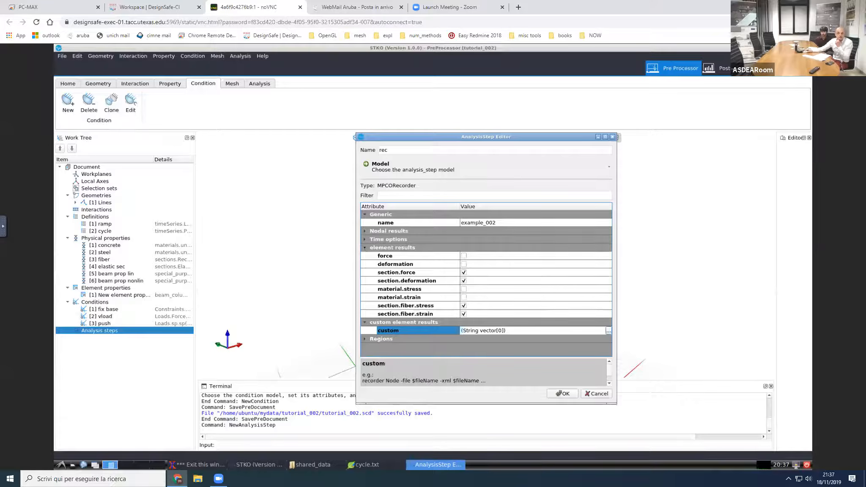
# Step: Set the recorder's record frequency to dt with a time interval of 0.001, and accept the recorder definition
pyautogui.click(365, 248)
pyautogui.click(365, 239)
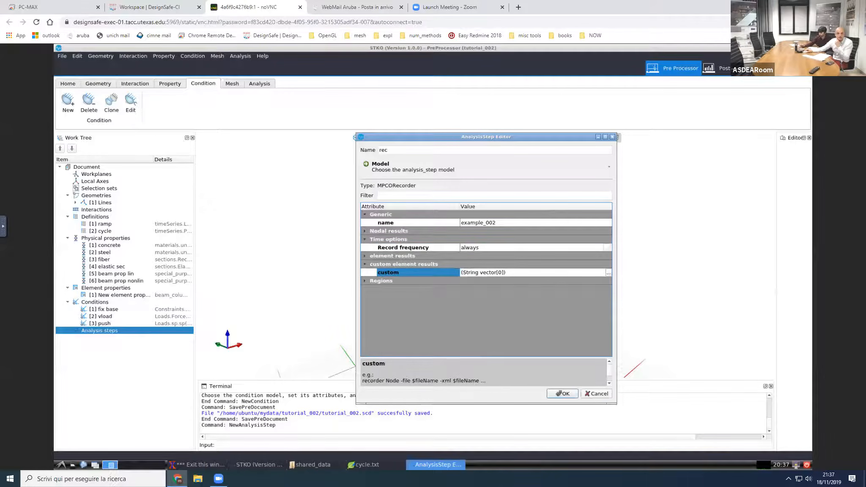
pyautogui.click(410, 248)
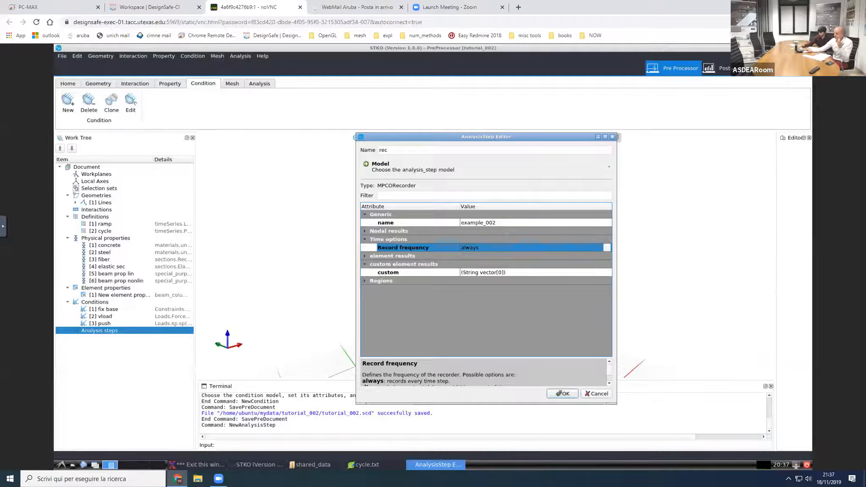
pyautogui.click(484, 248)
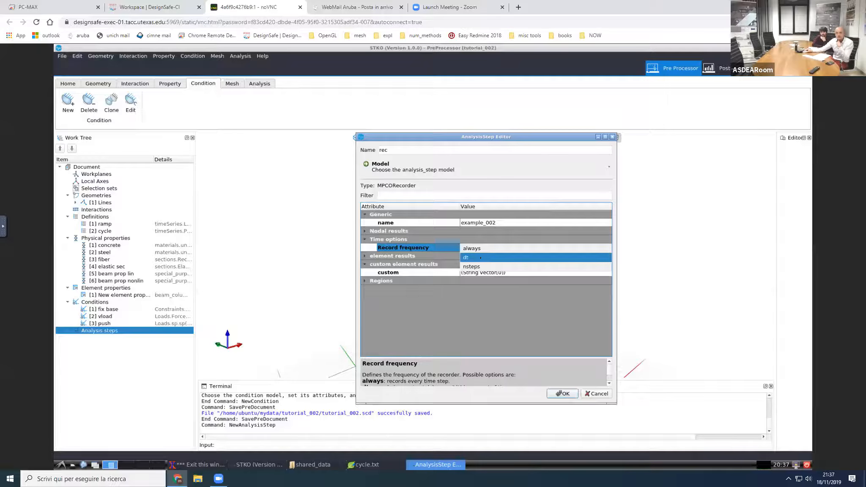
pyautogui.click(485, 258)
pyautogui.click(485, 257)
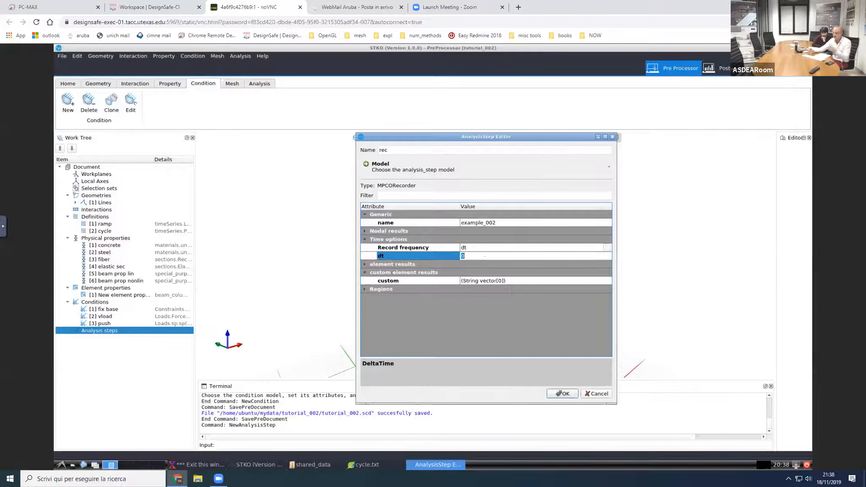
pyautogui.write('.001')
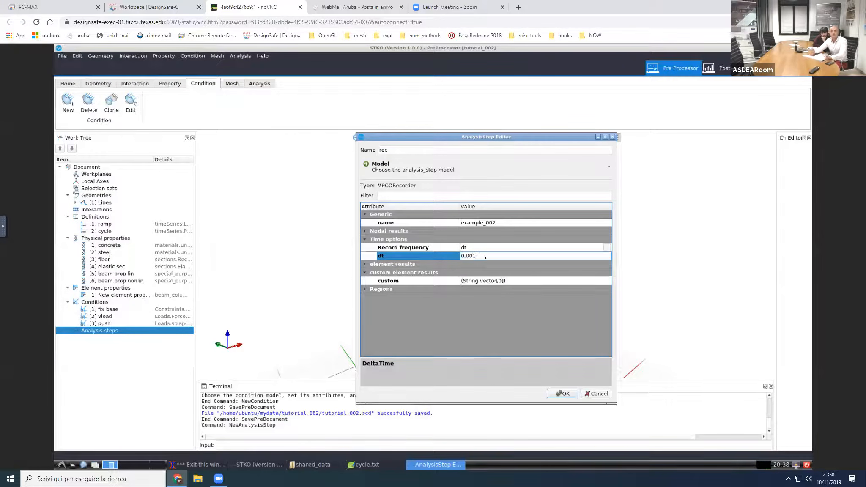
pyautogui.press('Return')
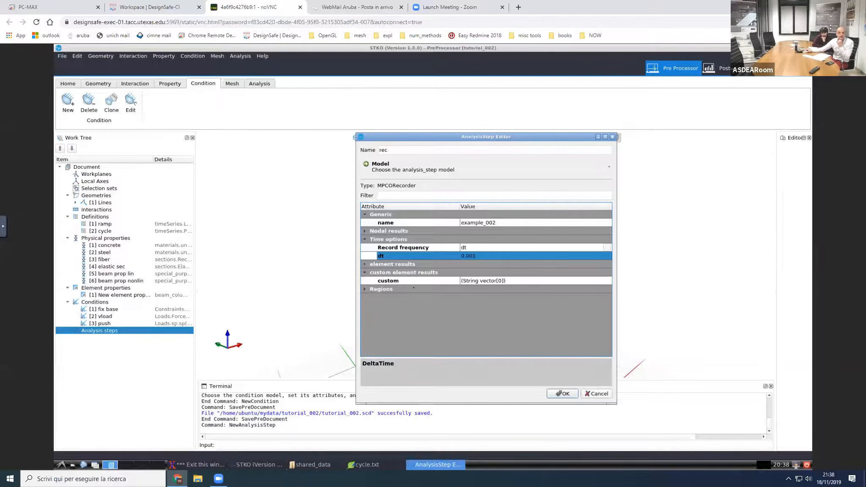
pyautogui.click(366, 289)
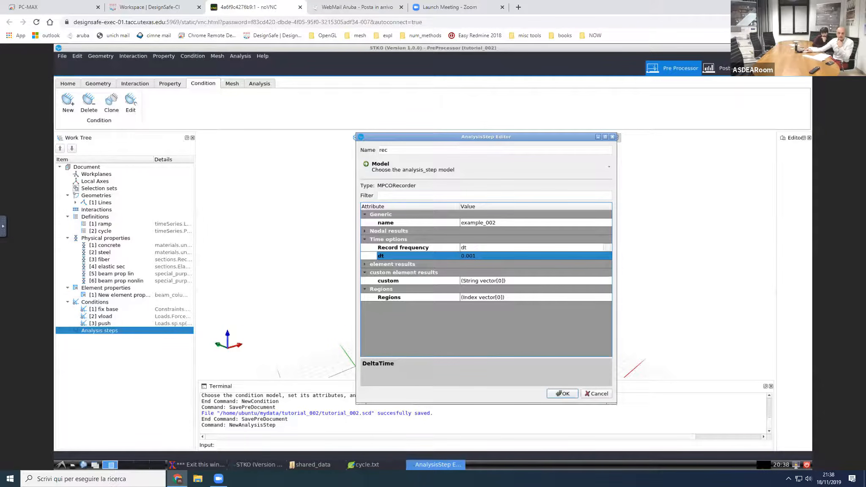
pyautogui.click(561, 394)
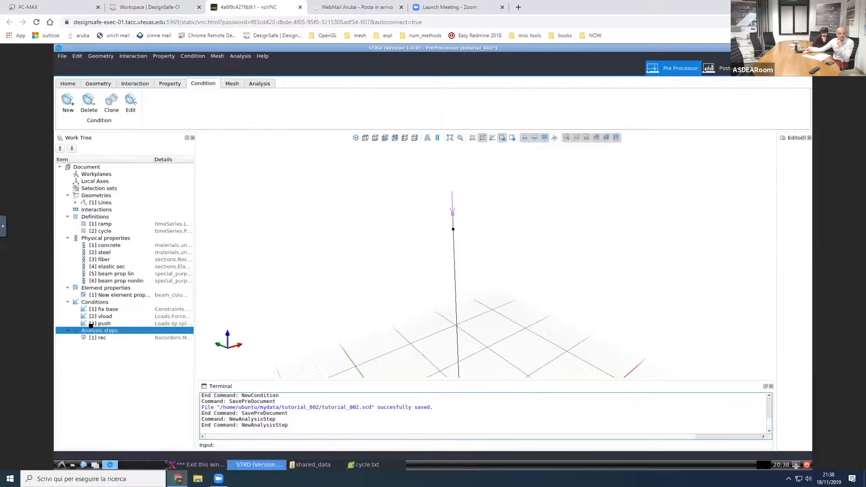
# Step: Add an analysis step named add constra that uses the constraintPattern model
pyautogui.rightClick(98, 330)
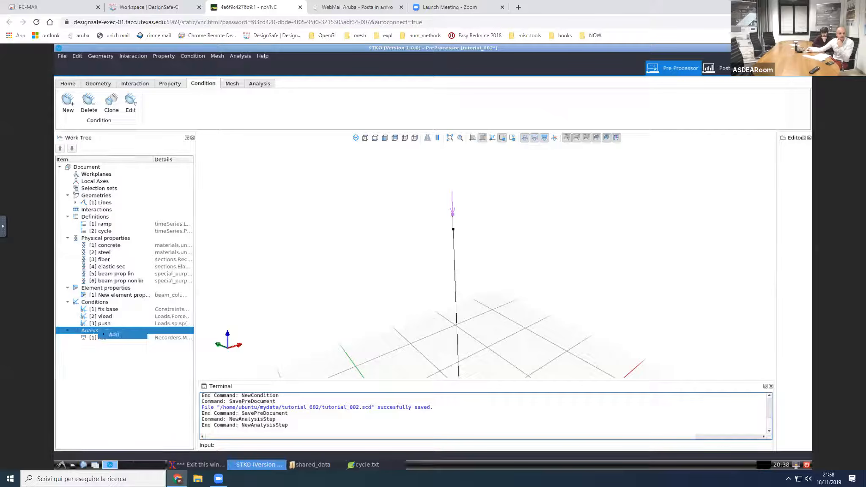
pyautogui.click(111, 334)
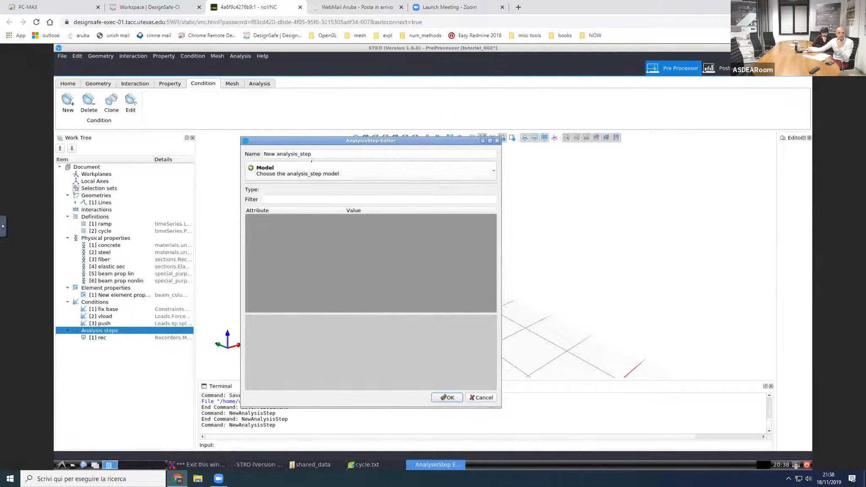
pyautogui.tripleClick(313, 154)
pyautogui.write('add constra')
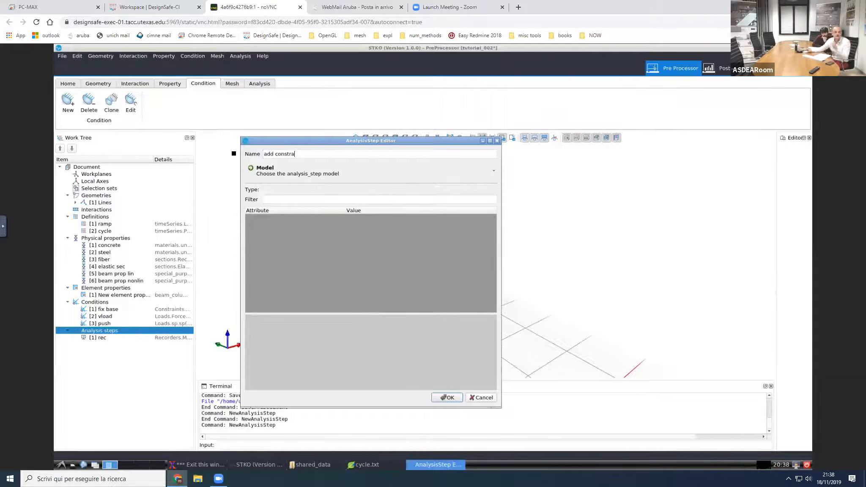
pyautogui.click(272, 173)
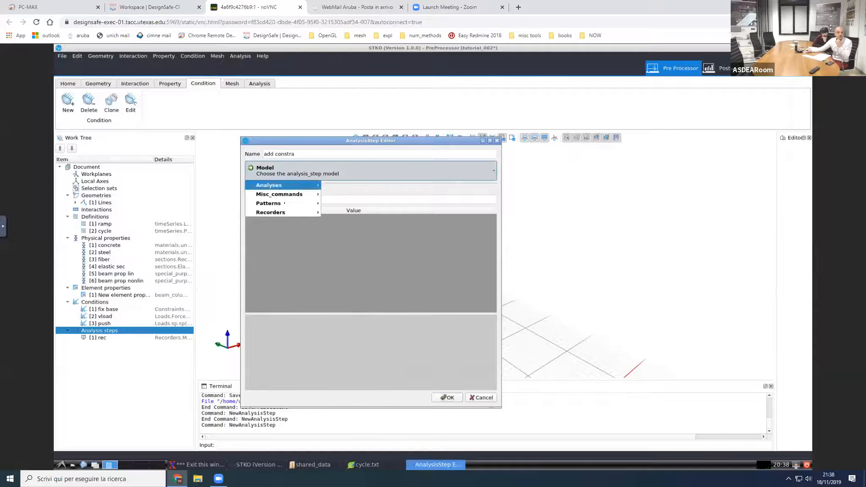
pyautogui.moveTo(285, 204)
pyautogui.moveTo(355, 203)
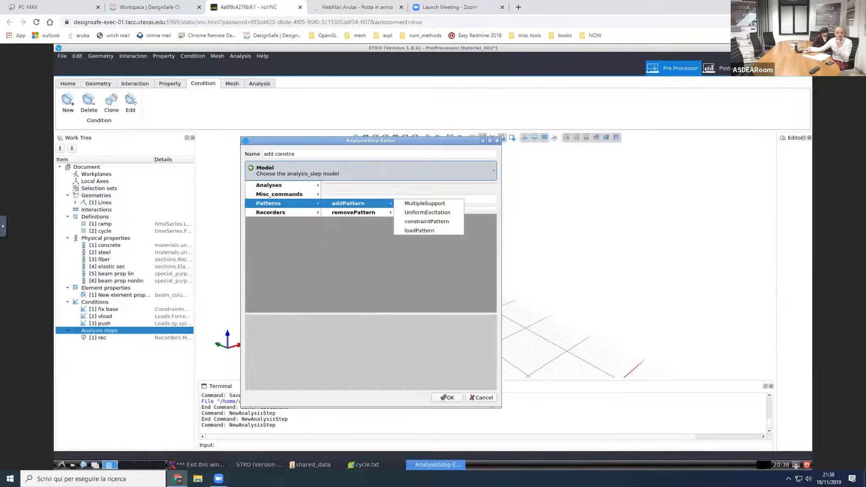
pyautogui.click(423, 221)
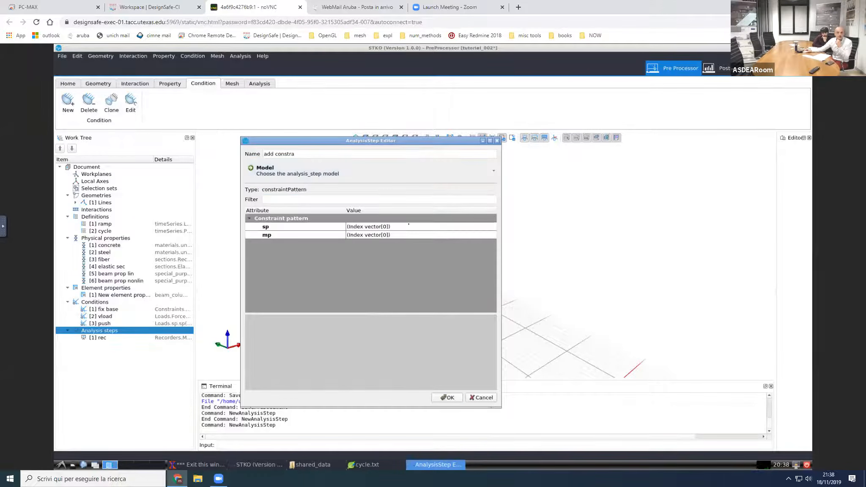
# Step: Assign the fix base condition as the single sp entry of the constraint pattern and accept the analysis step
pyautogui.click(274, 228)
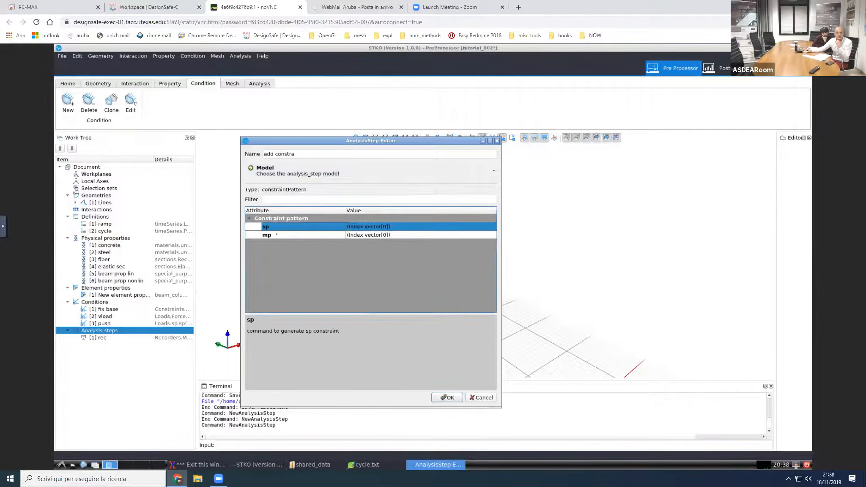
pyautogui.click(372, 236)
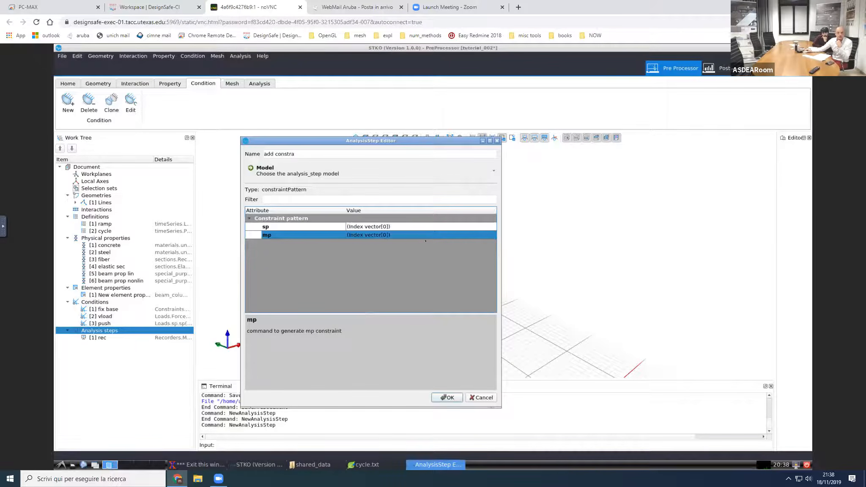
pyautogui.click(487, 227)
pyautogui.click(493, 227)
pyautogui.press('Up')
pyautogui.click(360, 243)
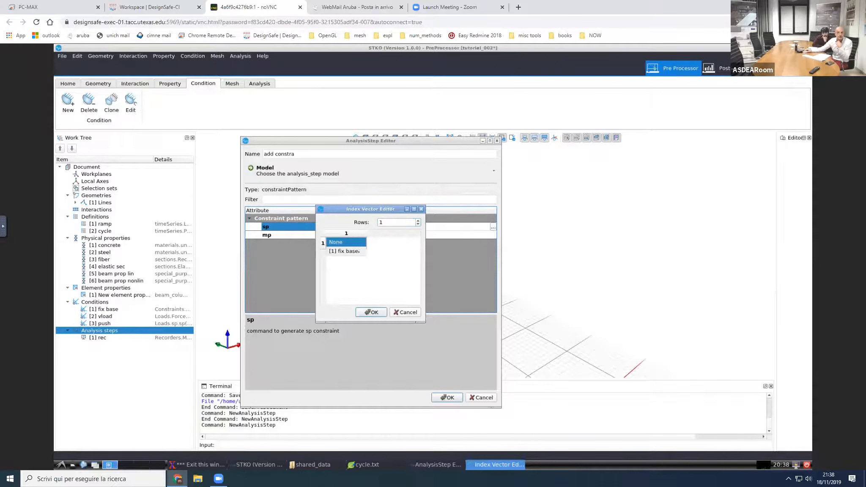
pyautogui.click(358, 252)
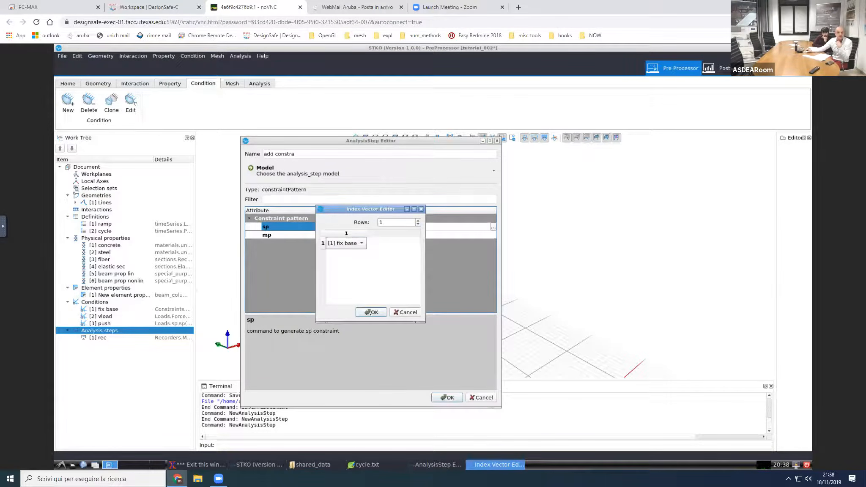
pyautogui.click(371, 312)
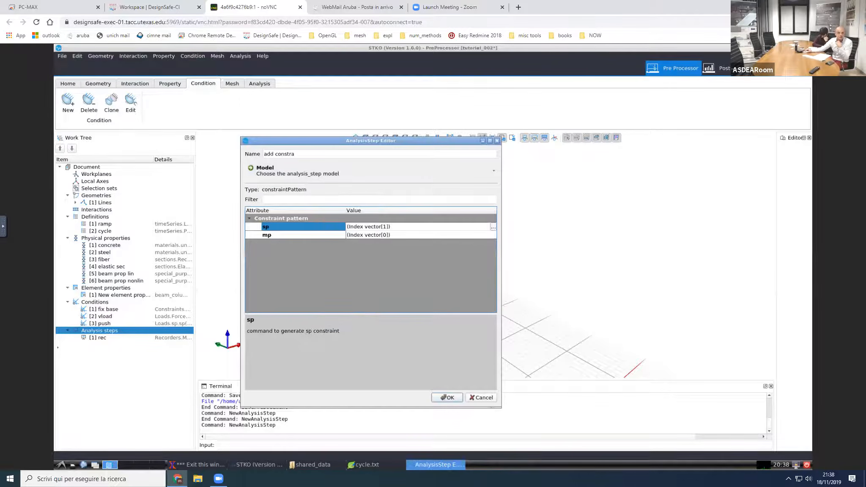
pyautogui.click(447, 398)
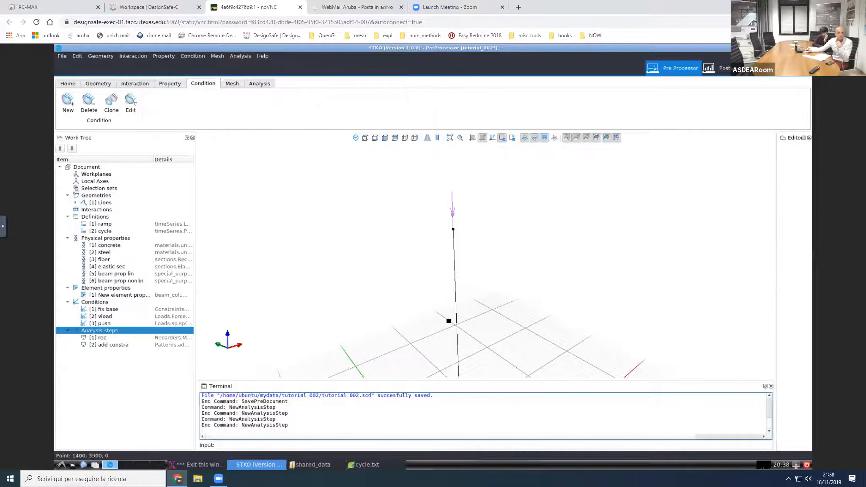
# Step: Add an analysis step named add vload that uses the loadPattern model
pyautogui.scroll(-2, 454, 282)
pyautogui.scroll(-3, 454, 281)
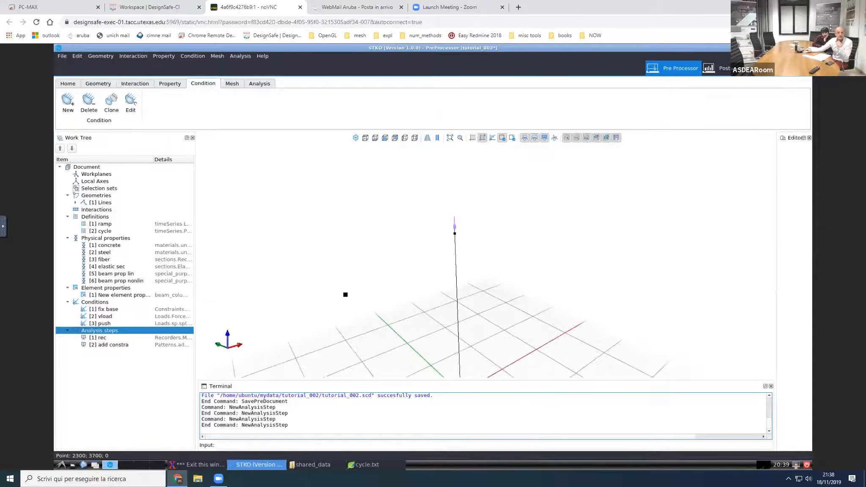
pyautogui.rightClick(99, 331)
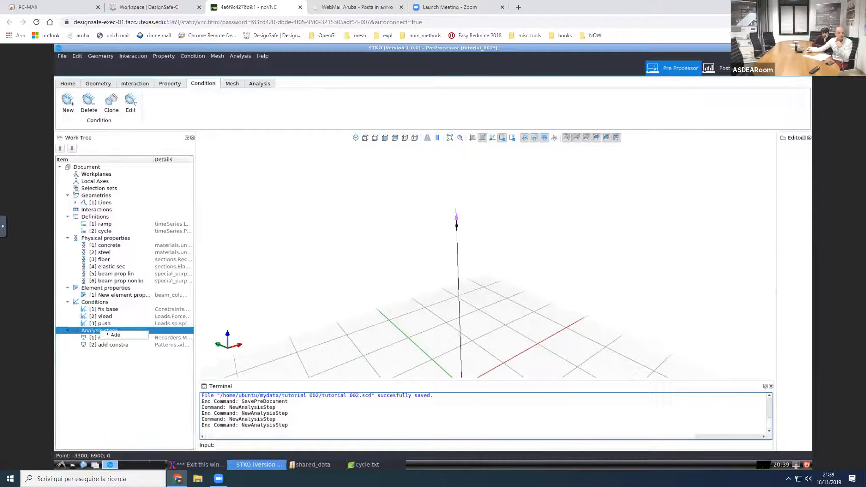
pyautogui.click(115, 335)
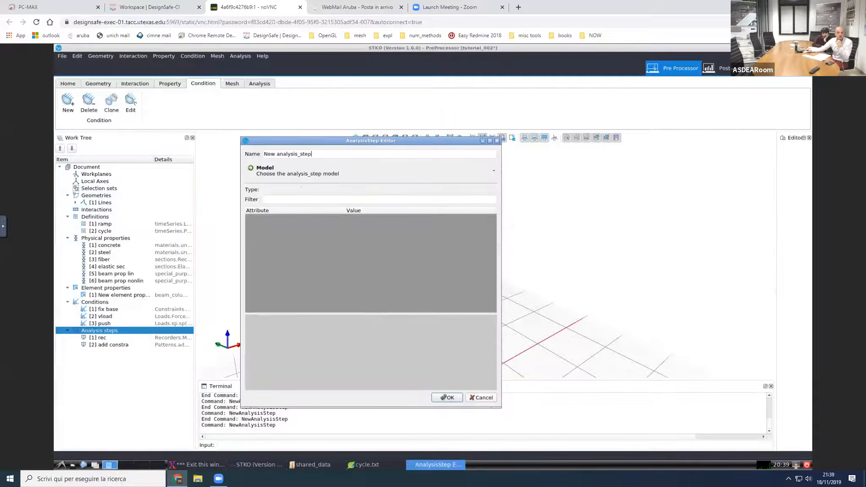
pyautogui.hotkey('ctrl', 'a')
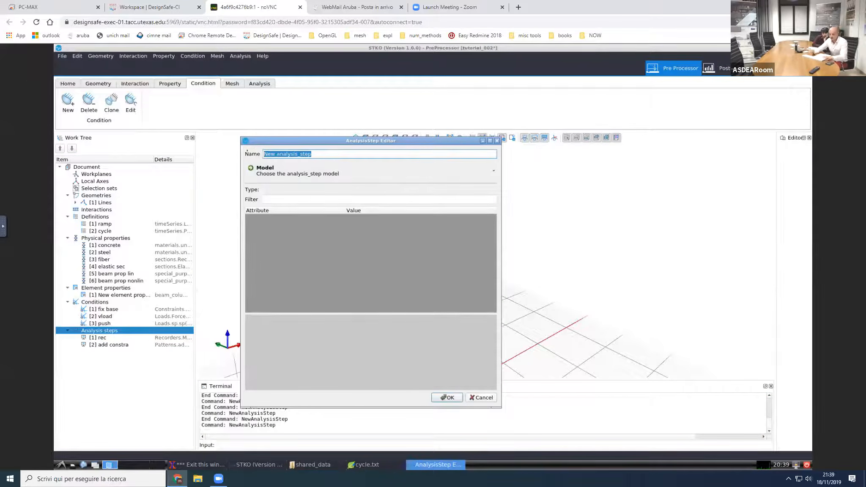
pyautogui.write('add vload')
pyautogui.click(271, 177)
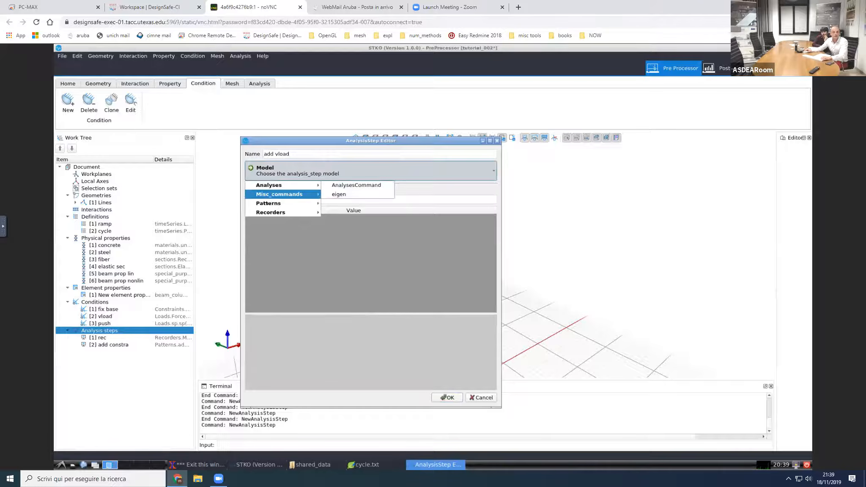
pyautogui.moveTo(309, 205)
pyautogui.moveTo(342, 205)
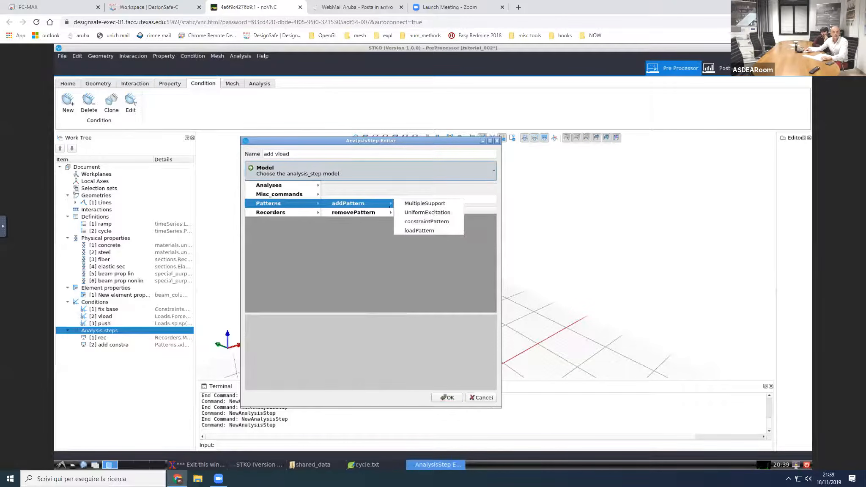
pyautogui.moveTo(372, 213)
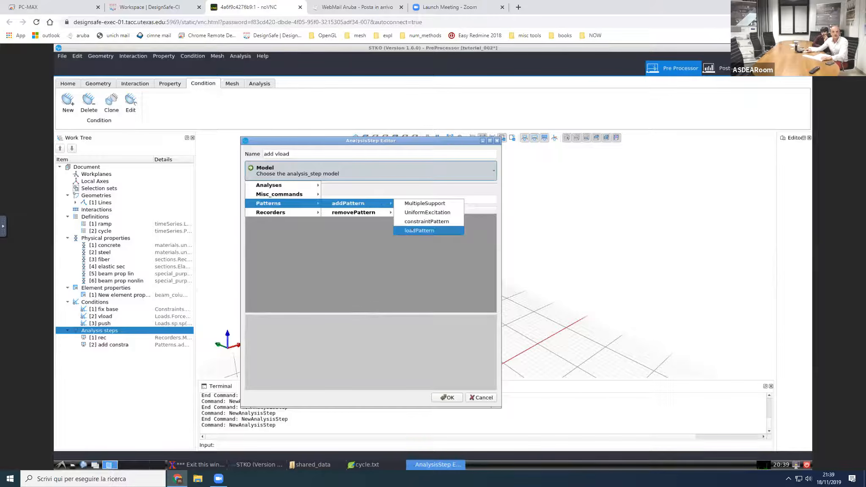
pyautogui.click(418, 231)
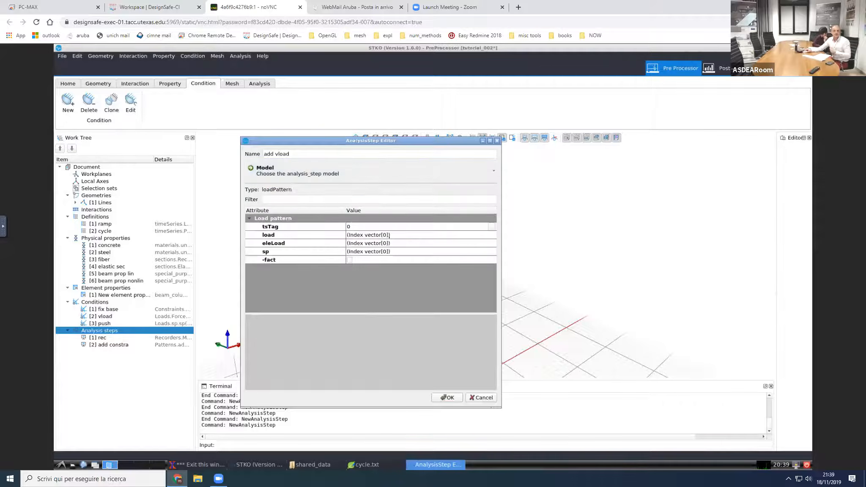
# Step: Set the load pattern's time series to ramp, assign the vload condition as its single load entry, and accept the analysis step
pyautogui.click(409, 228)
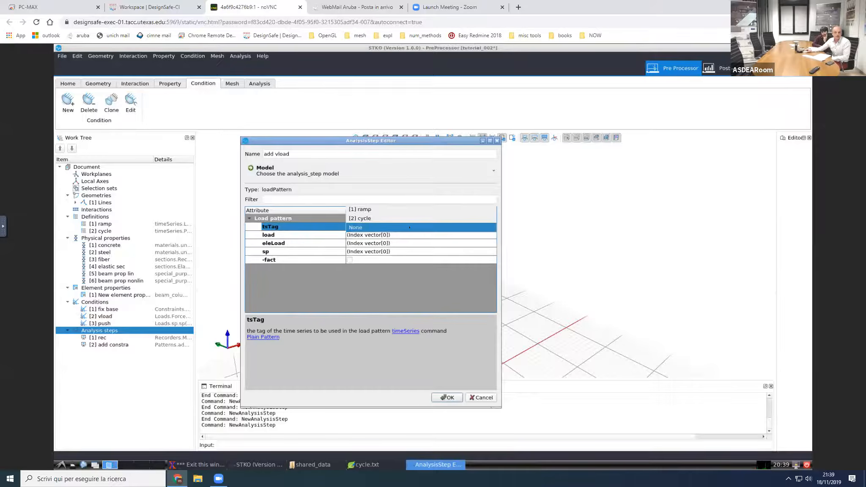
pyautogui.click(395, 210)
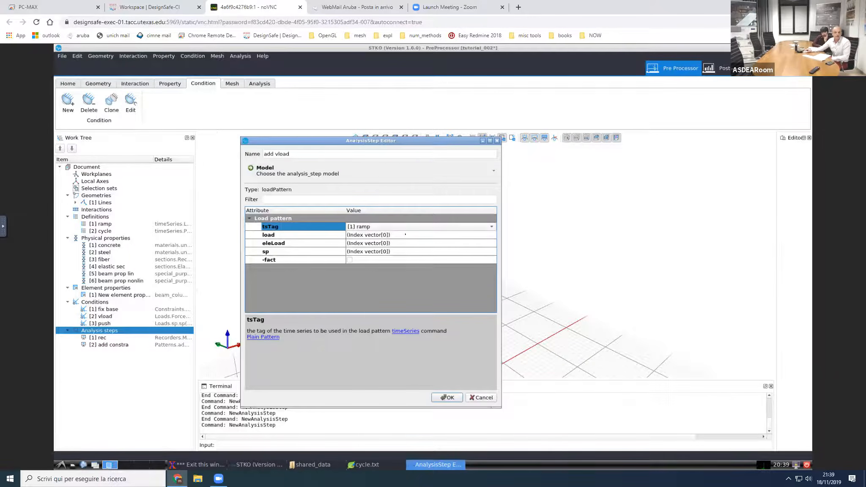
pyautogui.click(423, 235)
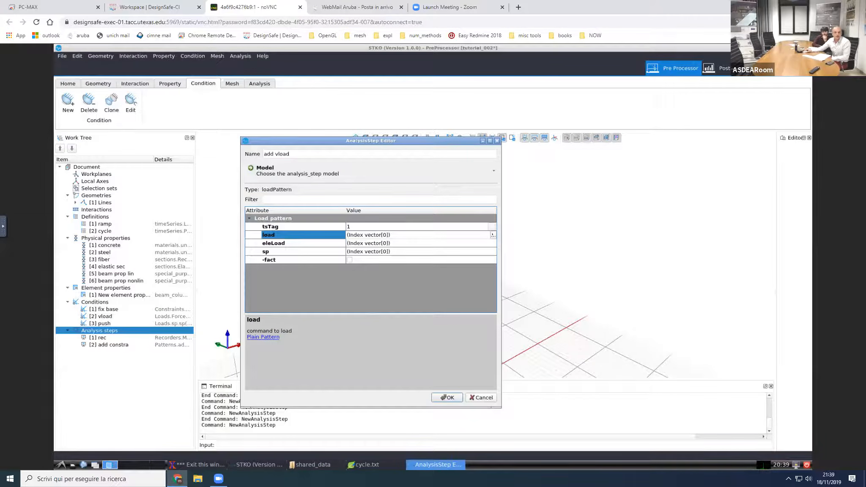
pyautogui.click(493, 234)
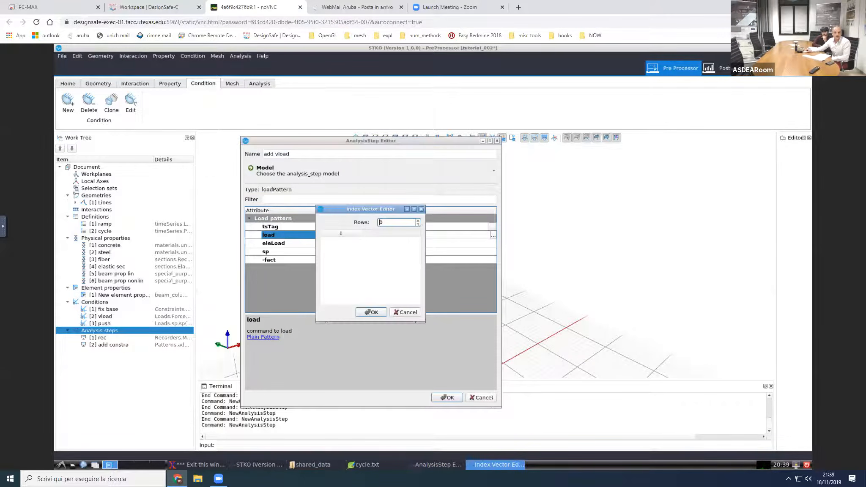
pyautogui.press('Up')
pyautogui.click(362, 244)
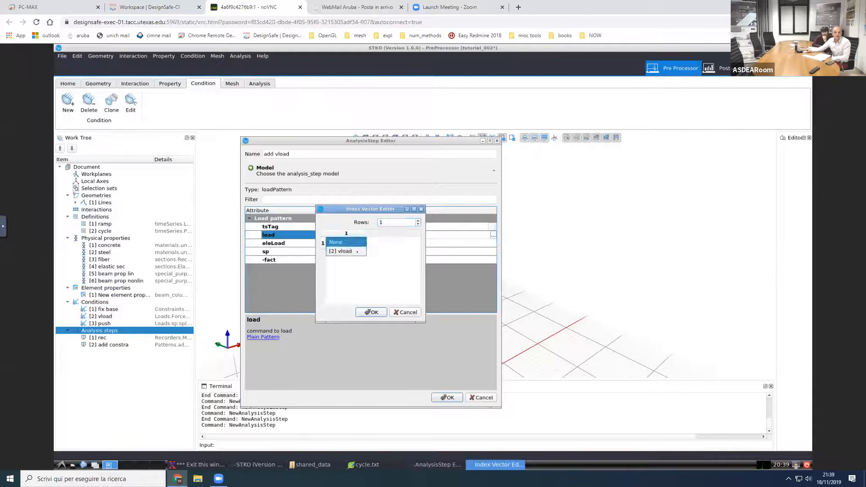
pyautogui.click(355, 253)
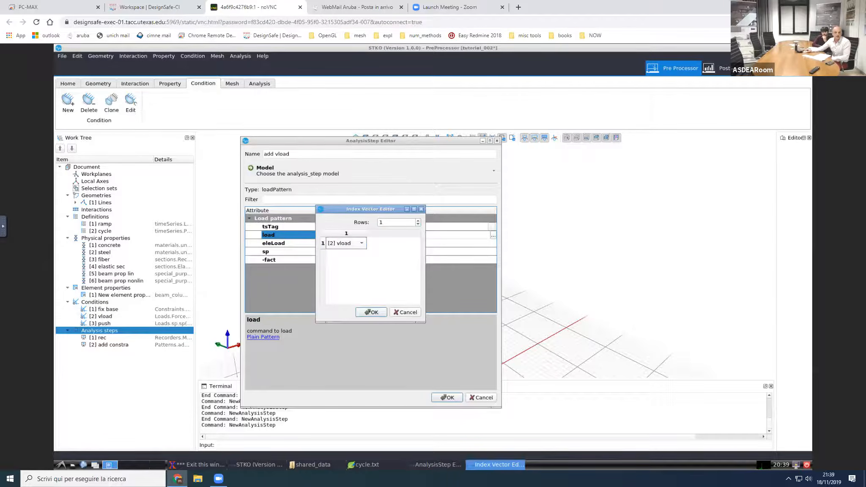
pyautogui.click(372, 313)
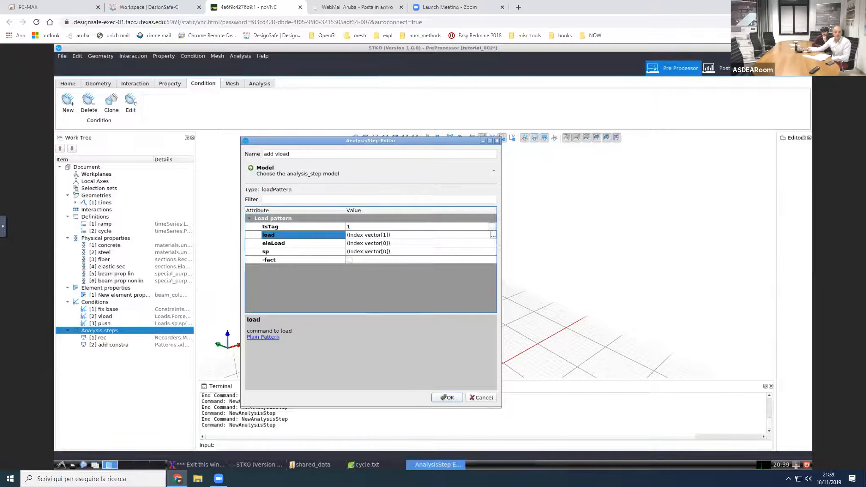
pyautogui.click(447, 398)
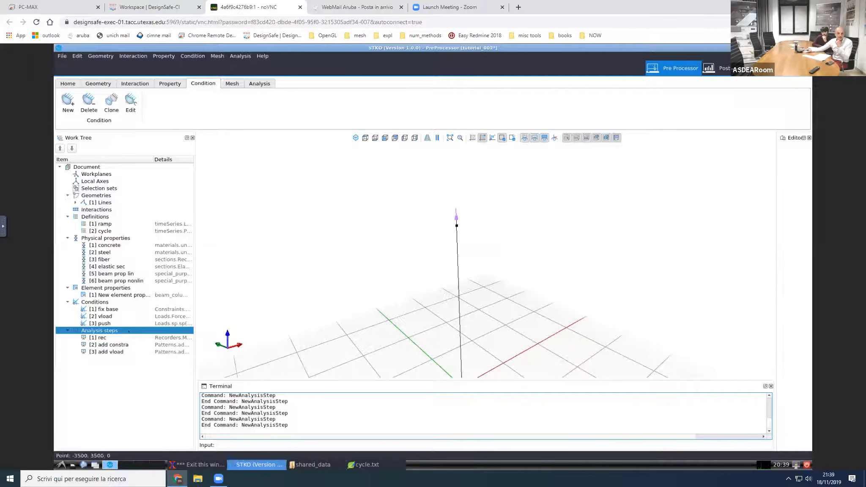
# Step: Add an analysis step named analysis 1 that uses the AnalysesCommand model
pyautogui.rightClick(128, 331)
pyautogui.click(142, 334)
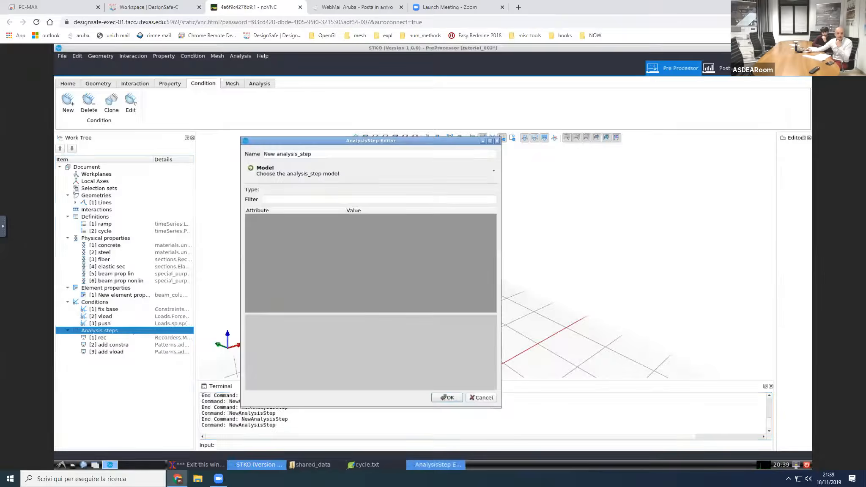
pyautogui.moveTo(312, 154); pyautogui.dragTo(236, 146)
pyautogui.write('an')
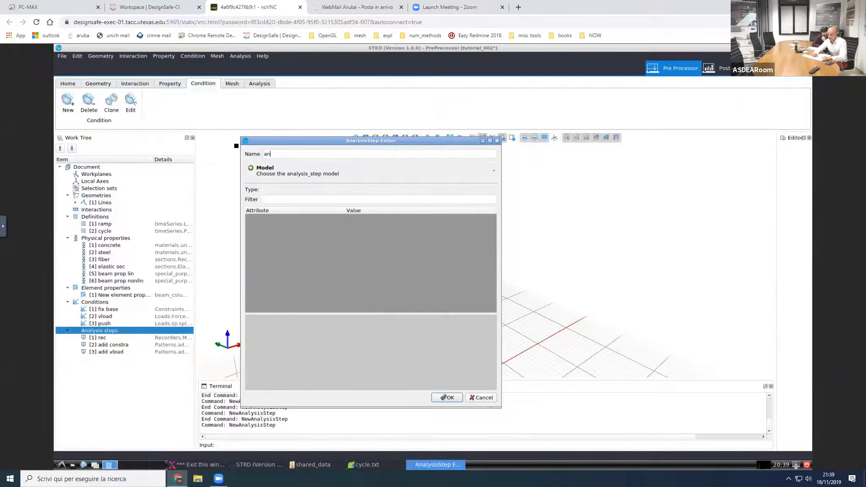
pyautogui.write('alysis 1')
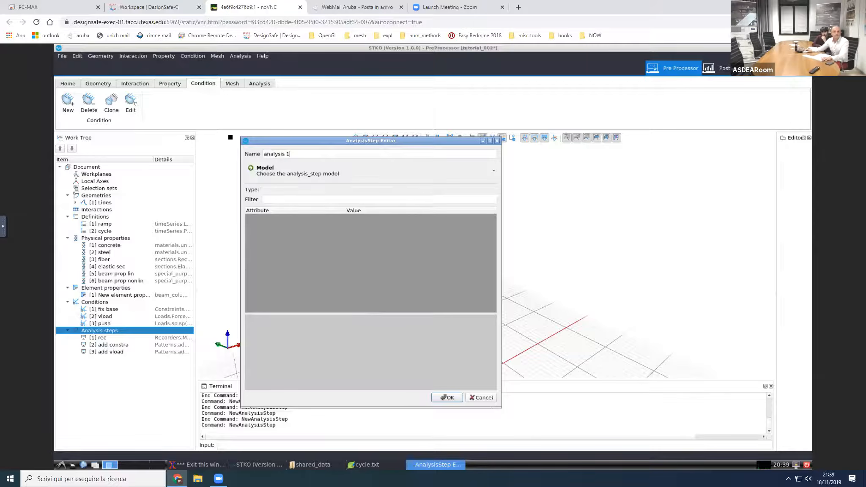
pyautogui.click(286, 177)
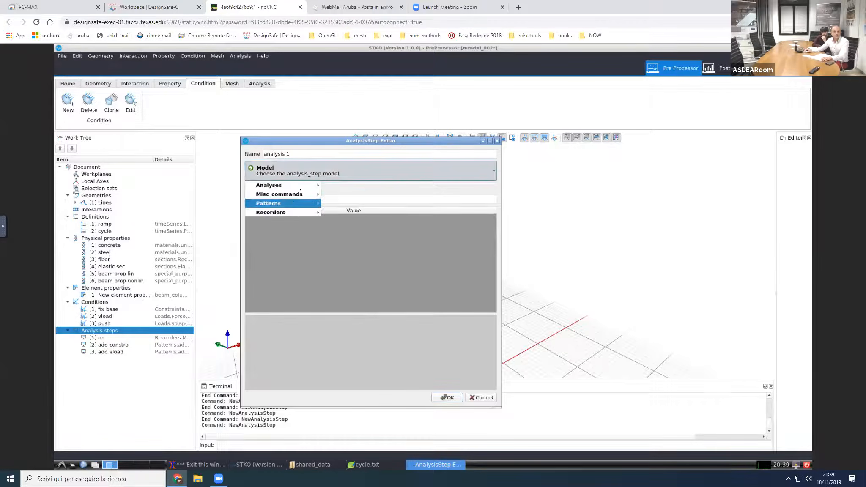
pyautogui.moveTo(305, 185)
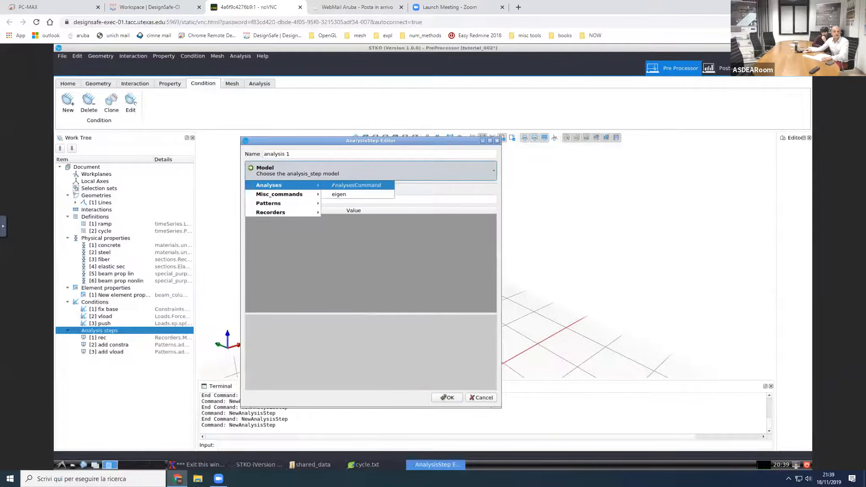
pyautogui.click(333, 185)
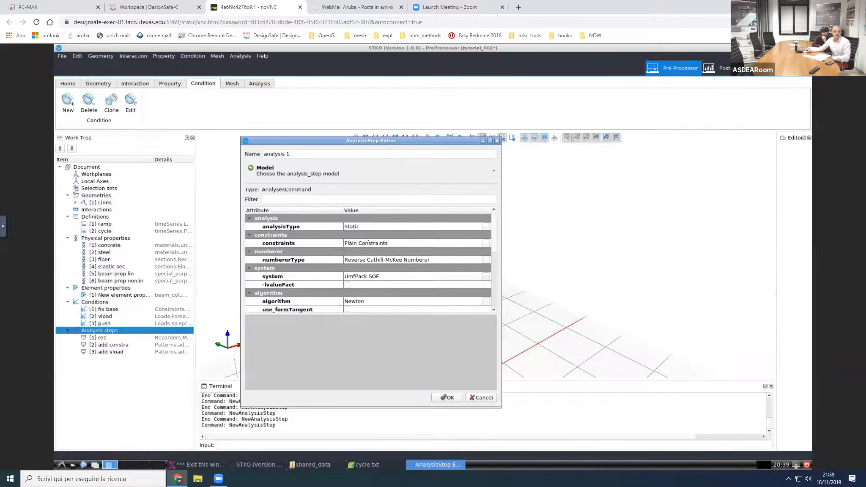
# Step: Set the analysis constraints to Transformation Method and the numberer type to Parallel Reverse Cuthill-McKee Numberer
pyautogui.click(366, 244)
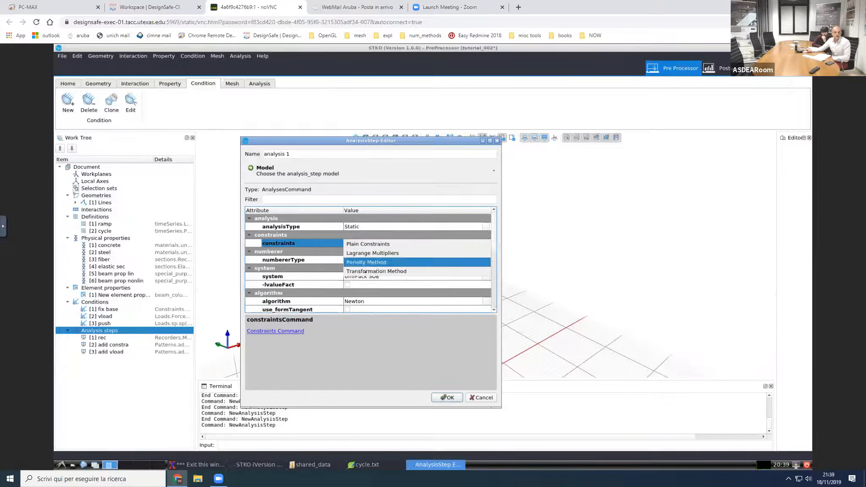
pyautogui.click(367, 271)
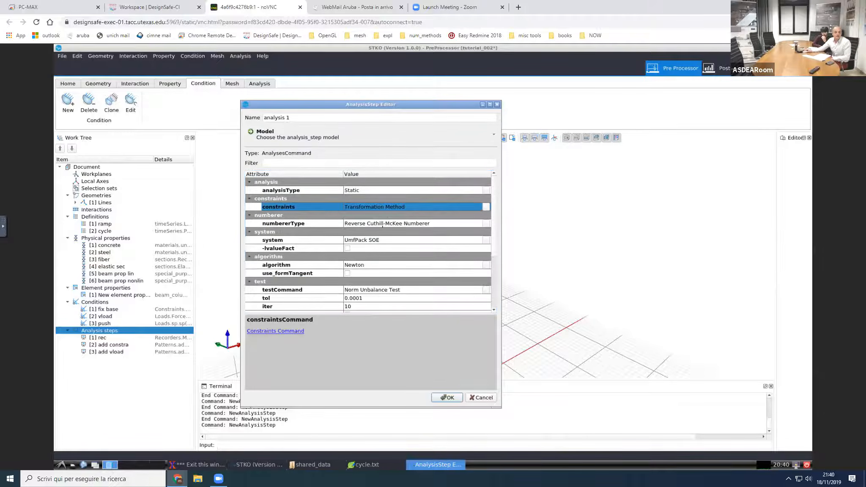
pyautogui.click(382, 224)
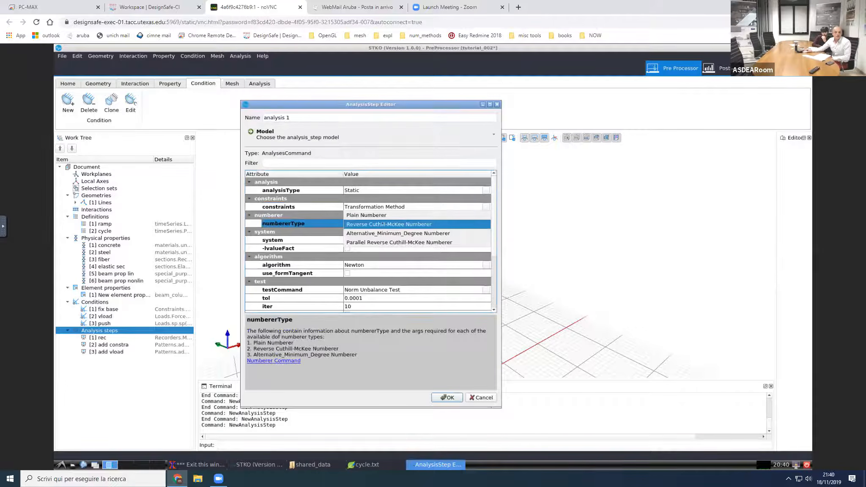
pyautogui.click(375, 243)
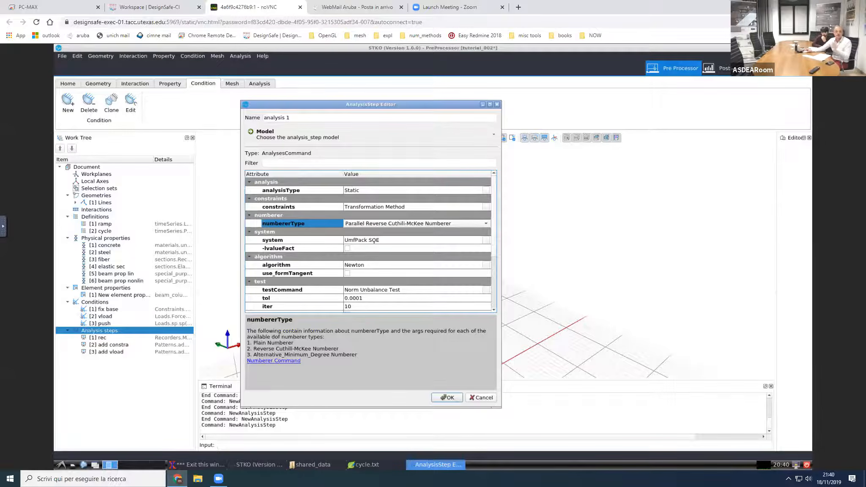
# Step: Set the analysis system to Mumps and the solution algorithm to Newton with Line Search
pyautogui.click(374, 240)
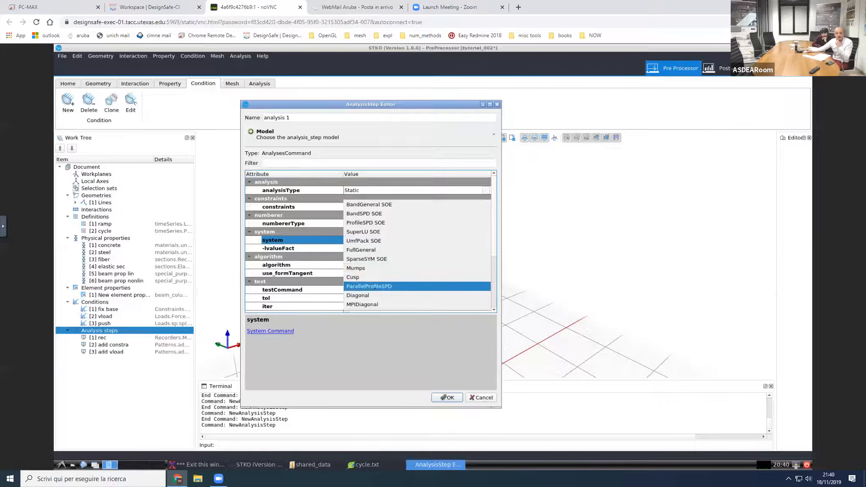
pyautogui.click(366, 269)
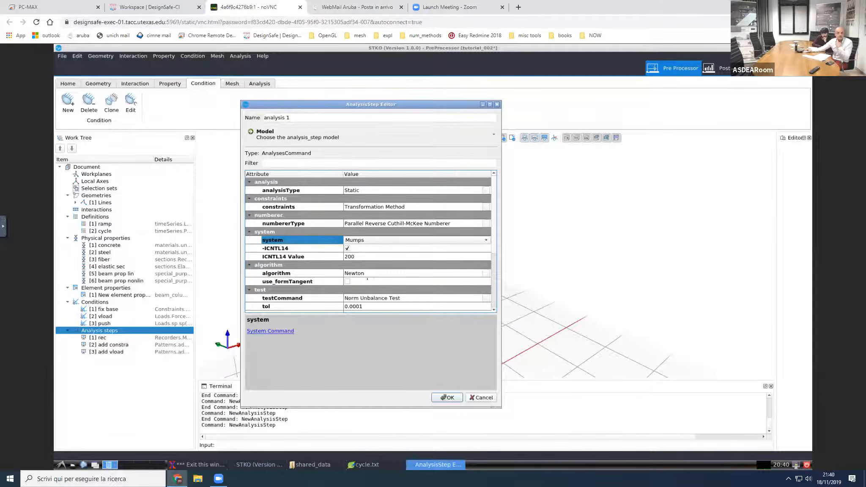
pyautogui.click(382, 273)
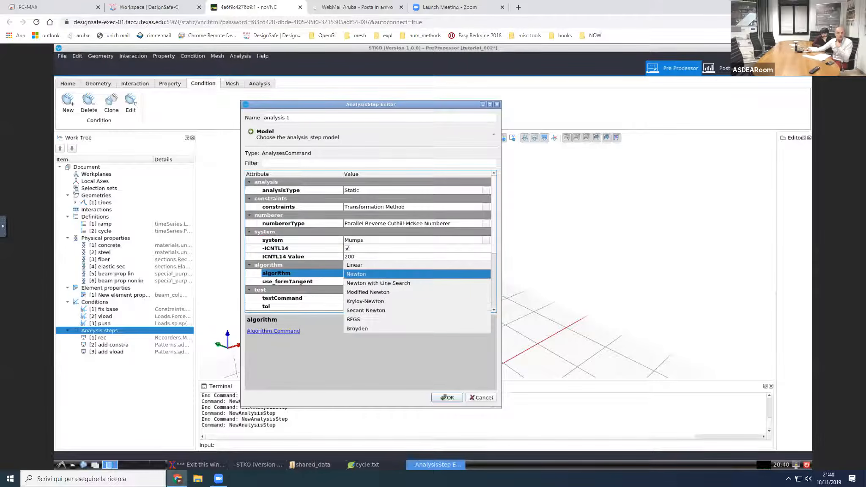
pyautogui.click(378, 283)
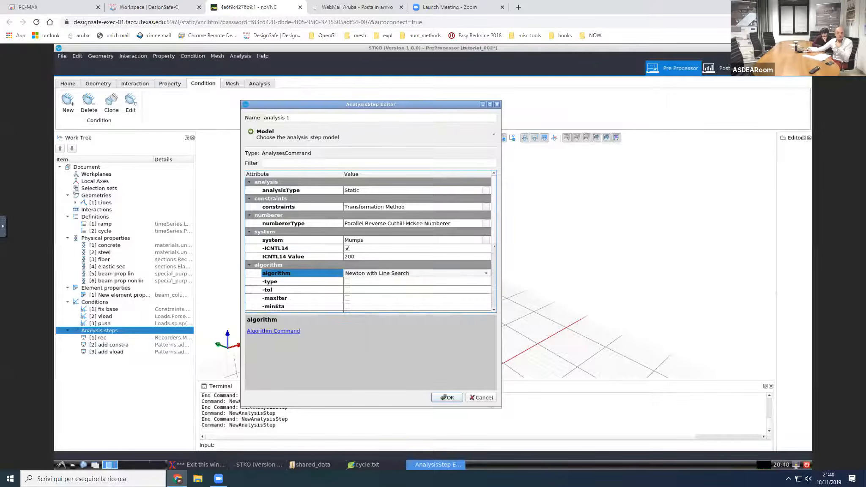
# Step: Set the convergence test to Norm Displacement Increment Test with a tolerance of 1e-7
pyautogui.scroll(-4, 368, 243)
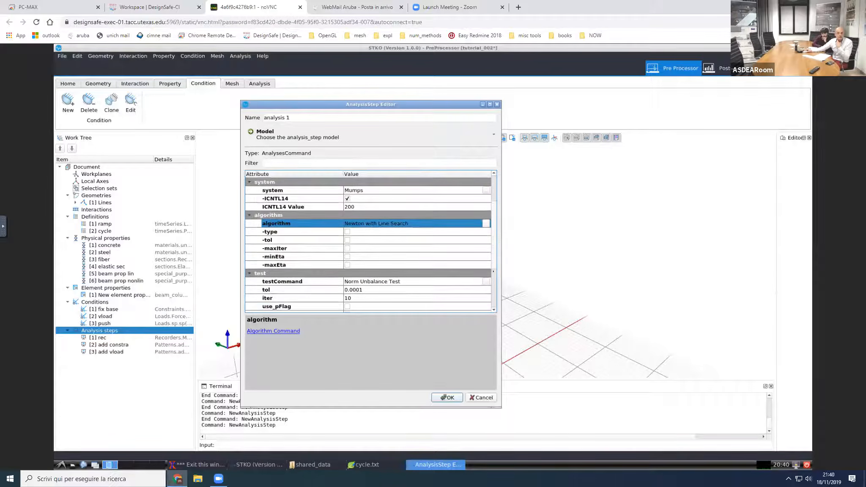
pyautogui.scroll(-1, 391, 248)
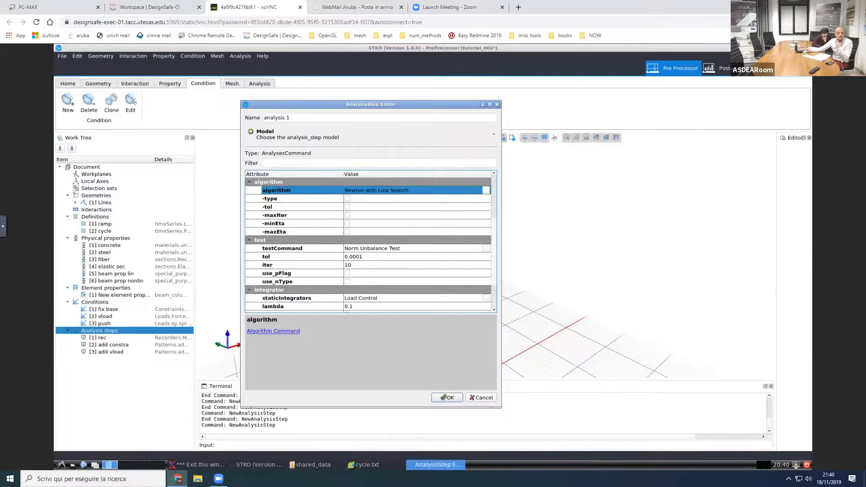
pyautogui.click(390, 250)
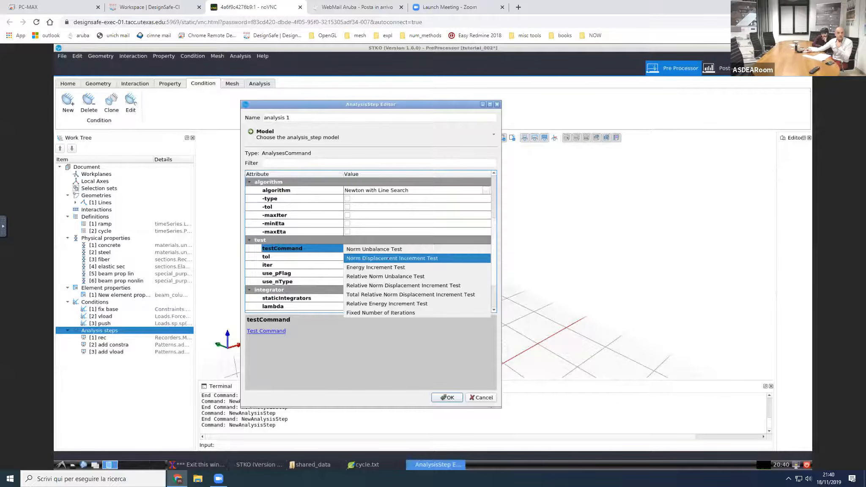
pyautogui.click(388, 258)
pyautogui.click(377, 257)
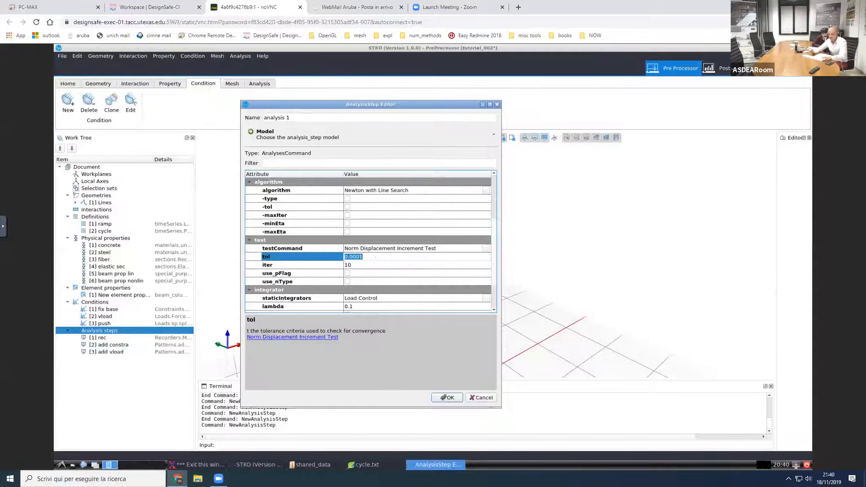
pyautogui.write('1e-07')
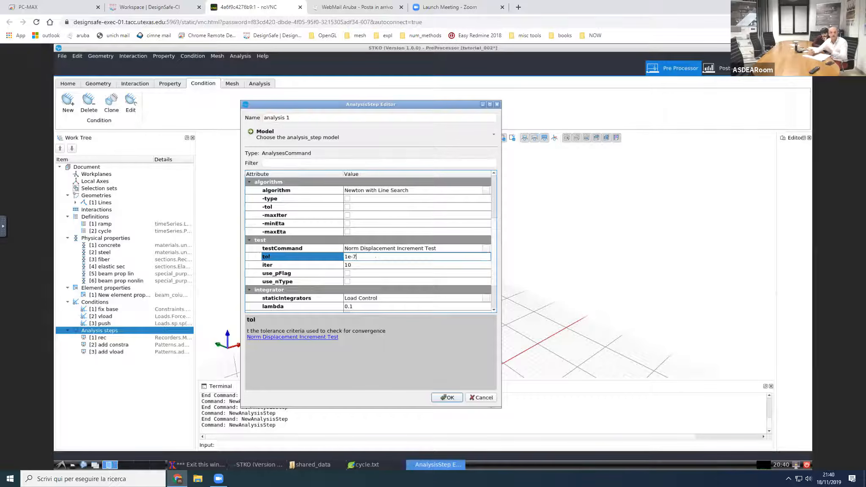
# Step: Set the convergence test's maximum iterations to 20 and enable its print flag with pFlag 1
pyautogui.press('Return')
pyautogui.click(370, 265)
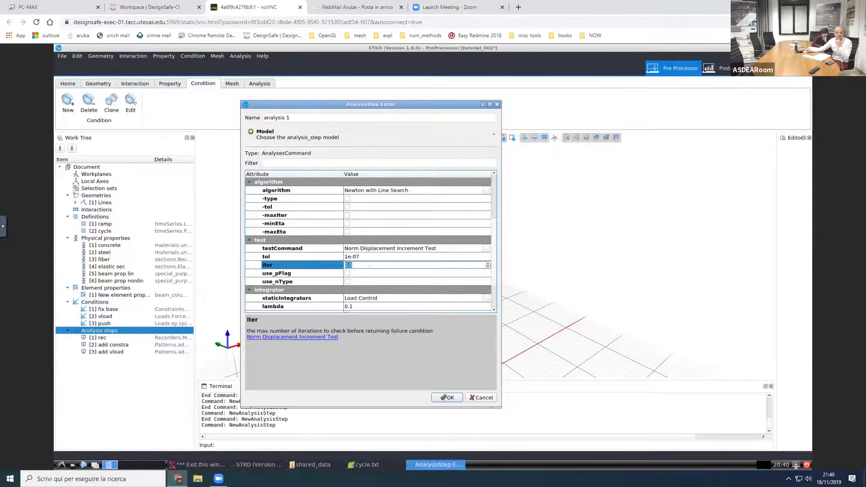
pyautogui.write('20')
pyautogui.click(367, 275)
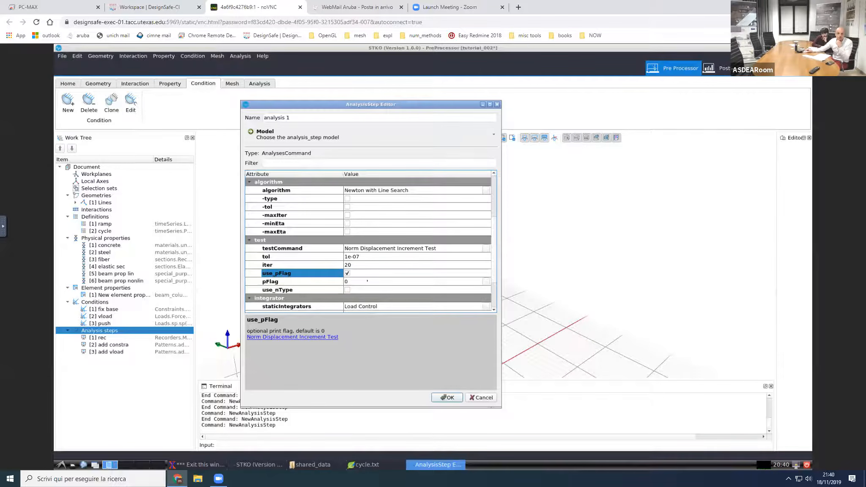
pyautogui.click(367, 280)
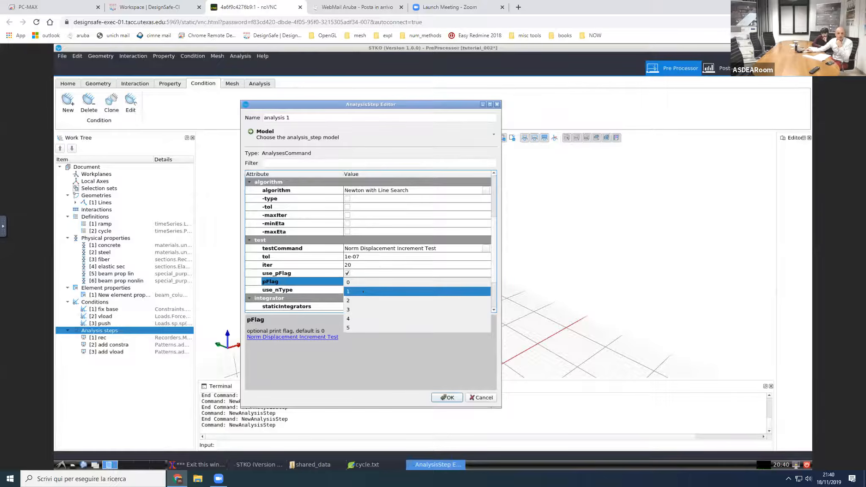
pyautogui.click(363, 291)
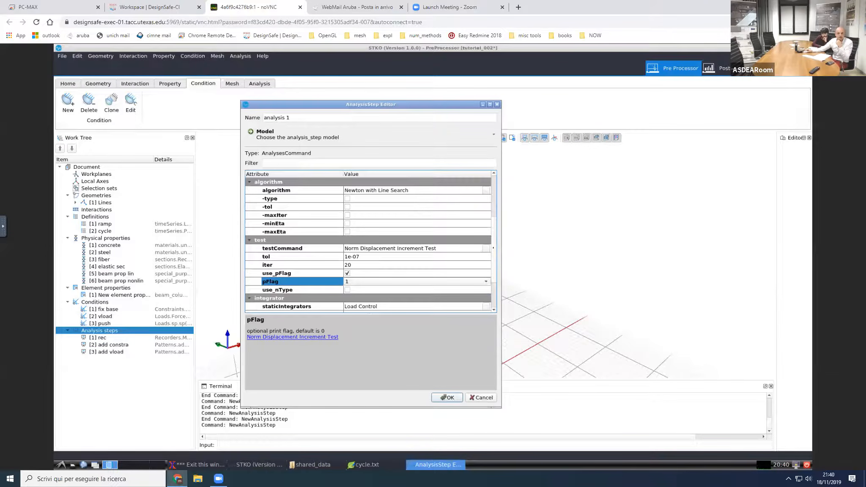
# Step: Enable loadConst with the use pseudoTime option for analysis 1 and accept the analysis step
pyautogui.scroll(-2, 491, 263)
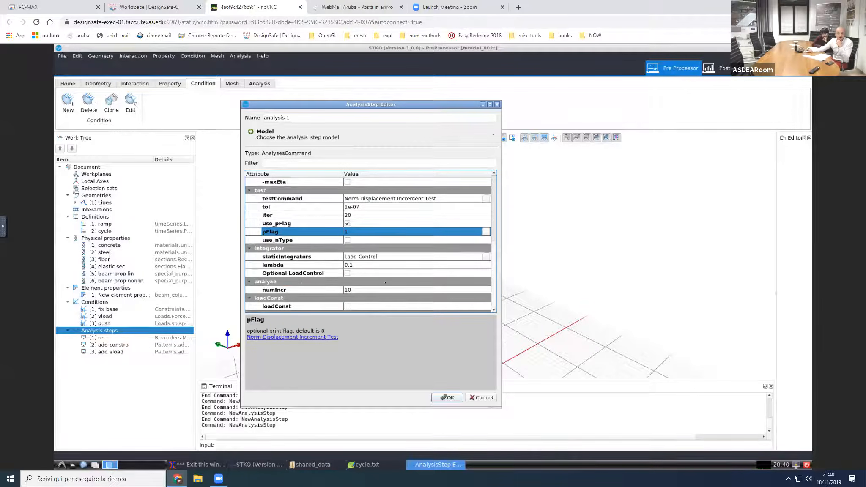
pyautogui.click(365, 290)
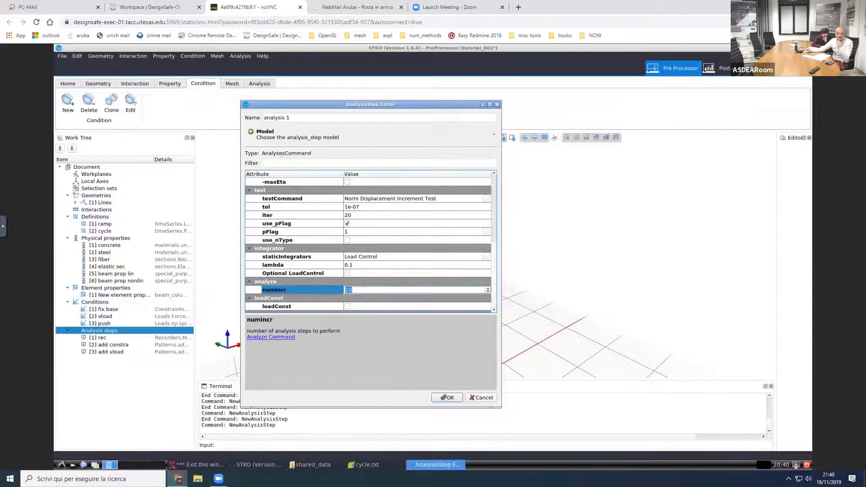
pyautogui.click(364, 265)
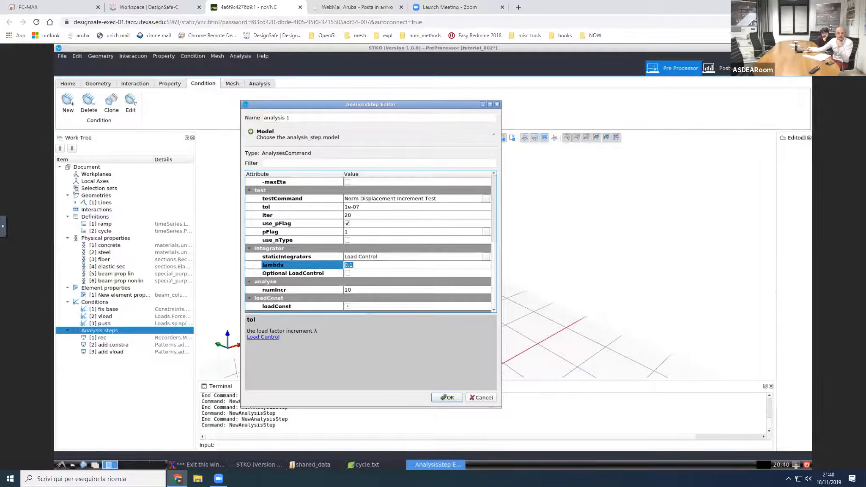
pyautogui.click(348, 306)
pyautogui.scroll(-1, 366, 305)
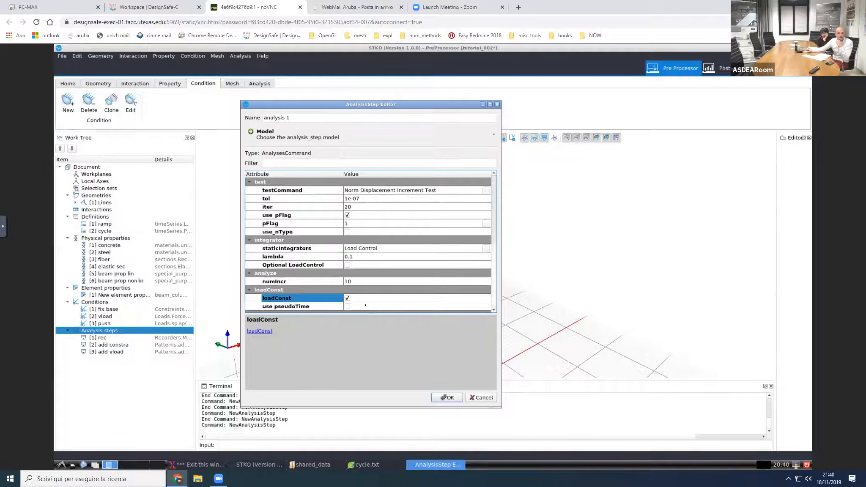
pyautogui.click(348, 306)
pyautogui.scroll(-1, 358, 308)
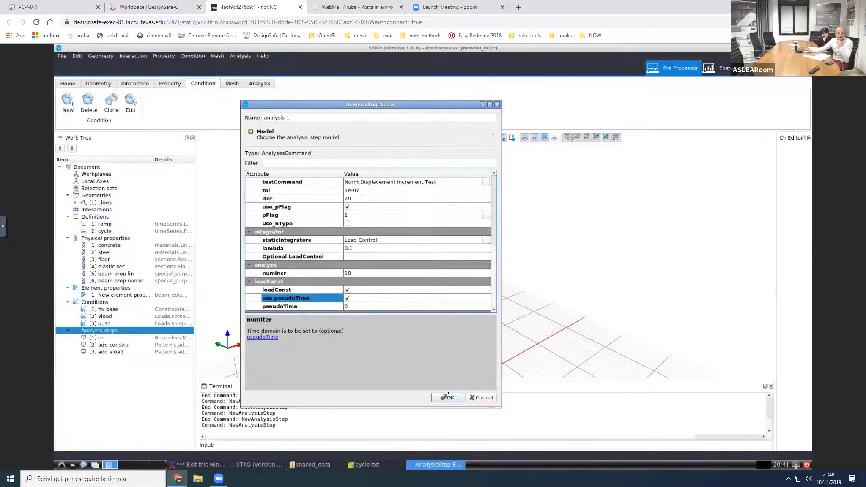
pyautogui.click(442, 396)
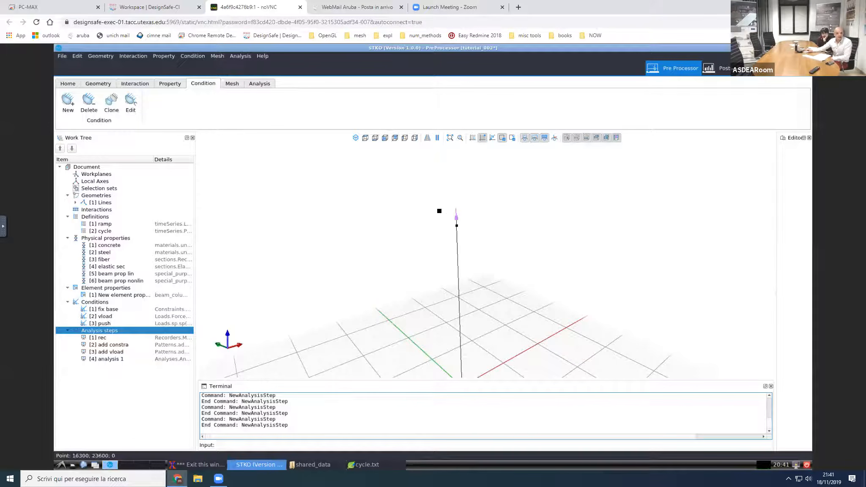
# Step: Add an analysis step named add hload that uses the loadPattern model
pyautogui.doubleClick(115, 330)
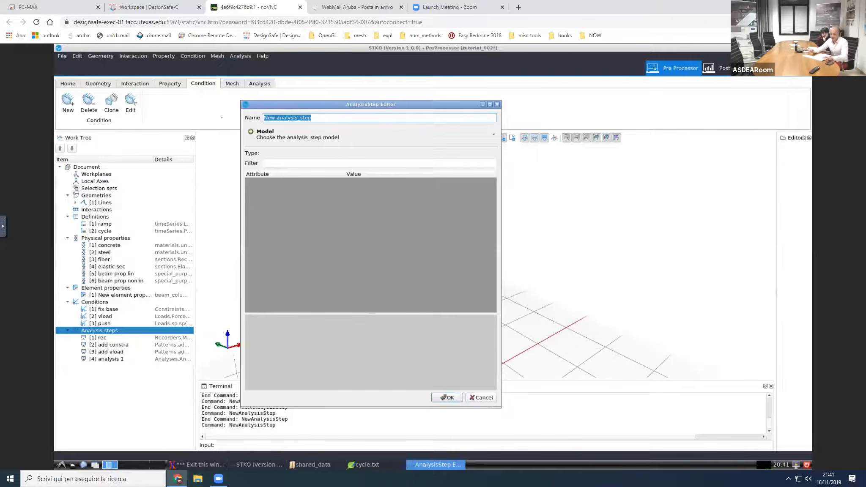
pyautogui.write('add hload')
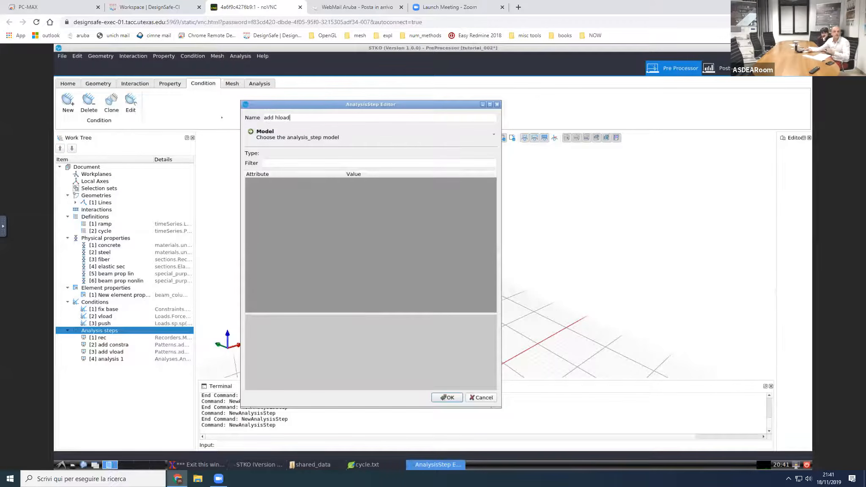
pyautogui.click(274, 136)
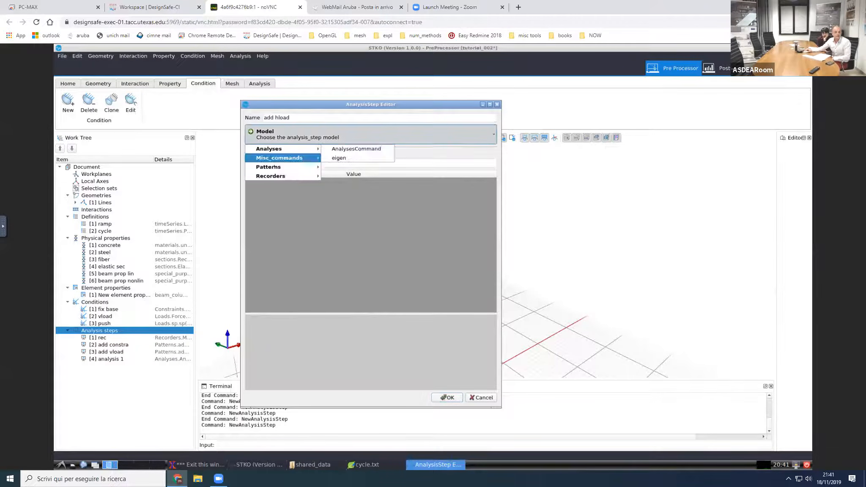
pyautogui.moveTo(297, 167)
pyautogui.moveTo(383, 168)
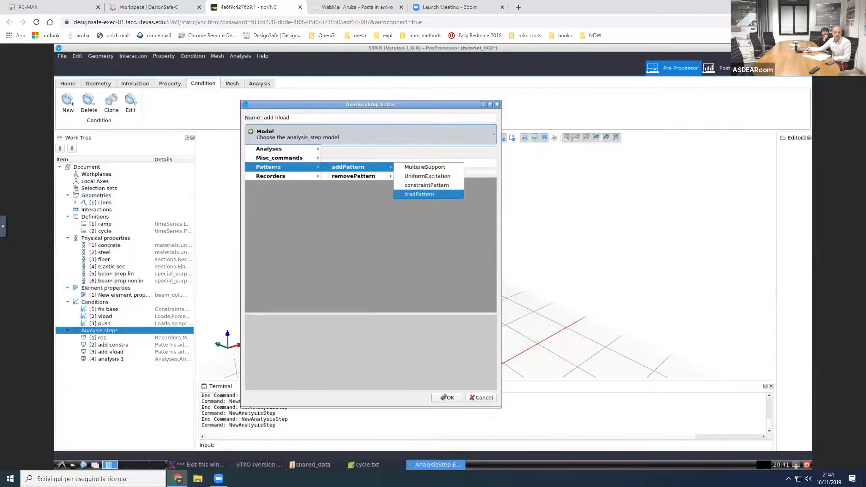
pyautogui.click(407, 194)
# Step: Assign the cycle time series and the push sp condition to the add hload pattern, and accept the step
pyautogui.click(387, 190)
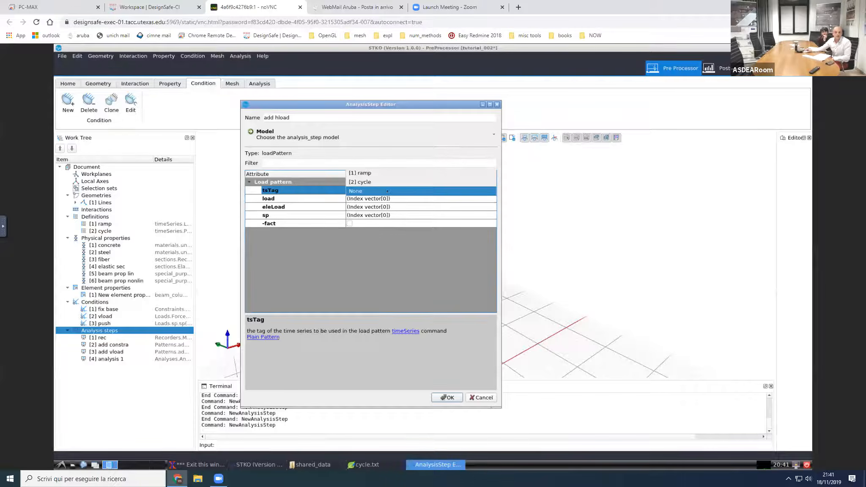
pyautogui.click(383, 181)
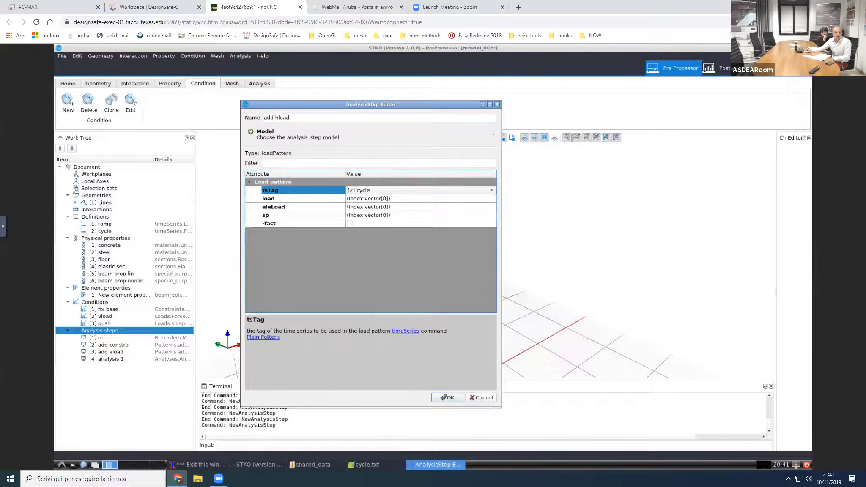
pyautogui.click(425, 215)
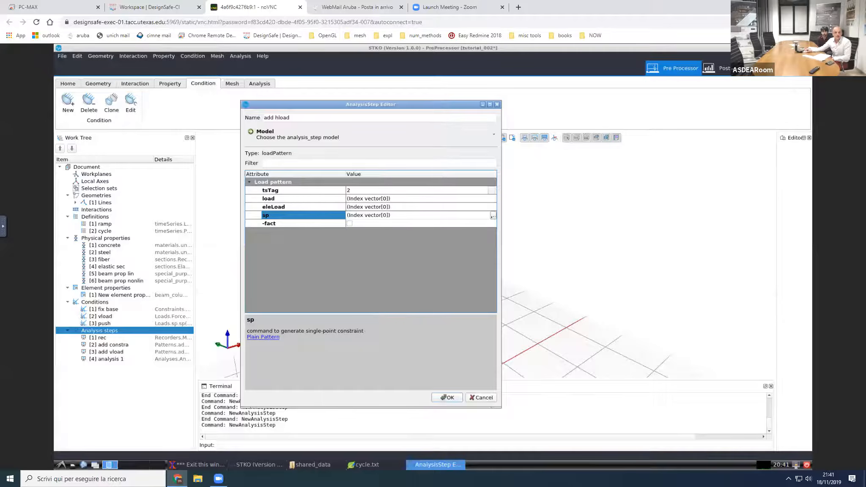
pyautogui.click(493, 216)
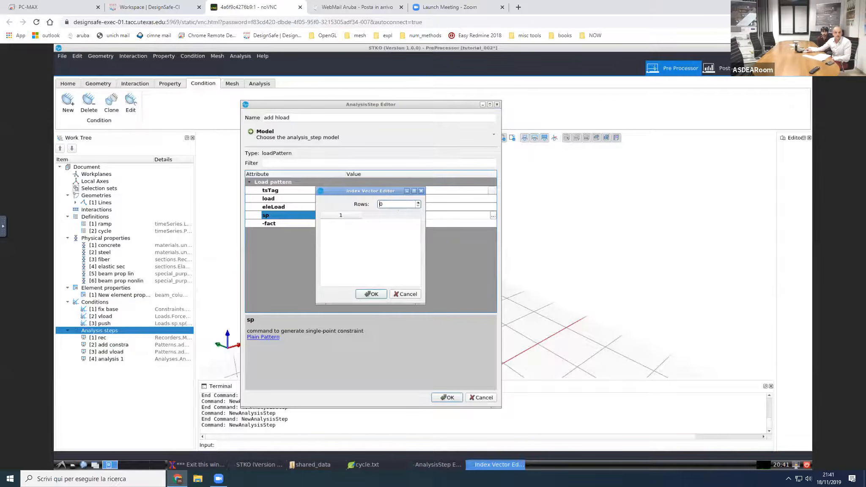
pyautogui.press('Up')
pyautogui.click(357, 226)
pyautogui.click(342, 234)
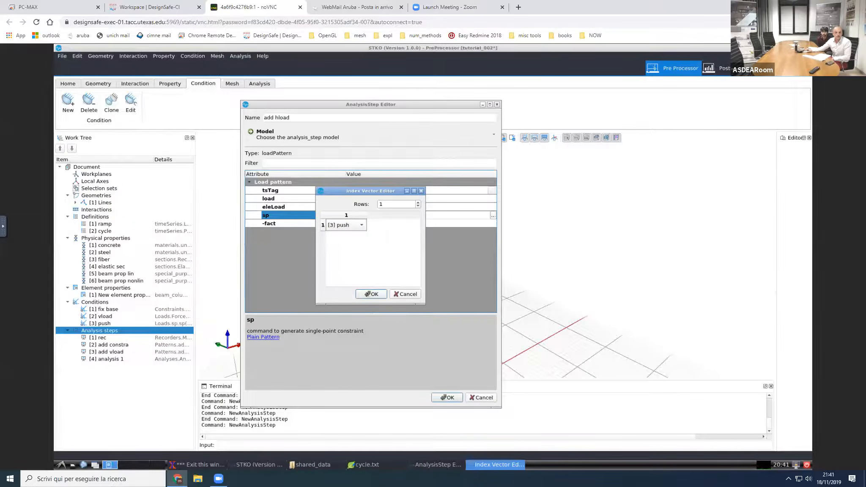
pyautogui.press('Return')
pyautogui.press('Return')
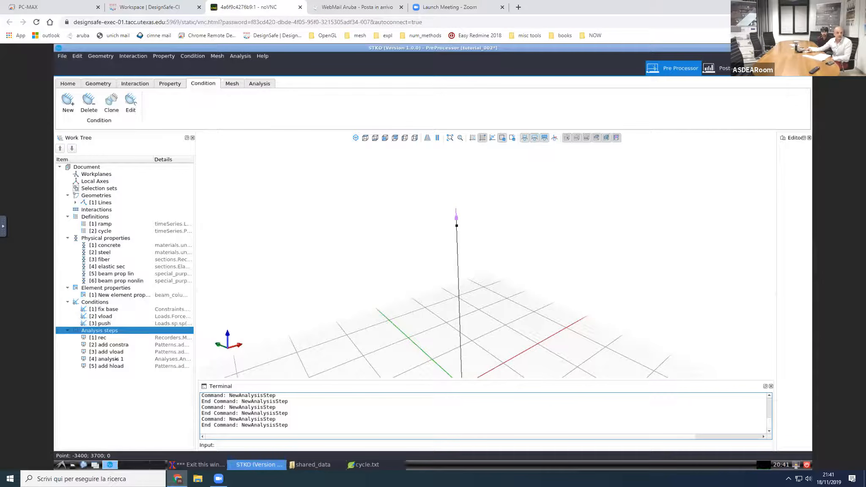
# Step: Clone the analysis 1 step and rename the copy as analysis 2
pyautogui.rightClick(116, 359)
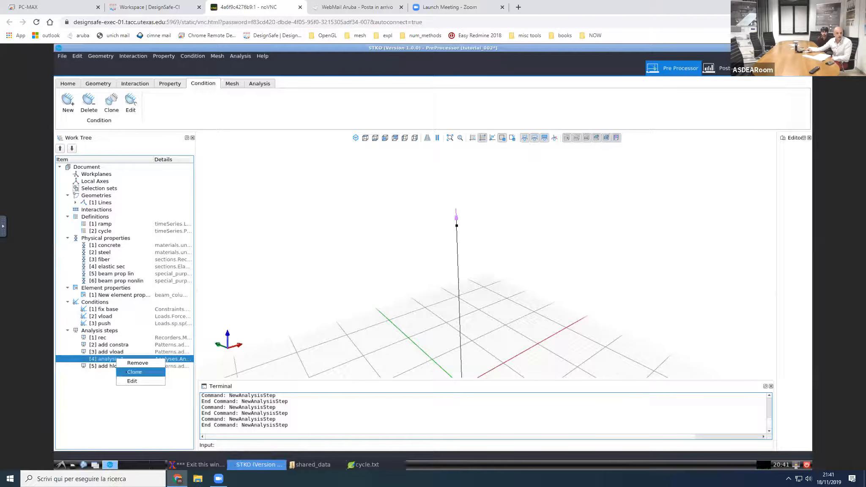
pyautogui.click(126, 372)
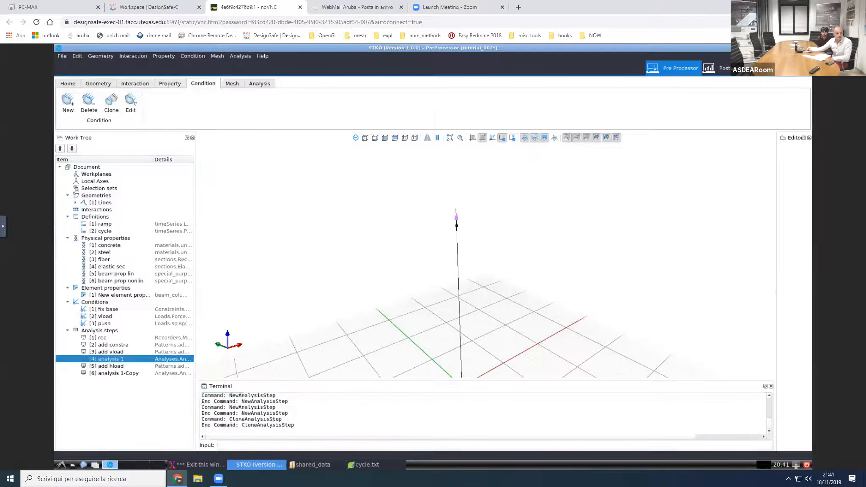
pyautogui.rightClick(123, 375)
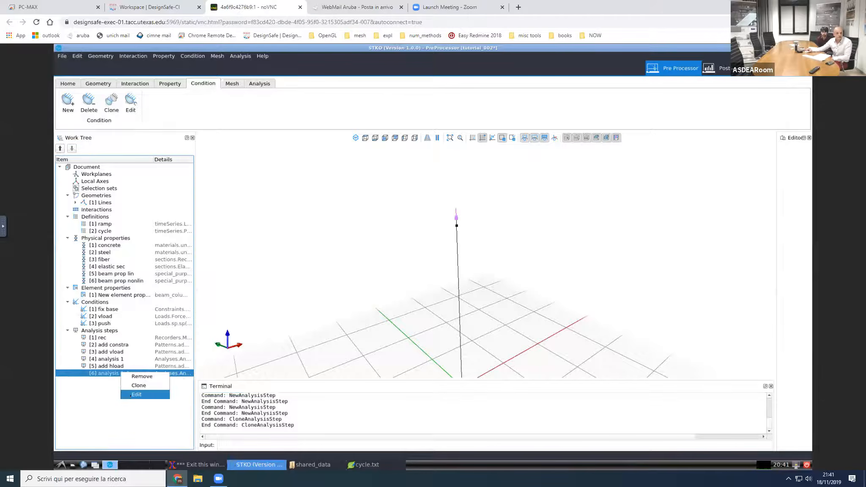
pyautogui.click(137, 394)
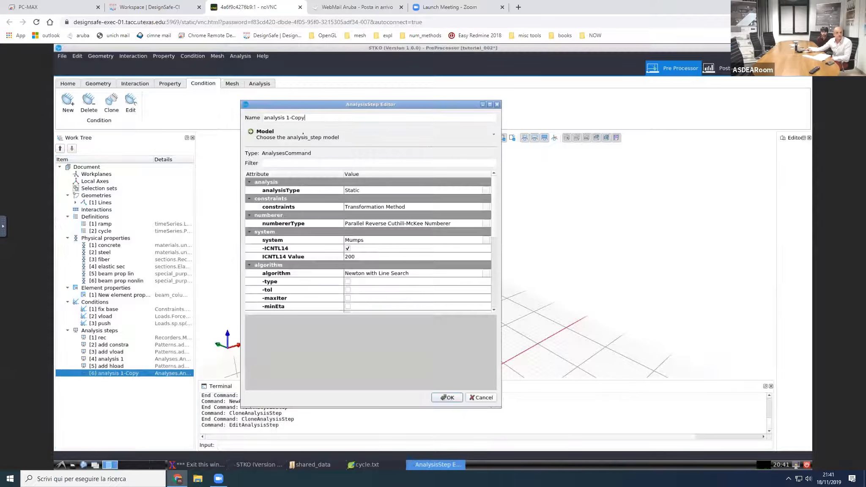
pyautogui.moveTo(308, 118); pyautogui.dragTo(289, 117)
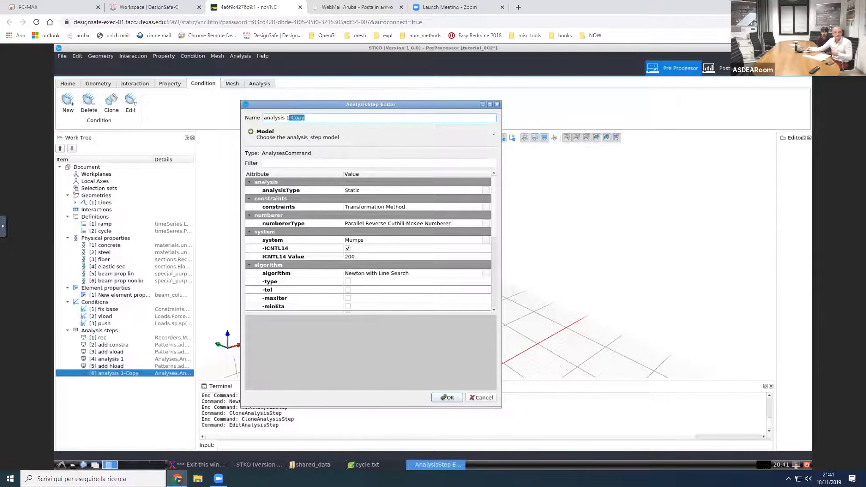
pyautogui.press('BackSpace')
pyautogui.press('BackSpace')
pyautogui.write('2')
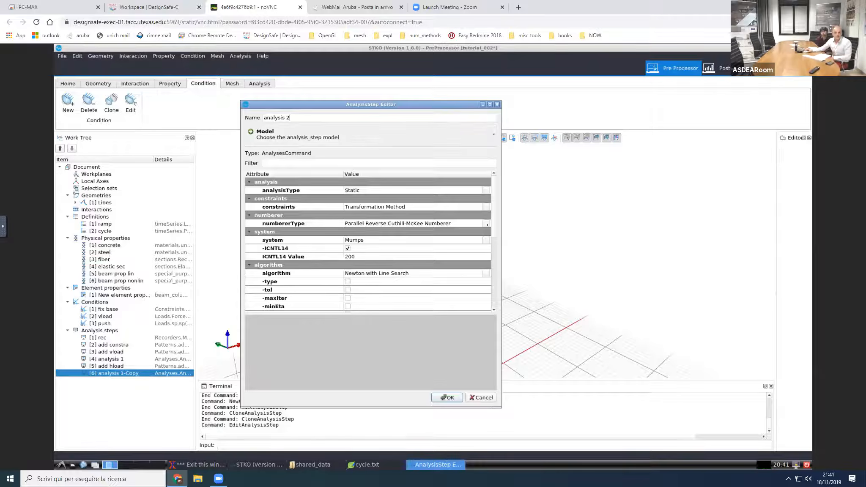
# Step: In analysis 2, turn off use_pFlag and loadConst, set lambda and numIncr to 0, and accept the changes
pyautogui.scroll(-4, 495, 245)
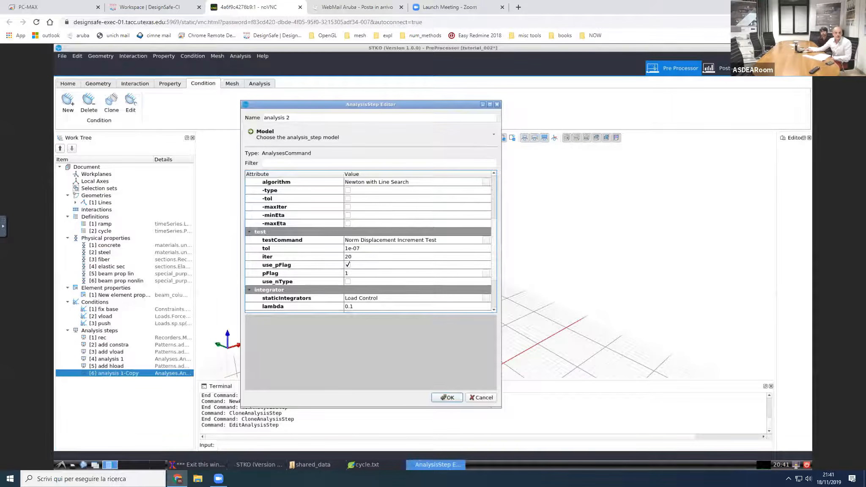
pyautogui.click(348, 265)
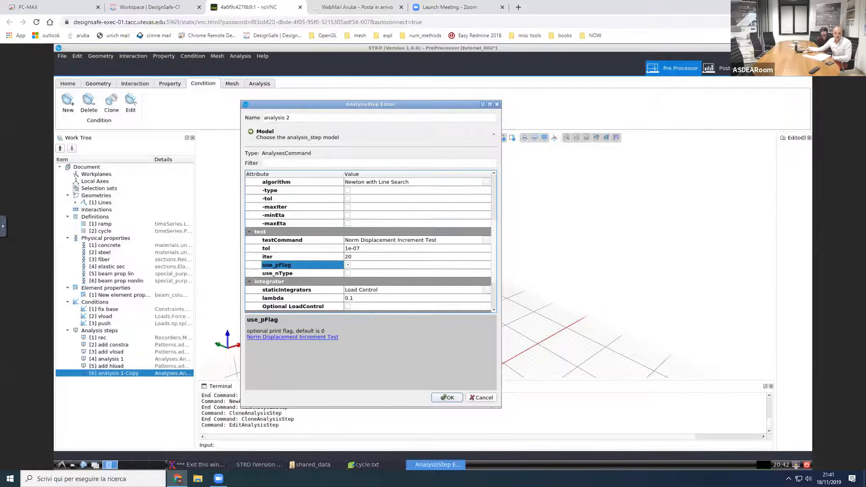
pyautogui.scroll(-2, 495, 286)
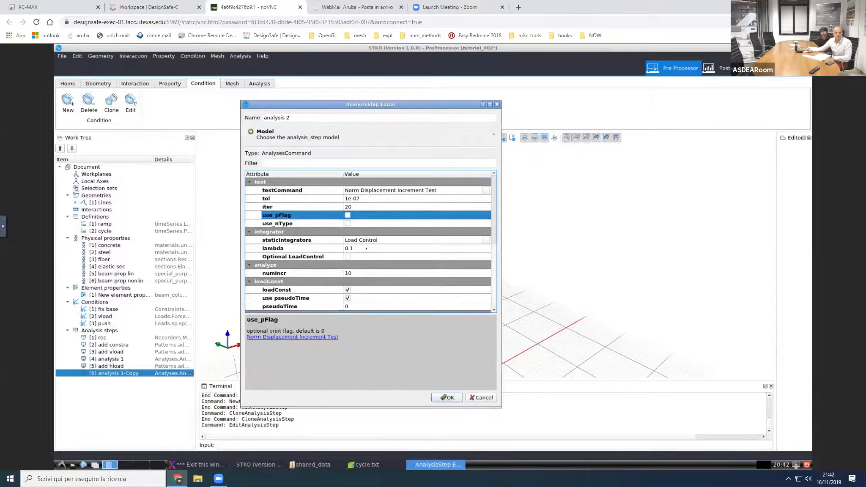
pyautogui.doubleClick(366, 249)
pyautogui.write('0')
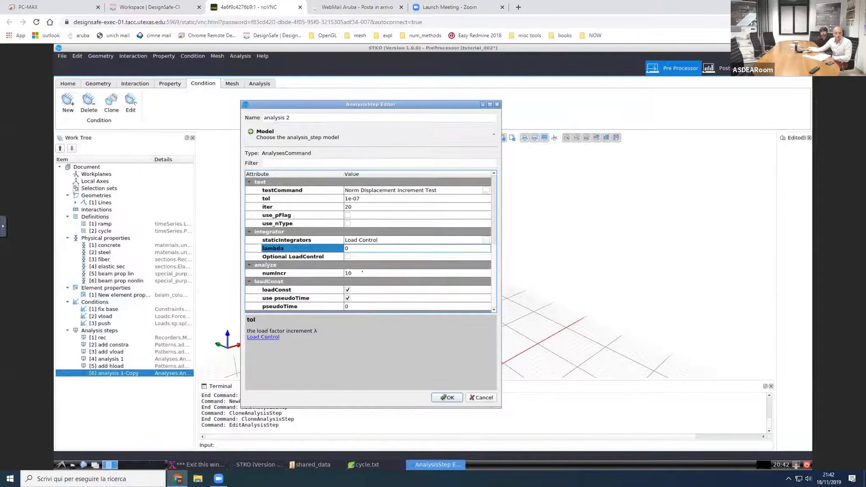
pyautogui.doubleClick(362, 273)
pyautogui.write('0')
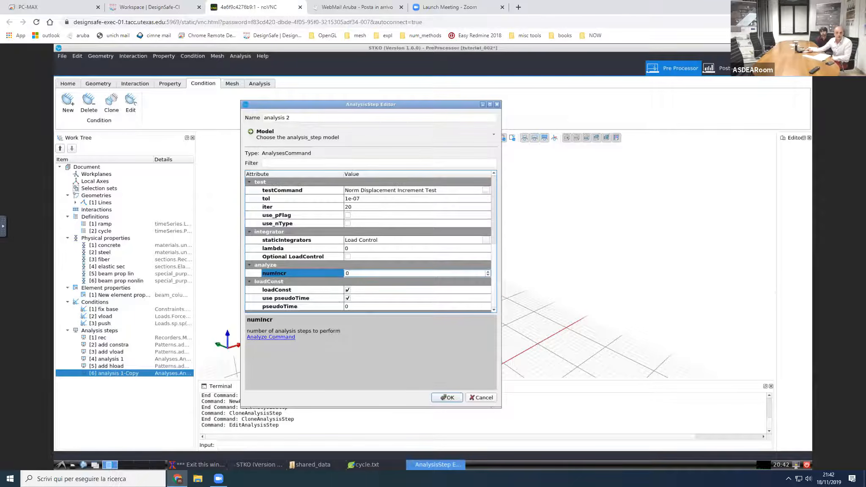
pyautogui.click(315, 290)
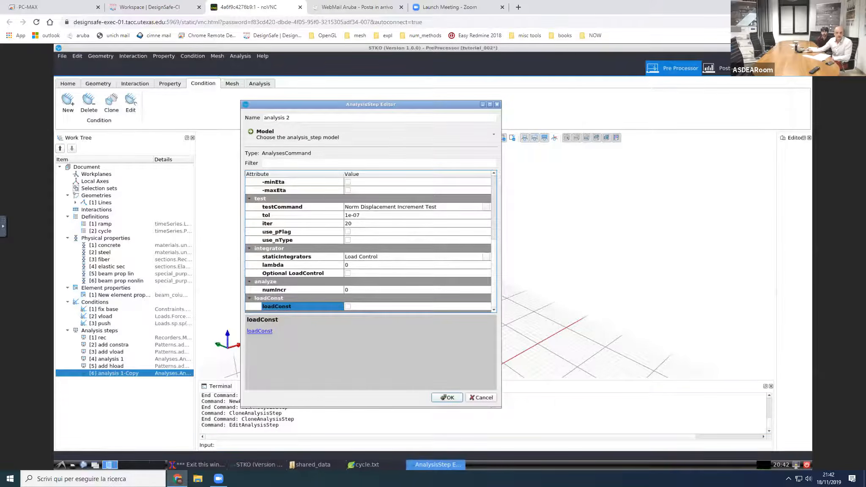
pyautogui.click(445, 397)
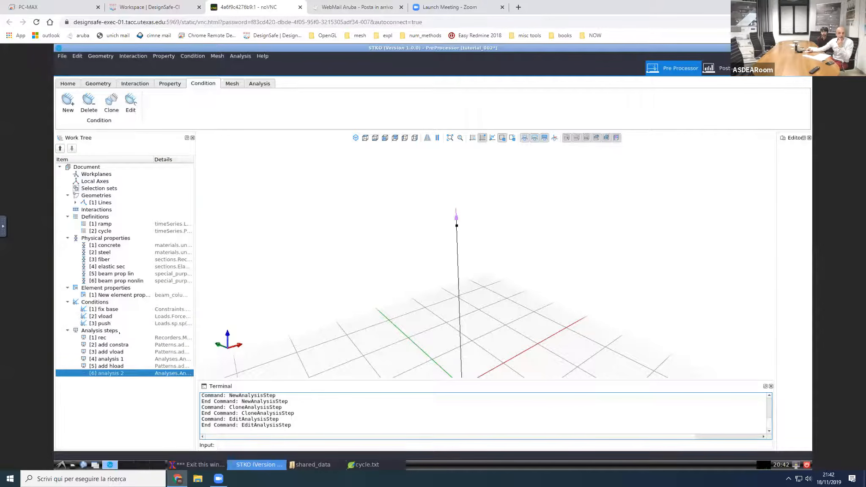
# Step: Create an analysis step that uses the customCommand model, and open its TCL script in an enlarged editor
pyautogui.rightClick(120, 332)
pyautogui.click(131, 337)
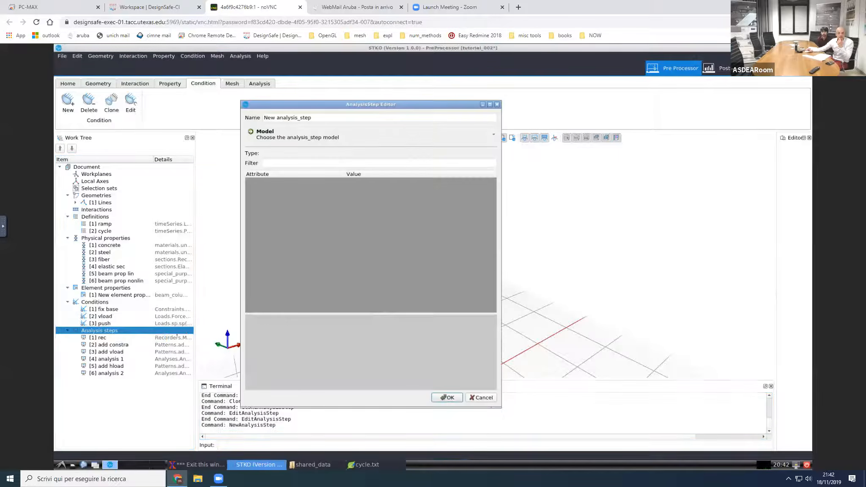
pyautogui.click(309, 138)
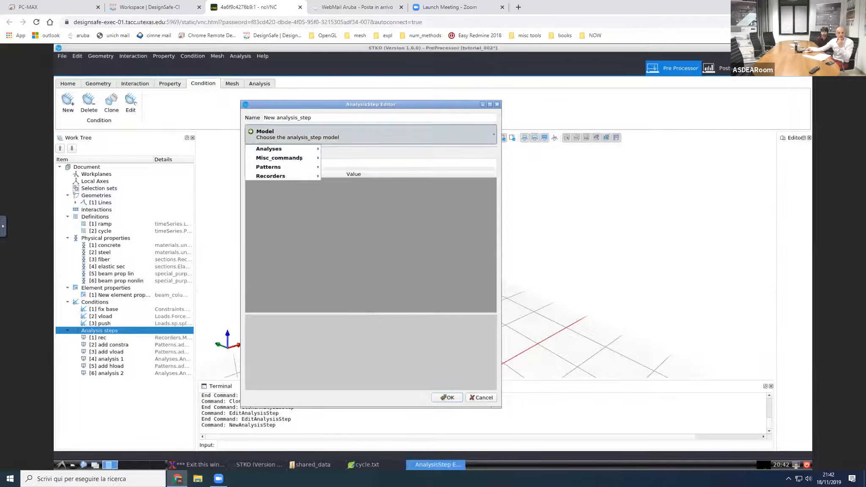
pyautogui.moveTo(301, 158)
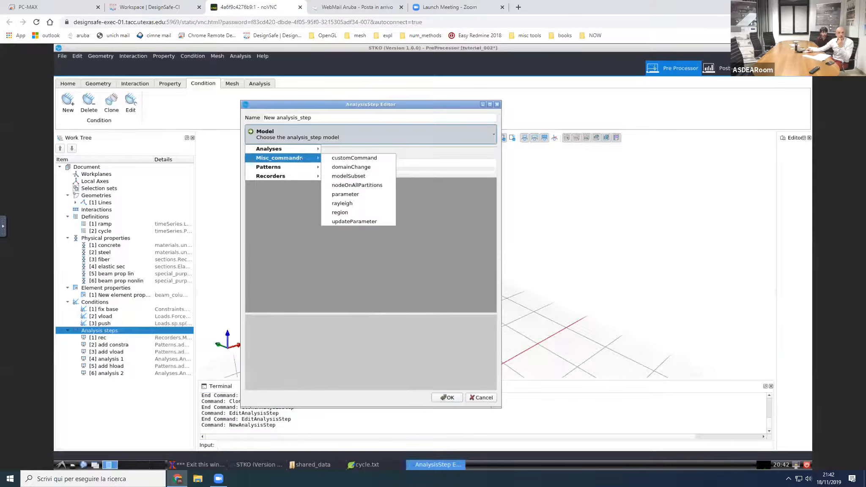
pyautogui.click(349, 158)
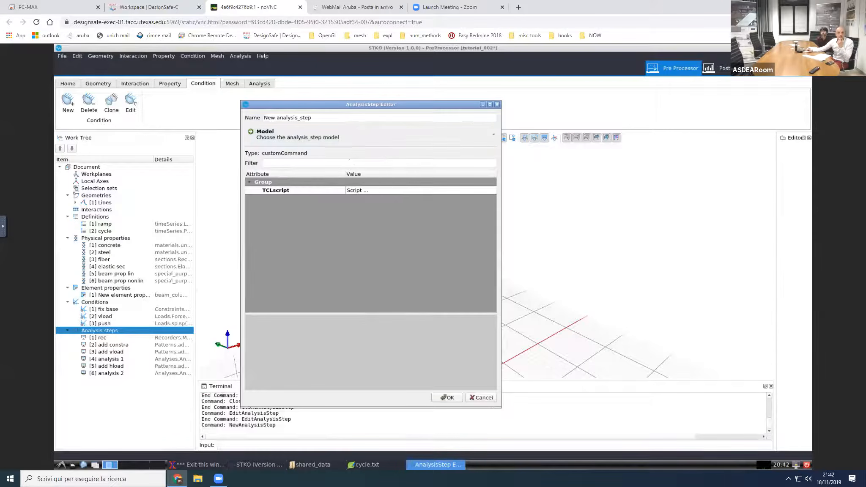
pyautogui.click(492, 191)
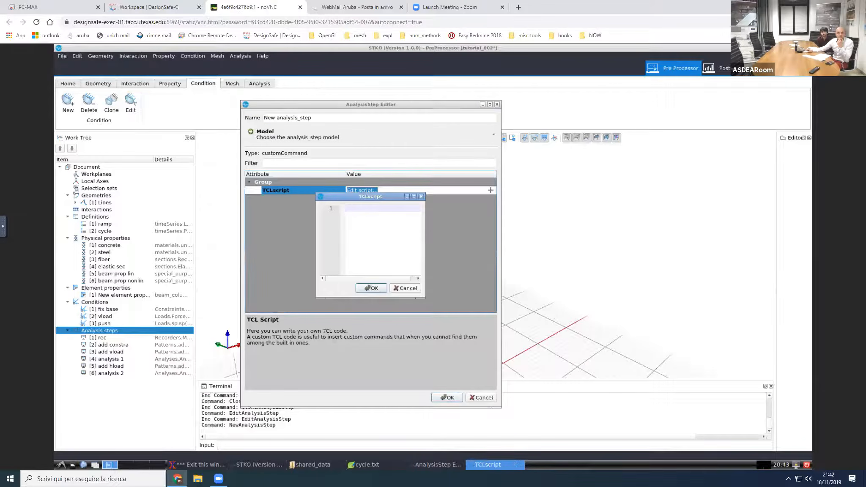
pyautogui.moveTo(425, 297); pyautogui.dragTo(662, 425)
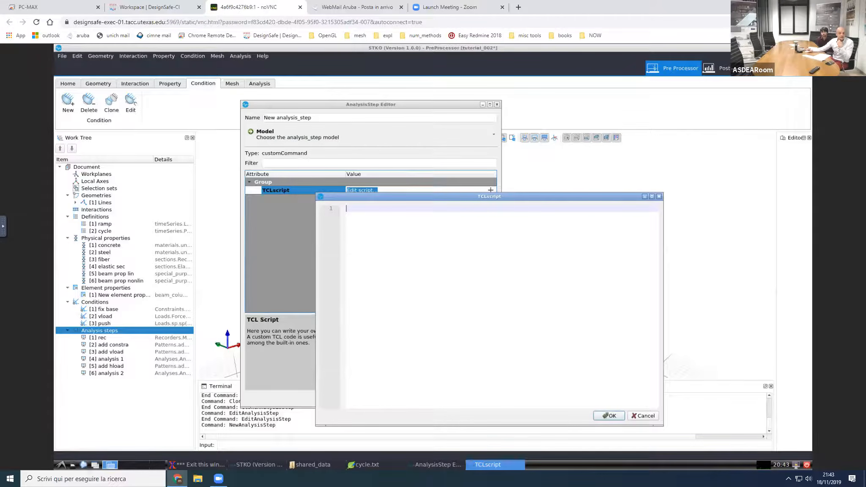
# Step: Open adaptive_time_step_load_control.tcl from the shared_data folder in Leafpad and select its whole text for copying
pyautogui.click(311, 464)
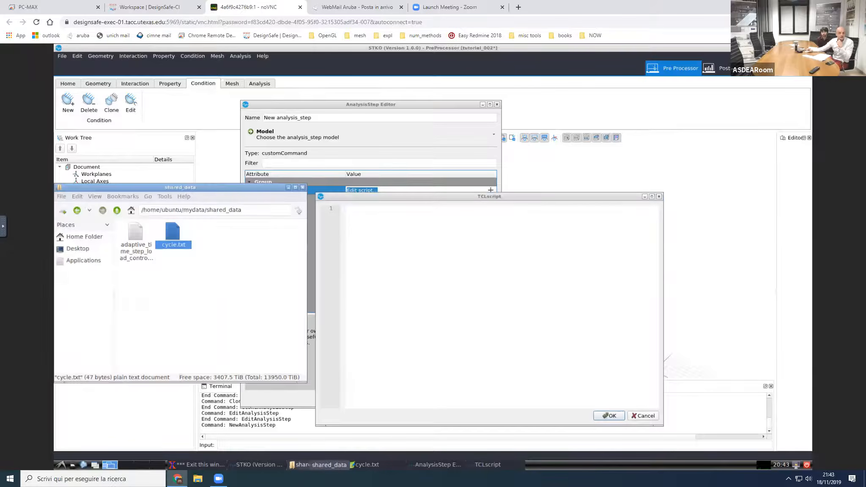
pyautogui.click(142, 256)
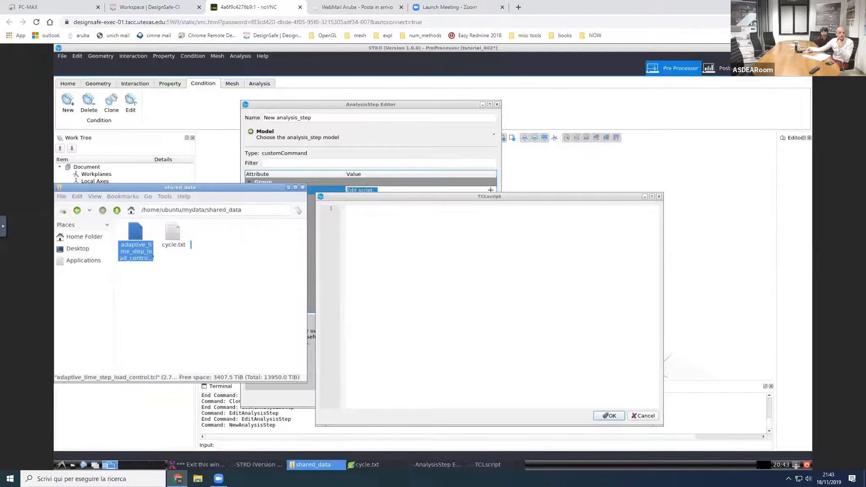
pyautogui.rightClick(139, 258)
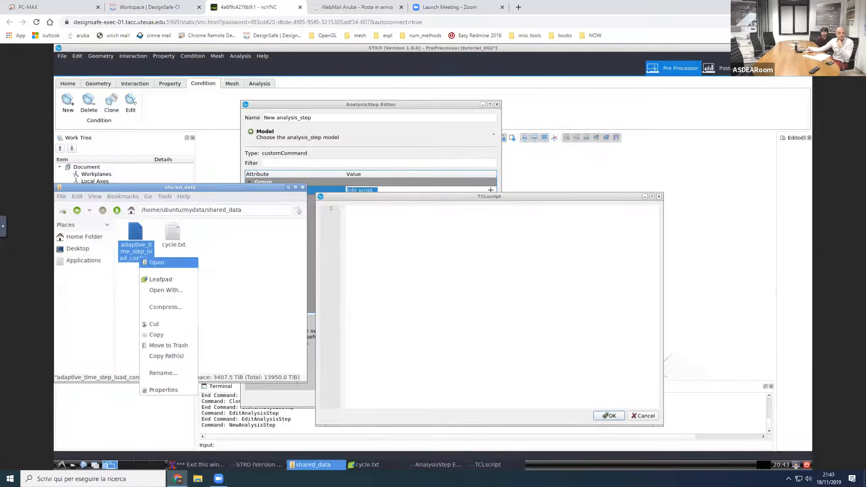
pyautogui.click(161, 279)
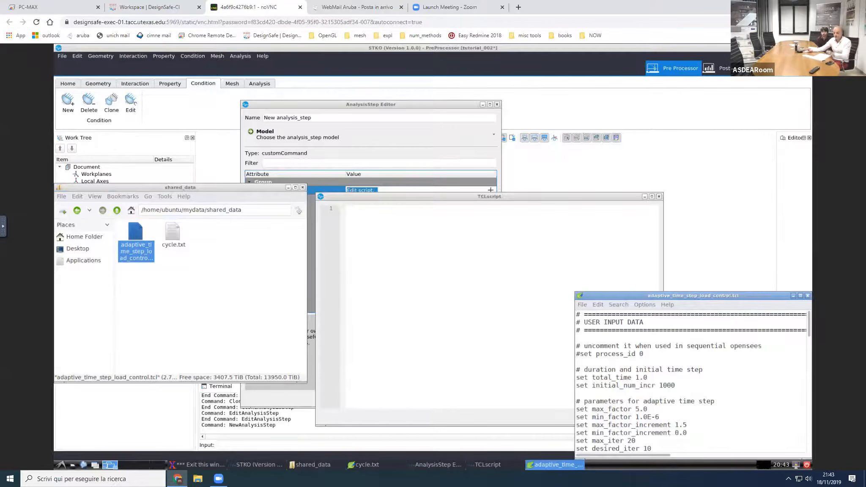
pyautogui.hotkey('ctrl', 'a')
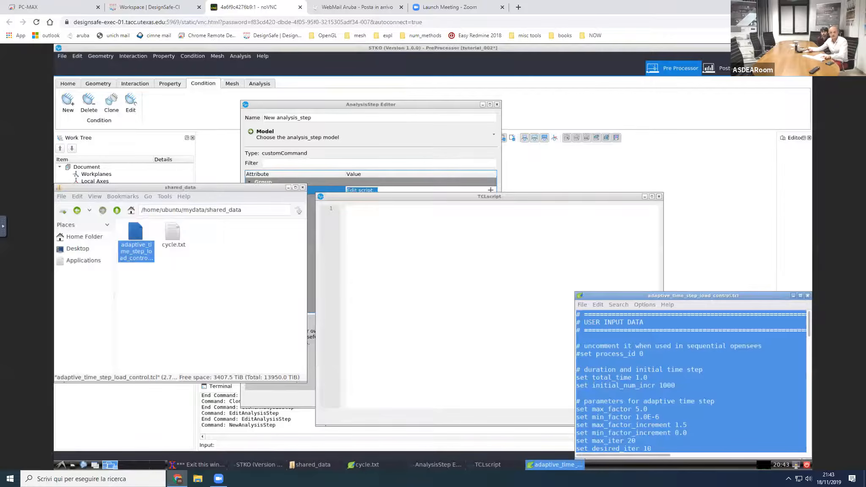
# Step: Paste the adaptive time step code into the custom command's TCL script, review it, and accept the script
pyautogui.click(465, 312)
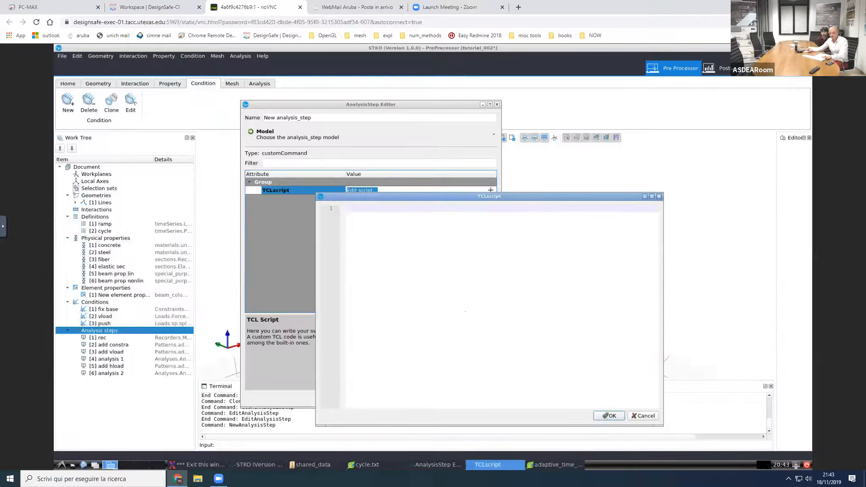
pyautogui.hotkey('ctrl', 'v')
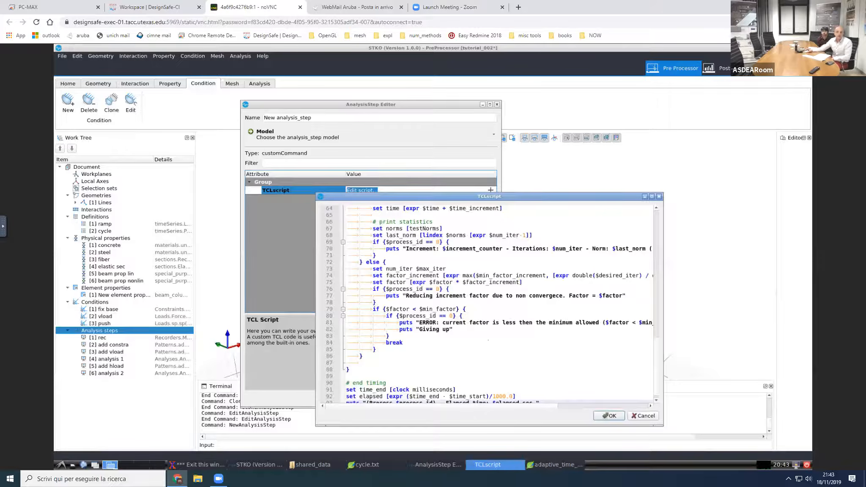
pyautogui.scroll(20, 496, 340)
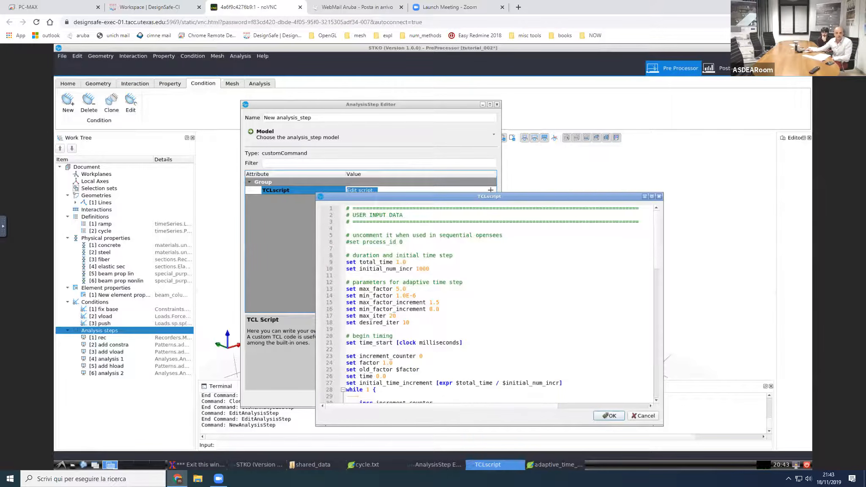
pyautogui.scroll(-8, 496, 340)
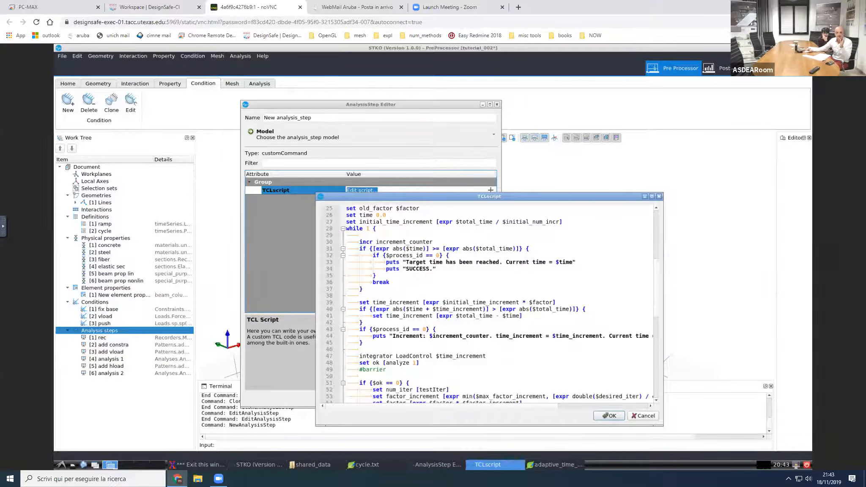
pyautogui.click(606, 415)
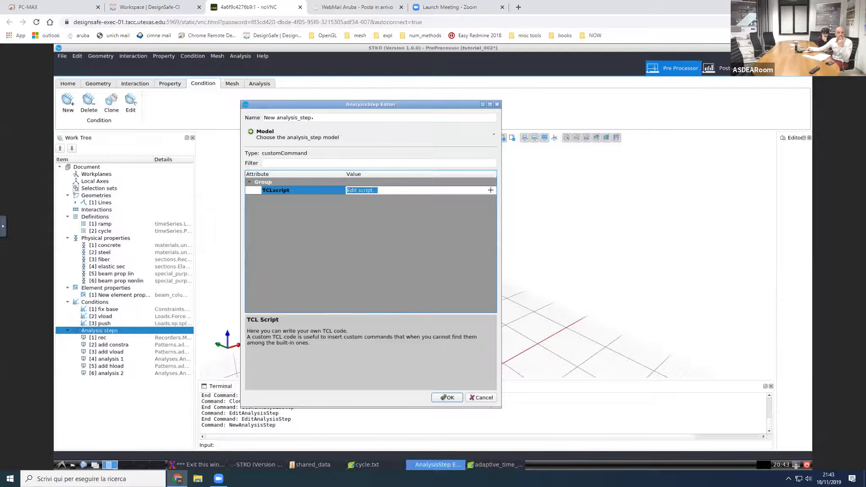
# Step: Name the custom command analysis step adaptive and accept it
pyautogui.moveTo(312, 118); pyautogui.dragTo(244, 115)
pyautogui.write('adaptive')
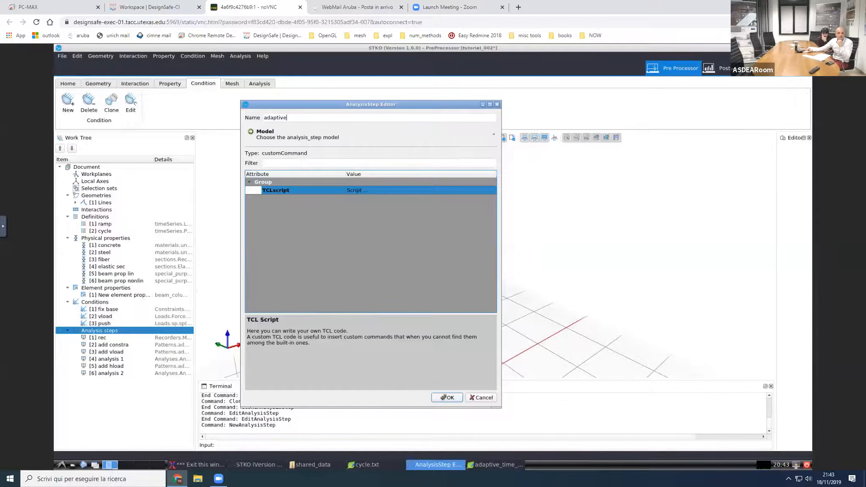
pyautogui.press('Return')
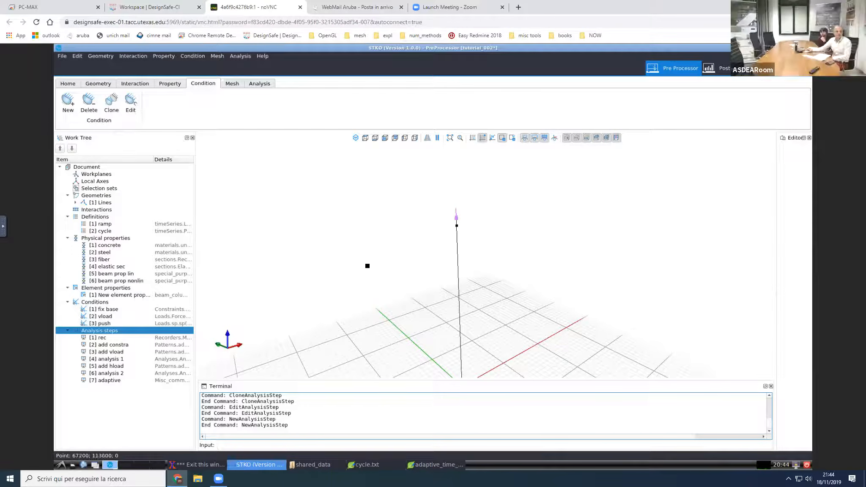
# Step: Save the tutorial_002 document with its completed list of analysis steps
pyautogui.scroll(2, 389, 268)
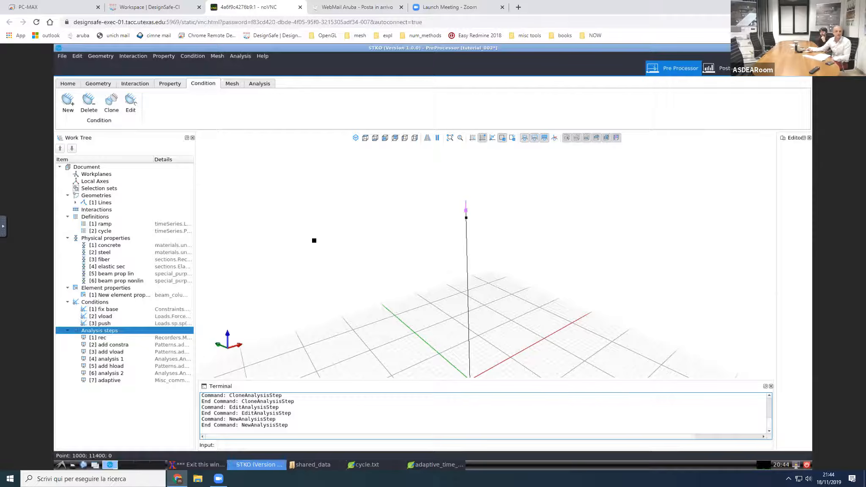
pyautogui.click(69, 84)
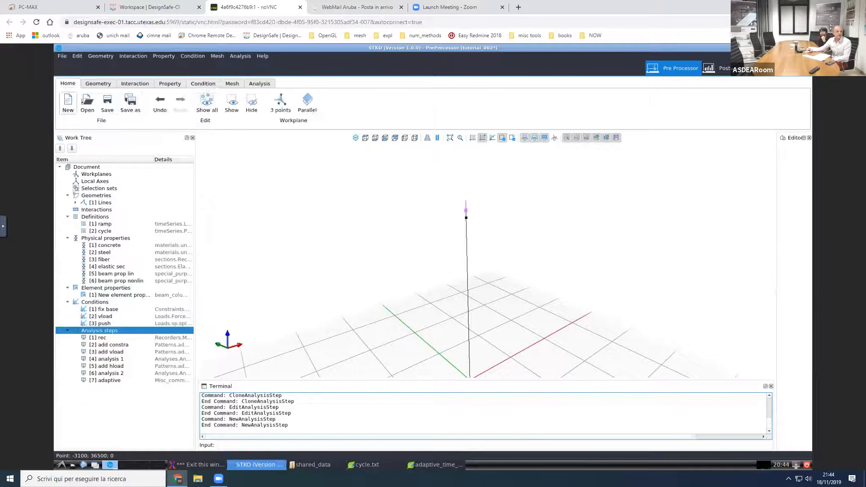
pyautogui.click(107, 104)
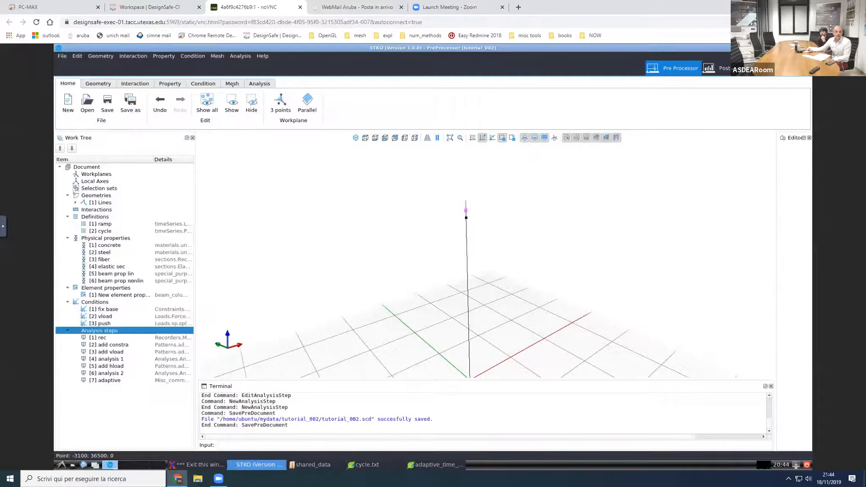
# Step: Assign a global edge seed that is uniform by size with size 150, and build the column mesh
pyautogui.click(232, 84)
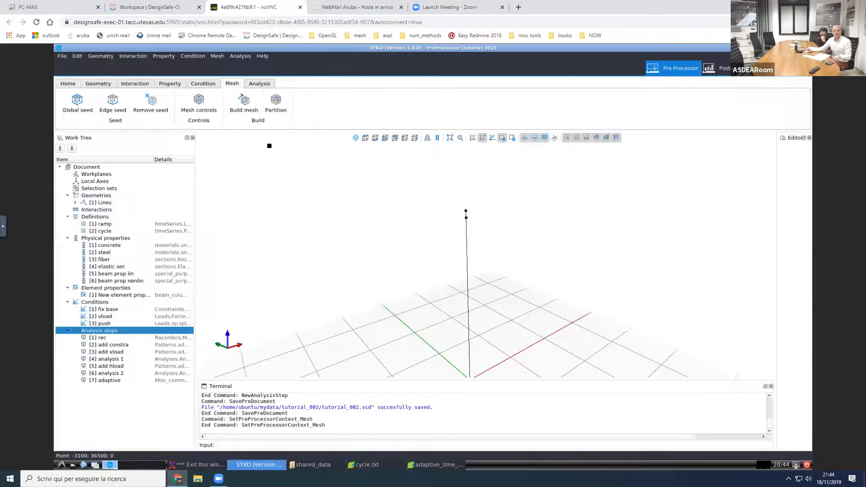
pyautogui.moveTo(427, 297); pyautogui.dragTo(431, 273, button='middle')
pyautogui.scroll(-2, 431, 273)
pyautogui.click(77, 104)
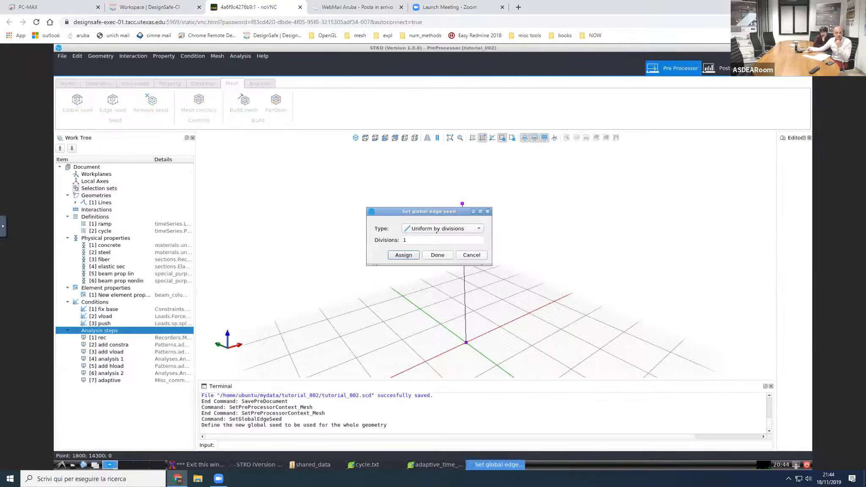
pyautogui.click(438, 228)
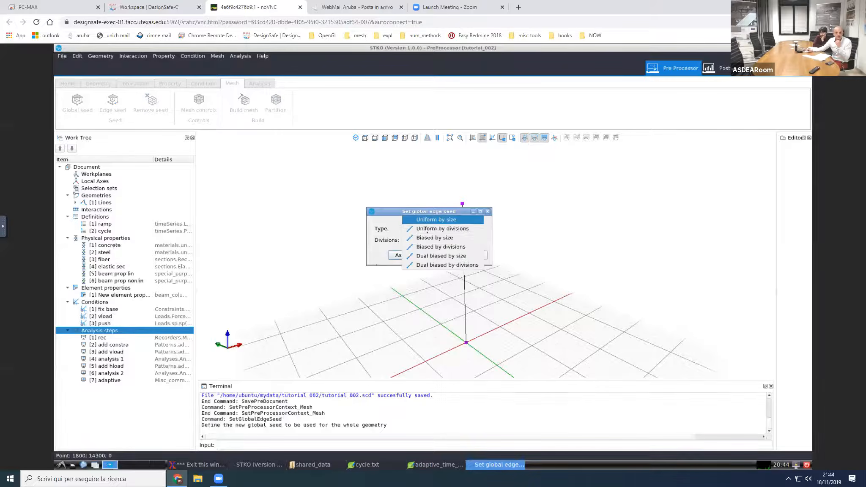
pyautogui.click(433, 220)
pyautogui.doubleClick(395, 239)
pyautogui.write('150')
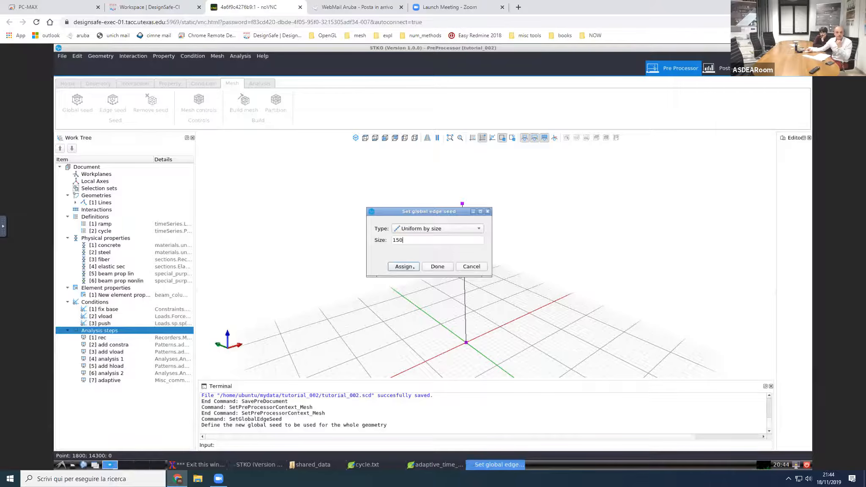
pyautogui.click(419, 266)
pyautogui.click(433, 267)
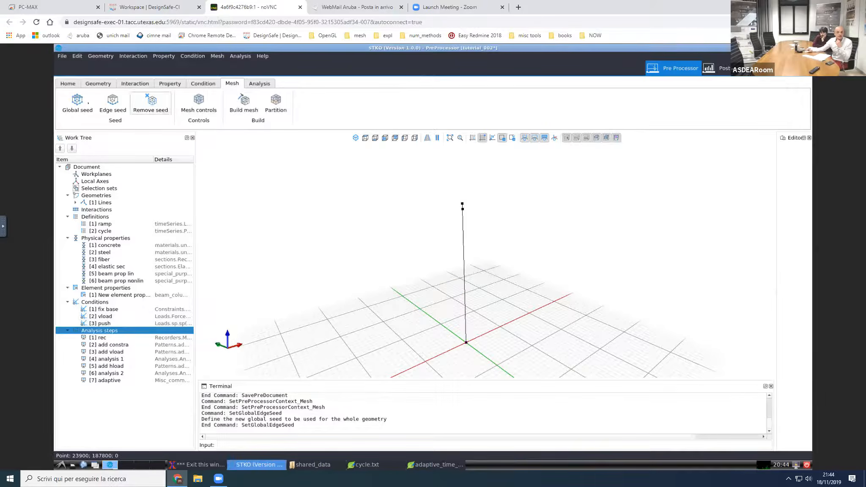
pyautogui.click(242, 104)
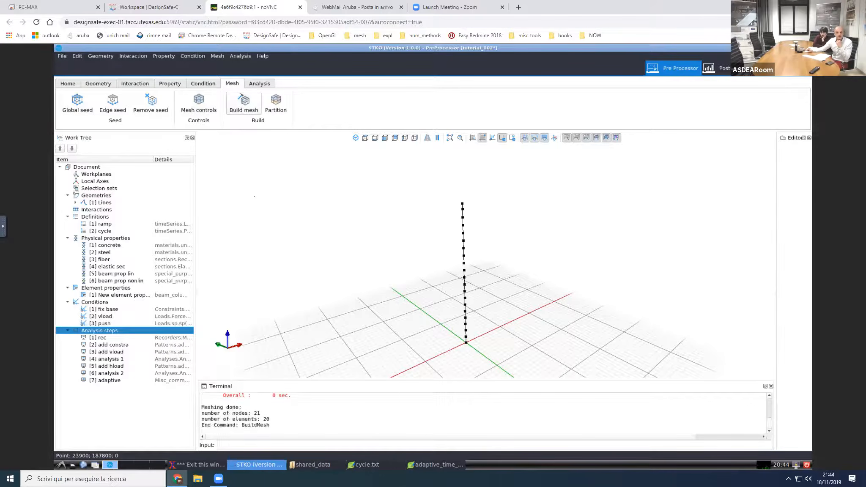
# Step: Divide the mesh into 4 partitions, check each one in the model, and save the document
pyautogui.click(282, 110)
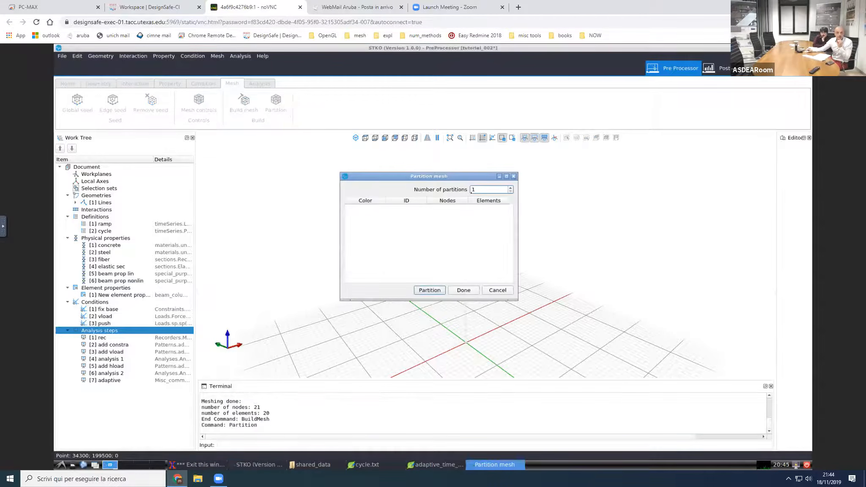
pyautogui.moveTo(457, 177); pyautogui.dragTo(369, 192)
pyautogui.write('4')
pyautogui.click(355, 290)
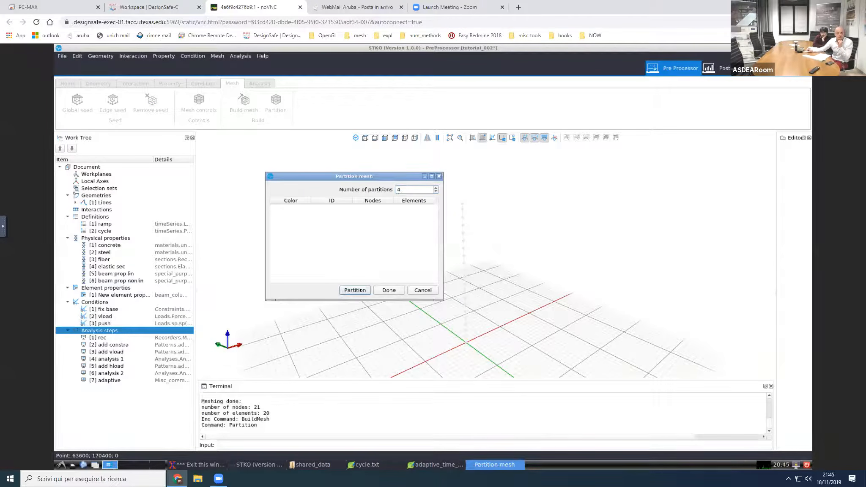
pyautogui.press('Down')
pyautogui.press('Down')
pyautogui.press('Down')
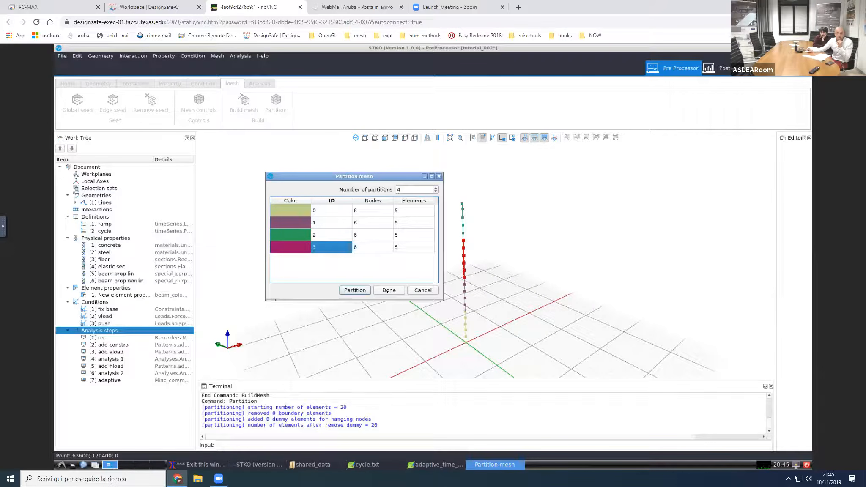
pyautogui.click(388, 291)
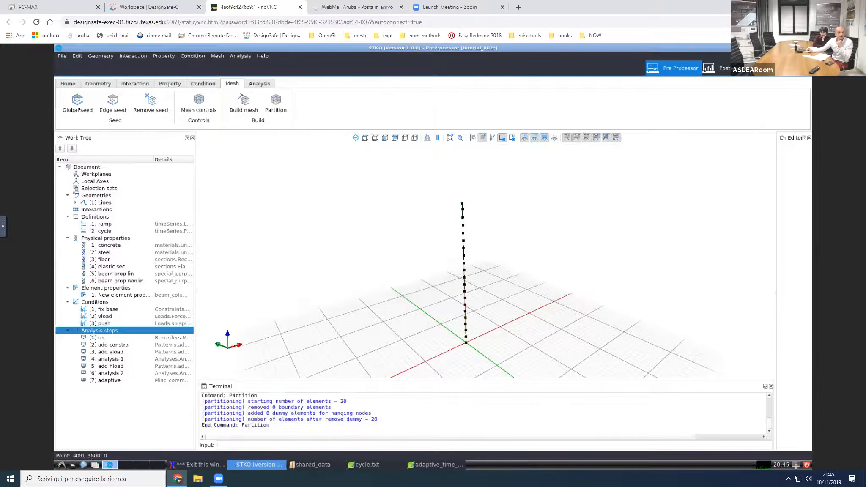
pyautogui.click(64, 58)
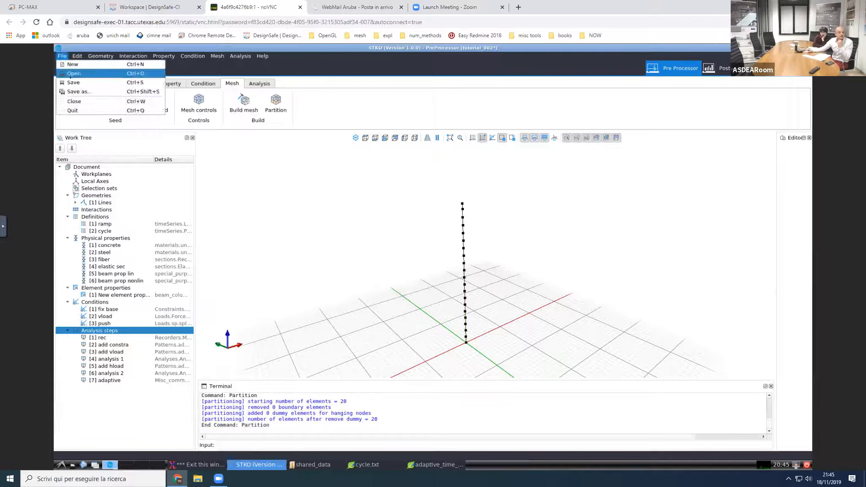
pyautogui.click(74, 83)
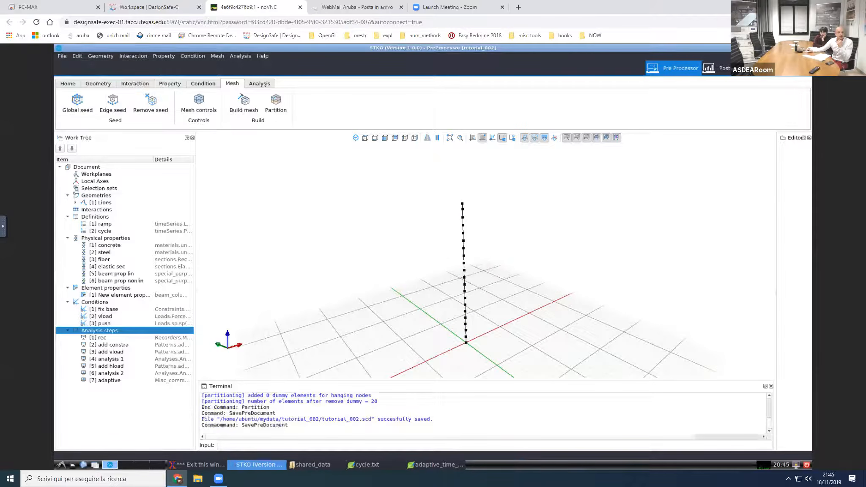
# Step: Write the OpenSees input file into a new folder named input inside the tutorial_002 directory
pyautogui.click(264, 84)
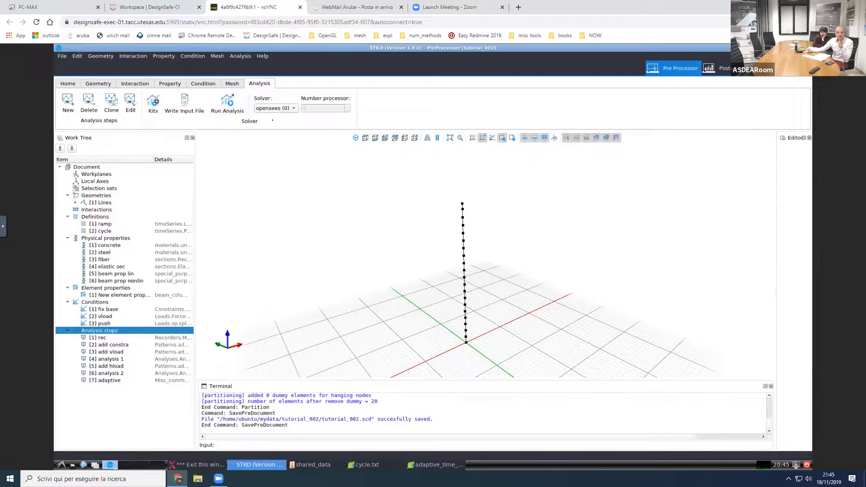
pyautogui.click(185, 106)
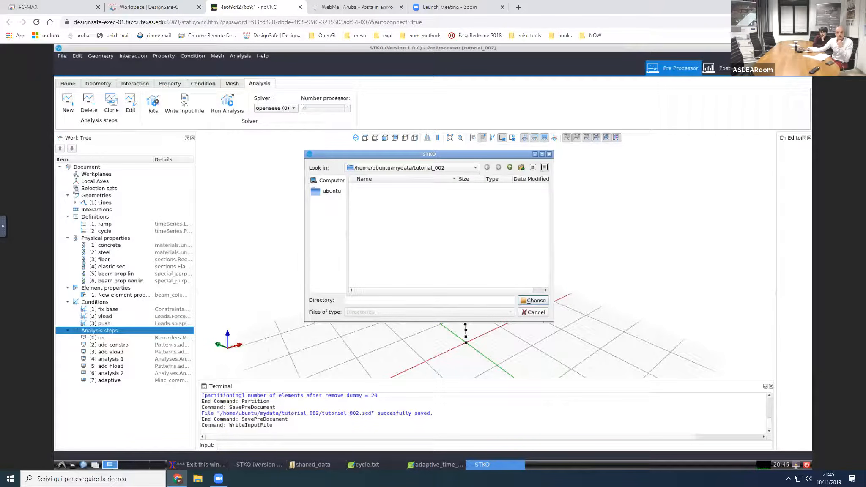
pyautogui.click(522, 167)
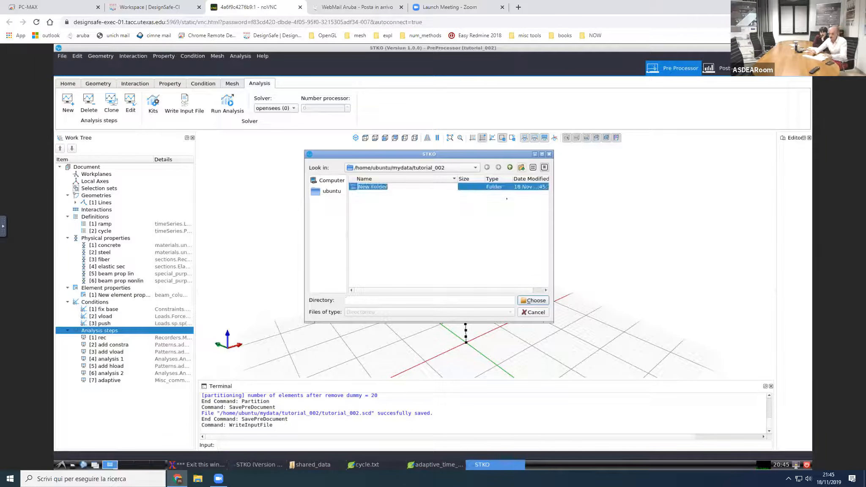
pyautogui.write('input')
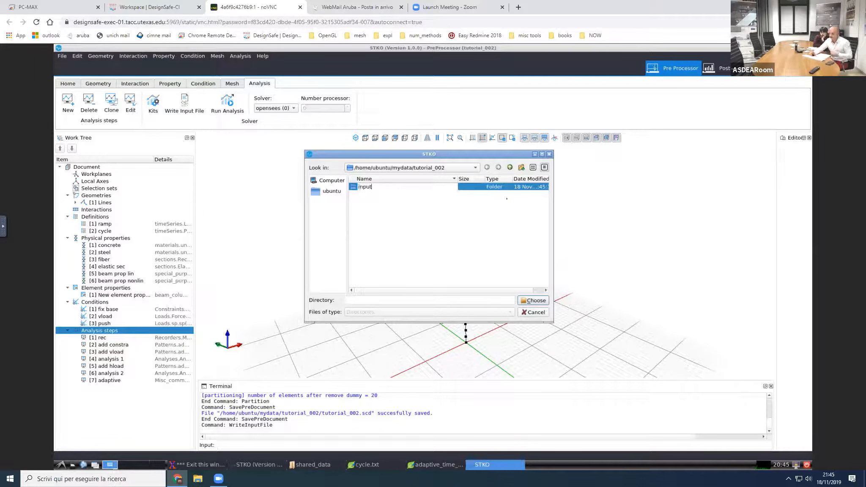
pyautogui.press('Return')
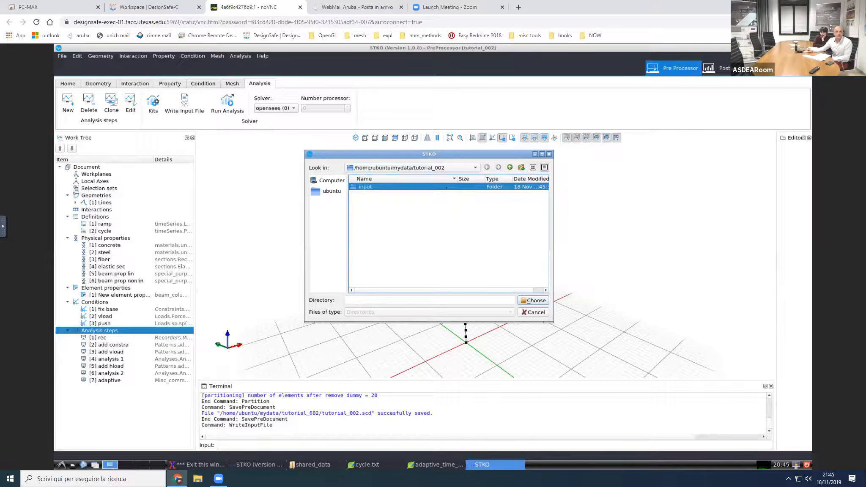
pyautogui.press('Return')
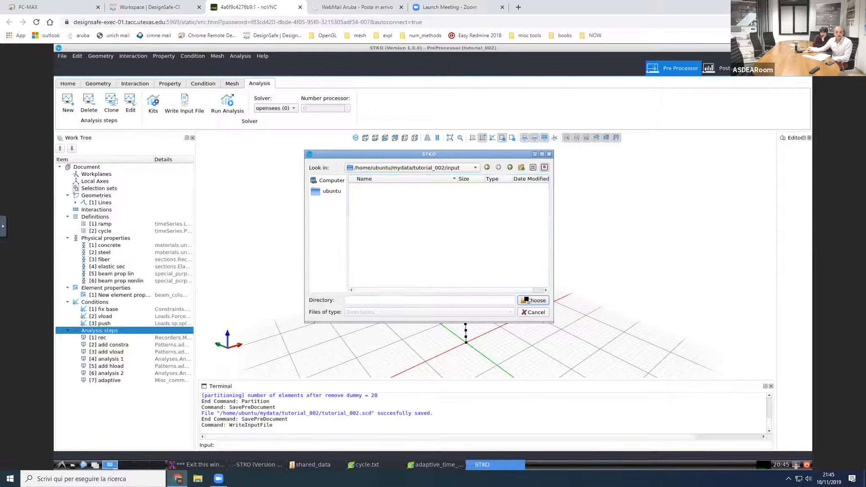
pyautogui.click(533, 300)
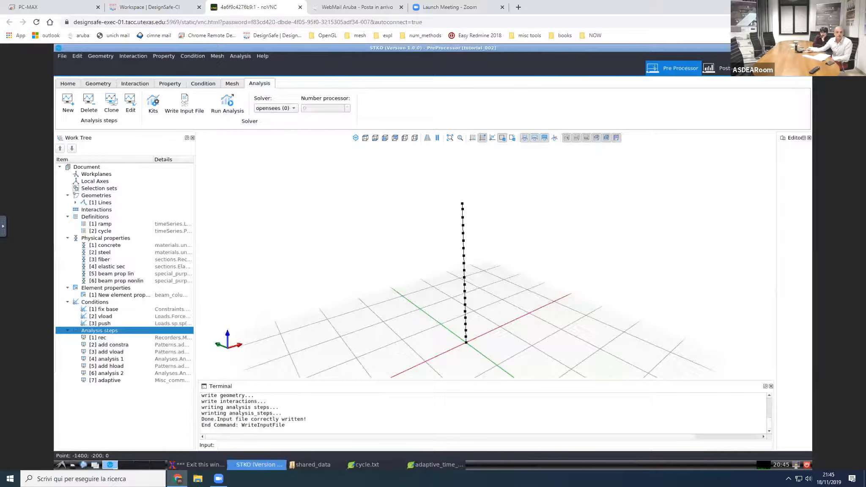
# Step: Browse to mydata/tutorial_002/input in the file manager and look over the written Tcl and partition files
pyautogui.click(311, 465)
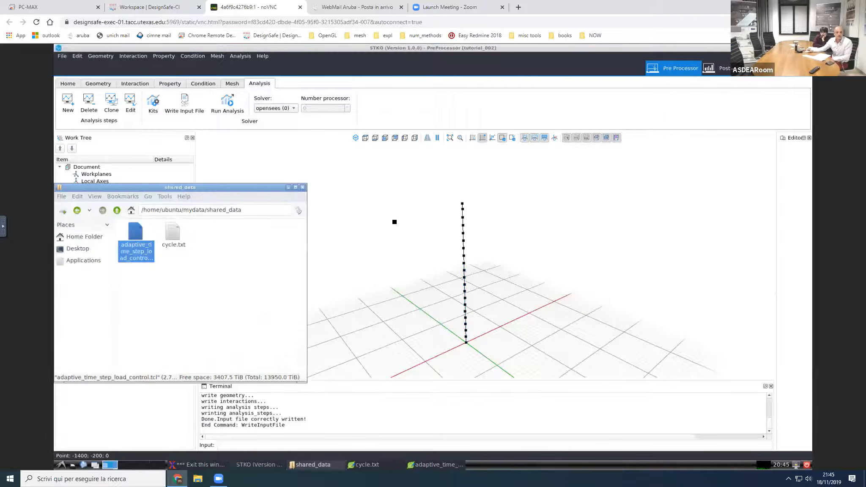
pyautogui.moveTo(202, 187); pyautogui.dragTo(230, 190)
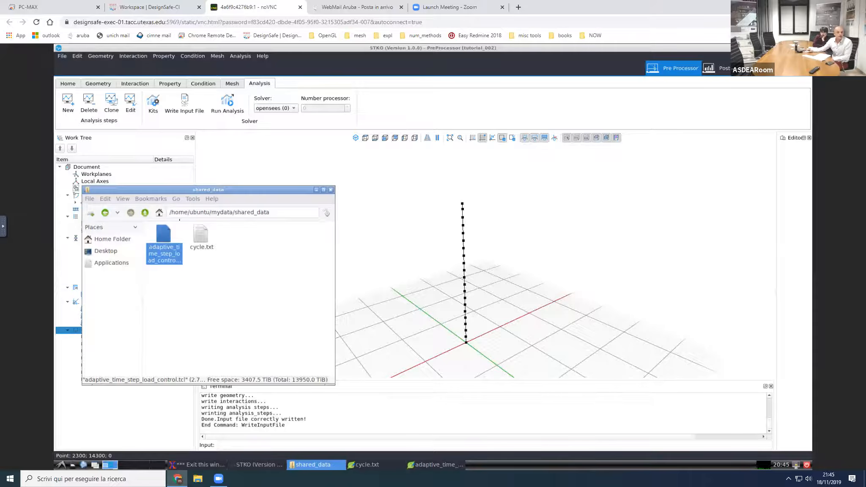
pyautogui.click(145, 213)
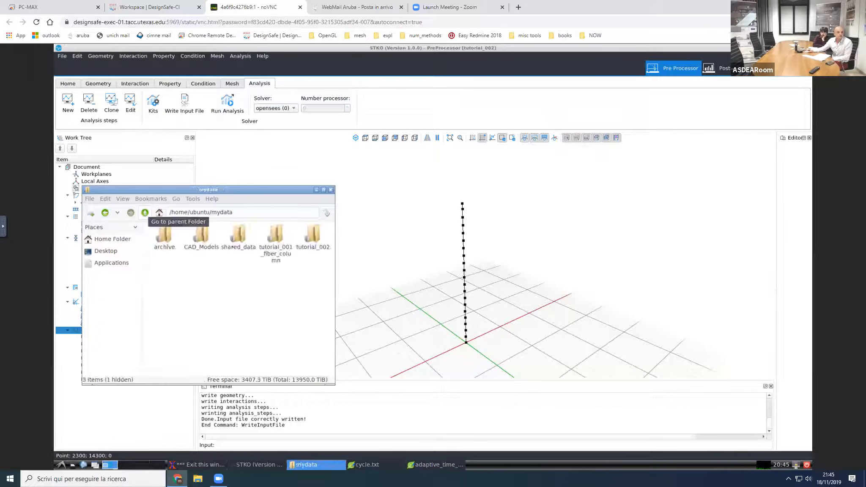
pyautogui.doubleClick(308, 240)
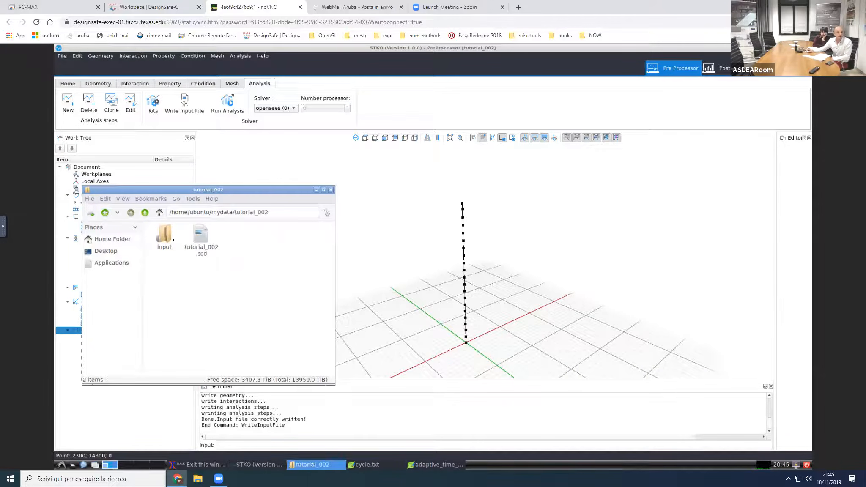
pyautogui.doubleClick(165, 235)
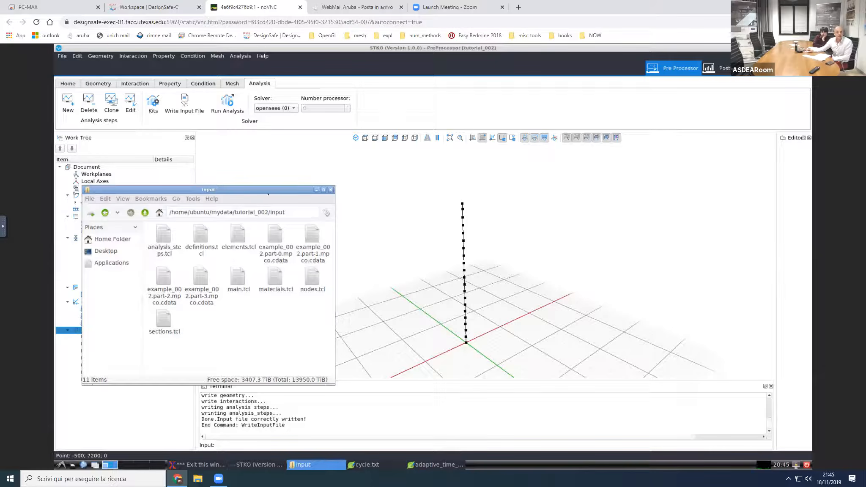
pyautogui.moveTo(268, 194); pyautogui.dragTo(325, 181)
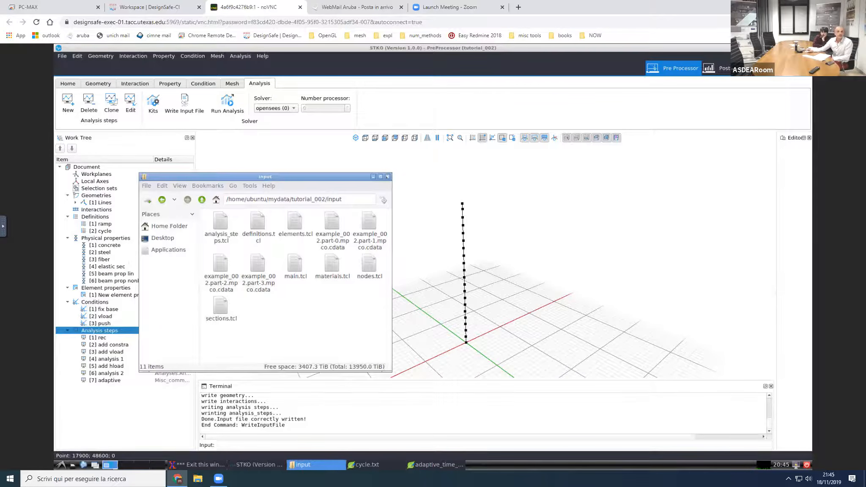
# Step: Switch to the DesignSafe-CI workspace, dismiss the interactive session notice, and open the OpenSees simulation application
pyautogui.click(152, 8)
pyautogui.click(539, 169)
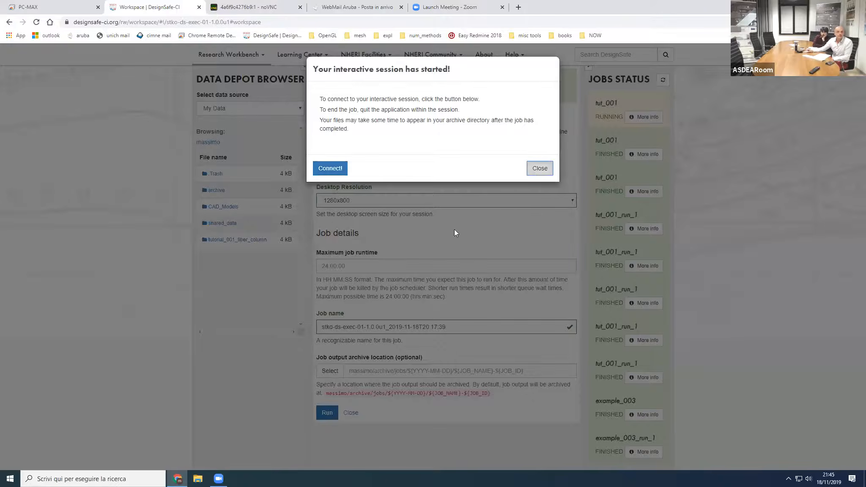
pyautogui.scroll(3, 216, 337)
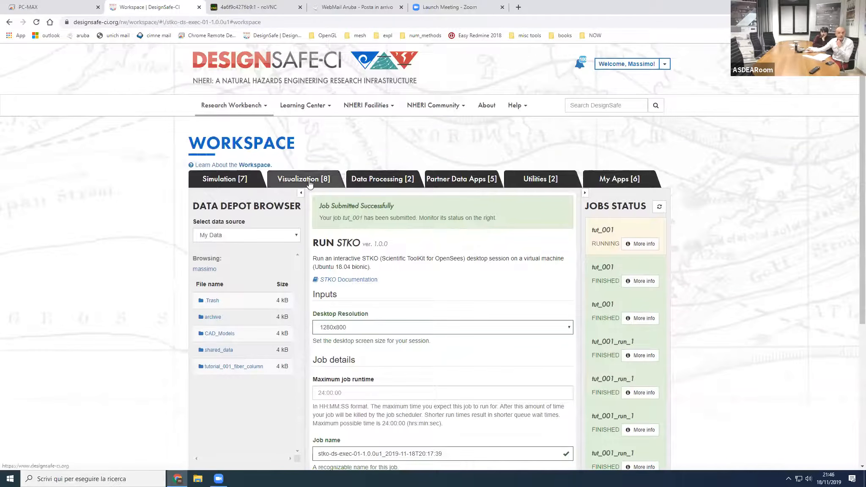
pyautogui.click(232, 181)
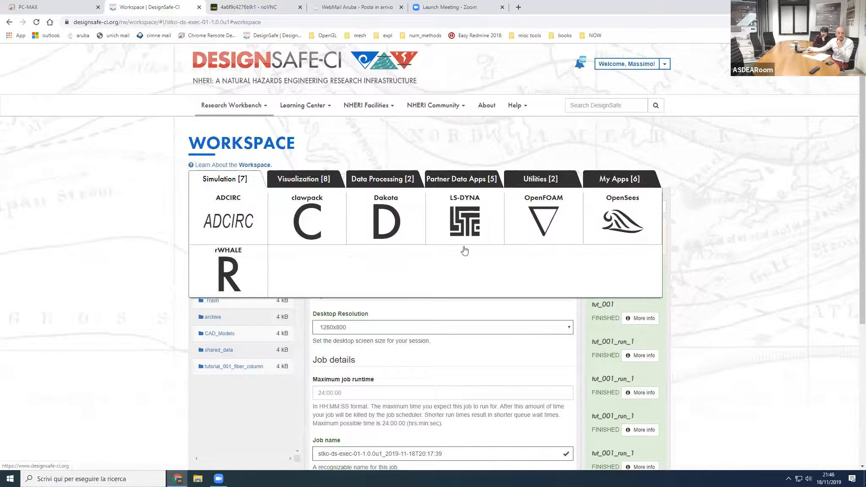
pyautogui.click(613, 231)
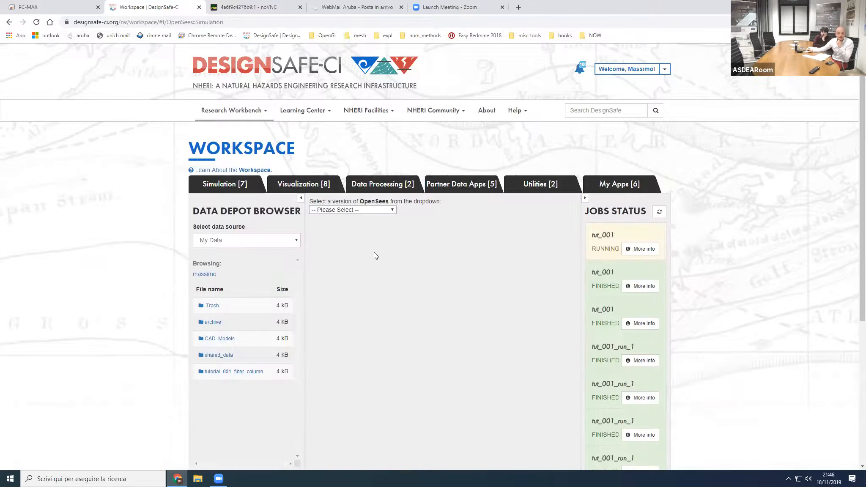
pyautogui.click(356, 271)
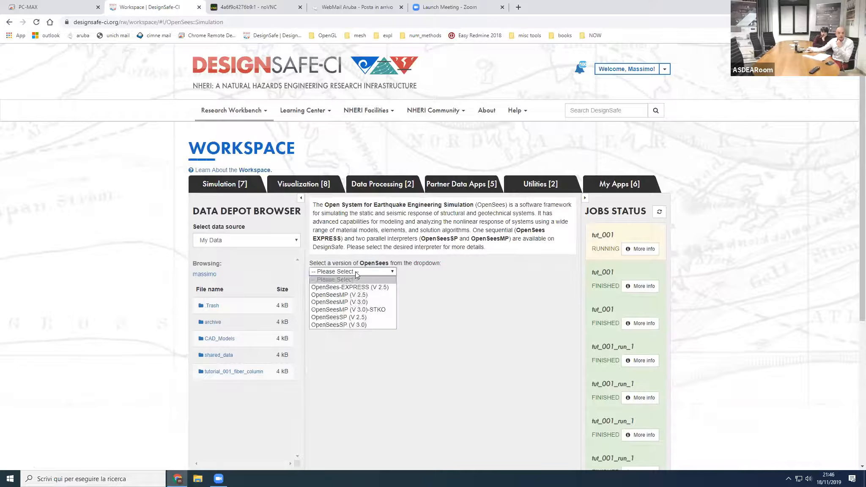
pyautogui.click(382, 311)
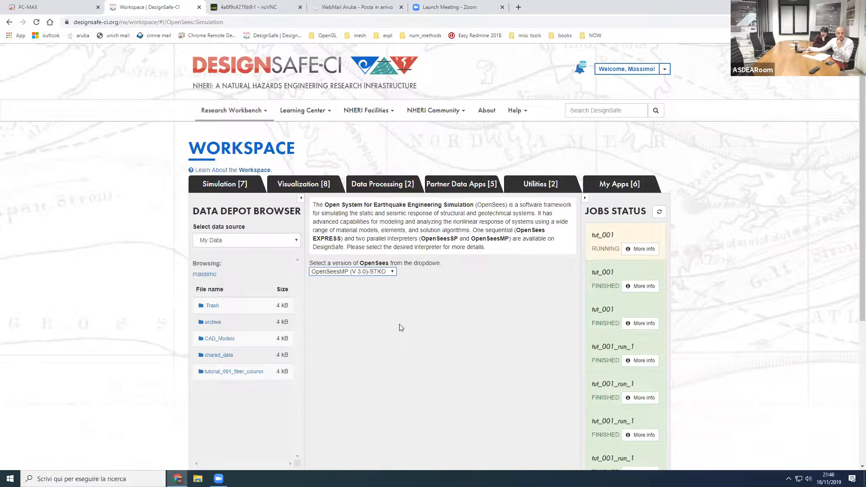
pyautogui.scroll(-2, 397, 324)
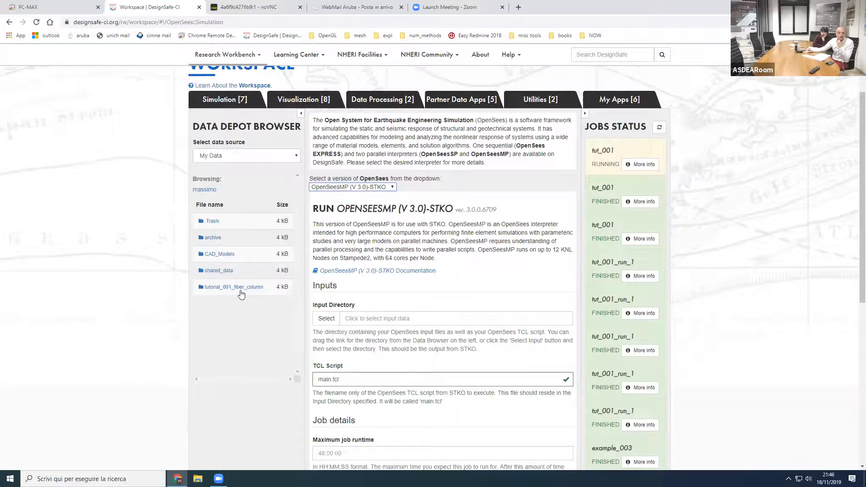
# Step: Reload the workspace page to refresh the data depot and select the OpenSeesMP (V 3.0)-STKO version
pyautogui.click(36, 23)
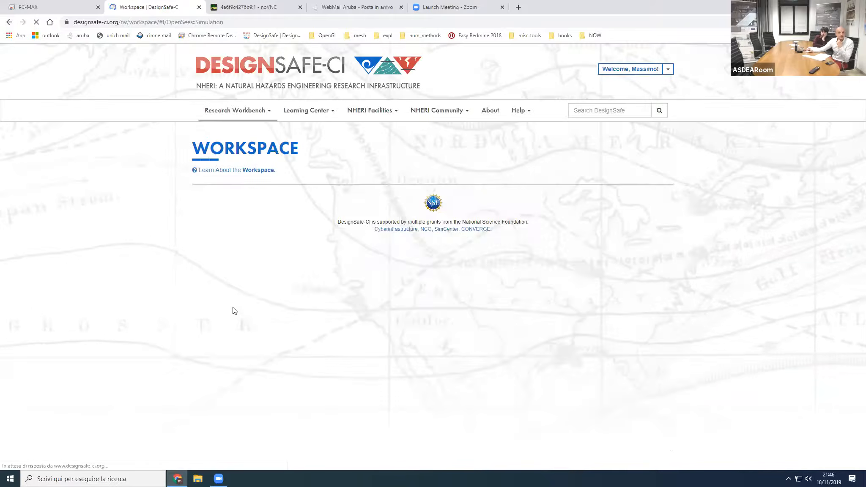
pyautogui.scroll(-3, 224, 410)
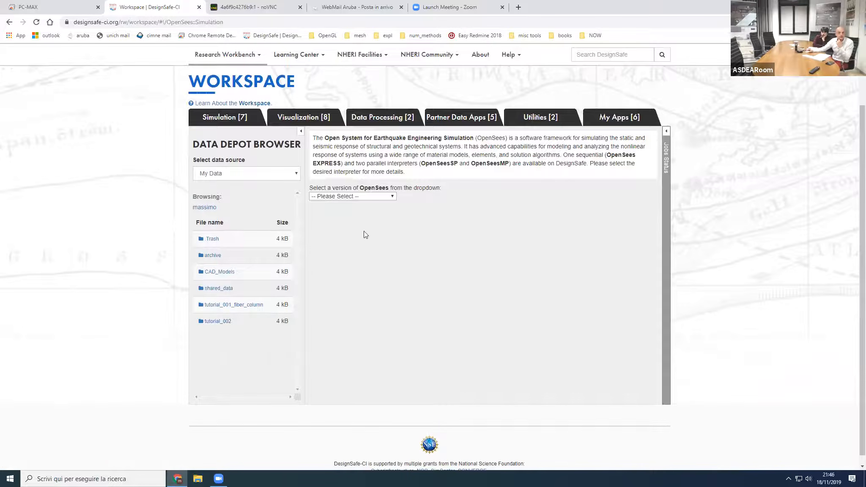
pyautogui.click(370, 196)
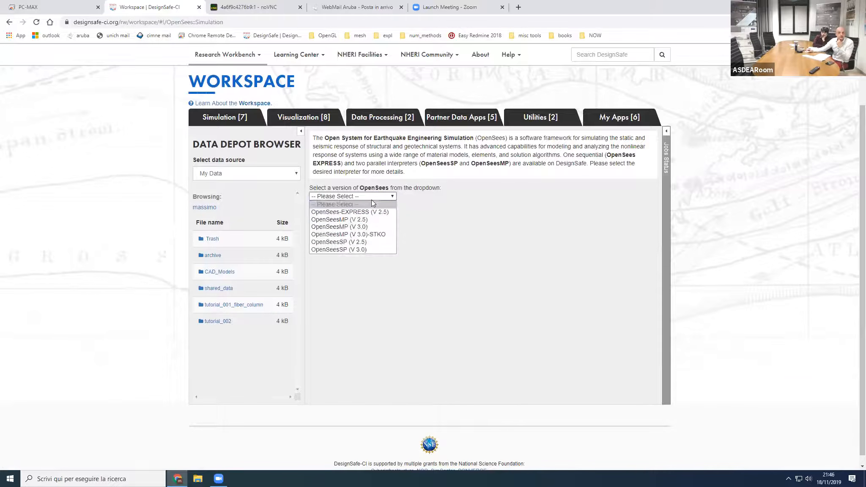
pyautogui.click(366, 234)
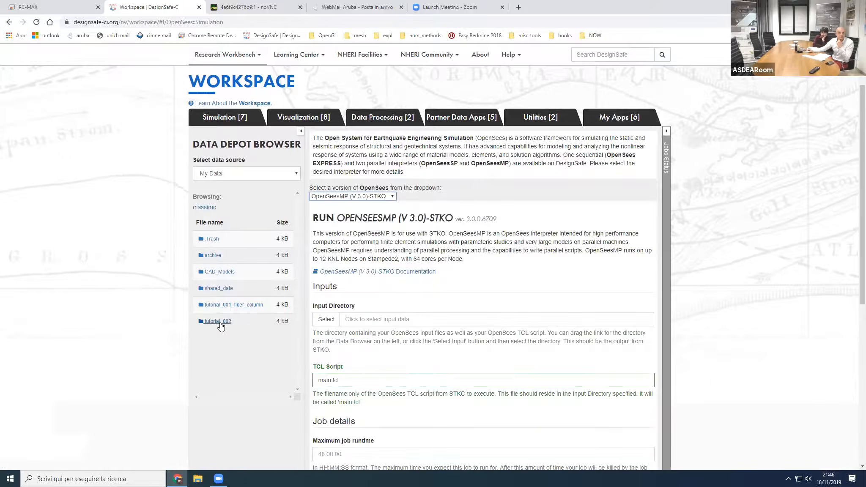
# Step: Set the job's input directory to the input folder inside tutorial_002 from the data depot
pyautogui.click(370, 321)
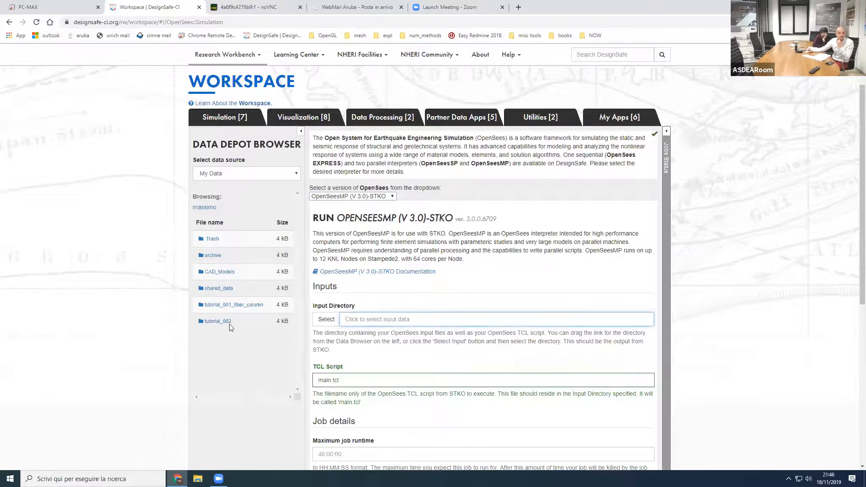
pyautogui.click(217, 323)
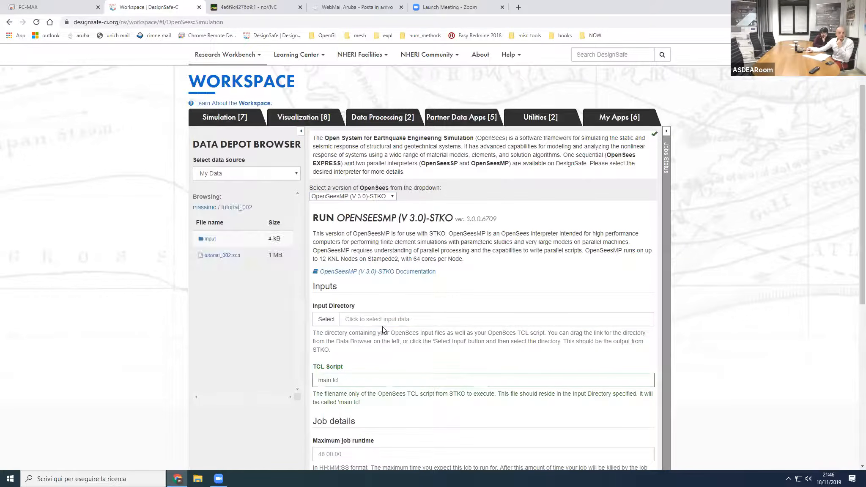
pyautogui.moveTo(214, 241); pyautogui.dragTo(370, 320)
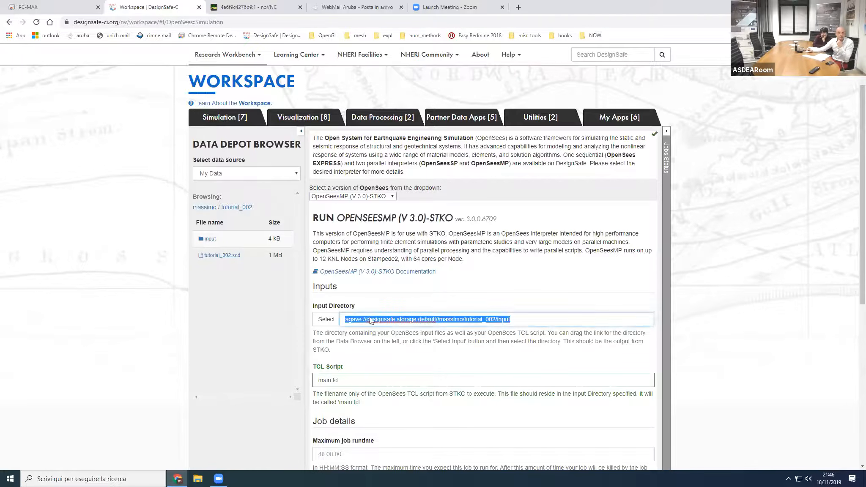
# Step: Set the maximum job runtime to 02:00:00 and fill in the job name with tut_001_run_1
pyautogui.scroll(-2, 418, 299)
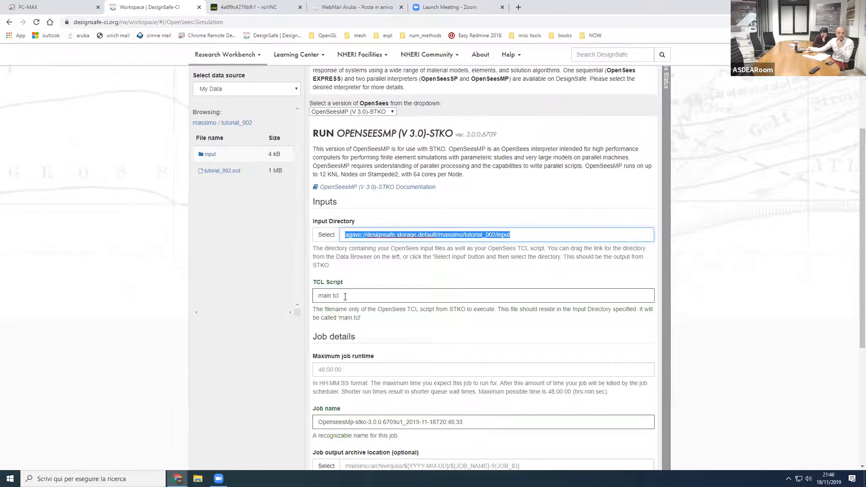
pyautogui.scroll(-1, 359, 317)
pyautogui.click(345, 332)
pyautogui.click(336, 359)
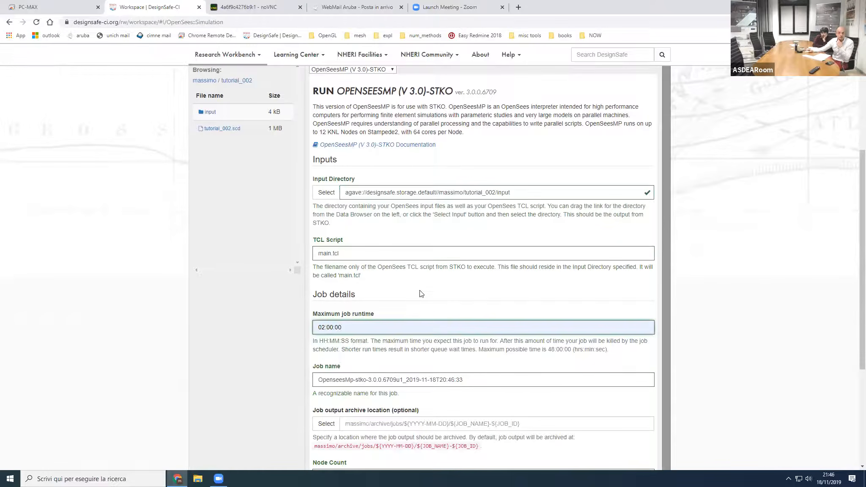
pyautogui.scroll(-1, 420, 292)
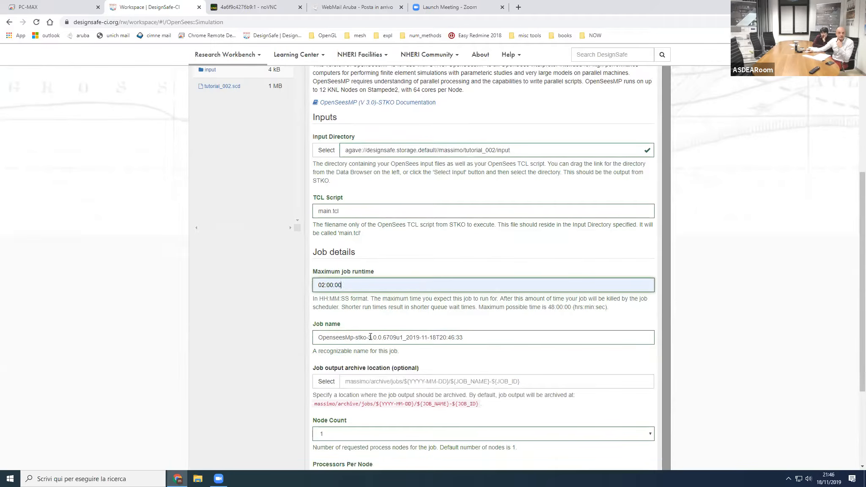
pyautogui.moveTo(474, 337); pyautogui.dragTo(262, 331)
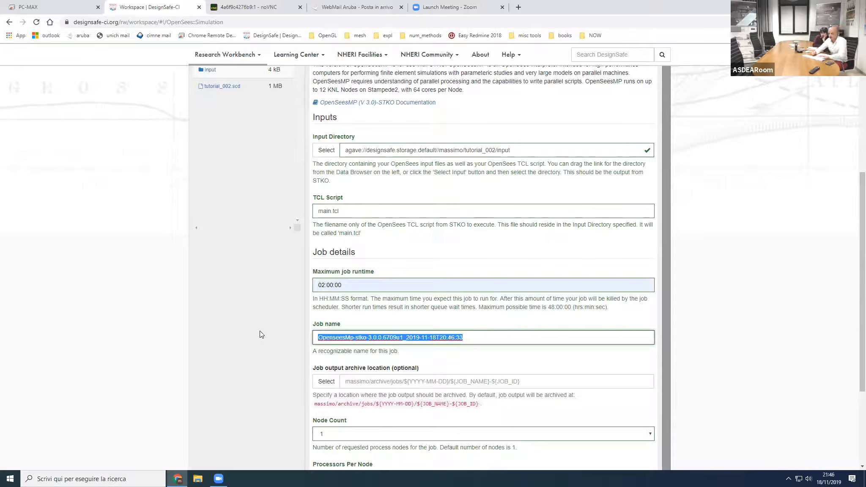
pyautogui.write('tut')
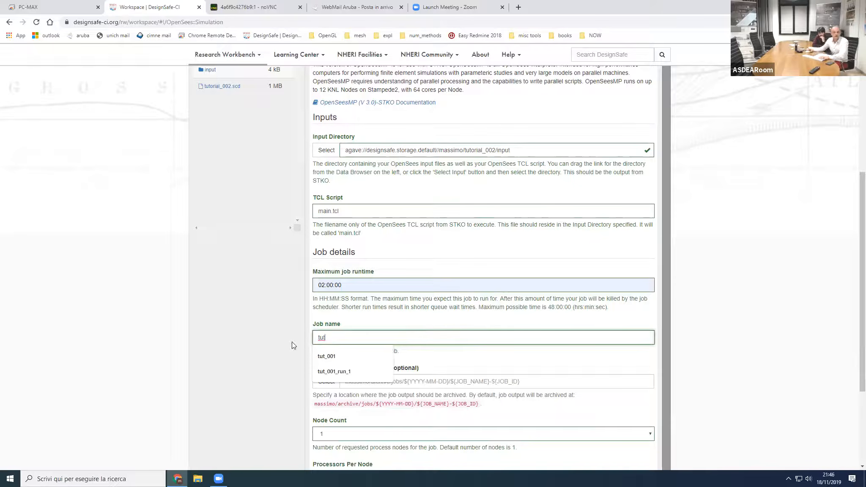
pyautogui.click(332, 371)
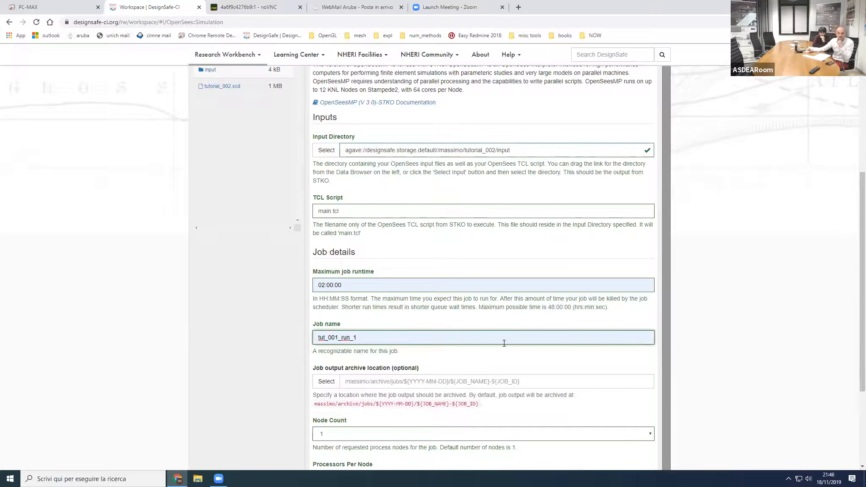
# Step: Set the processors per node to 4 and submit the OpenSeesMP (V 3.0)-STKO job
pyautogui.scroll(-1, 505, 355)
pyautogui.scroll(-1, 504, 355)
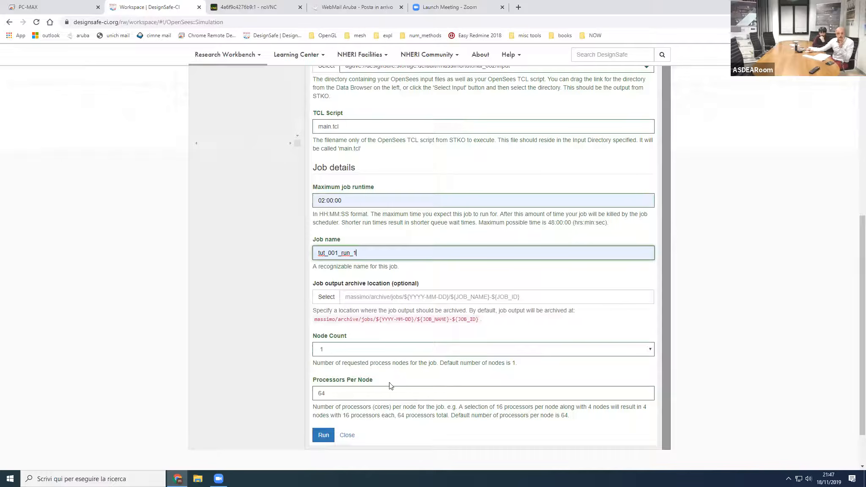
pyautogui.doubleClick(316, 389)
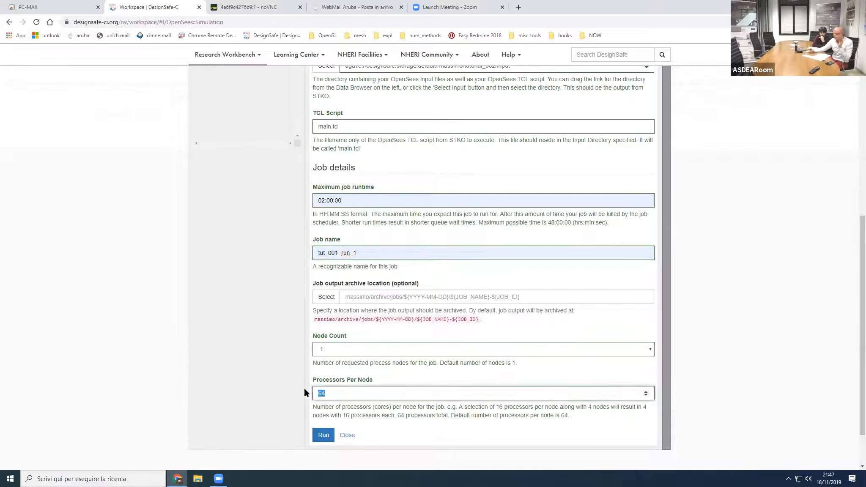
pyautogui.write('4')
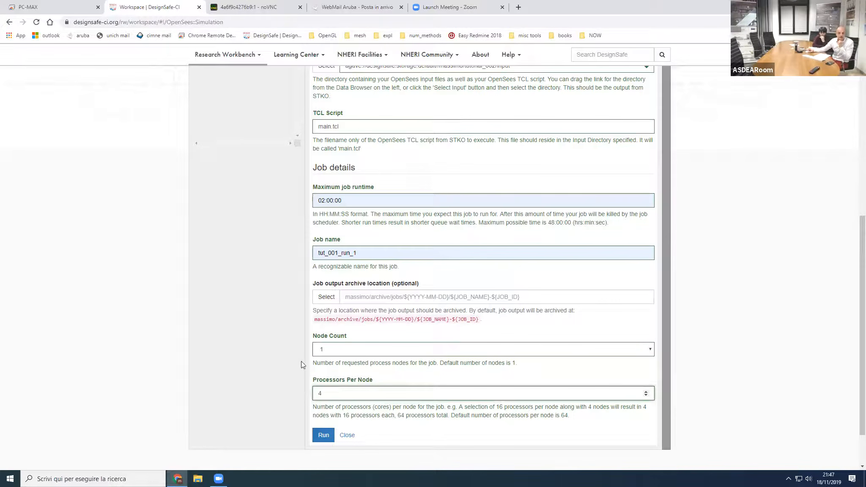
pyautogui.click(325, 439)
pyautogui.click(326, 438)
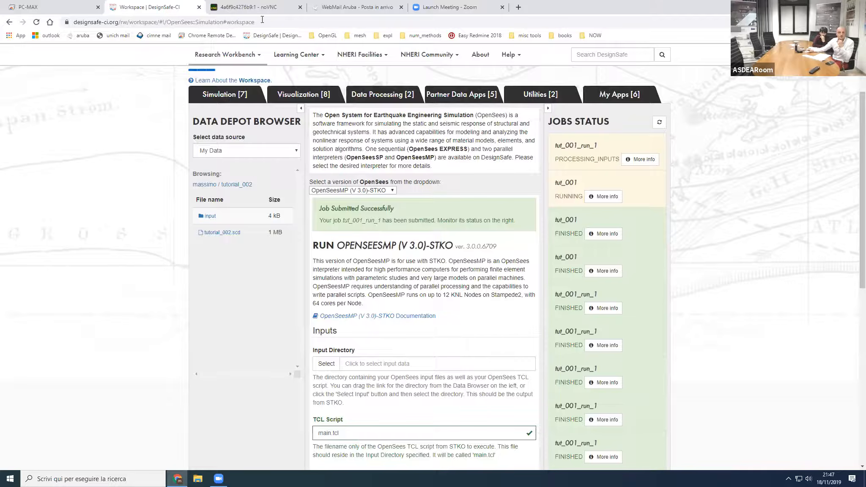
# Step: Switch to the STKO remote session, enter the post-processor, and start opening a results database from /home/ubuntu/mydata
pyautogui.click(249, 8)
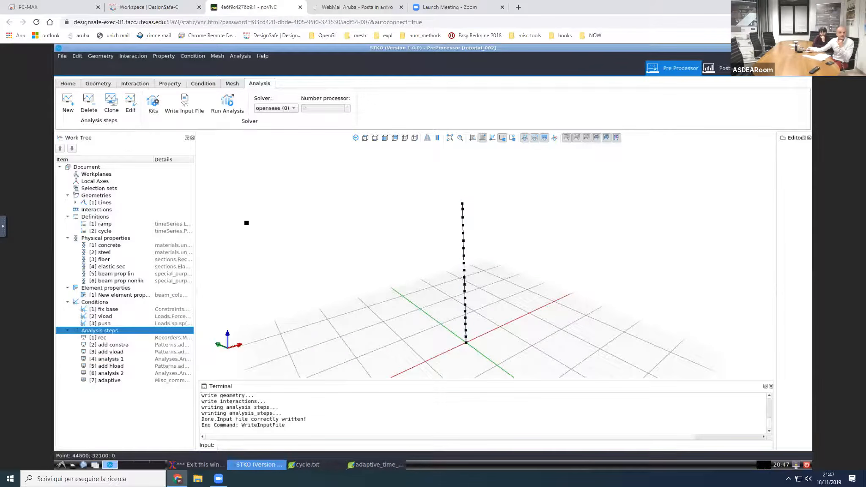
pyautogui.click(707, 72)
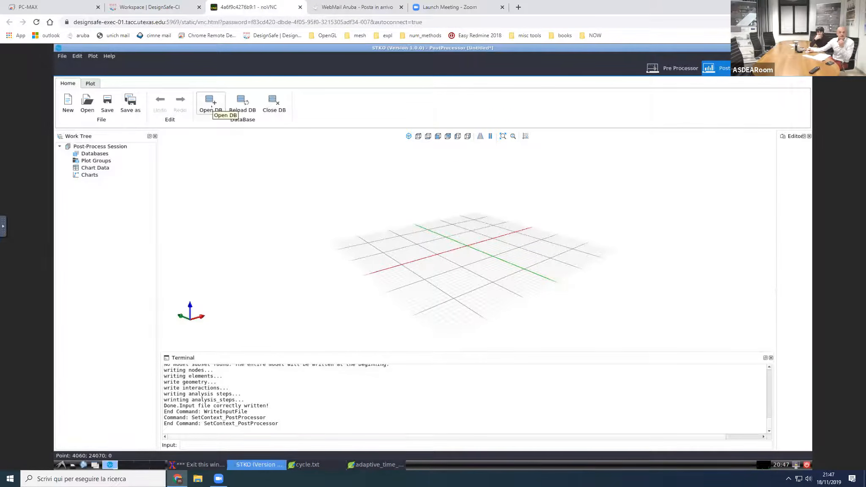
pyautogui.click(211, 105)
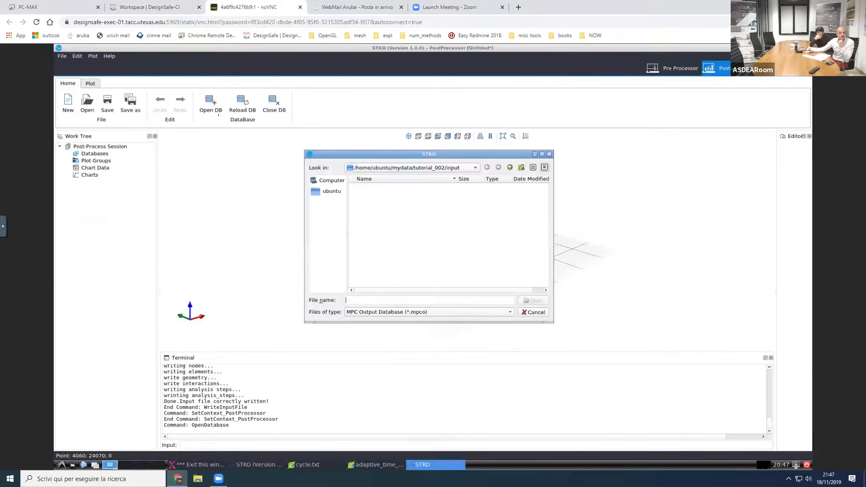
pyautogui.click(469, 170)
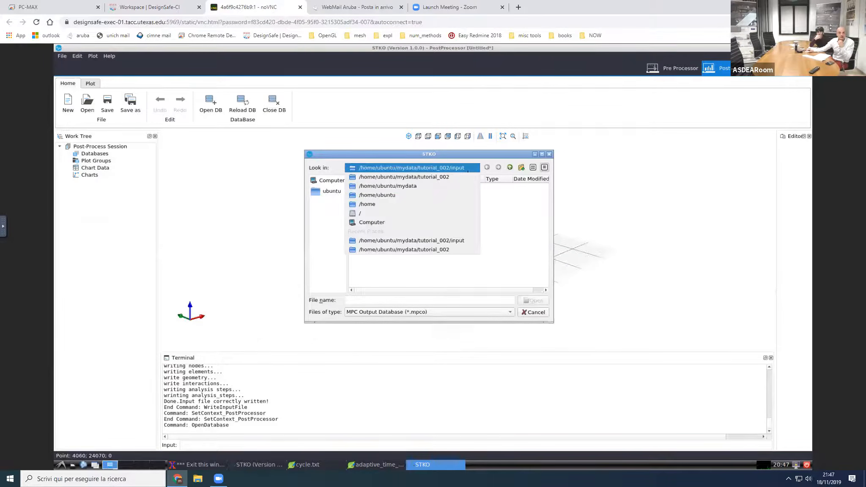
pyautogui.click(376, 196)
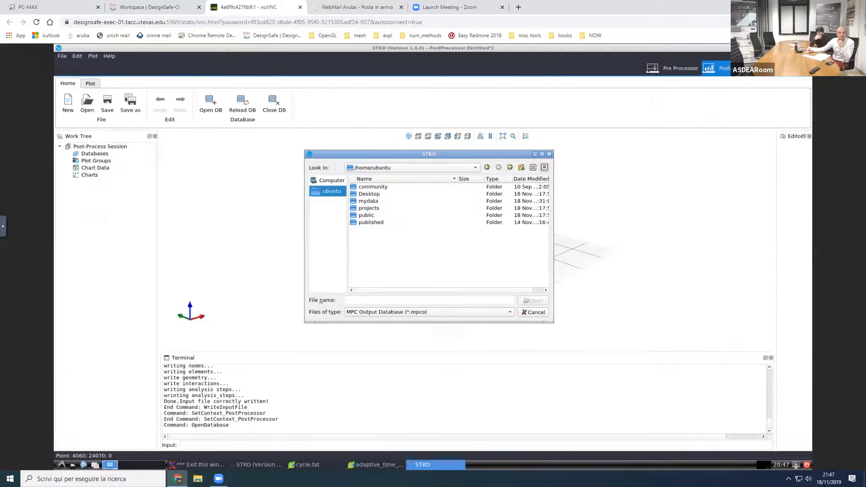
pyautogui.click(373, 200)
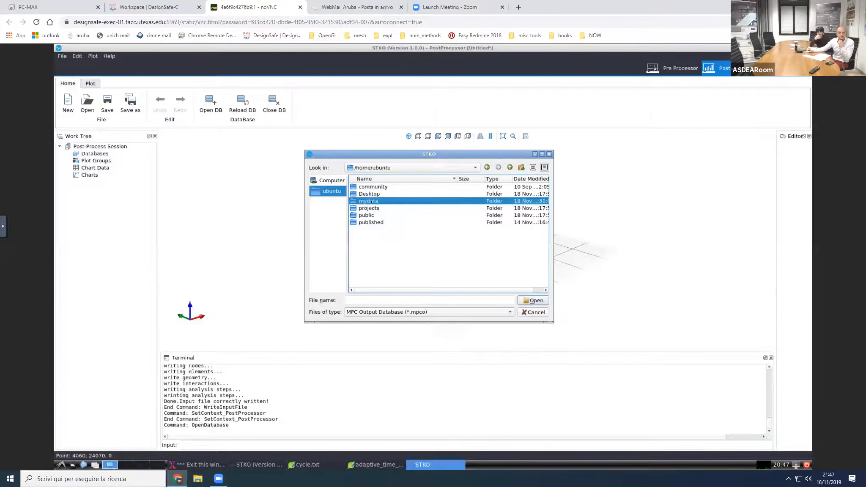
pyautogui.doubleClick(371, 202)
pyautogui.click(500, 187)
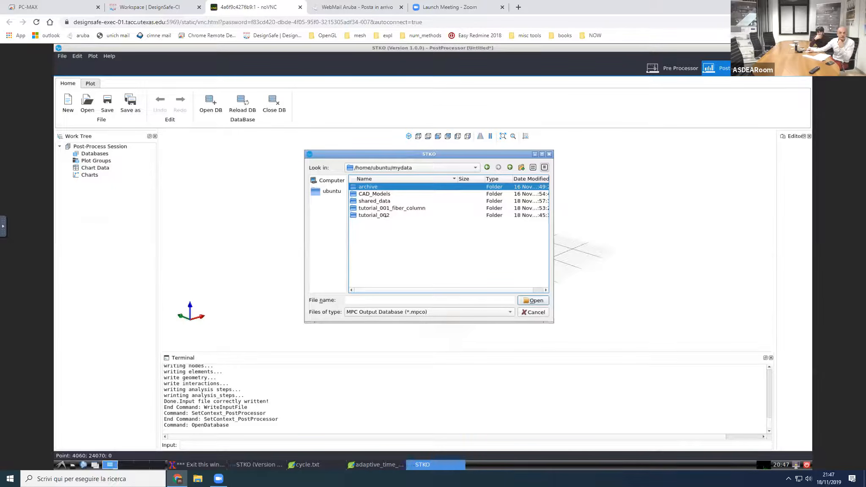
pyautogui.doubleClick(392, 207)
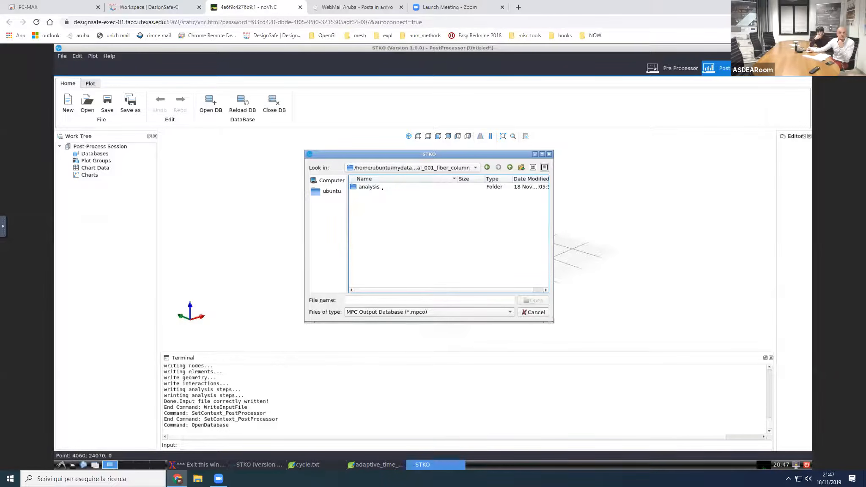
pyautogui.doubleClick(375, 188)
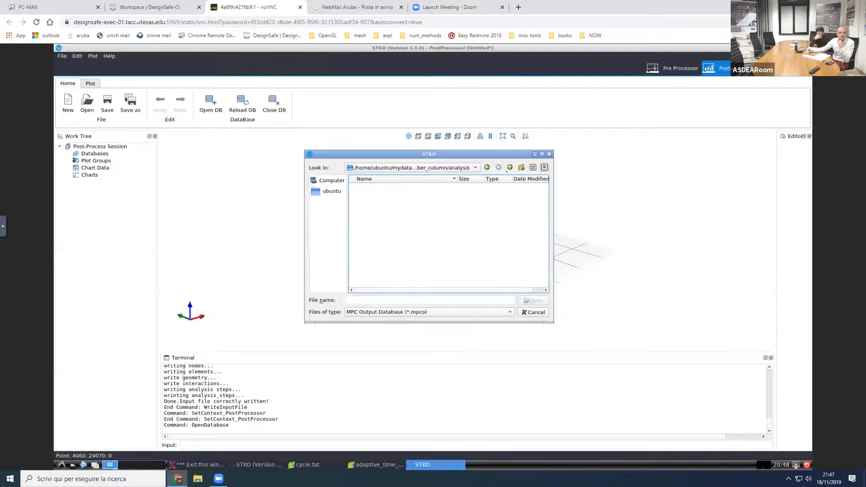
pyautogui.click(510, 167)
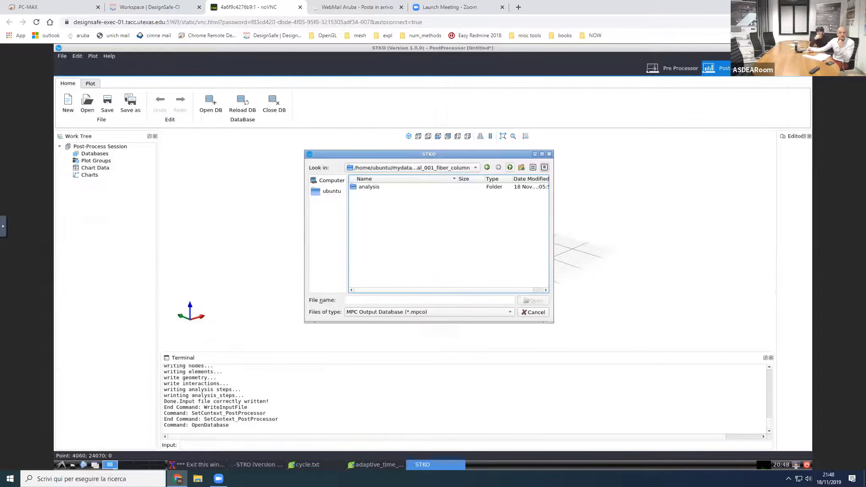
pyautogui.click(510, 168)
# Step: Open tutorial_001_fiber_column.part-0.mpco from the analysis folder of the second tut_001_run_1 job listed under archive/jobs/2019-11-18
pyautogui.doubleClick(376, 187)
pyautogui.doubleClick(372, 186)
pyautogui.doubleClick(376, 187)
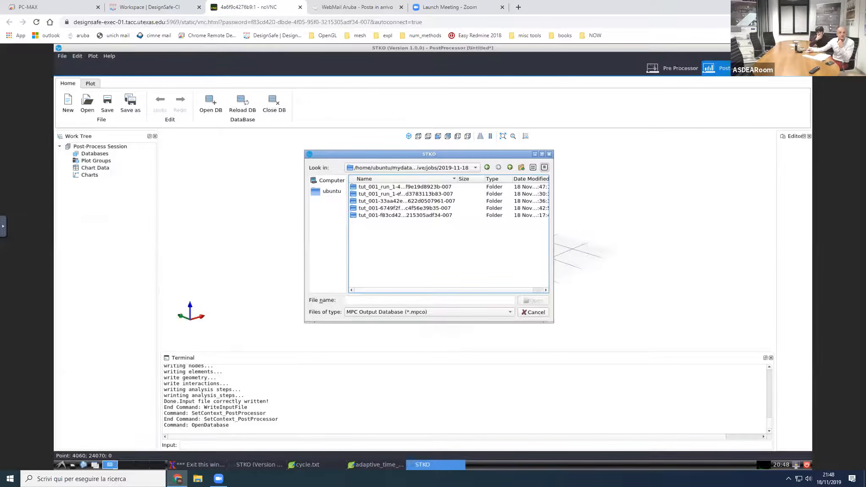
pyautogui.doubleClick(399, 194)
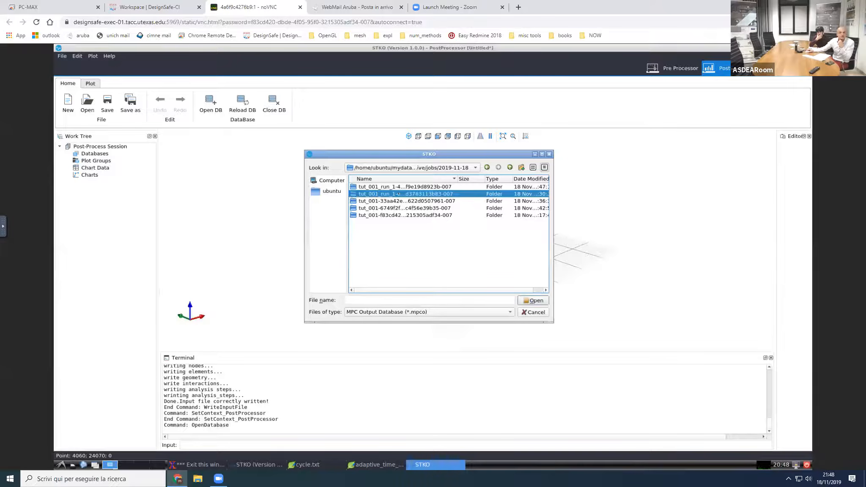
pyautogui.doubleClick(369, 187)
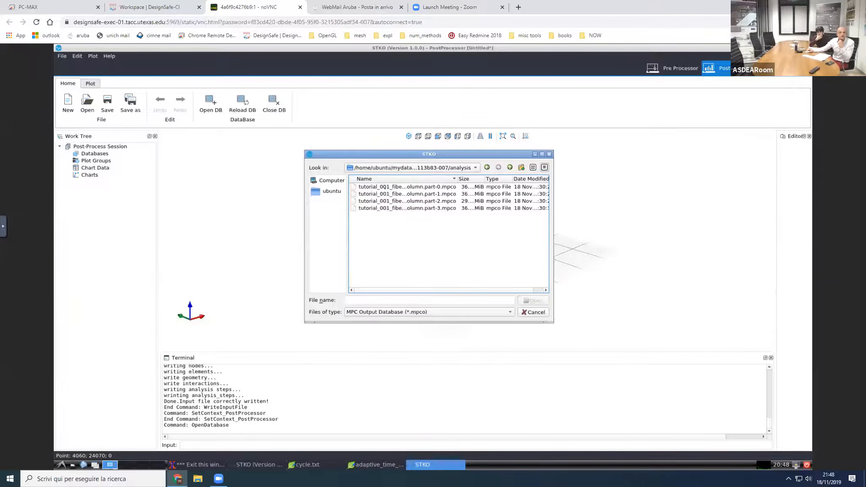
pyautogui.click(369, 187)
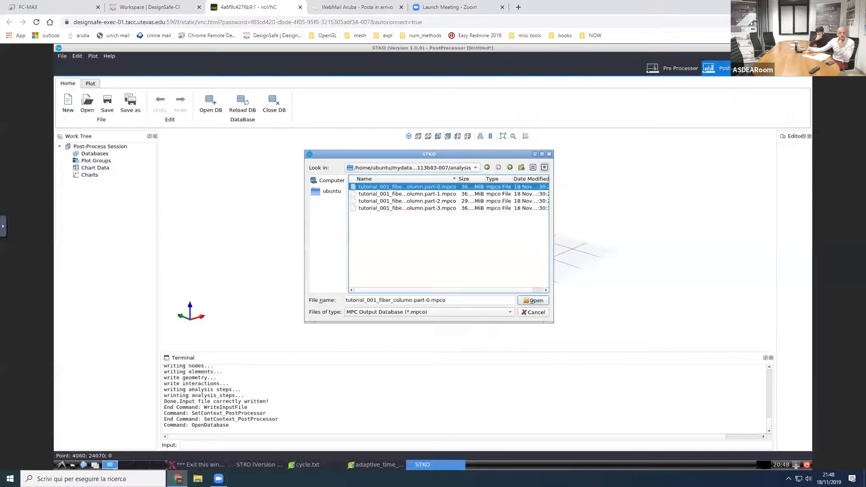
pyautogui.click(532, 300)
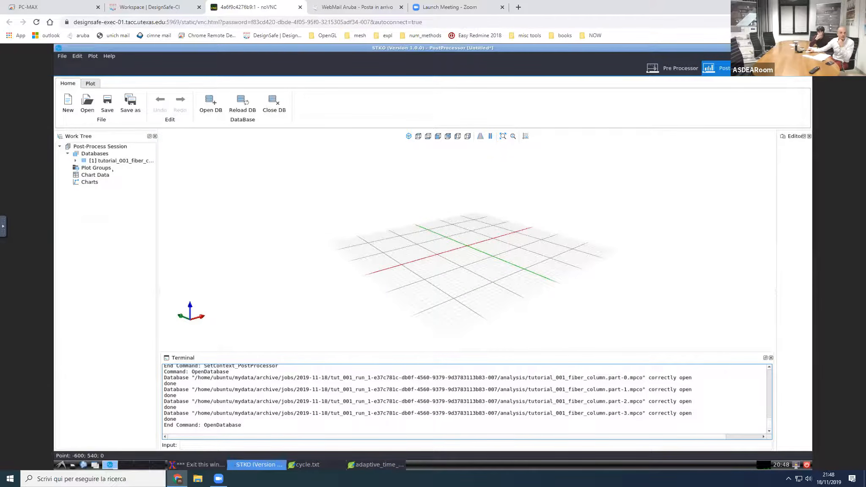
# Step: Create a new plot group for the opened database and add a surface plot to it
pyautogui.rightClick(113, 169)
pyautogui.click(126, 173)
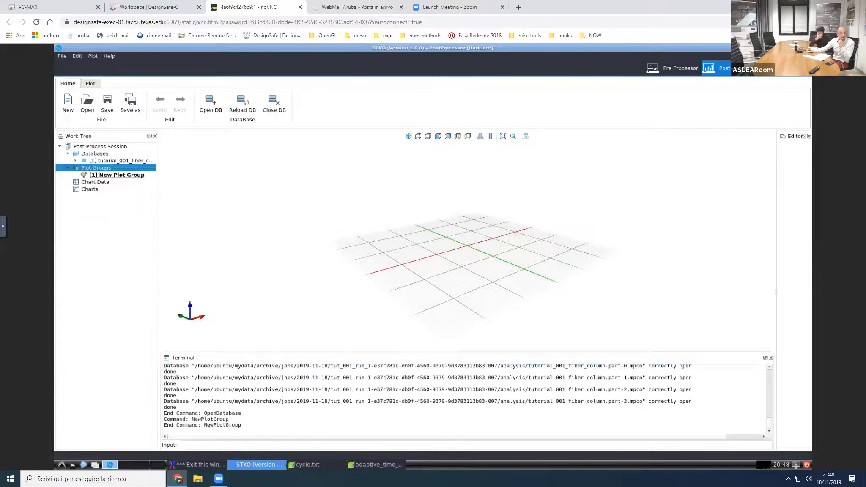
pyautogui.click(117, 175)
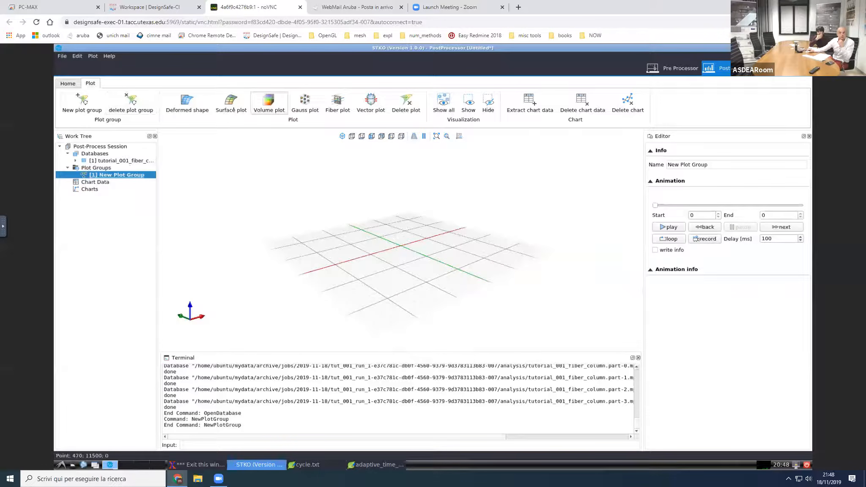
pyautogui.click(233, 109)
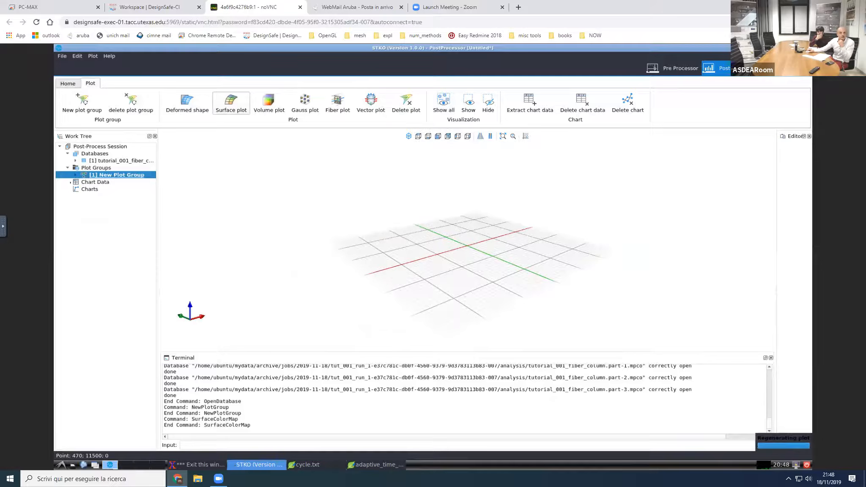
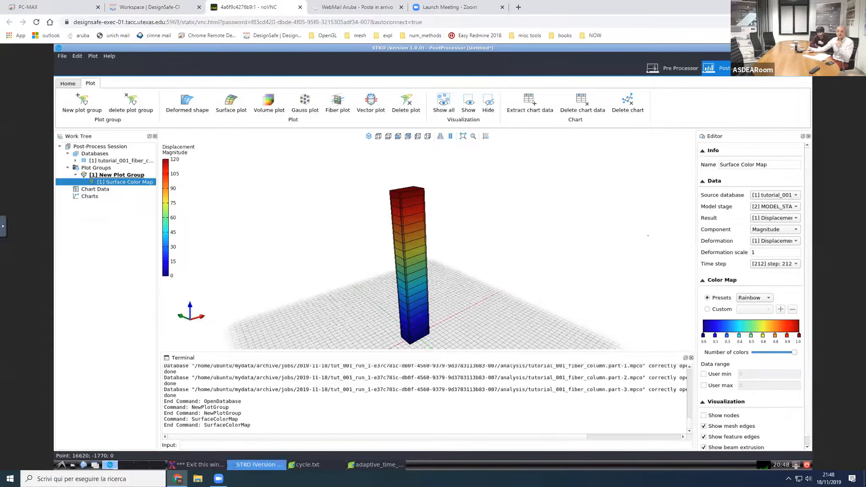
# Step: Widen the editor, check the results available for the surface color map, and inspect its plot group's animation settings
pyautogui.moveTo(697, 290); pyautogui.dragTo(623, 290)
pyautogui.click(744, 218)
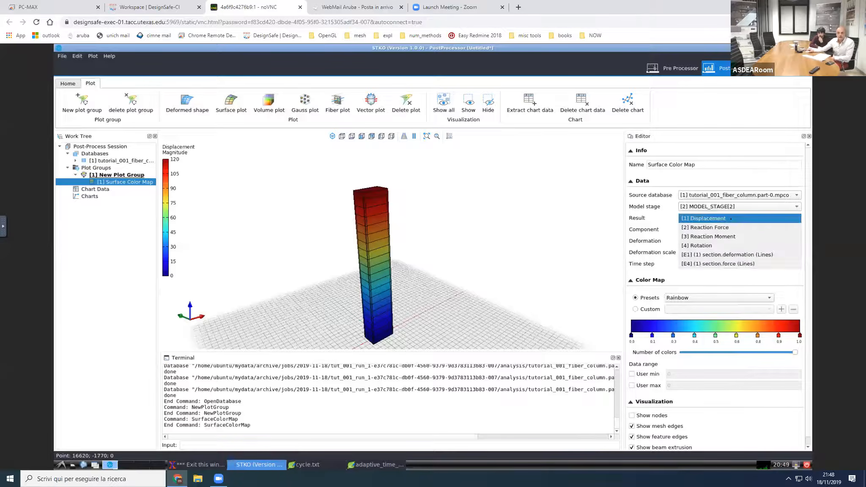
pyautogui.click(722, 288)
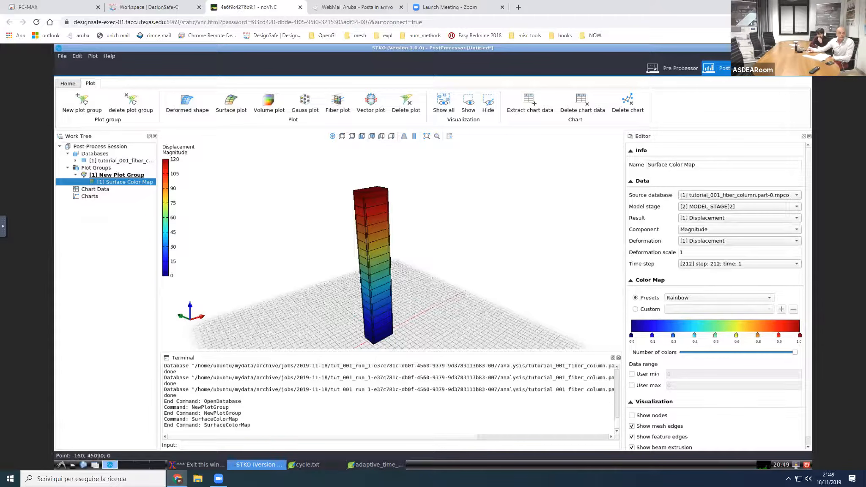
pyautogui.click(116, 174)
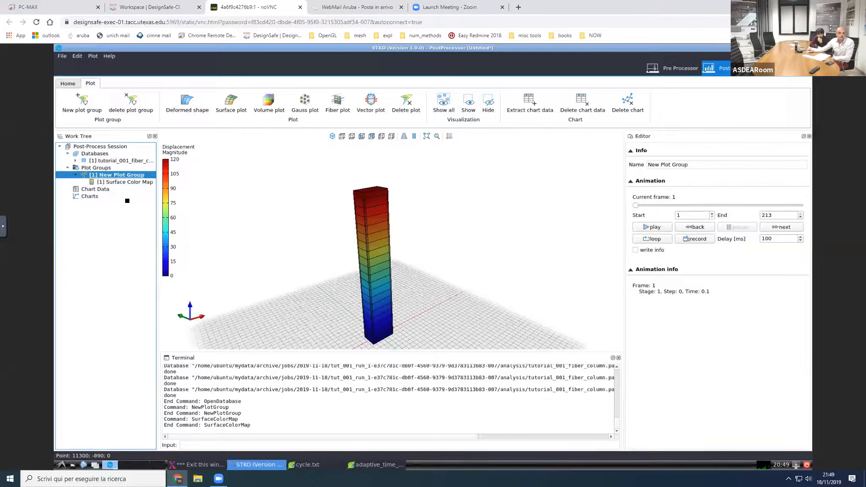
# Step: Create a second plot group and add a Gauss point plot to it
pyautogui.click(106, 168)
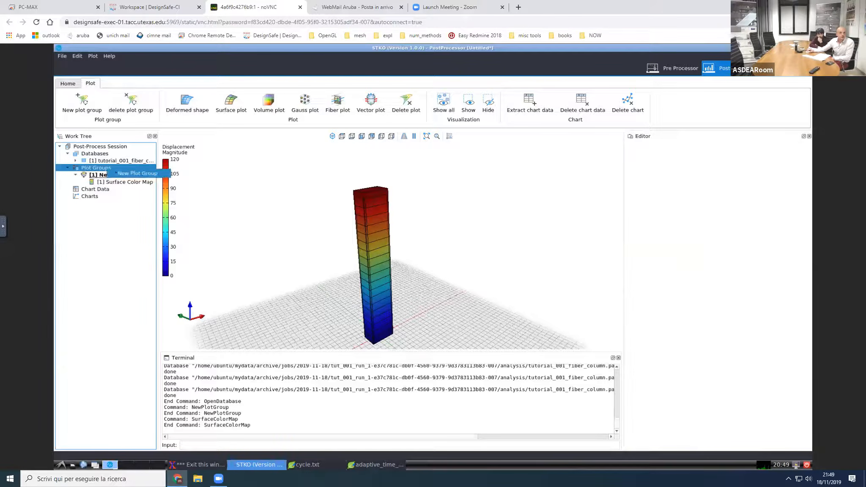
pyautogui.click(116, 173)
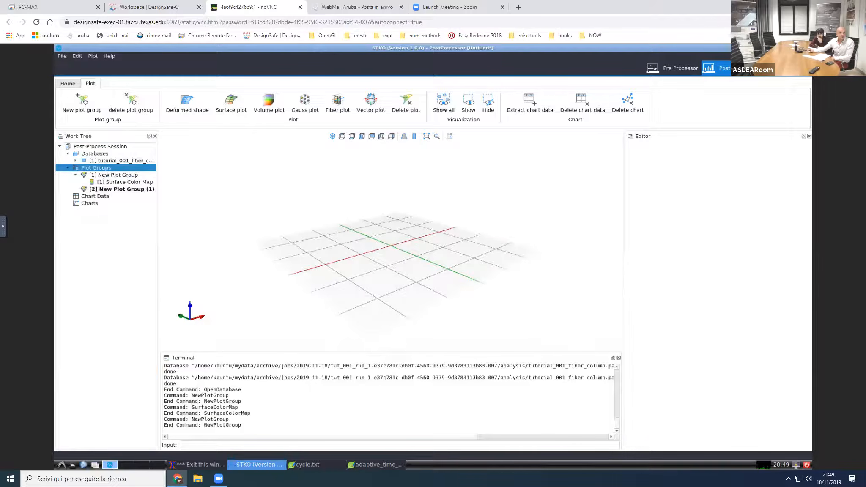
pyautogui.rightClick(115, 189)
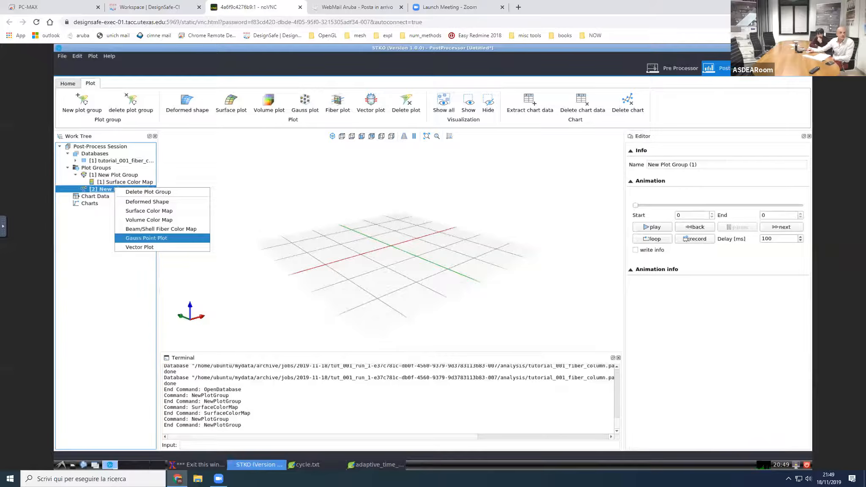
pyautogui.click(147, 237)
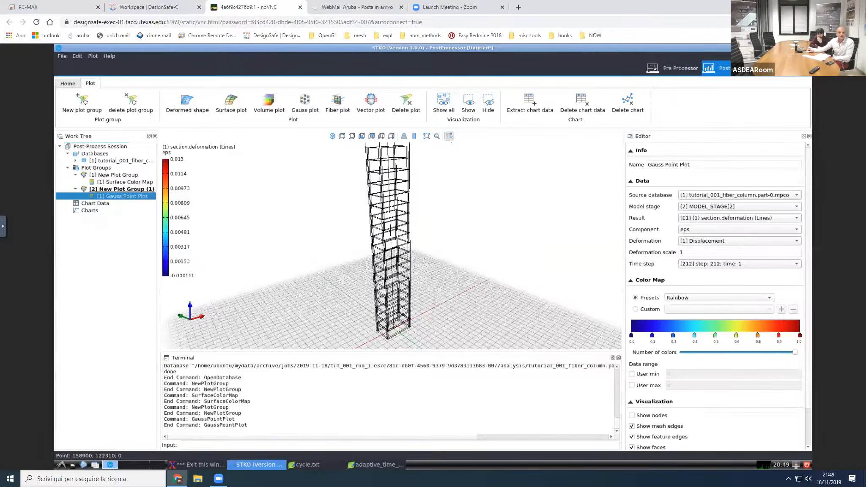
# Step: Hide the reference grid in the second plot group's view
pyautogui.click(450, 135)
pyautogui.click(392, 246)
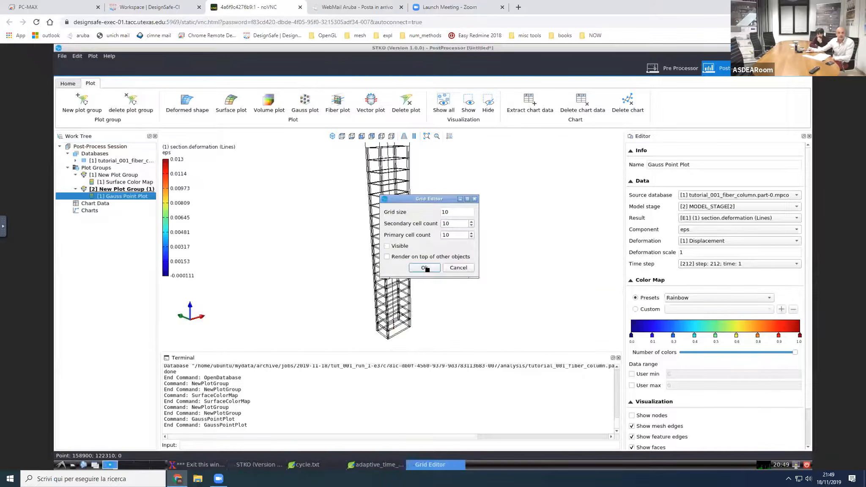
pyautogui.click(424, 268)
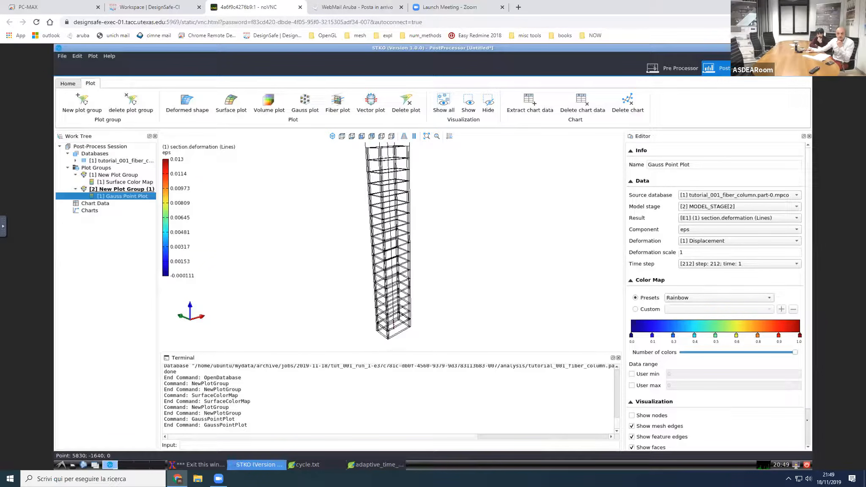
# Step: Disable beam extrusion for the Gauss point plot and set its particle size scale factor to 10
pyautogui.scroll(-1, 680, 430)
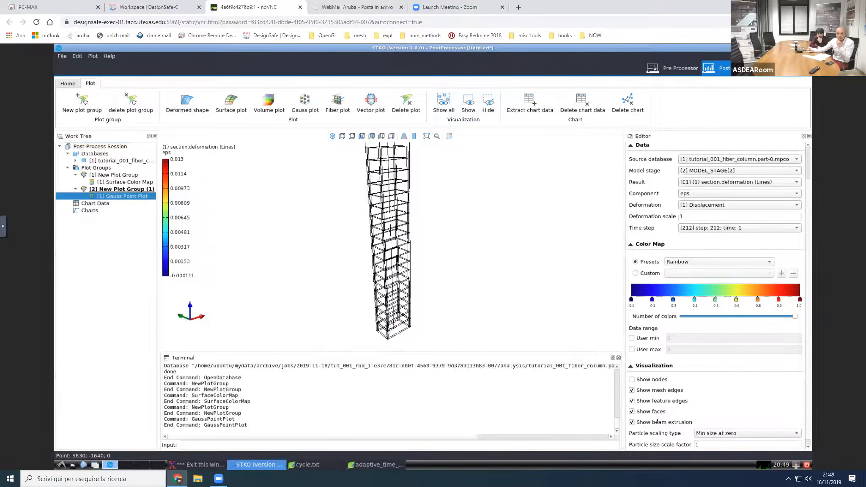
pyautogui.click(632, 422)
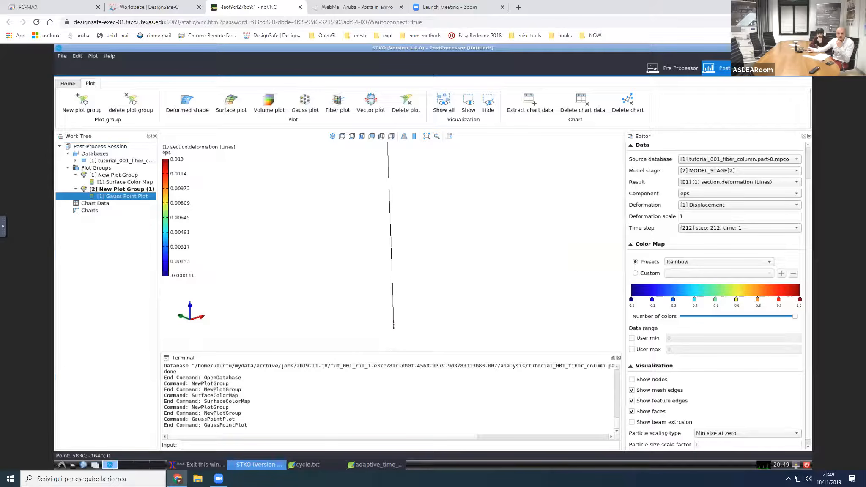
pyautogui.click(706, 444)
pyautogui.write('0')
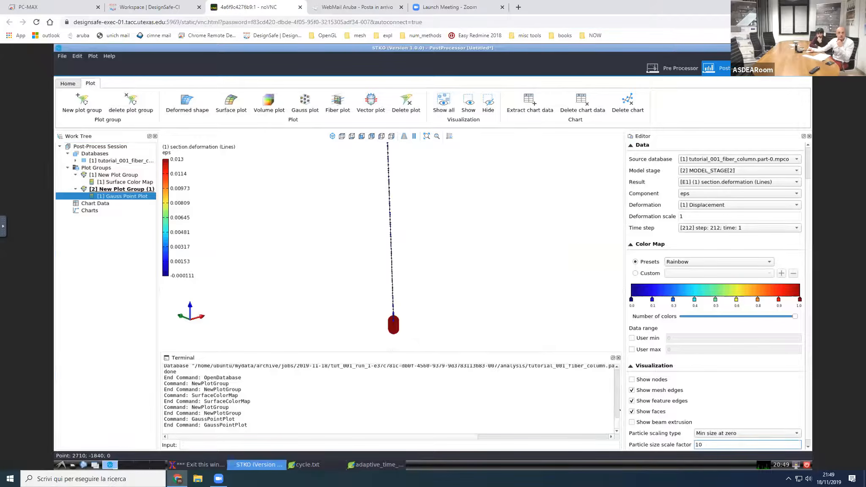
pyautogui.moveTo(377, 287); pyautogui.dragTo(382, 298, button='middle')
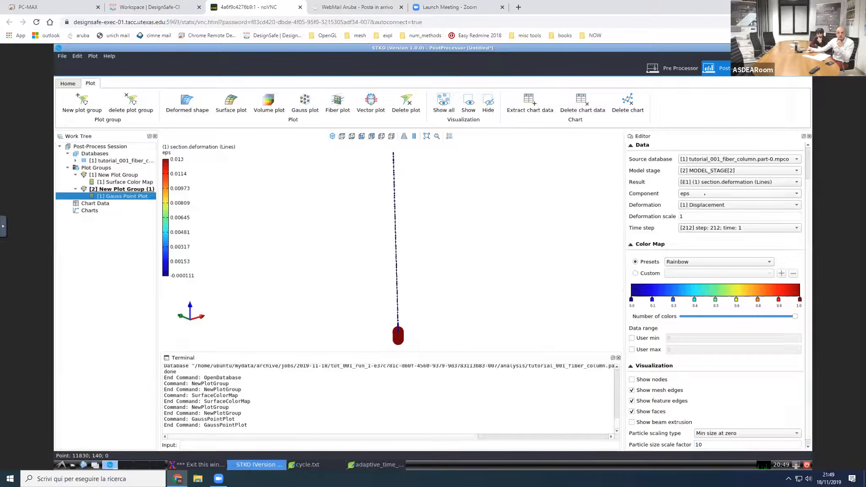
# Step: Set the Gauss point plot's result to section.force (Lines) with component My
pyautogui.click(715, 182)
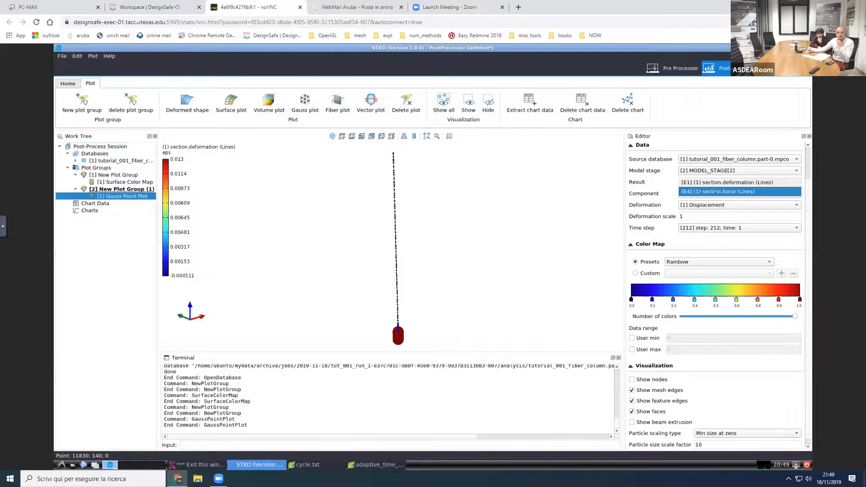
pyautogui.click(716, 192)
pyautogui.click(711, 193)
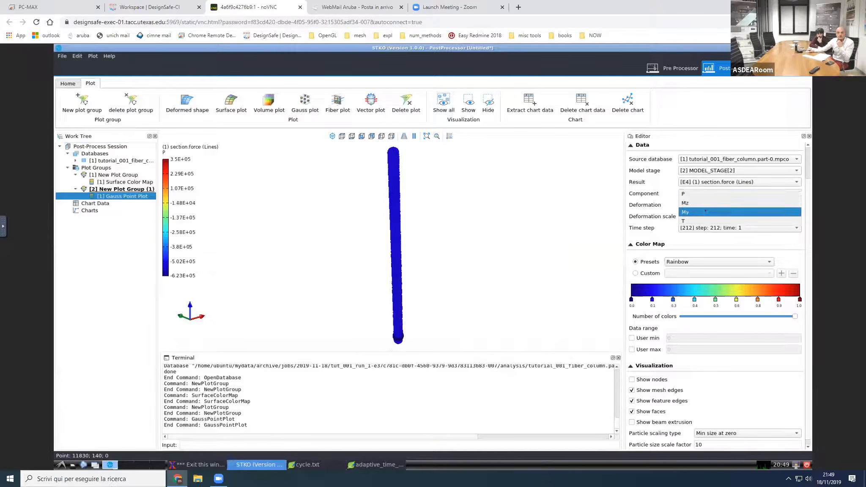
pyautogui.click(706, 211)
pyautogui.moveTo(501, 272); pyautogui.dragTo(519, 293, button='middle')
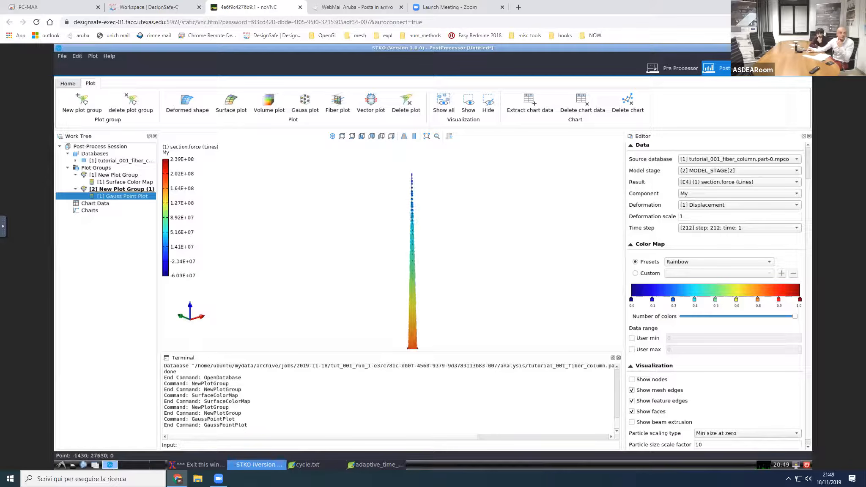
# Step: Create a third plot group and add a Beam/Shell Fiber Color Map to it
pyautogui.rightClick(108, 167)
pyautogui.click(138, 171)
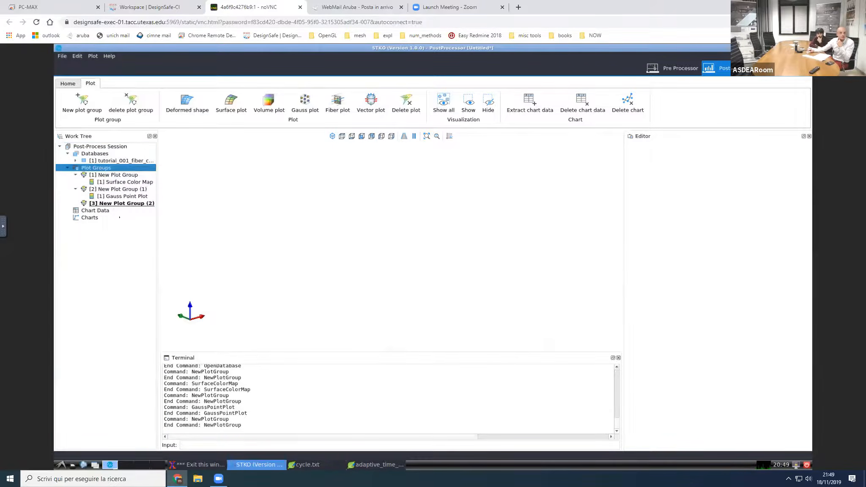
pyautogui.rightClick(108, 204)
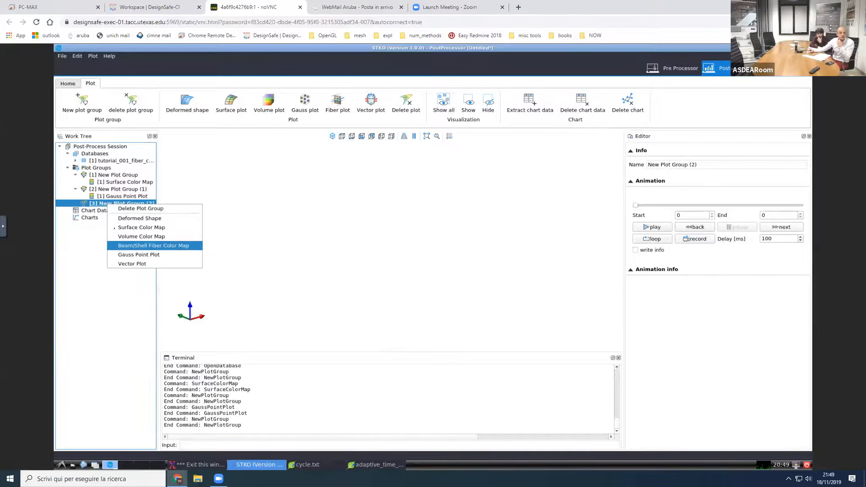
pyautogui.click(140, 246)
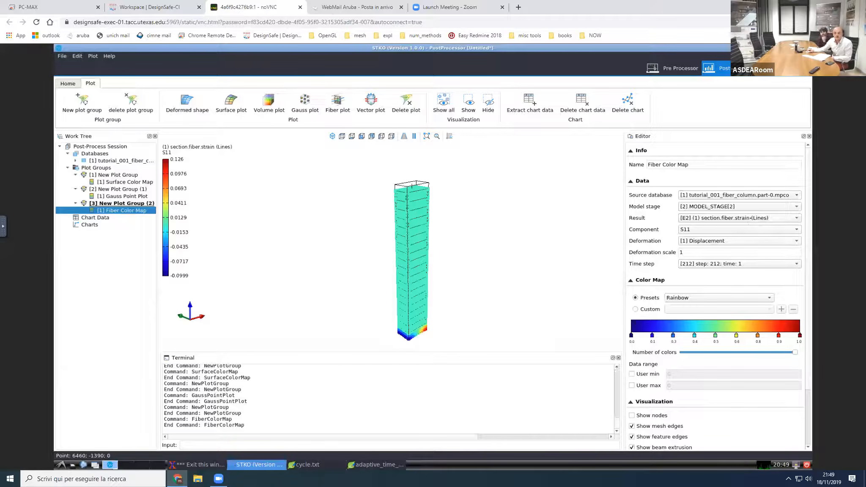
# Step: Set the fiber color map's result to section.fiber.stress (Lines) and exclude the Material 2 fibers
pyautogui.click(750, 219)
pyautogui.click(749, 228)
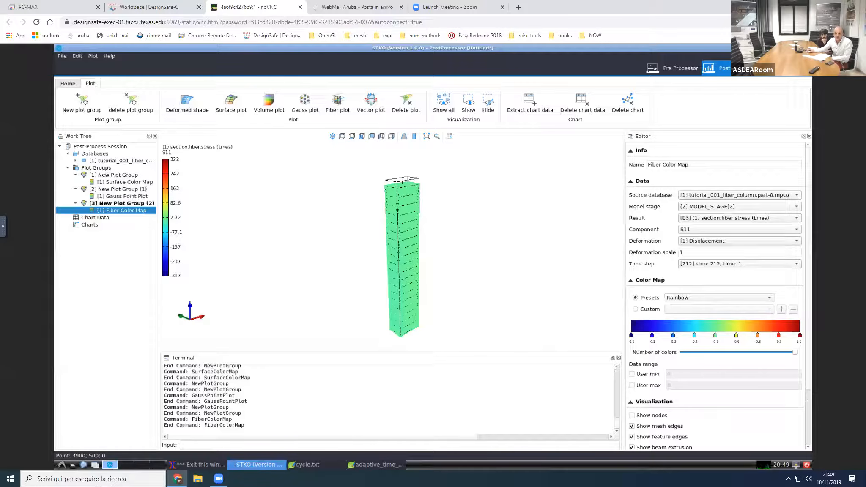
pyautogui.scroll(-3, 810, 422)
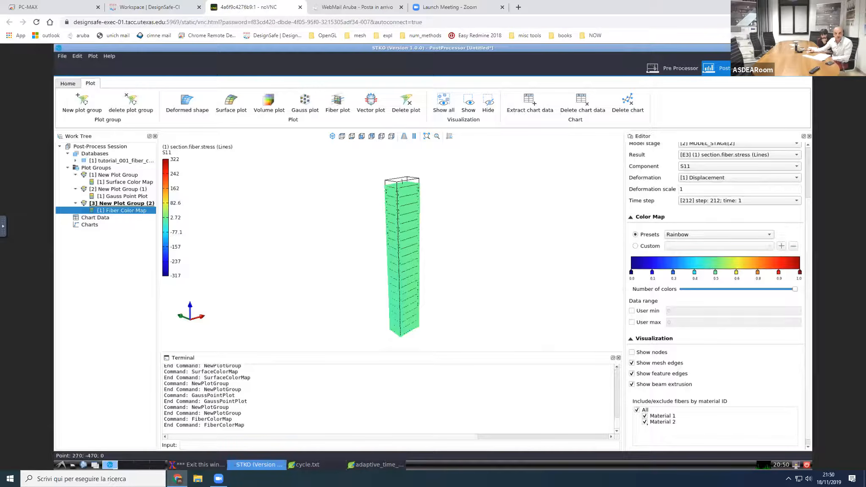
pyautogui.click(645, 421)
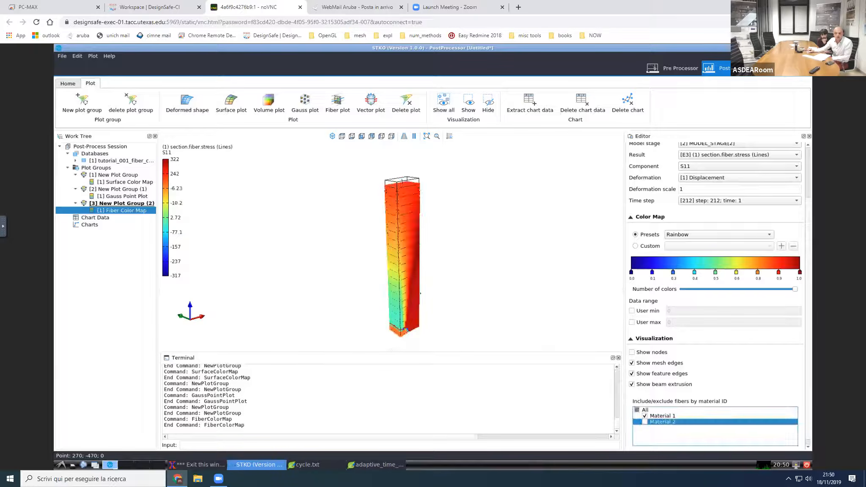
pyautogui.scroll(2, 429, 271)
pyautogui.moveTo(423, 297); pyautogui.dragTo(413, 324, button='middle')
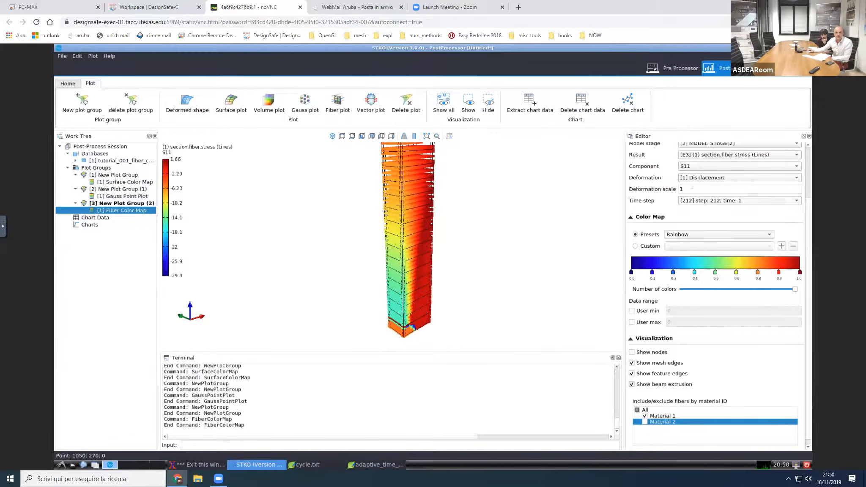
# Step: Set the fiber color map's deformation scale to 10
pyautogui.click(693, 189)
pyautogui.write('0')
pyautogui.press('Return')
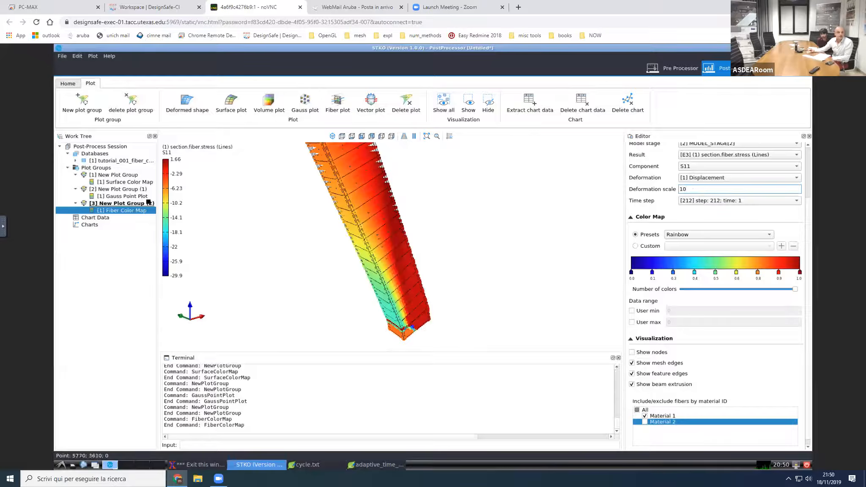
# Step: Scrub the third plot group's animation through its frames up to frame 166
pyautogui.click(132, 203)
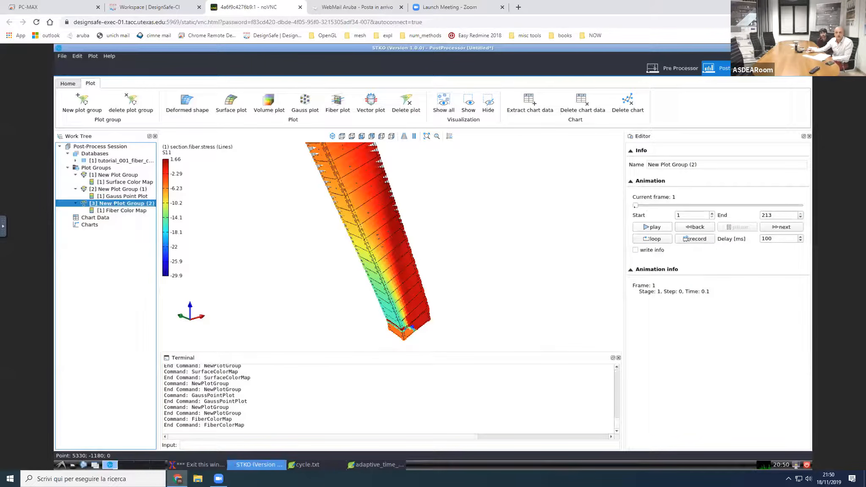
pyautogui.click(681, 205)
pyautogui.moveTo(663, 206); pyautogui.dragTo(745, 212)
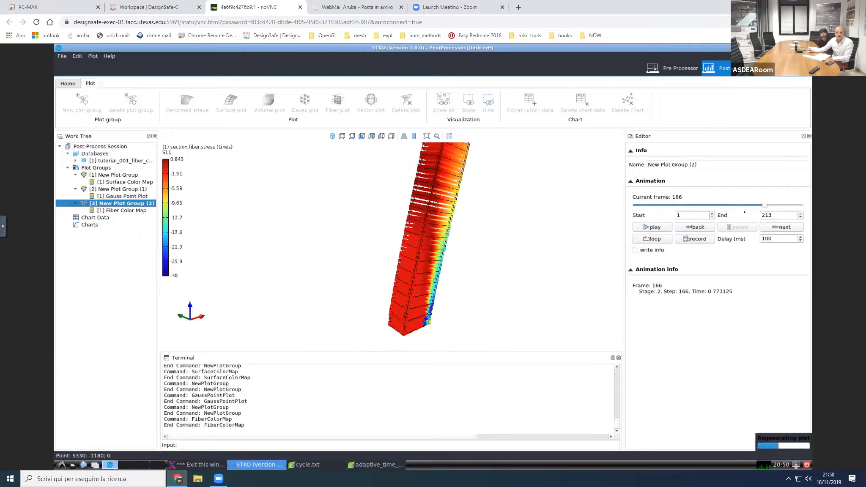
pyautogui.scroll(-3, 463, 254)
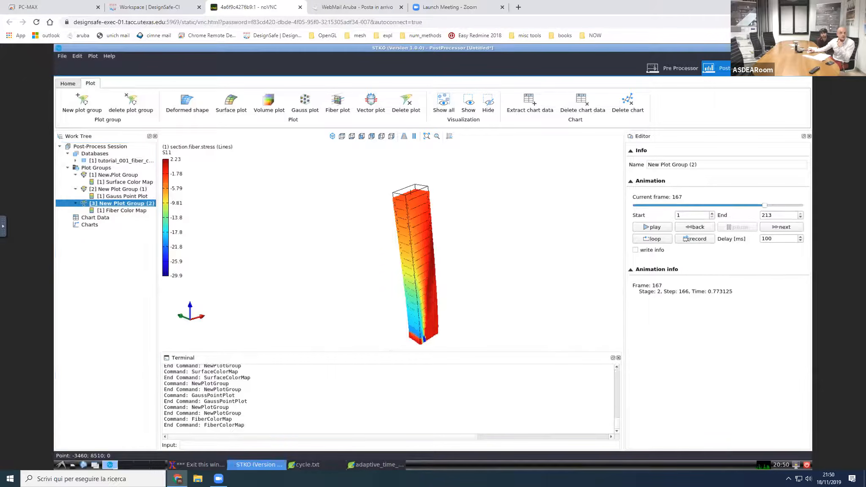
# Step: Activate the first plot group and show the whole column in a side view of the YZ plane
pyautogui.click(111, 175)
pyautogui.scroll(-2, 408, 228)
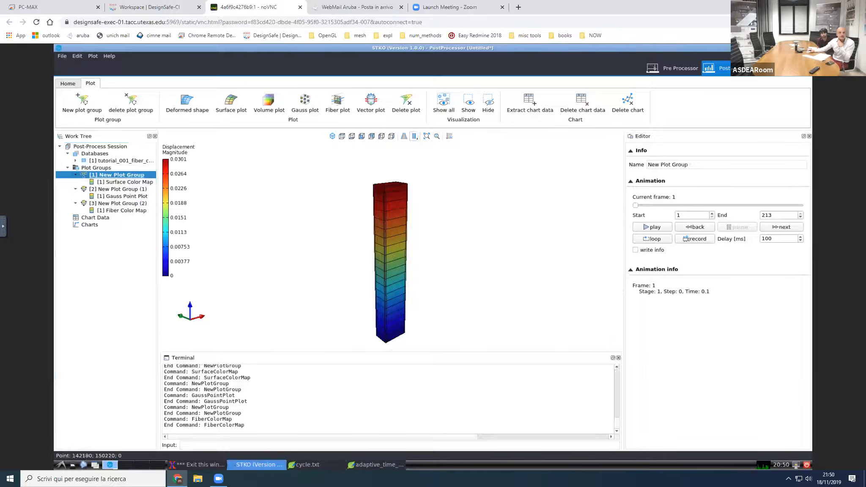
pyautogui.click(372, 136)
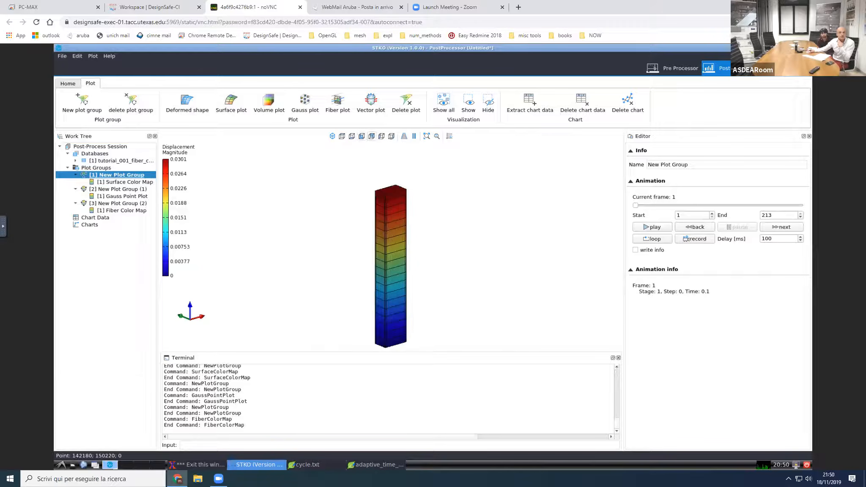
pyautogui.click(391, 135)
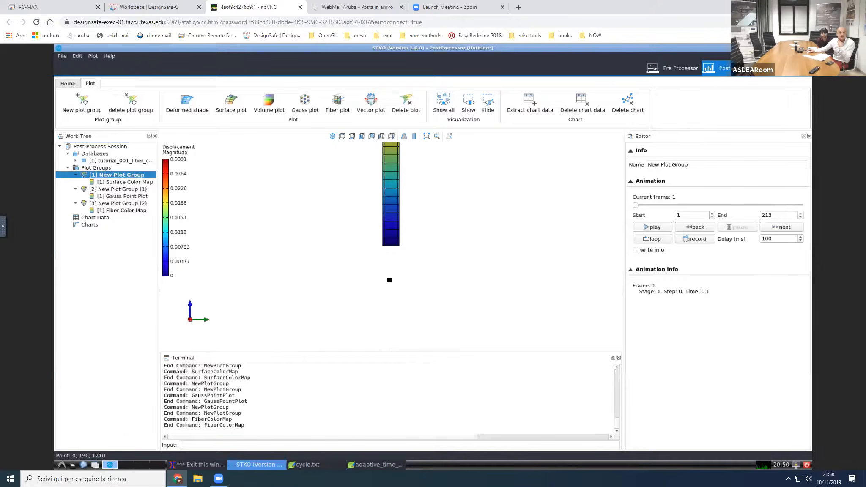
pyautogui.moveTo(398, 180); pyautogui.dragTo(390, 280, button='middle')
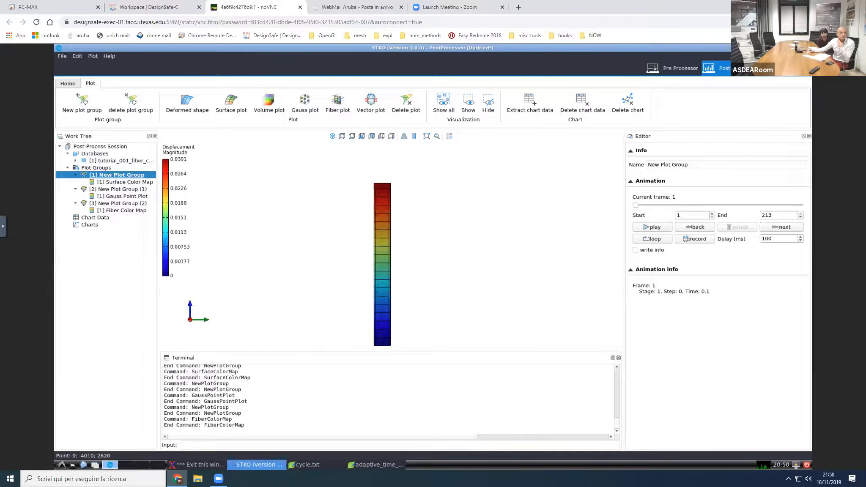
# Step: Start a chart data extraction on nodes from MODEL_STAGE[2], with Displacement Ux as X data and Reaction Force RFx as Y data
pyautogui.rightClick(112, 217)
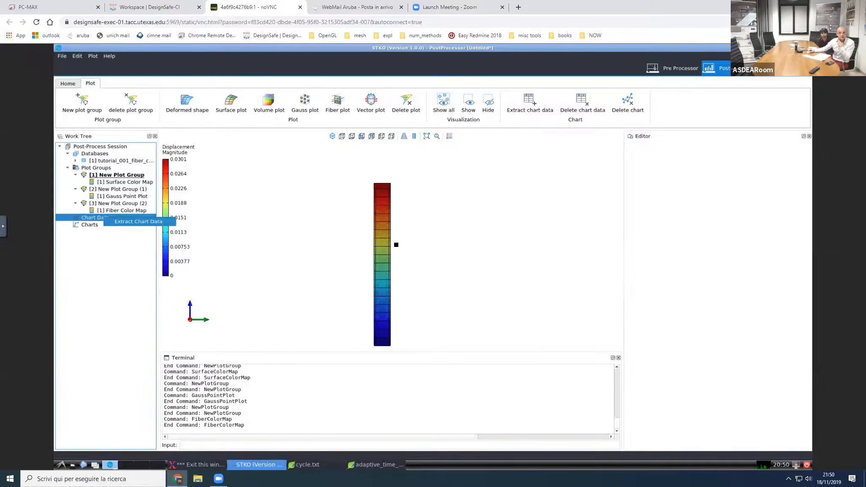
pyautogui.click(138, 221)
pyautogui.moveTo(471, 166); pyautogui.dragTo(574, 167)
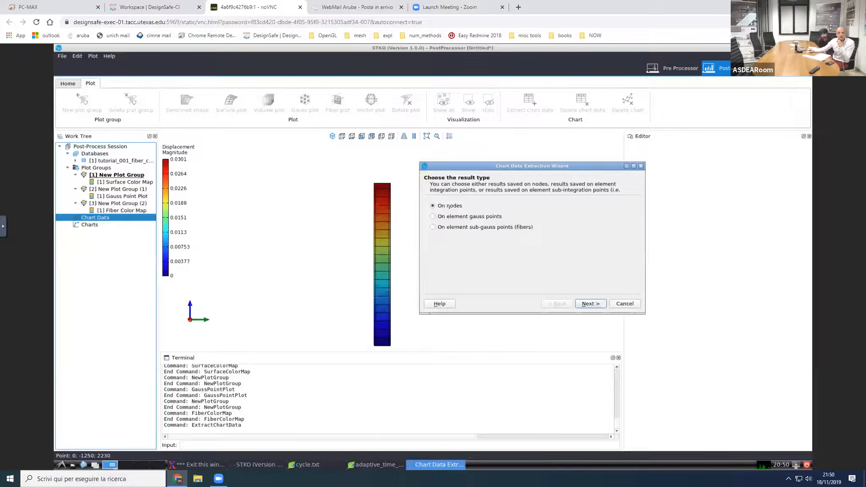
pyautogui.click(599, 306)
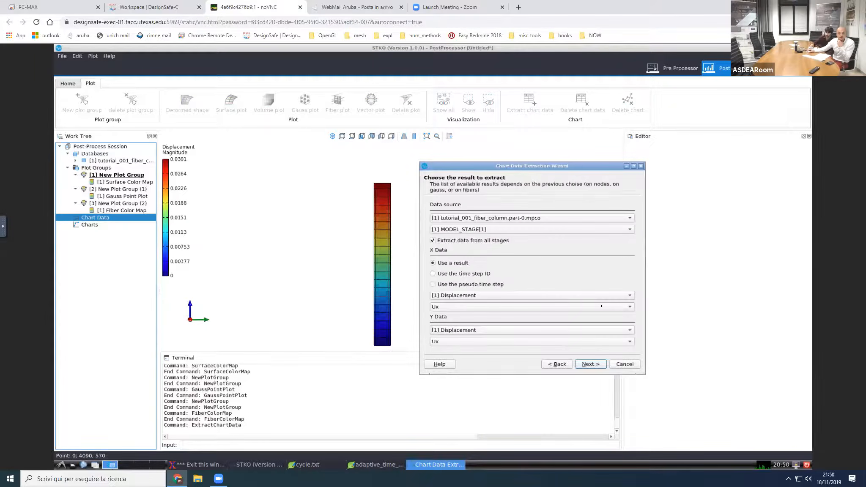
pyautogui.click(524, 230)
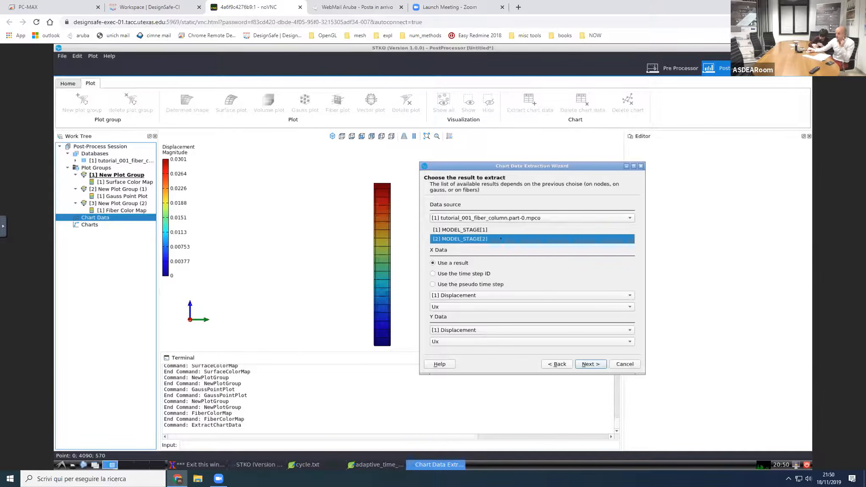
pyautogui.click(482, 239)
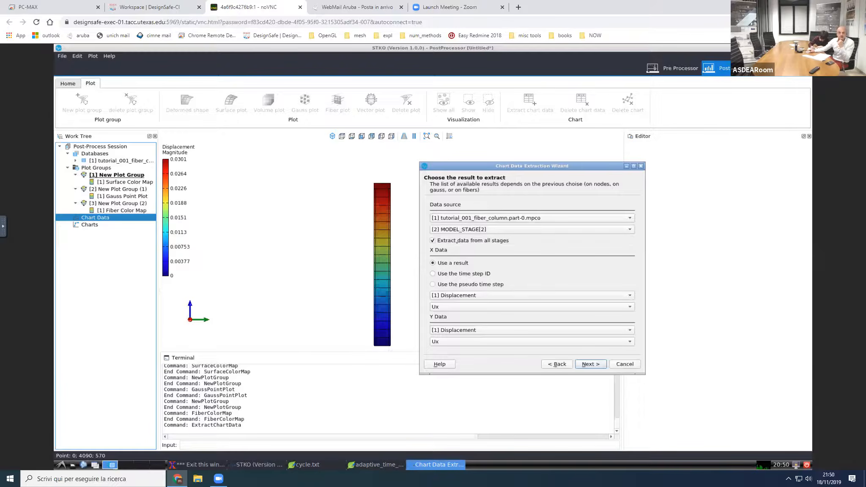
pyautogui.click(464, 334)
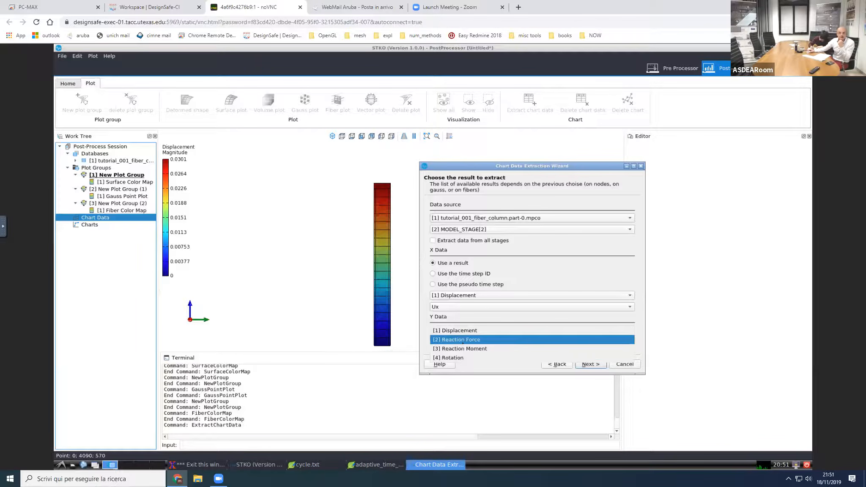
pyautogui.click(462, 340)
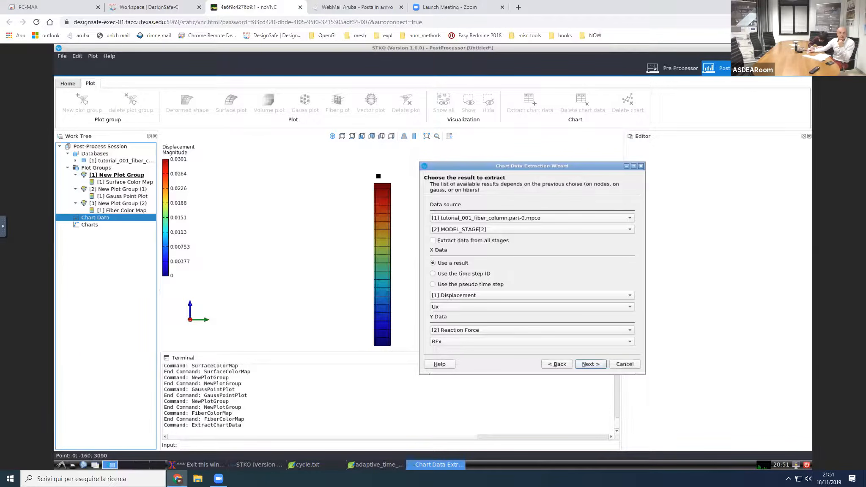
# Step: Extract the data at the column's top node with a chart created, and review the resulting data table and chart
pyautogui.click(380, 180)
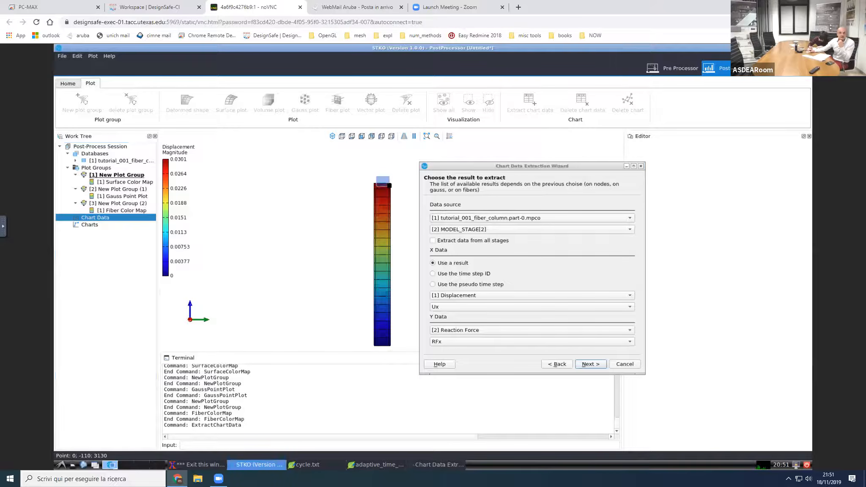
pyautogui.click(585, 366)
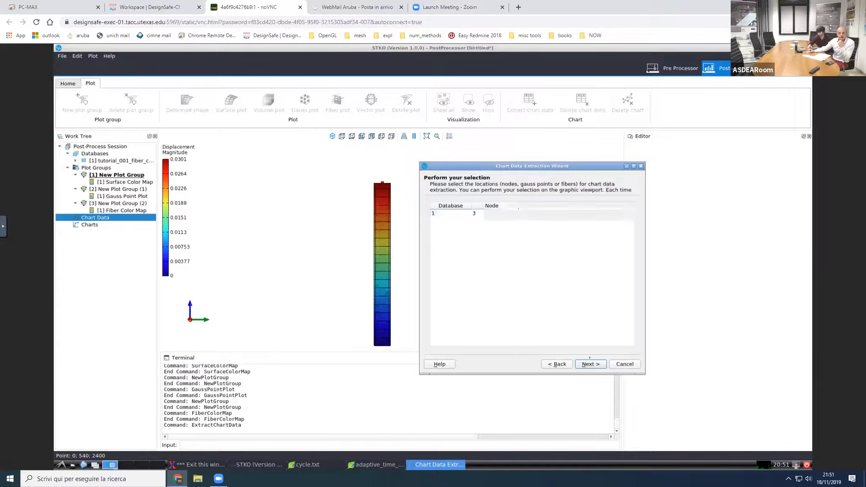
pyautogui.click(591, 364)
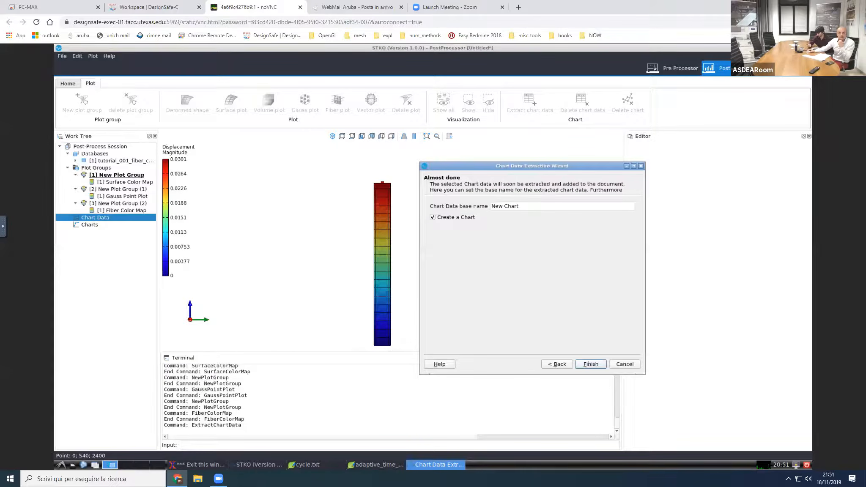
pyautogui.click(590, 364)
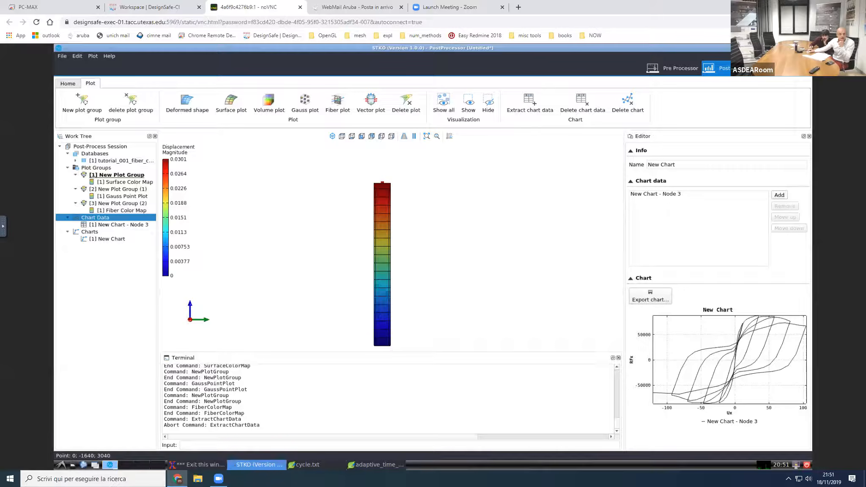
pyautogui.click(127, 225)
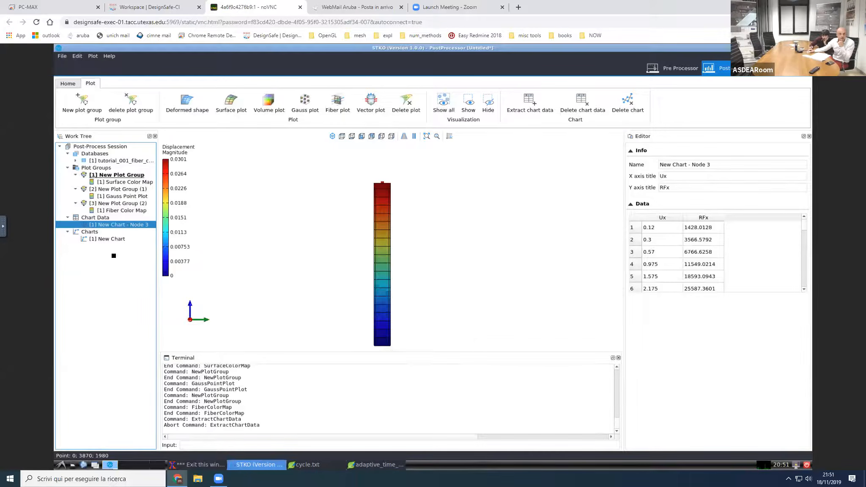
pyautogui.click(107, 239)
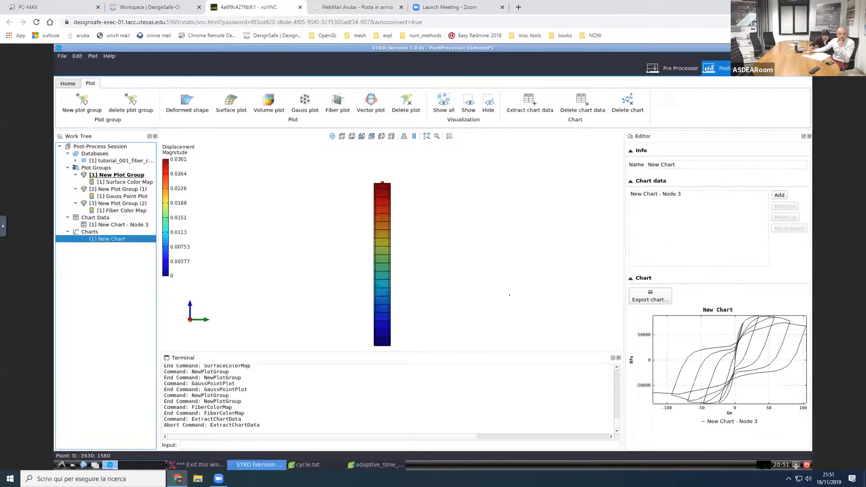
# Step: Activate the third plot group, show it in an isometric view and select a fiber near the outer edge of the column's base
pyautogui.click(116, 189)
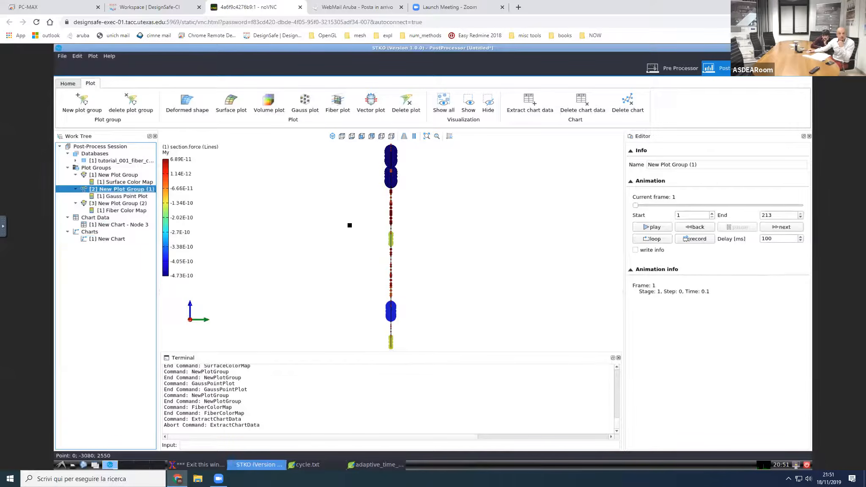
pyautogui.click(117, 203)
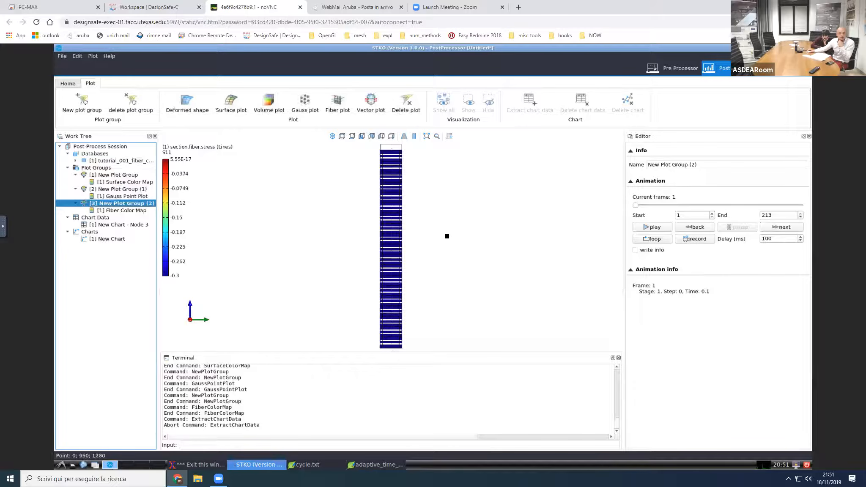
pyautogui.click(333, 136)
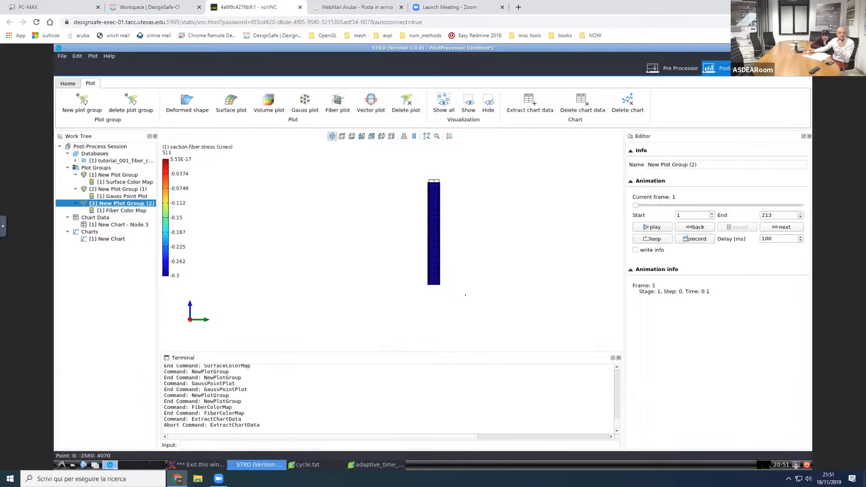
pyautogui.moveTo(391, 236)
pyautogui.mouseDown(button='middle')
pyautogui.moveTo(425, 259)
pyautogui.moveTo(432, 241)
pyautogui.moveTo(419, 215)
pyautogui.moveTo(392, 248)
pyautogui.mouseUp(button='middle')
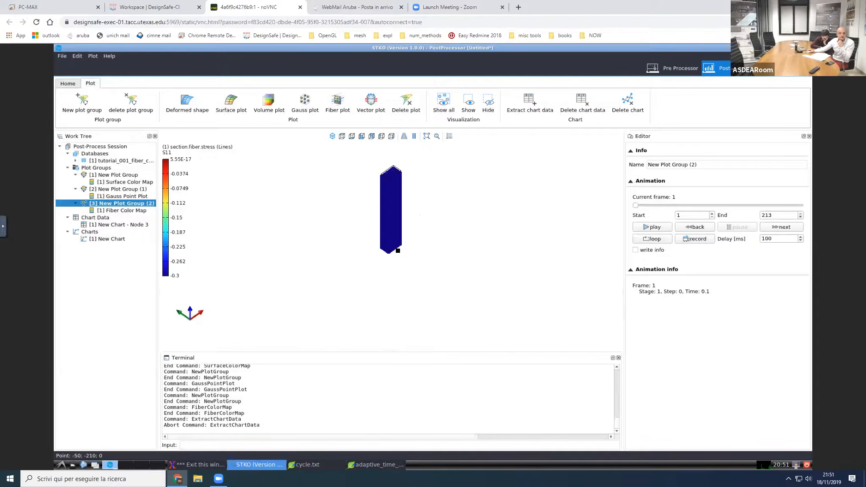
pyautogui.scroll(8, 399, 251)
pyautogui.scroll(6, 389, 259)
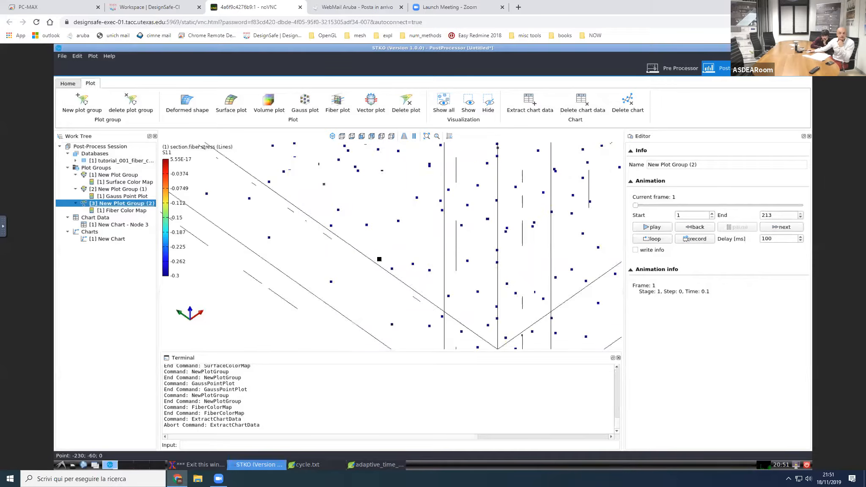
pyautogui.scroll(-3, 340, 290)
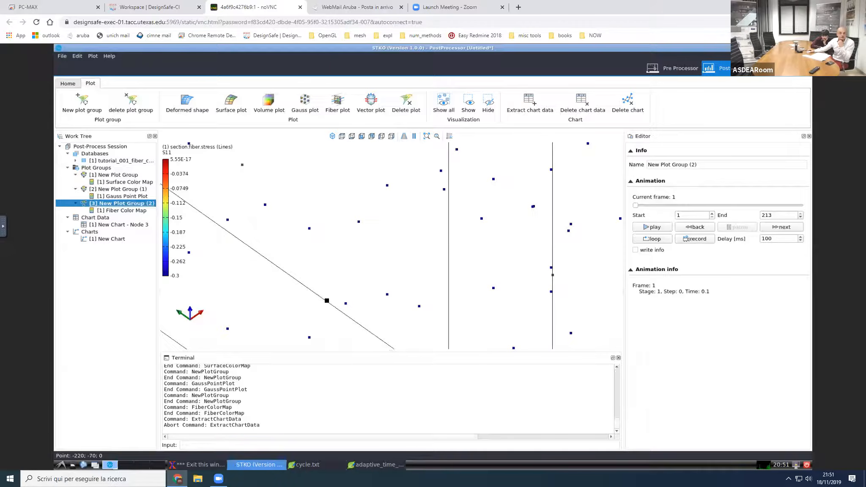
pyautogui.scroll(-2, 317, 305)
pyautogui.scroll(-1, 315, 305)
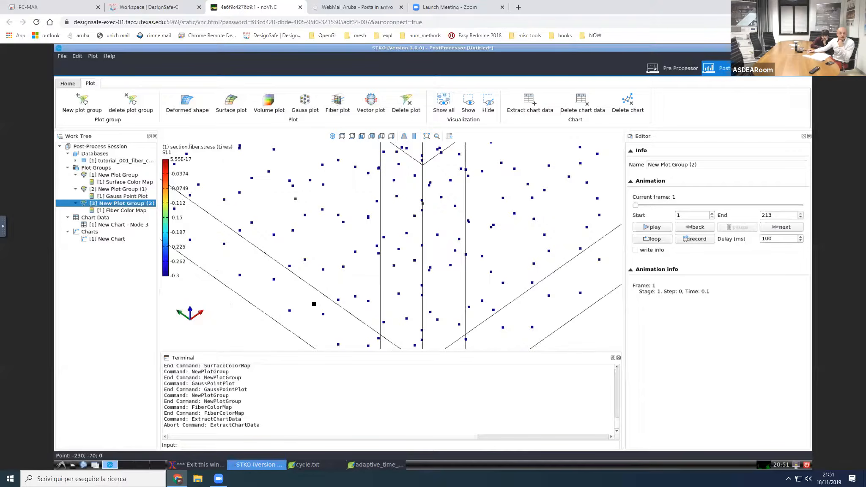
pyautogui.click(328, 320)
# Step: Extract the selected fiber's chart data from MODEL_STAGE[2], with section.fiber.strain S11 on X and section.fiber.stress S11 on Y, and create a chart
pyautogui.rightClick(107, 218)
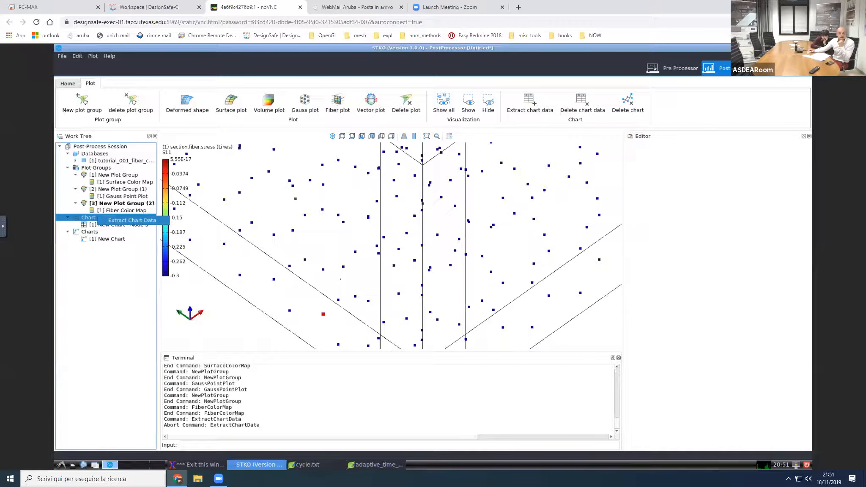
pyautogui.click(132, 220)
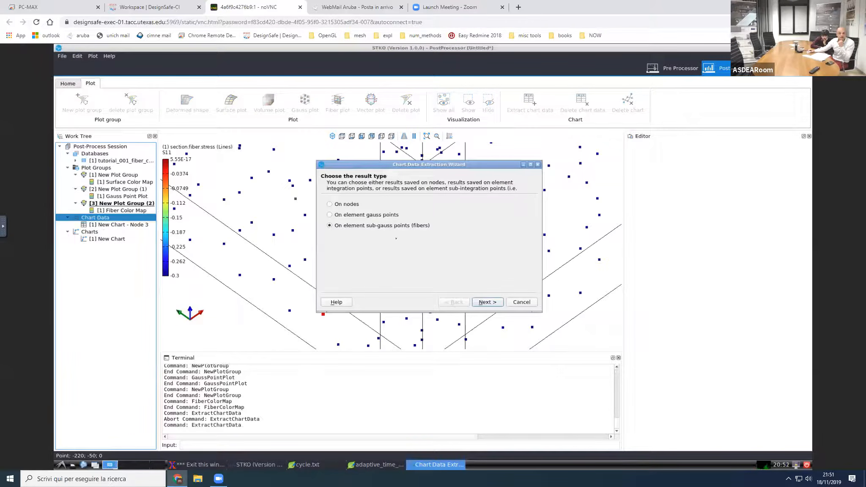
pyautogui.click(483, 302)
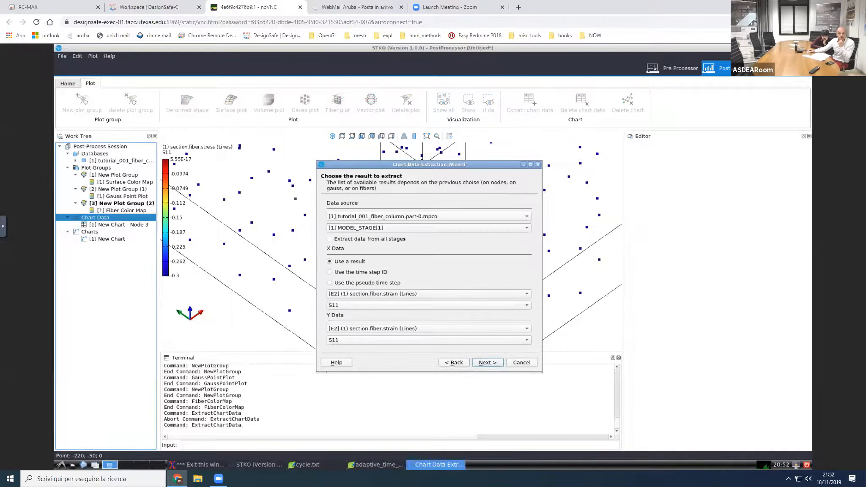
pyautogui.click(397, 229)
pyautogui.click(389, 237)
pyautogui.click(389, 328)
pyautogui.click(388, 339)
pyautogui.click(487, 362)
pyautogui.click(488, 362)
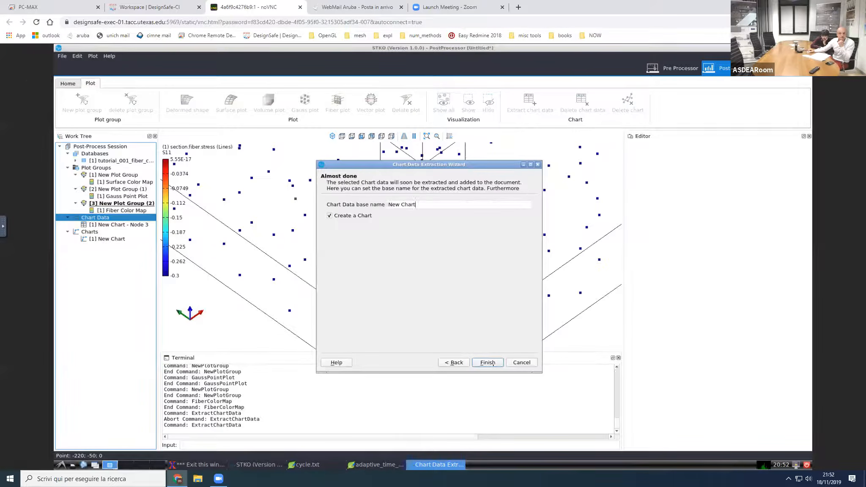
pyautogui.click(501, 363)
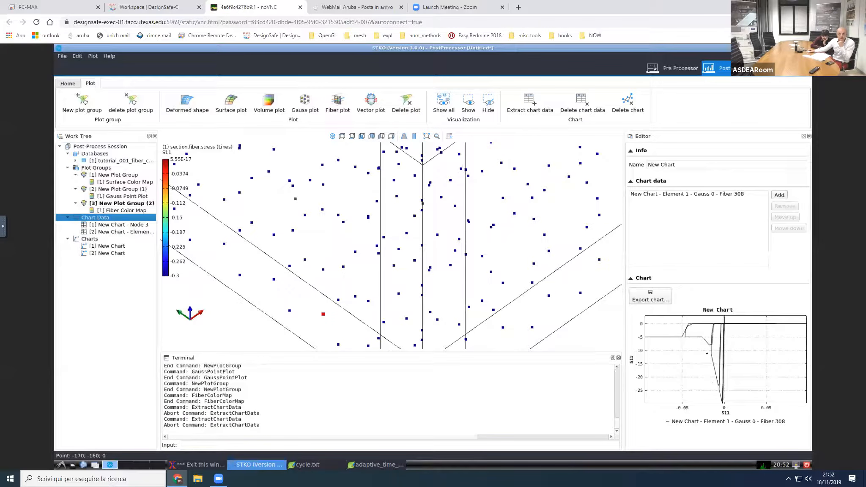
pyautogui.moveTo(497, 246); pyautogui.dragTo(407, 262, button='middle')
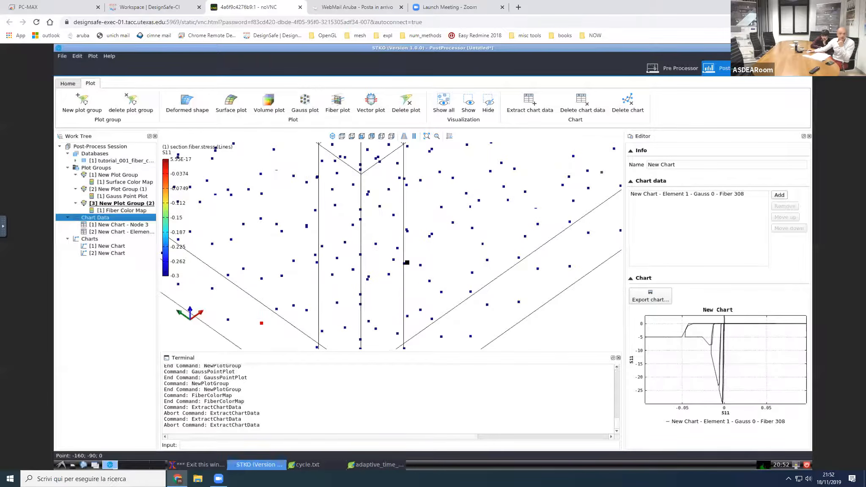
pyautogui.scroll(-5, 407, 262)
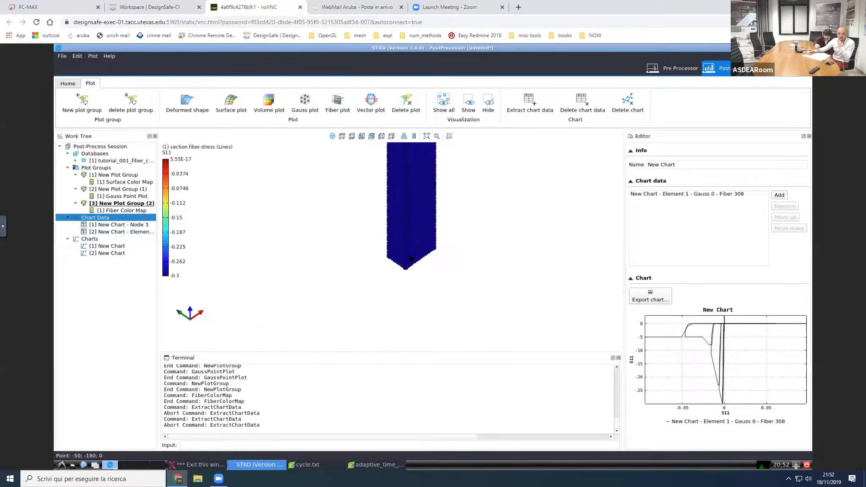
pyautogui.moveTo(437, 253); pyautogui.dragTo(407, 331, button='middle')
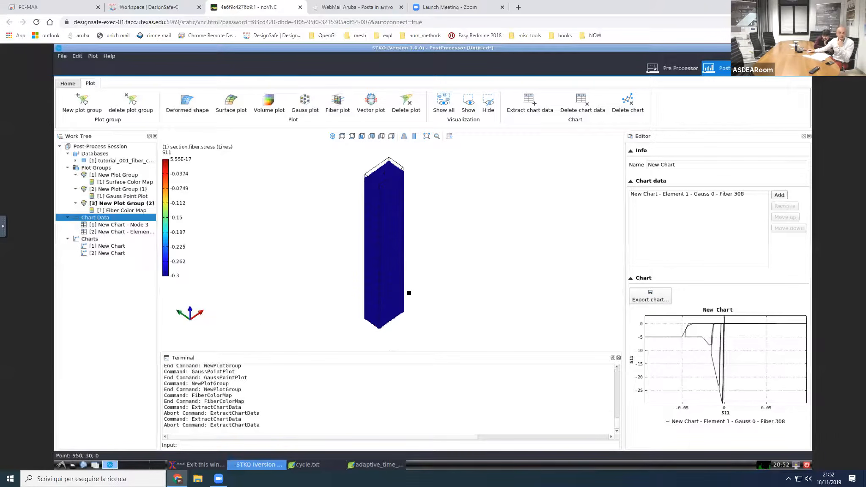
pyautogui.moveTo(414, 286); pyautogui.dragTo(422, 281, button='middle')
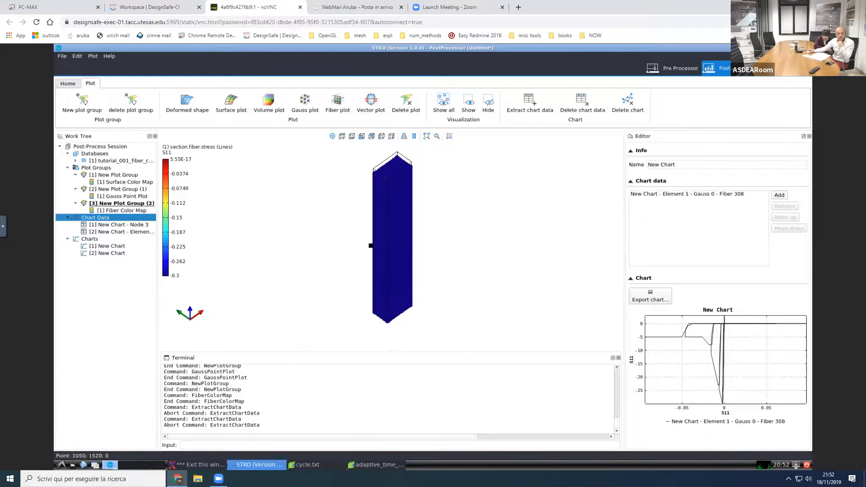
pyautogui.moveTo(356, 256); pyautogui.dragTo(354, 266, button='middle')
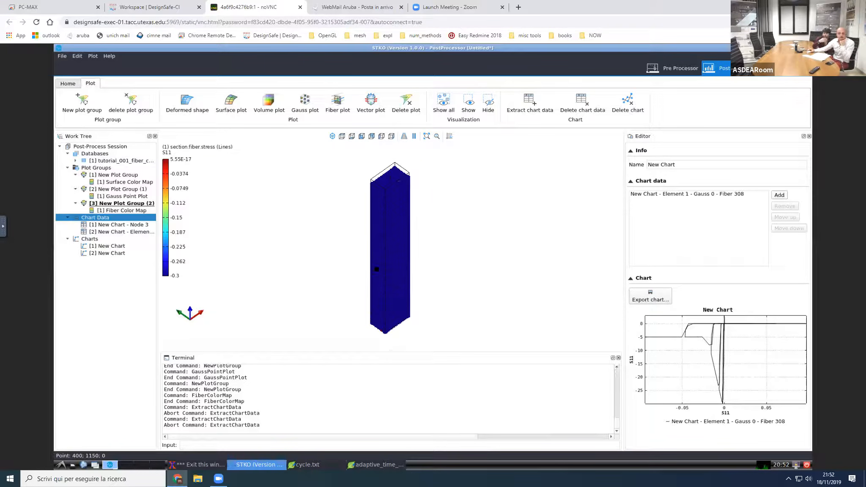
pyautogui.moveTo(385, 256); pyautogui.dragTo(440, 268, button='middle')
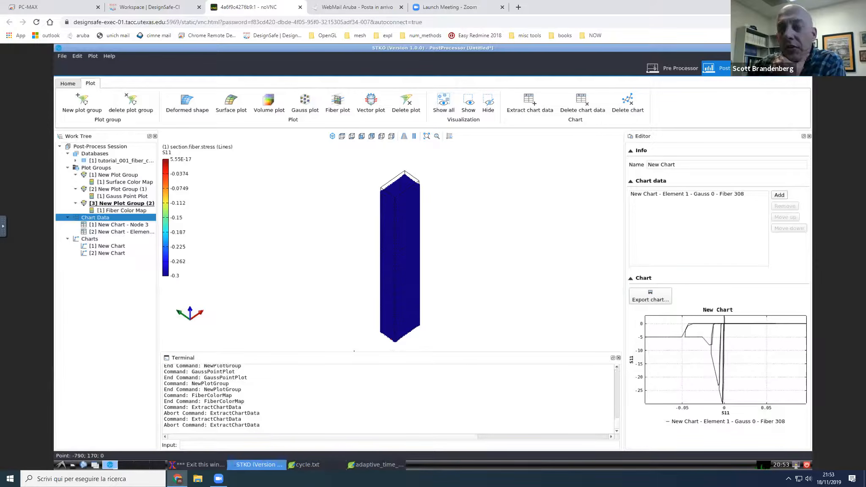
pyautogui.moveTo(354, 353); pyautogui.dragTo(354, 363)
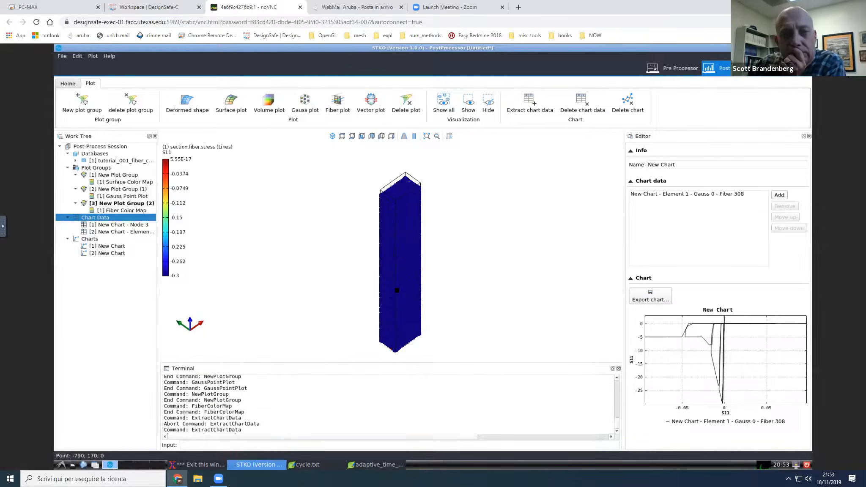
pyautogui.moveTo(397, 282); pyautogui.dragTo(397, 274, button='middle')
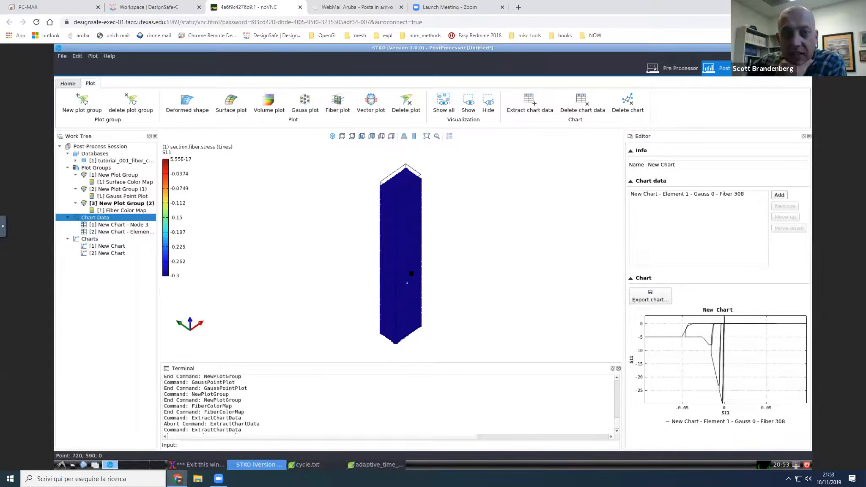
pyautogui.moveTo(412, 276); pyautogui.dragTo(412, 273, button='middle')
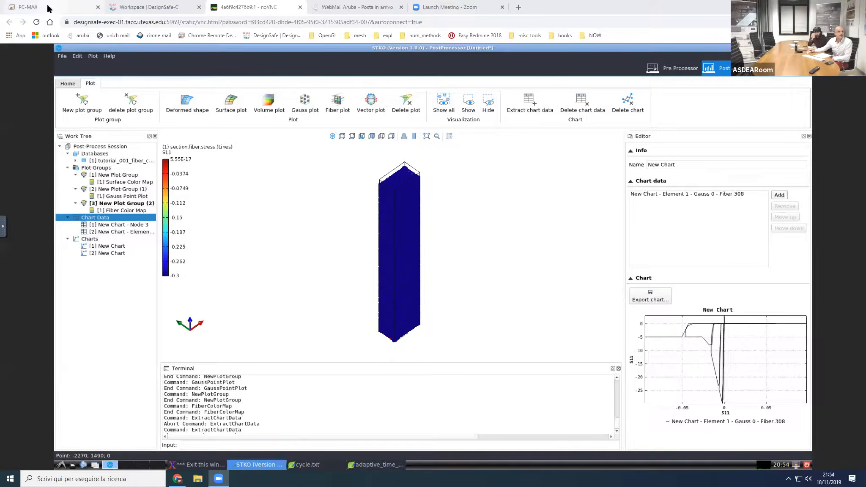
# Step: Switch to the PC-MAX remote desktop session showing the Introduction to STKO presentation in PowerPoint
pyautogui.click(53, 16)
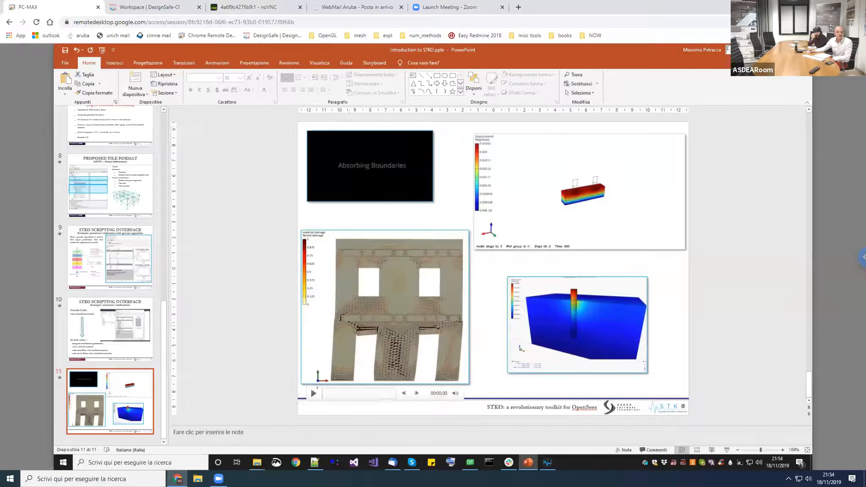
# Step: Play the example animations on the presentation's last slide and switch back to the STKO noVNC session
pyautogui.click(313, 394)
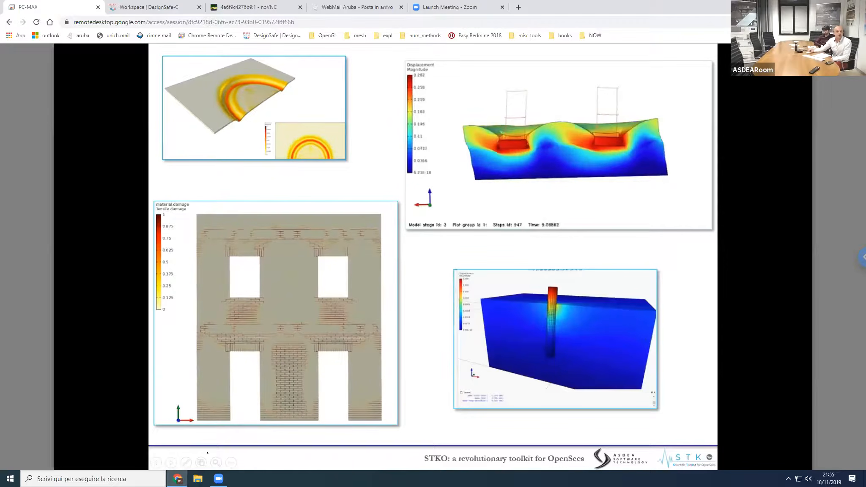
pyautogui.click(264, 10)
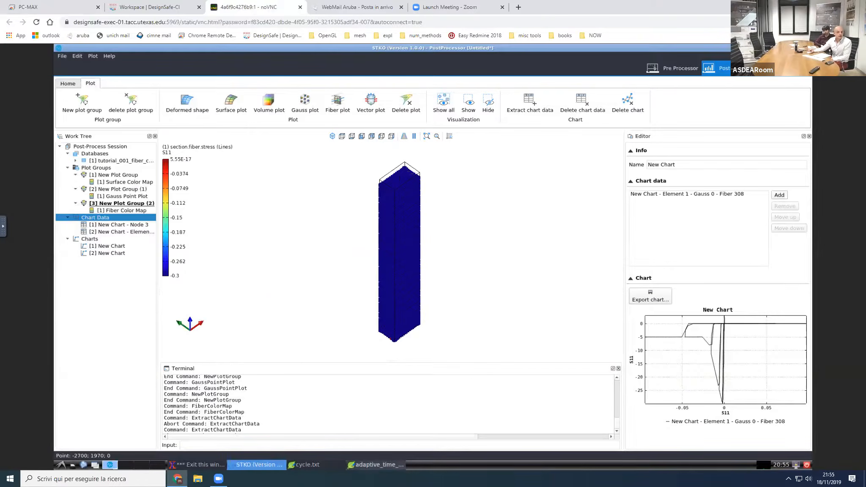
# Step: Browse to mydata/tutorial_002/input in a new file manager window and open analysis_steps.tcl in Leafpad
pyautogui.click(73, 465)
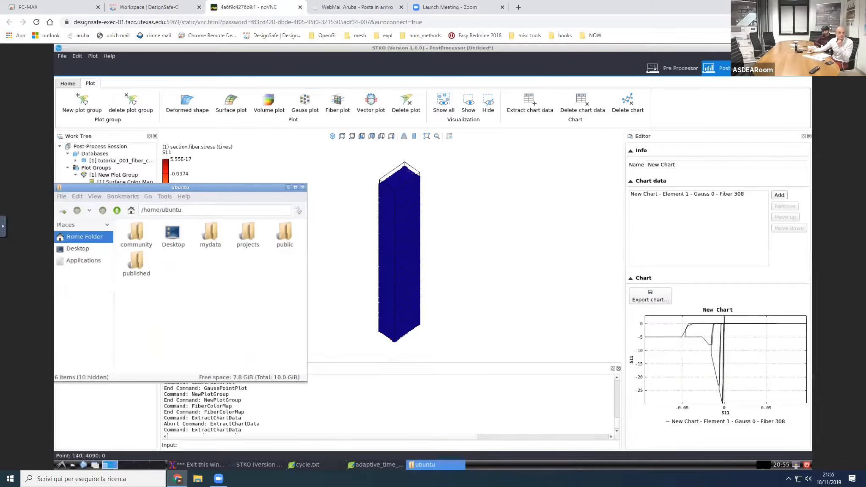
pyautogui.moveTo(199, 188); pyautogui.dragTo(235, 313)
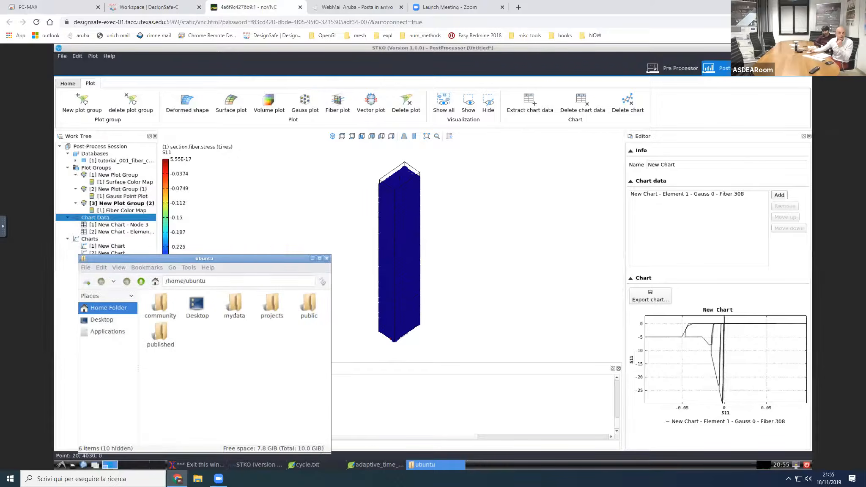
pyautogui.doubleClick(234, 313)
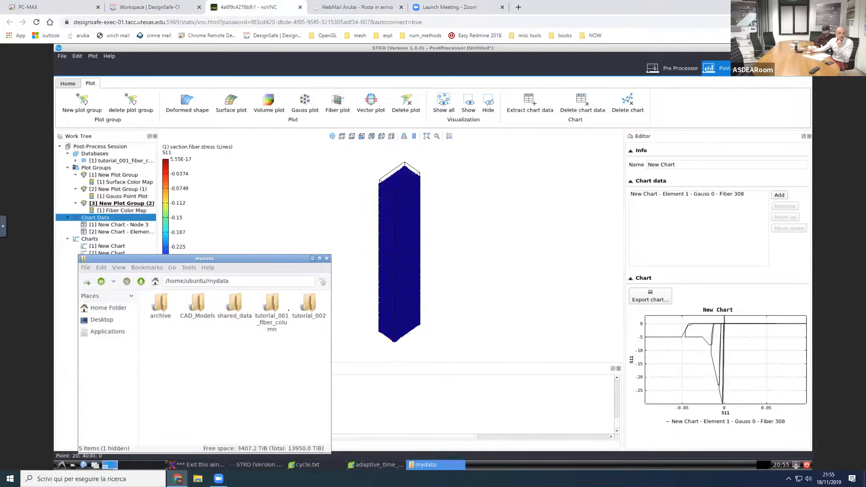
pyautogui.doubleClick(307, 308)
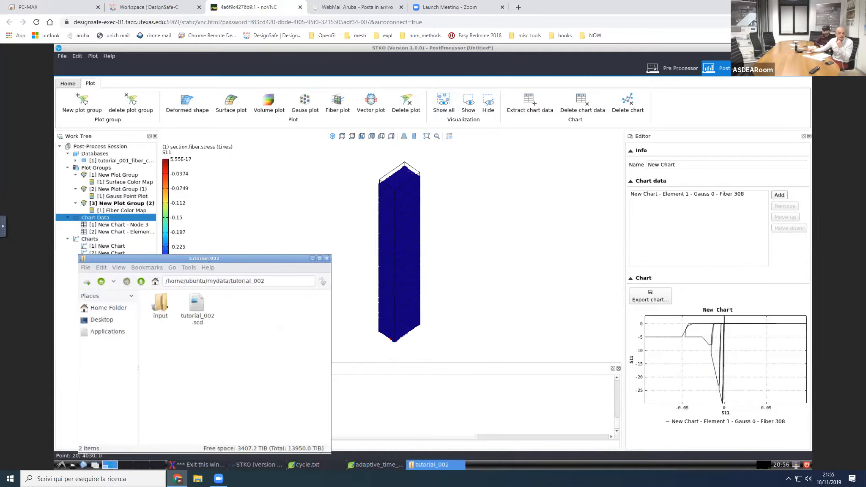
pyautogui.doubleClick(156, 308)
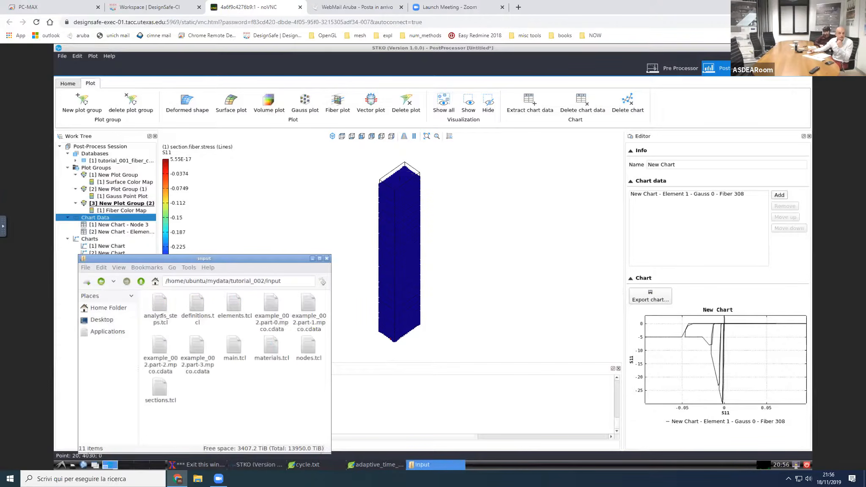
pyautogui.rightClick(164, 312)
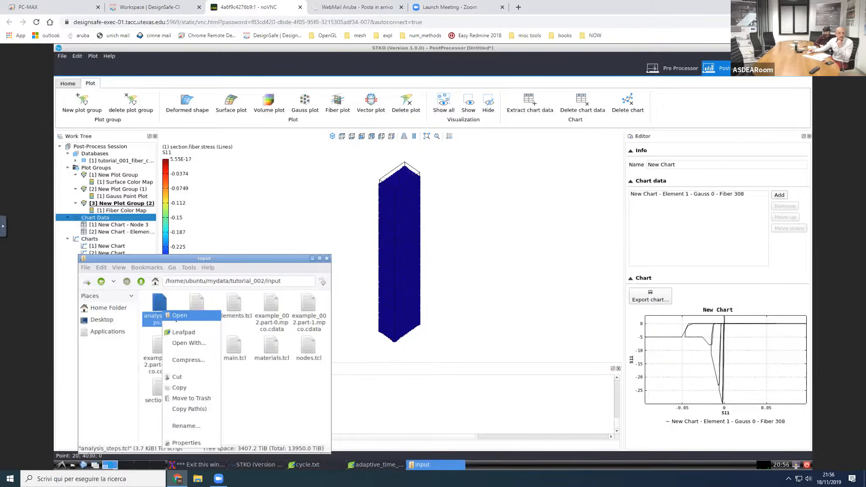
pyautogui.click(184, 332)
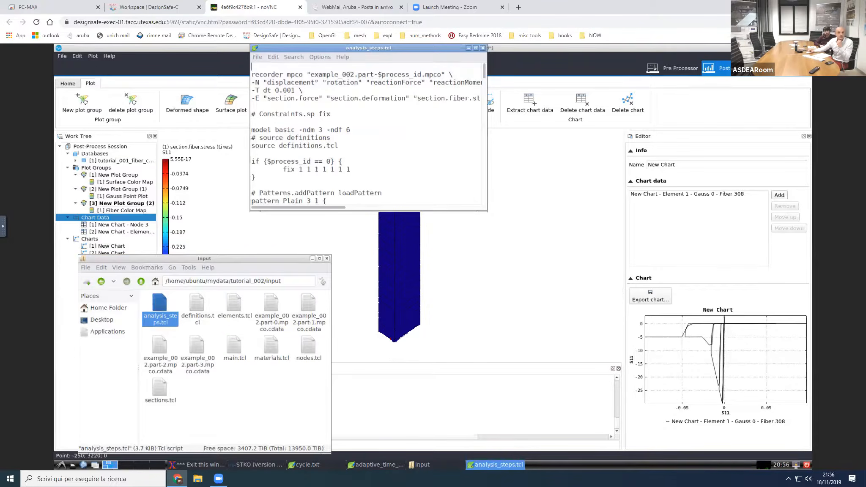
# Step: Highlight the recorder mpco command lines at the start of analysis_steps.tcl to review the requested outputs
pyautogui.moveTo(255, 75); pyautogui.dragTo(358, 96)
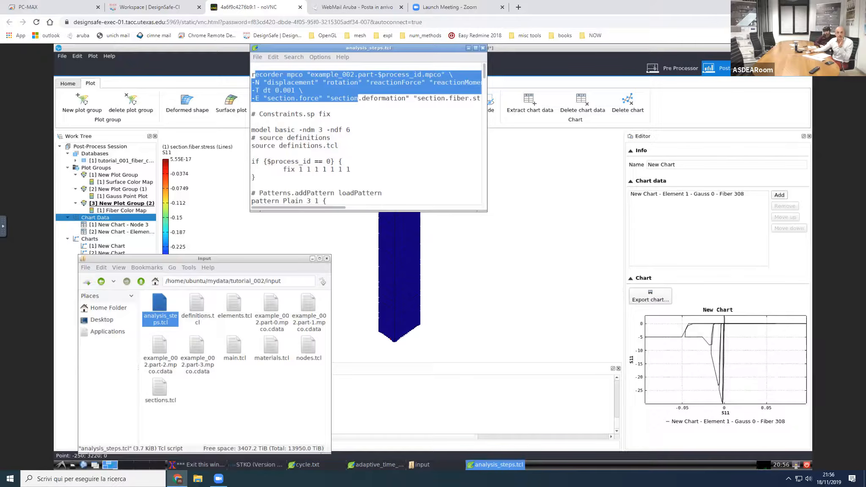
pyautogui.click(489, 141)
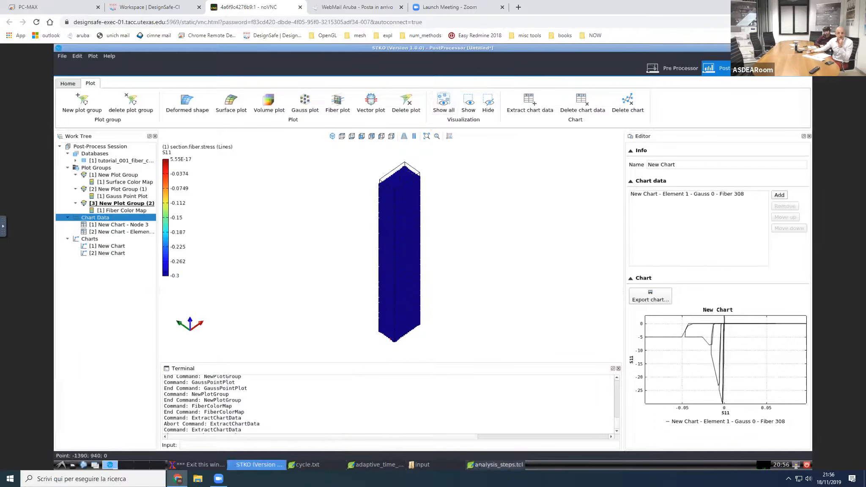
pyautogui.click(494, 464)
pyautogui.click(366, 105)
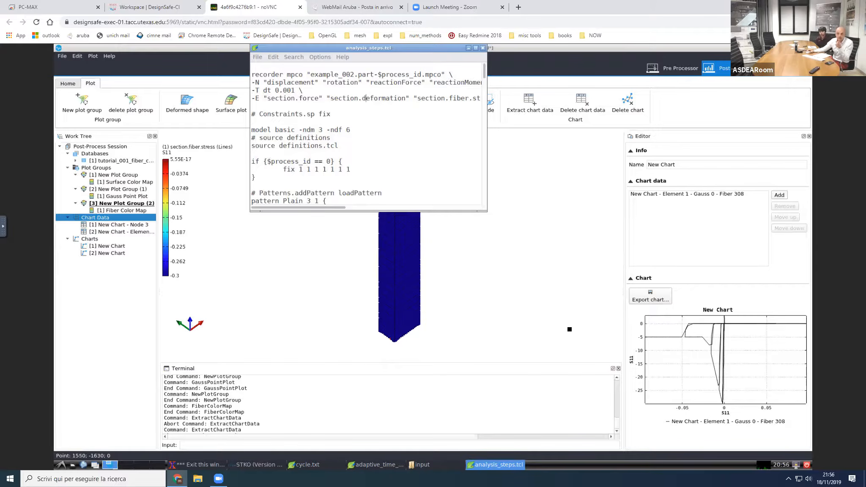
pyautogui.moveTo(374, 98); pyautogui.dragTo(255, 74)
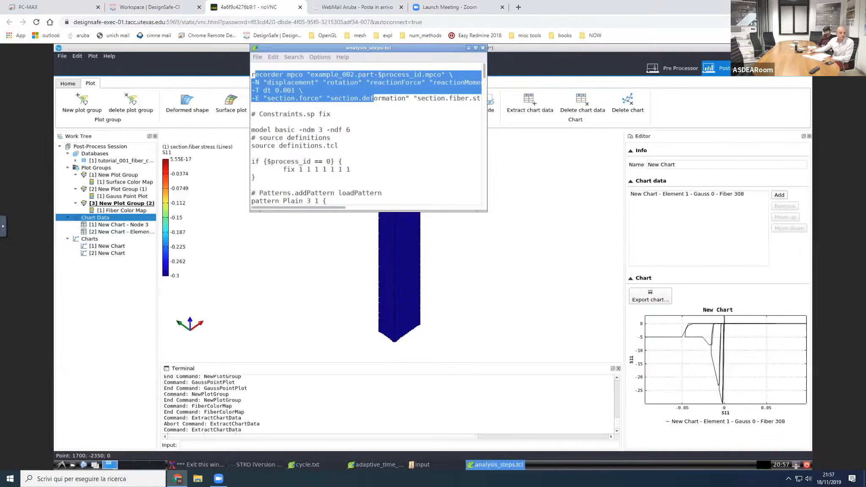
# Step: Browse to /STKO-Install/external_solvers/opensees in another file manager window, enlarging the window to show more folders
pyautogui.click(73, 466)
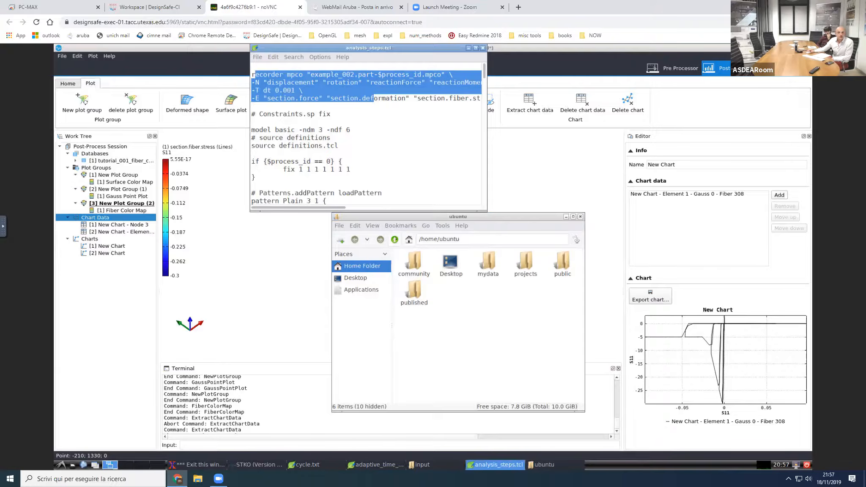
pyautogui.click(395, 240)
pyautogui.click(395, 239)
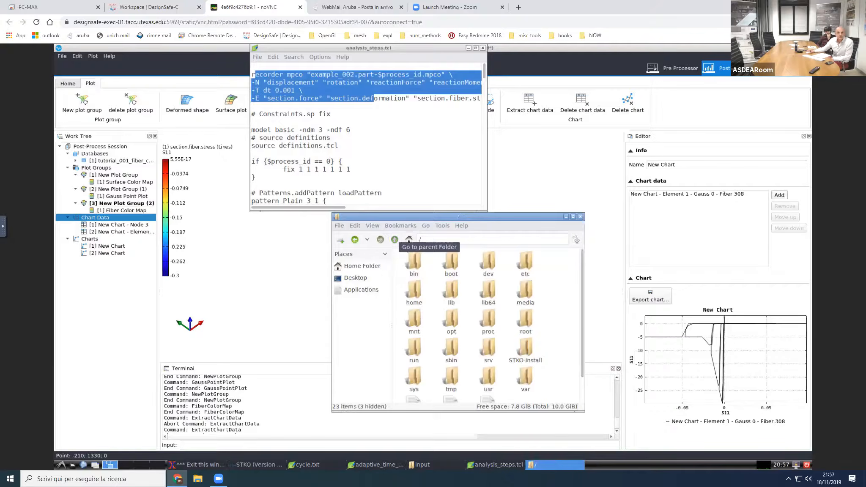
pyautogui.doubleClick(529, 354)
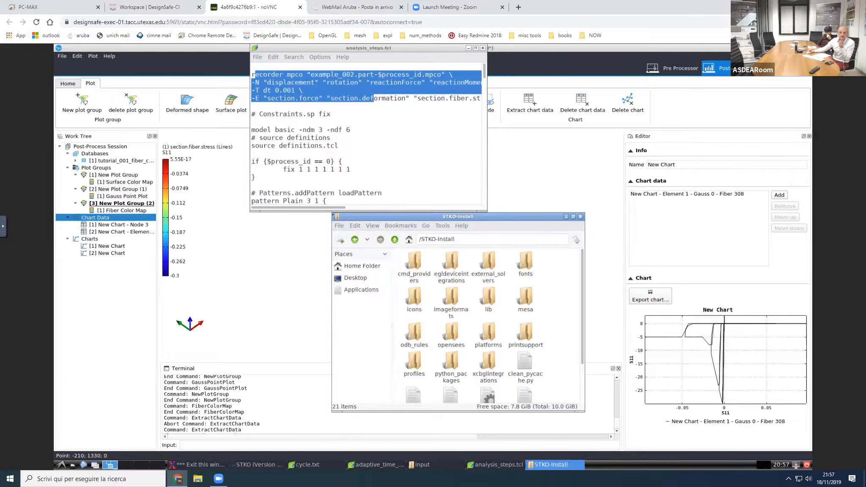
pyautogui.moveTo(332, 213); pyautogui.dragTo(224, 166)
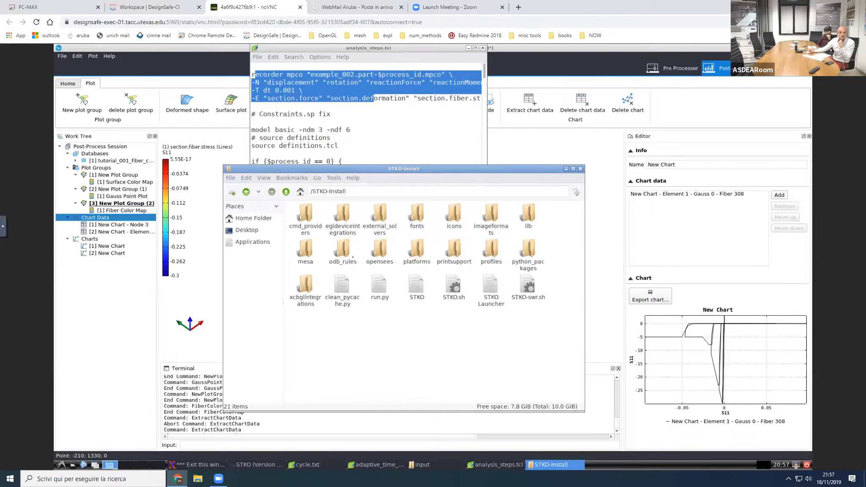
pyautogui.doubleClick(378, 213)
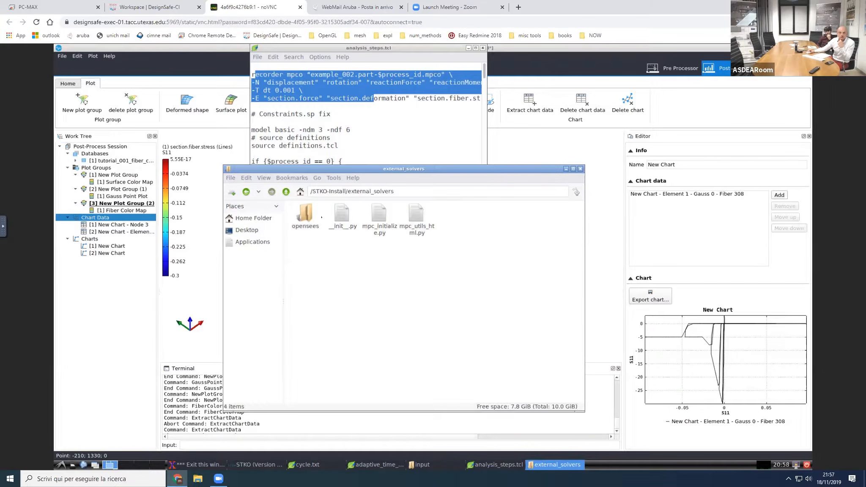
pyautogui.doubleClick(304, 216)
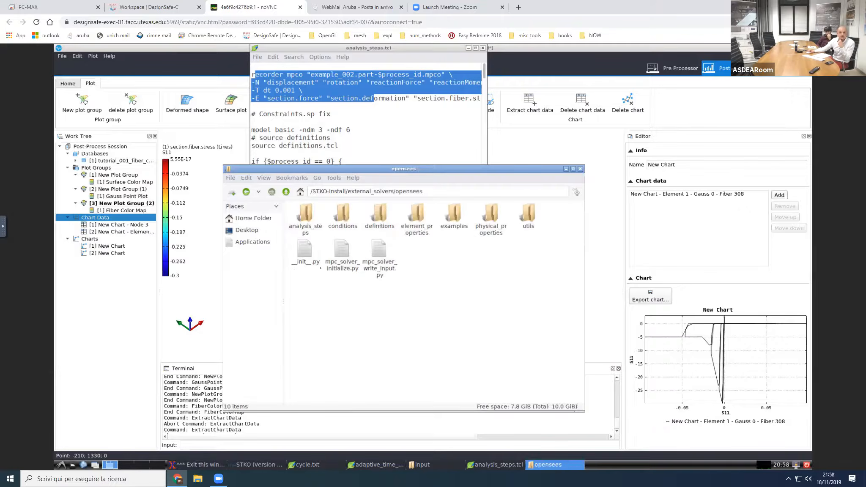
# Step: Go into the physical_properties/materials/nD folder of the opensees solver scripts
pyautogui.doubleClick(491, 213)
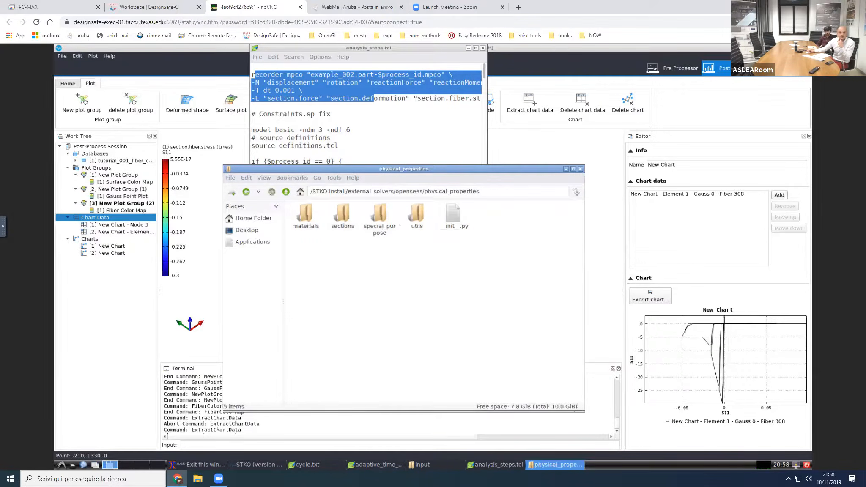
pyautogui.doubleClick(305, 215)
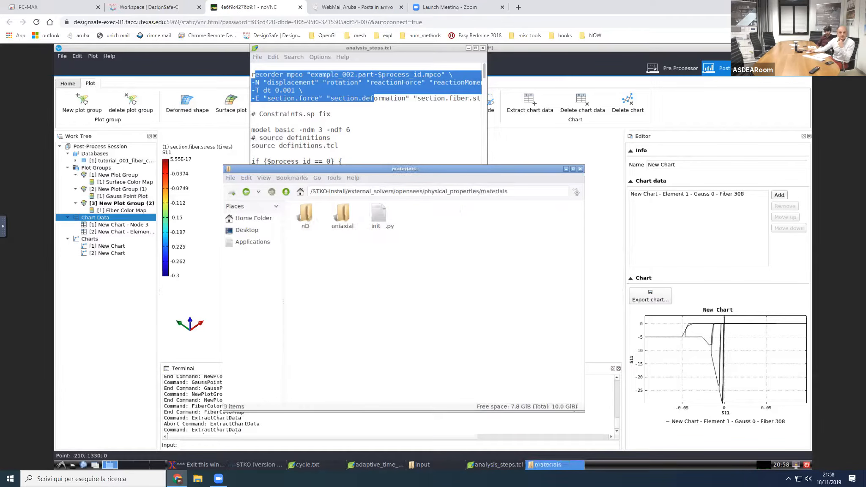
pyautogui.click(307, 219)
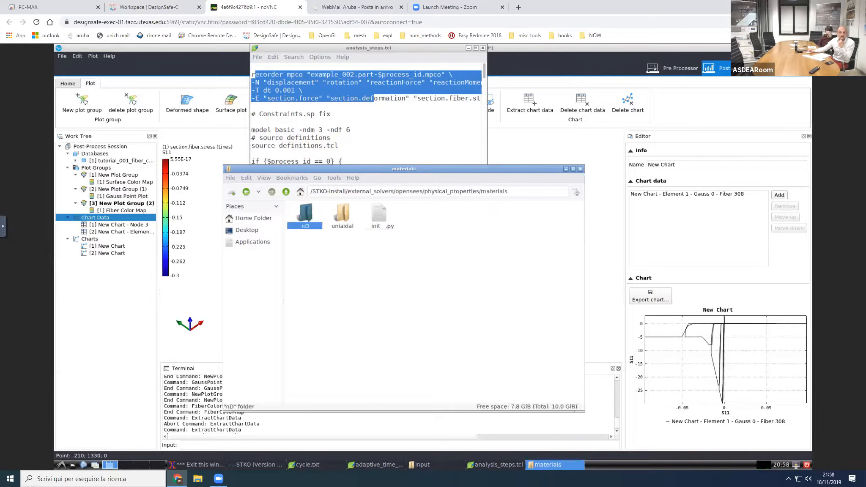
pyautogui.doubleClick(308, 219)
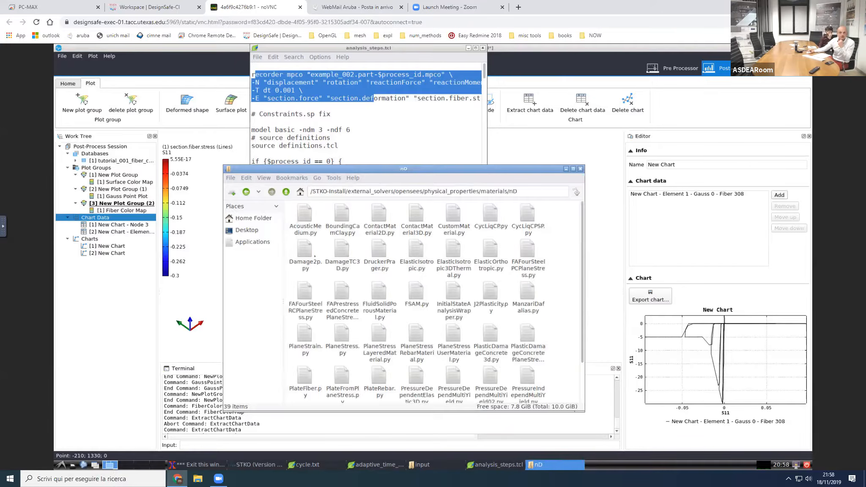
# Step: Open DamageTC3D.py in Leafpad, then reposition and enlarge its window over the file manager
pyautogui.click(340, 253)
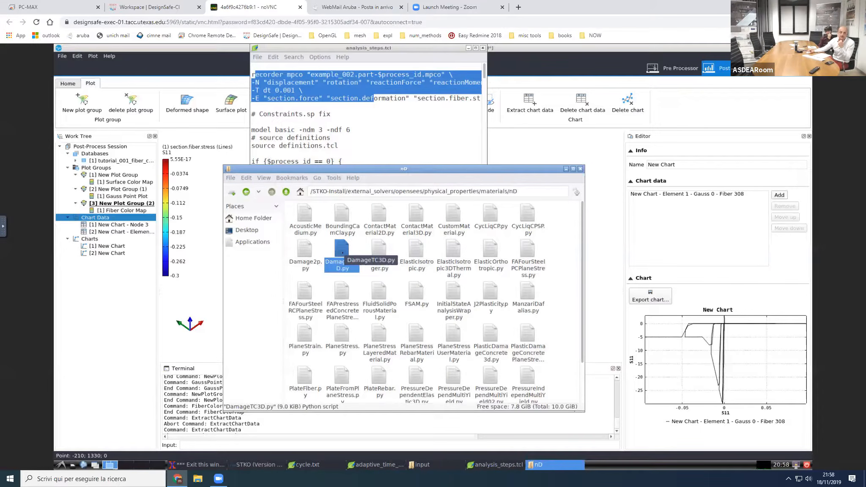
pyautogui.rightClick(342, 253)
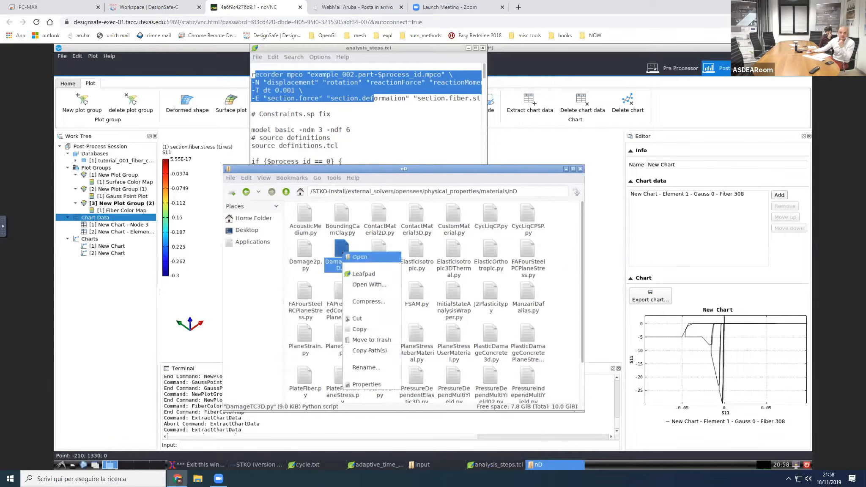
pyautogui.click(362, 274)
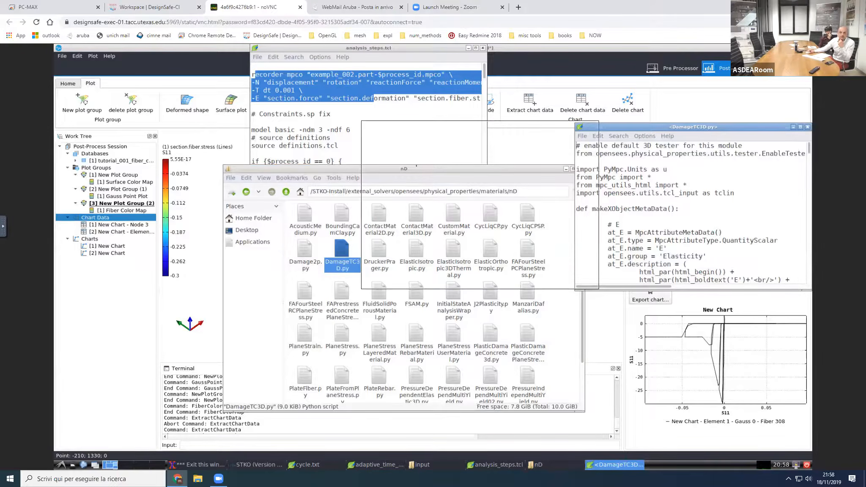
pyautogui.moveTo(667, 127); pyautogui.dragTo(448, 125)
pyautogui.click(413, 223)
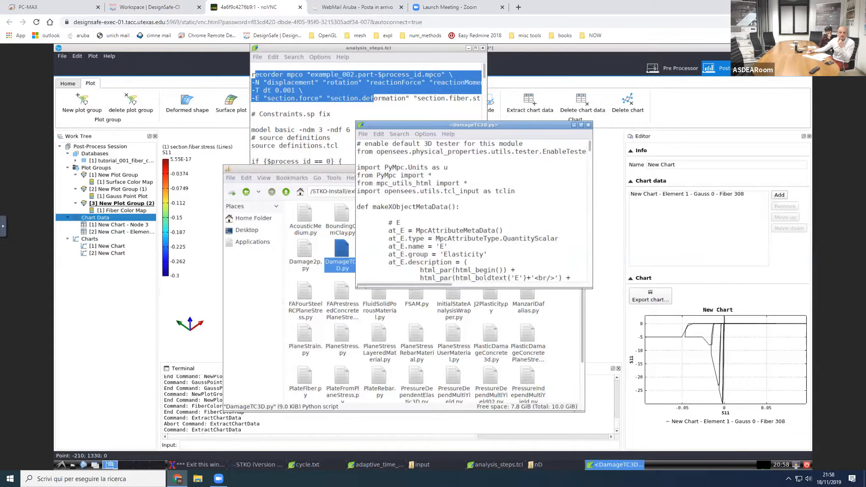
pyautogui.moveTo(357, 288); pyautogui.dragTo(277, 399)
# Step: Examine the DamageTC3D.py script, from the material attribute definitions with their descriptions and dimensions to the mandatory parameters section
pyautogui.scroll(-3, 420, 258)
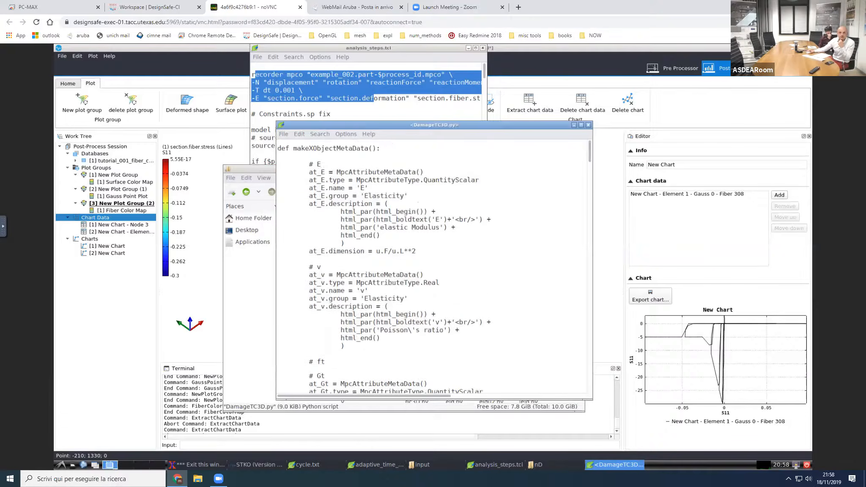
pyautogui.scroll(-10, 420, 258)
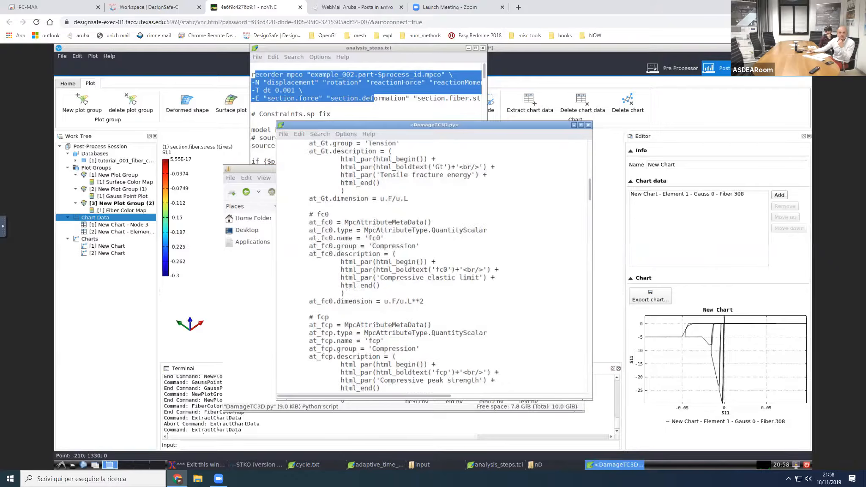
pyautogui.moveTo(382, 253); pyautogui.dragTo(345, 293)
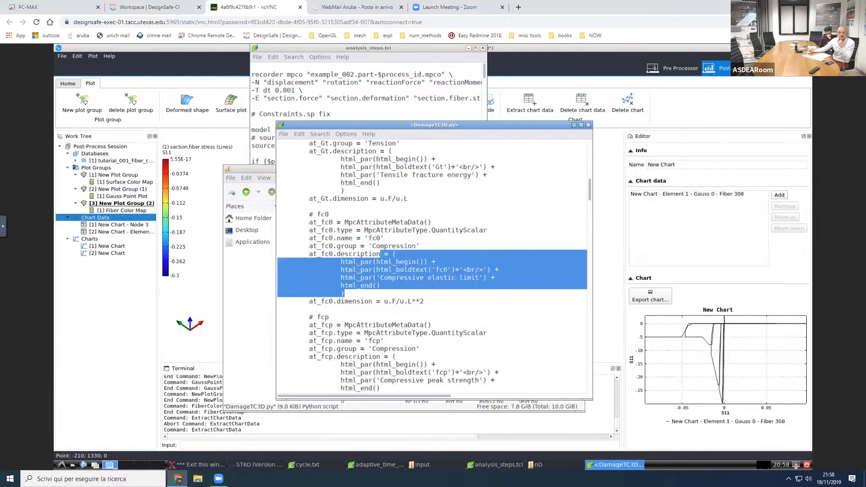
pyautogui.click(377, 238)
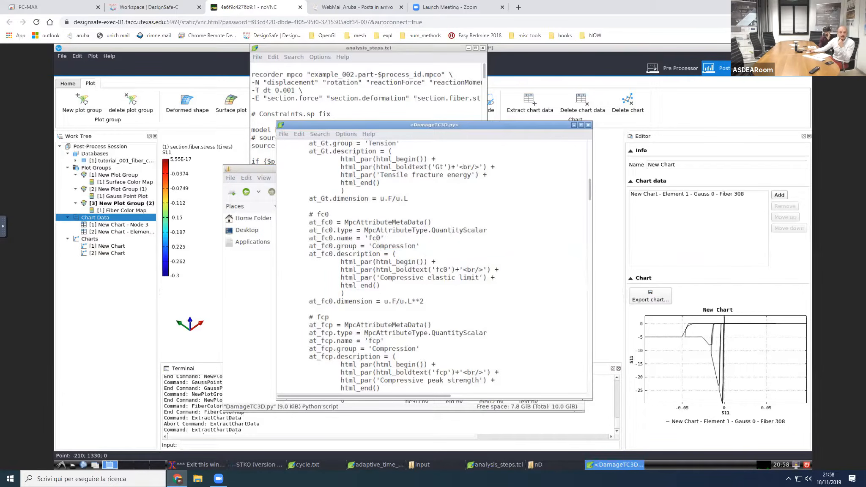
pyautogui.moveTo(384, 301); pyautogui.dragTo(412, 301)
pyautogui.scroll(-10, 402, 314)
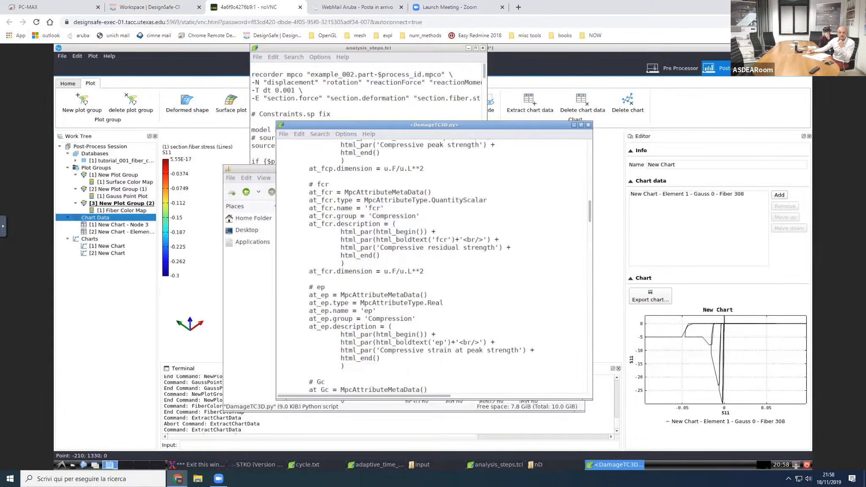
pyautogui.scroll(-9, 402, 314)
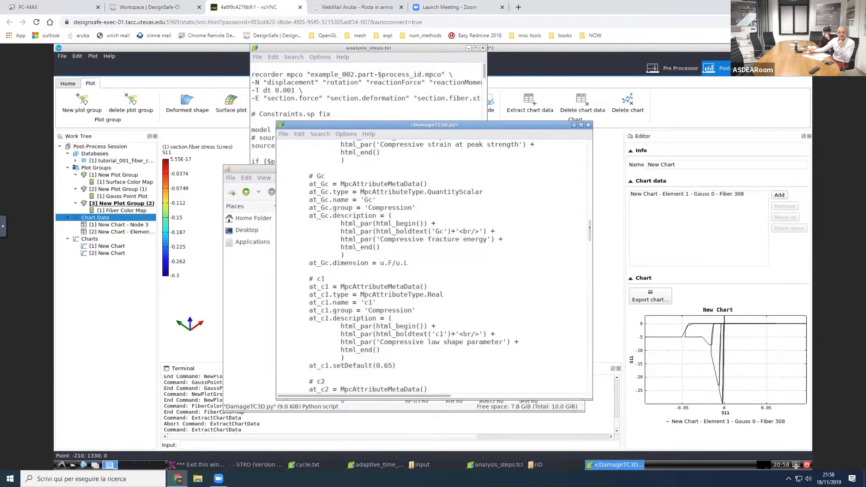
pyautogui.scroll(-20, 586, 315)
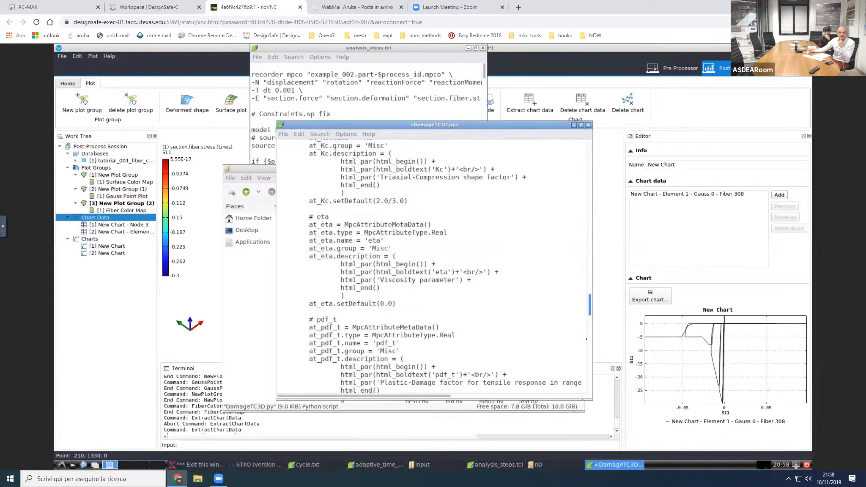
pyautogui.scroll(-13, 431, 263)
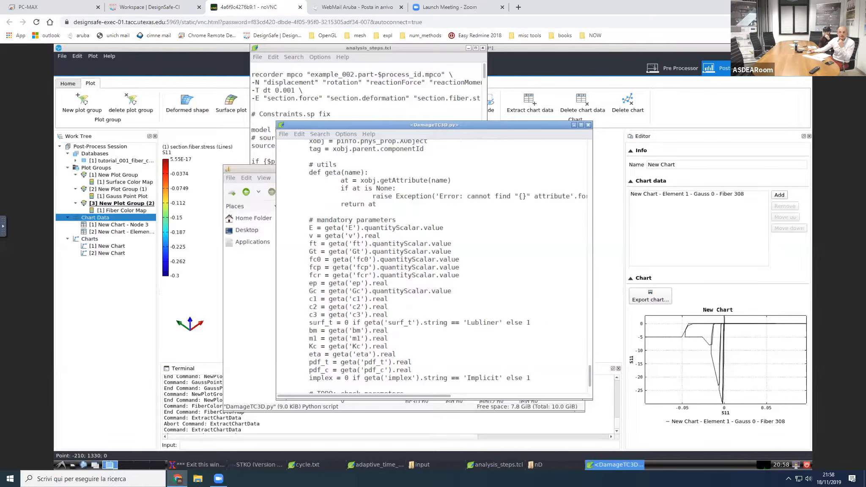
# Step: View the tcl string output code at the end of DamageTC3D.py, and close the script and the nD folder window
pyautogui.scroll(-3, 431, 262)
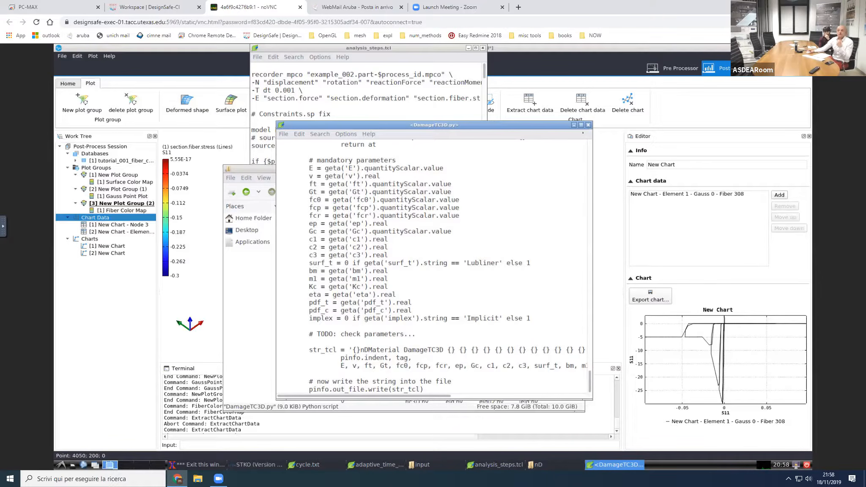
pyautogui.click(588, 125)
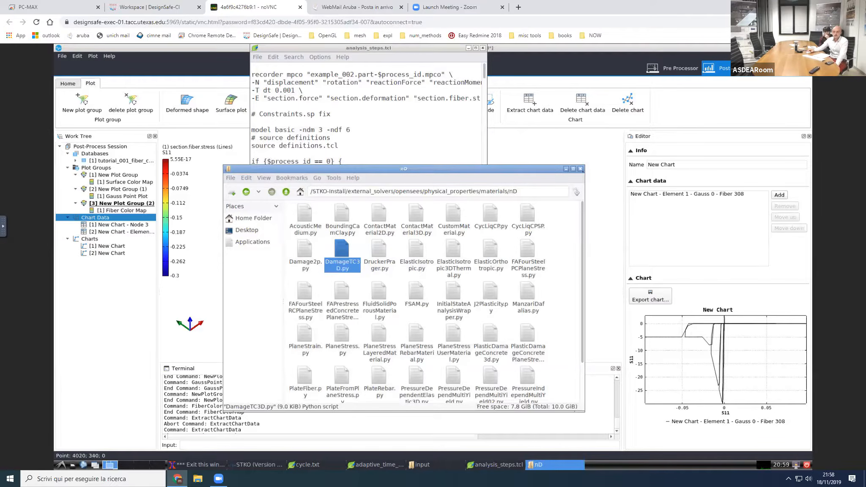
pyautogui.click(581, 169)
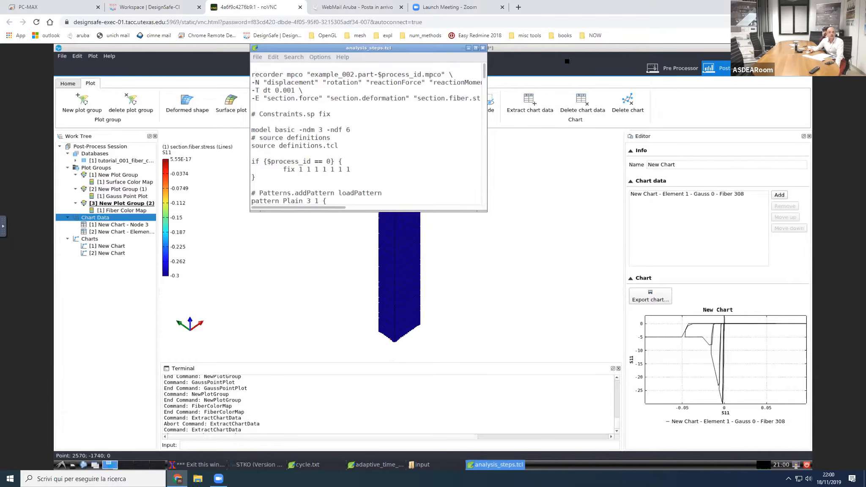
# Step: Open the asdeasoft.net website in a new browser tab
pyautogui.click(518, 7)
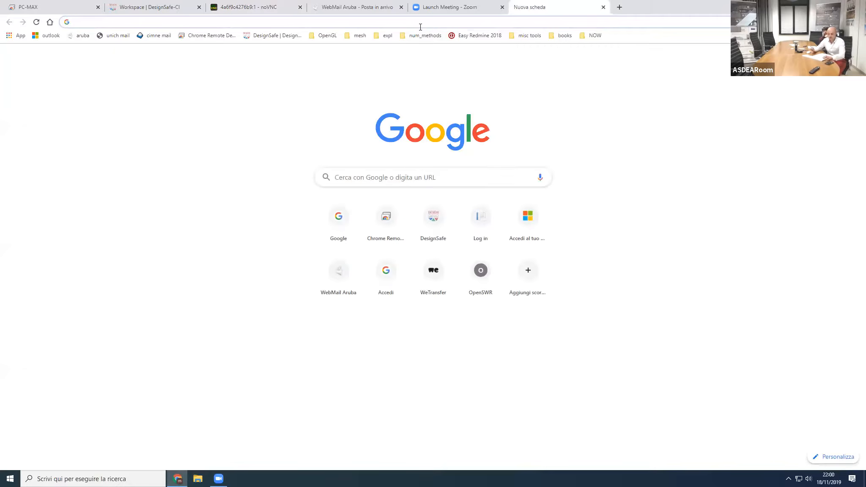
pyautogui.write('asdeasoft')
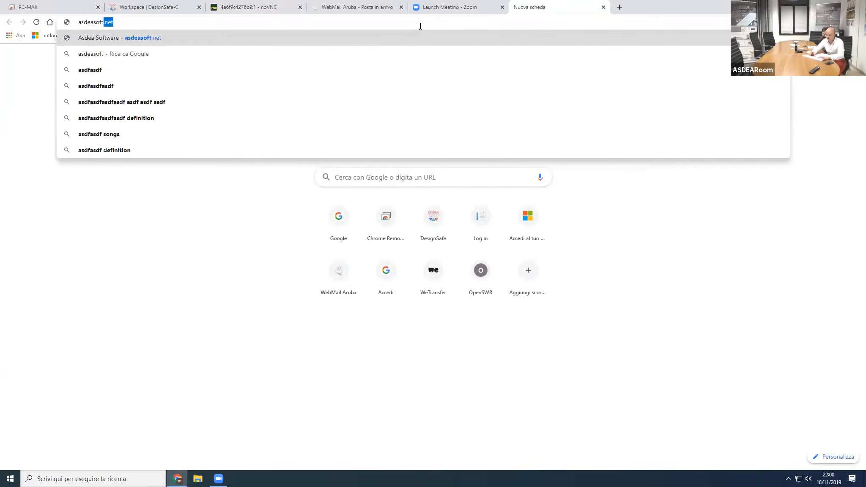
pyautogui.press('Return')
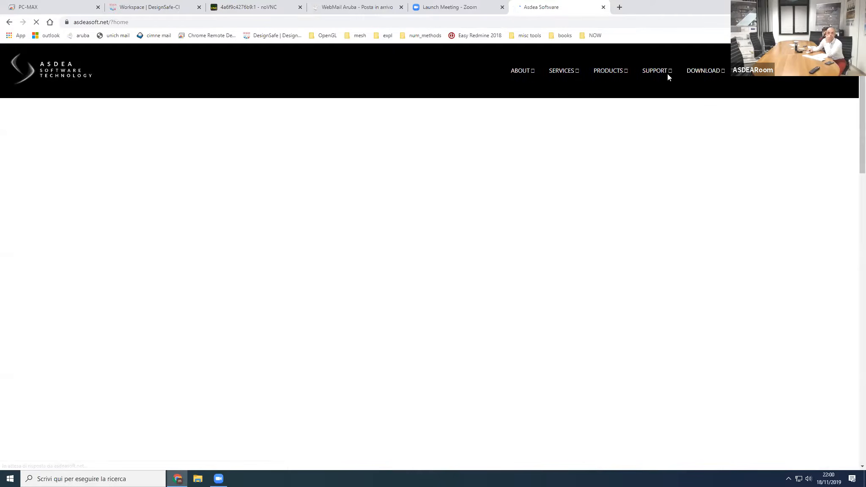
# Step: Visit the STKO support tutorials on the ASDEA site, and open the STKO support forum
pyautogui.moveTo(662, 73)
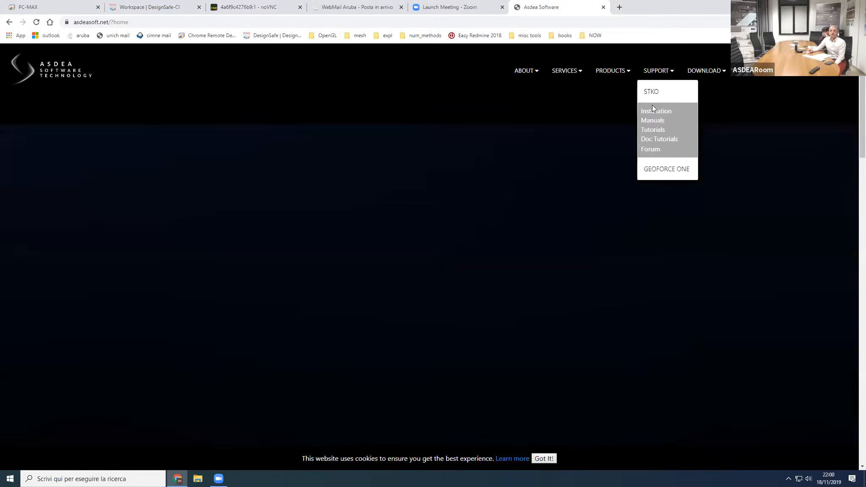
pyautogui.click(655, 129)
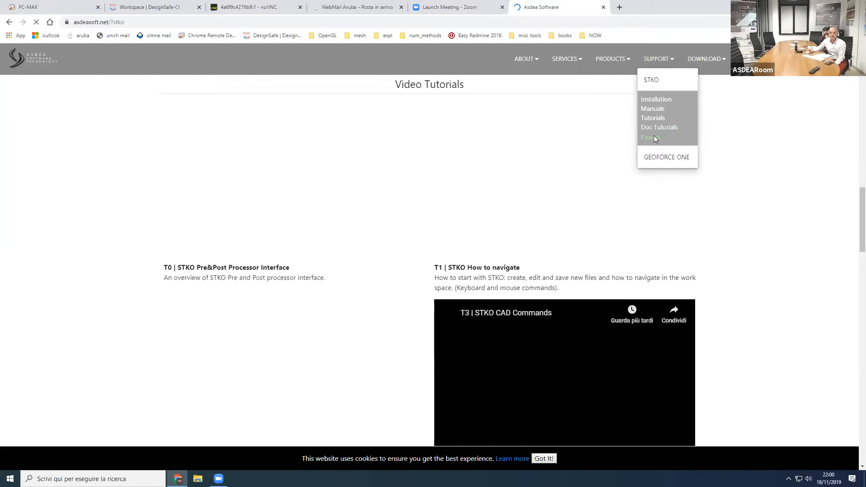
pyautogui.click(654, 138)
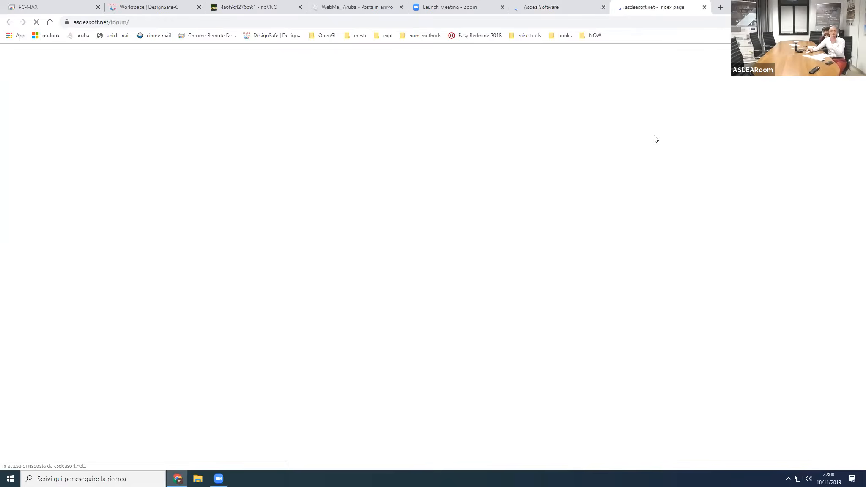